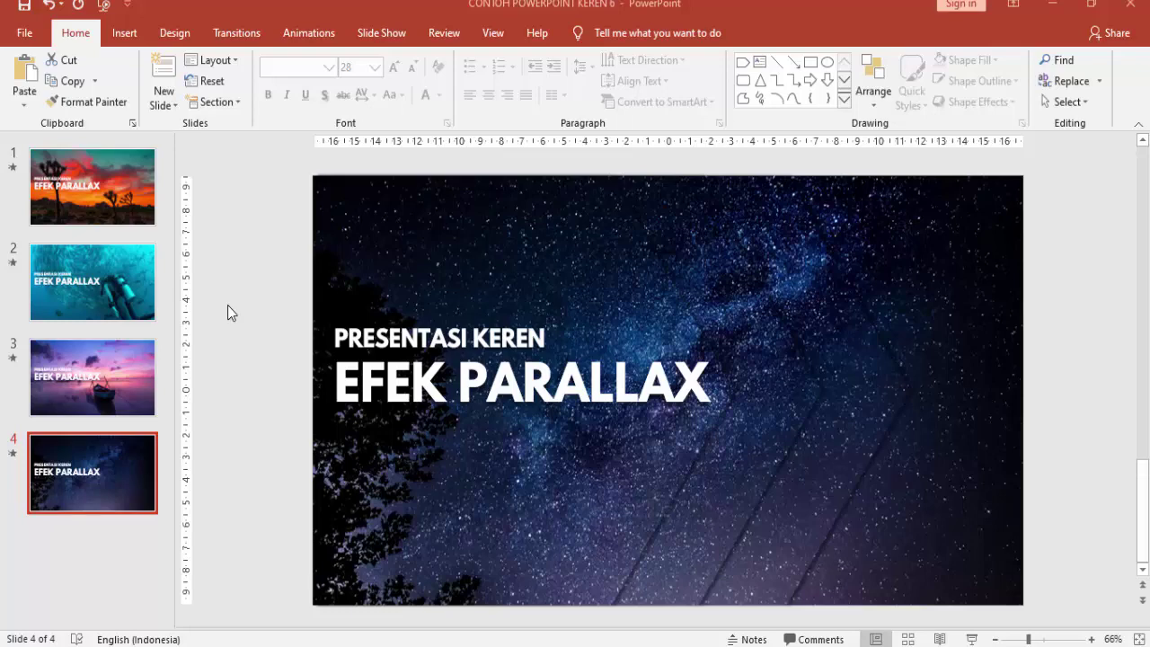
Preview all four slides of the EFEK PARALLAX deck, then return to the sunset title slide.
click(132, 186)
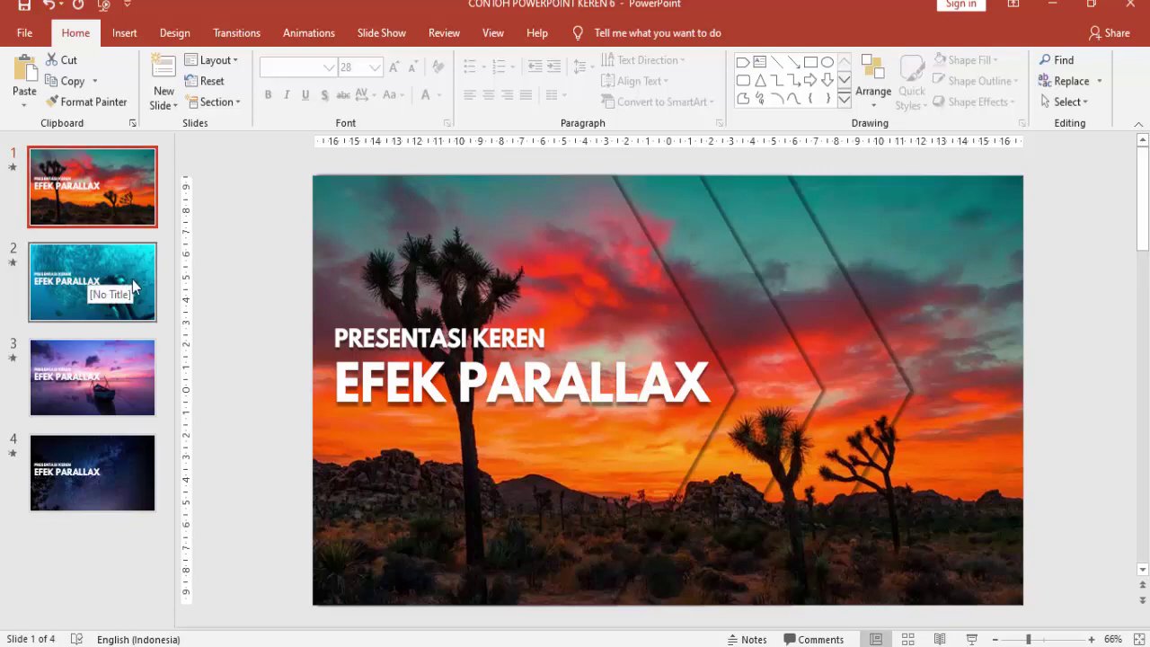
click(132, 280)
click(136, 392)
click(124, 440)
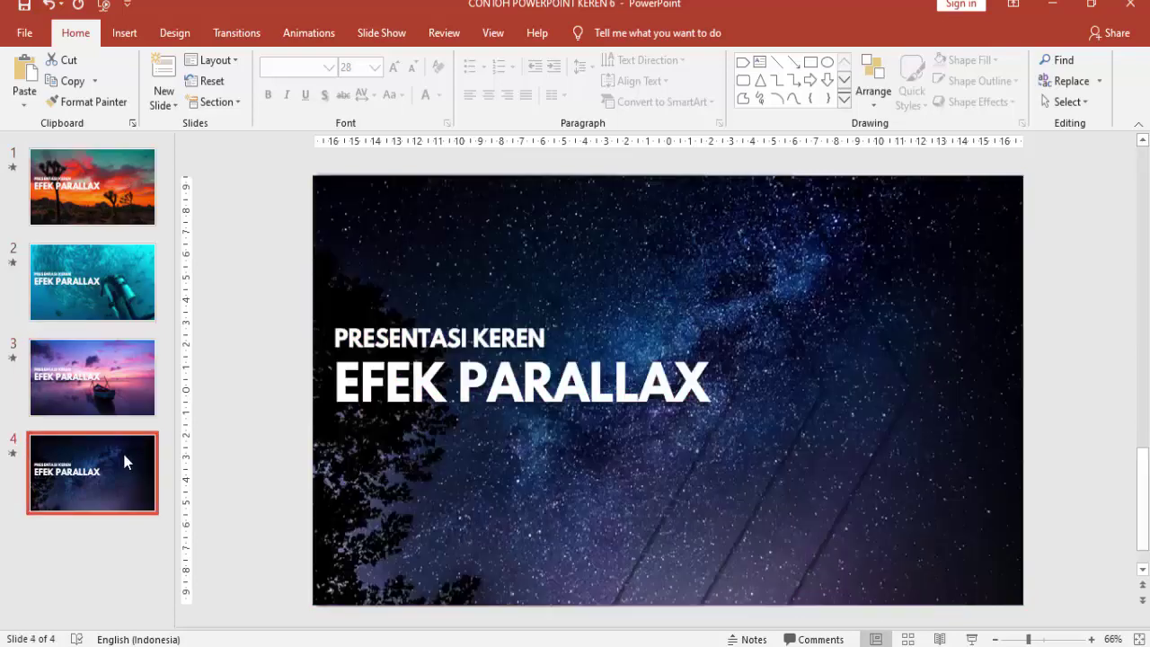
click(120, 209)
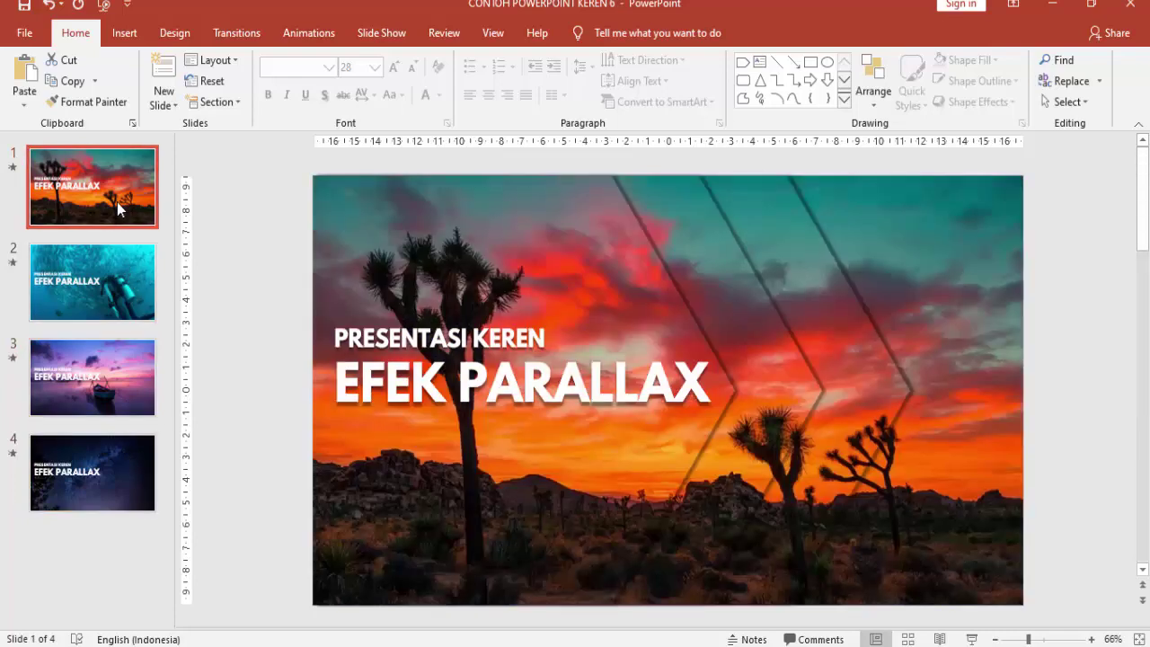
Play the sunset title slide as a full-screen slide show.
click(972, 639)
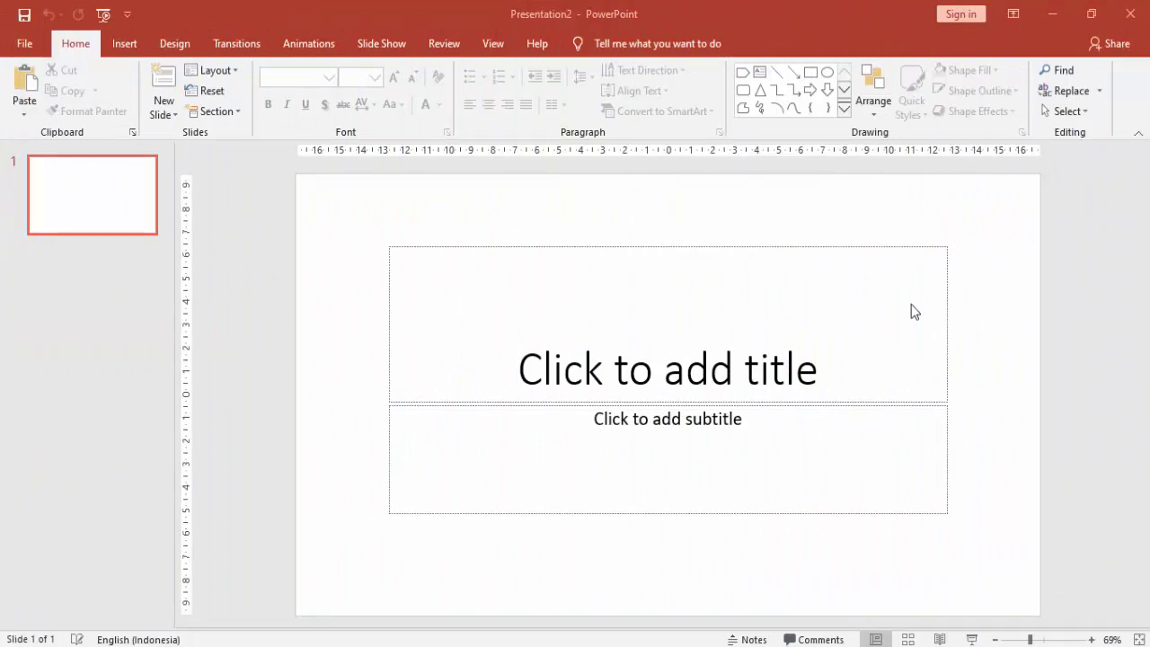
Delete the title placeholder from the new slide.
click(922, 244)
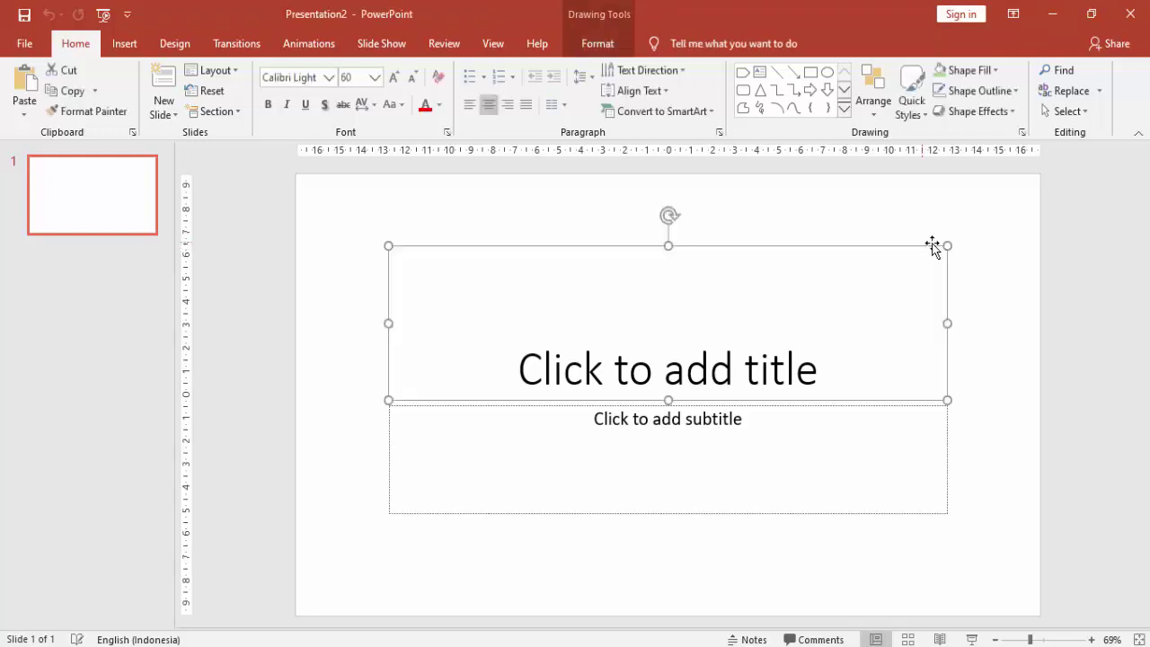
scroll(967, 293, down, 1)
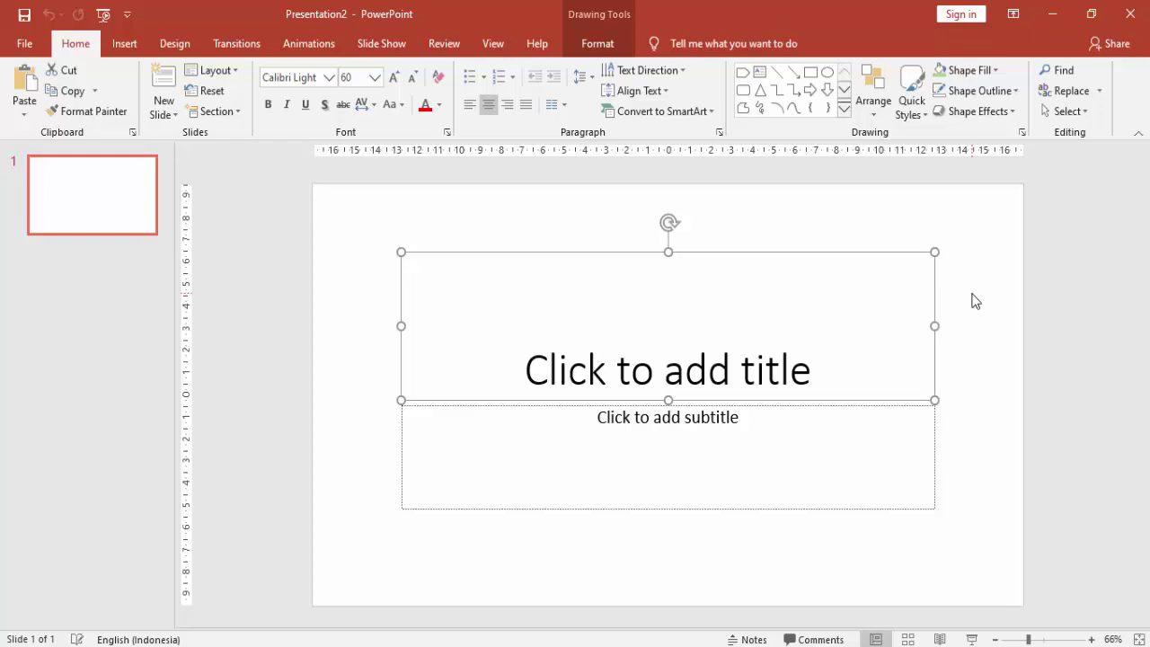
key(Escape)
click(917, 397)
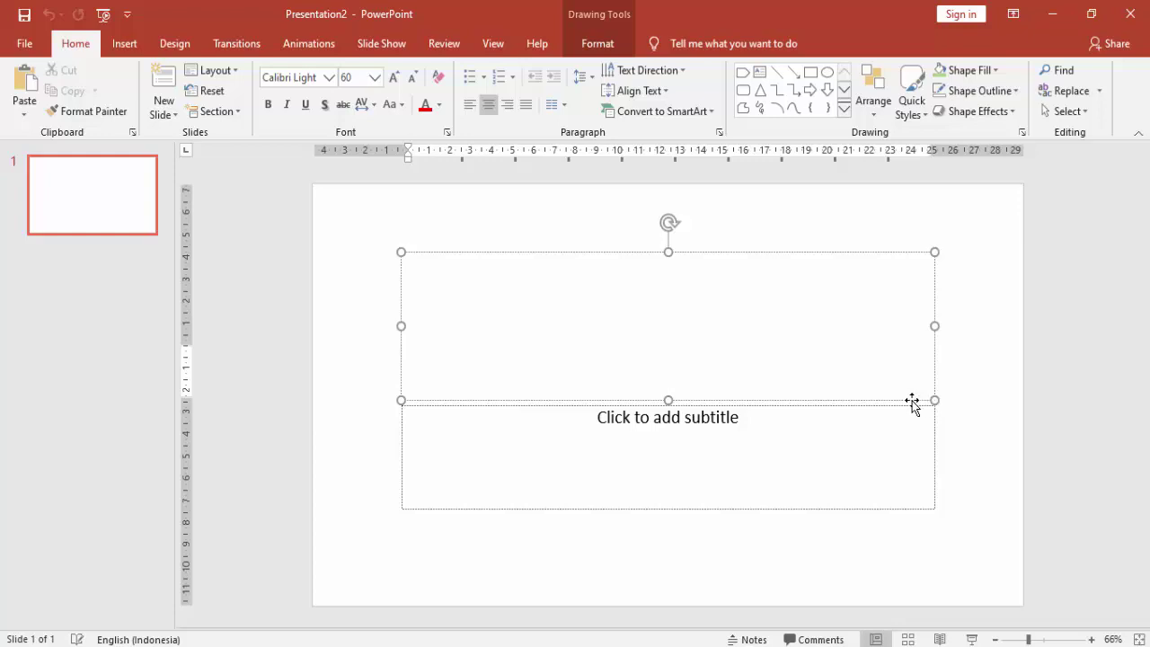
click(902, 401)
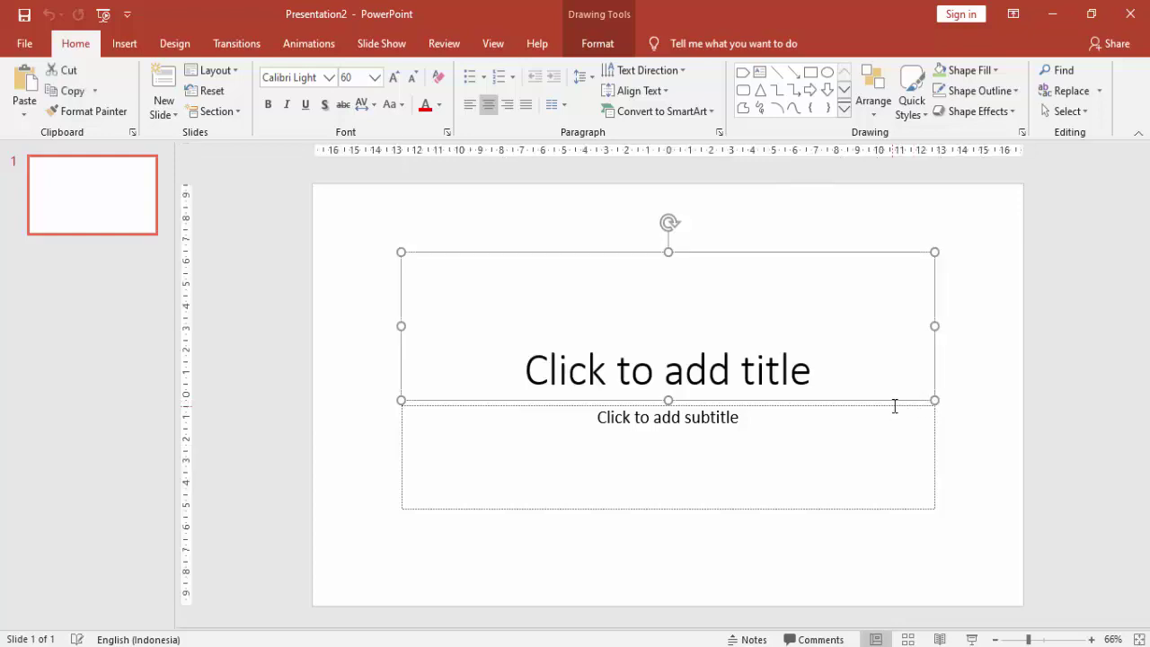
key(Delete)
Delete the subtitle placeholder so the slide is completely empty.
click(895, 404)
key(Delete)
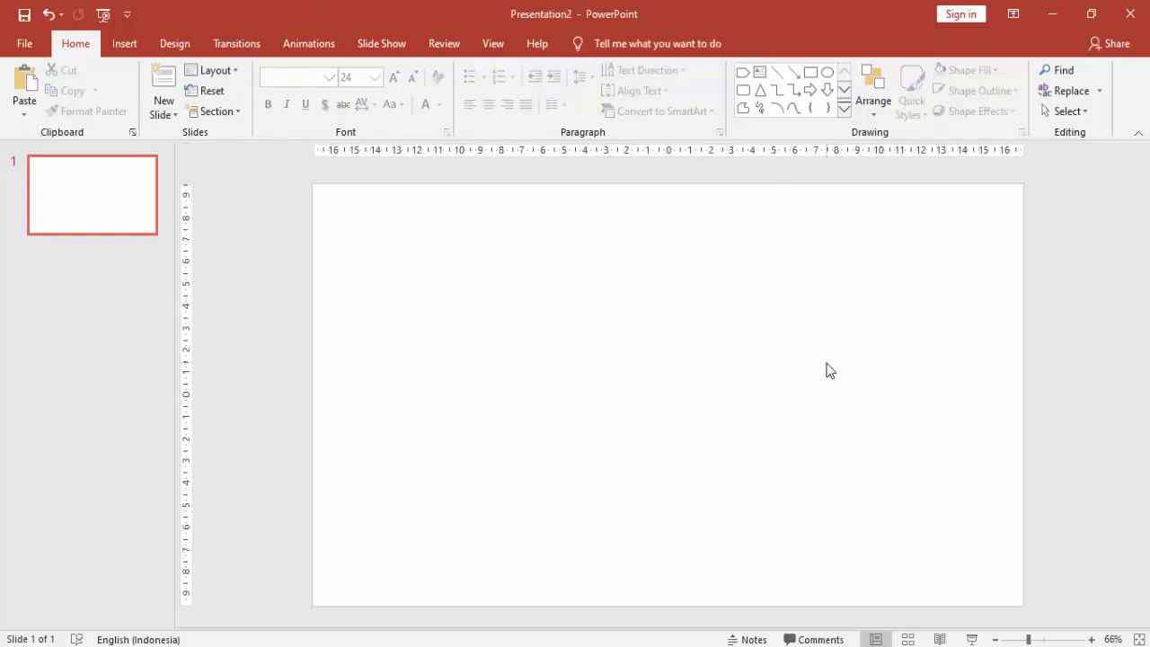
scroll(931, 328, down, 2)
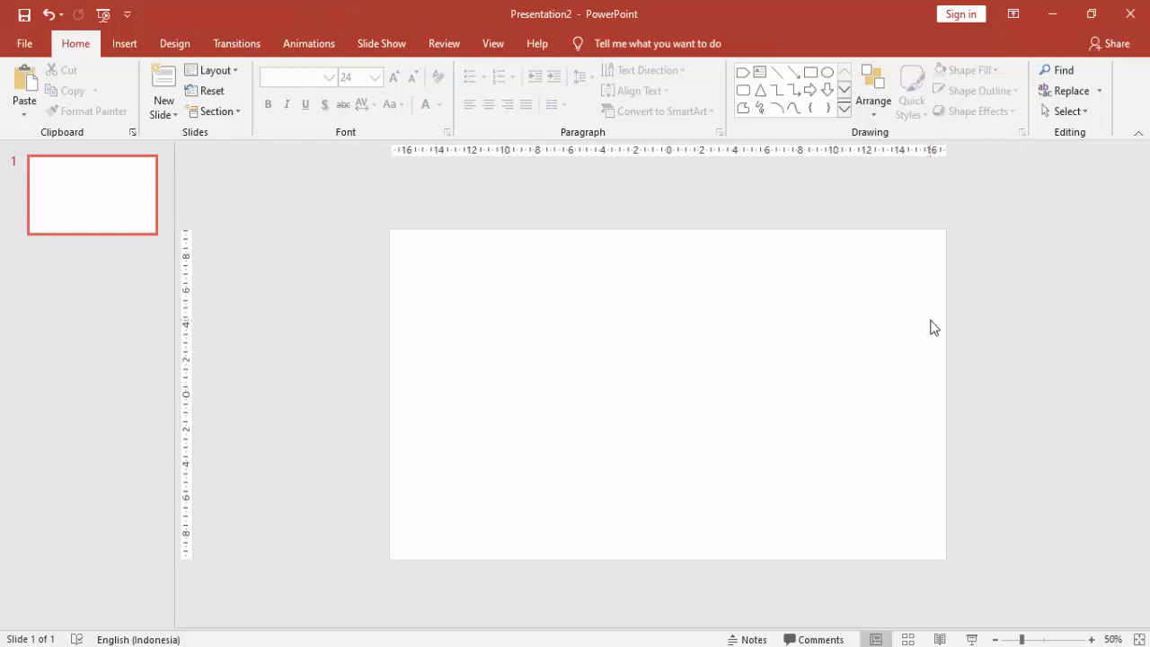
click(124, 43)
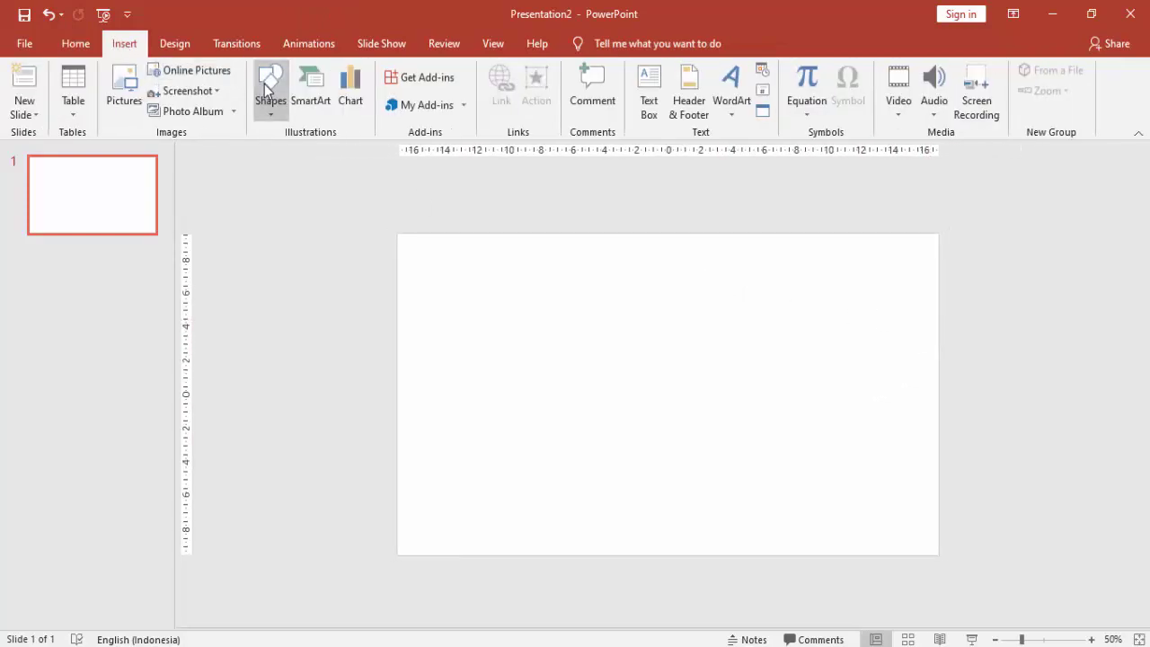
Draw a pentagon arrow spanning the slide's full 19,05 cm height.
click(269, 85)
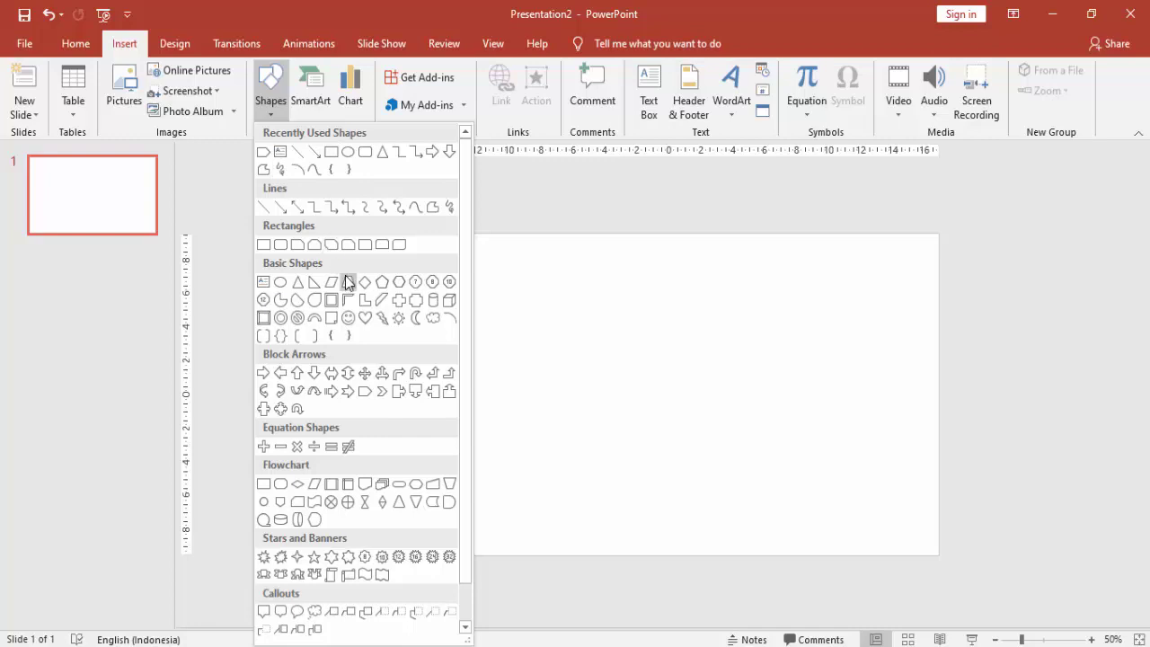
click(264, 153)
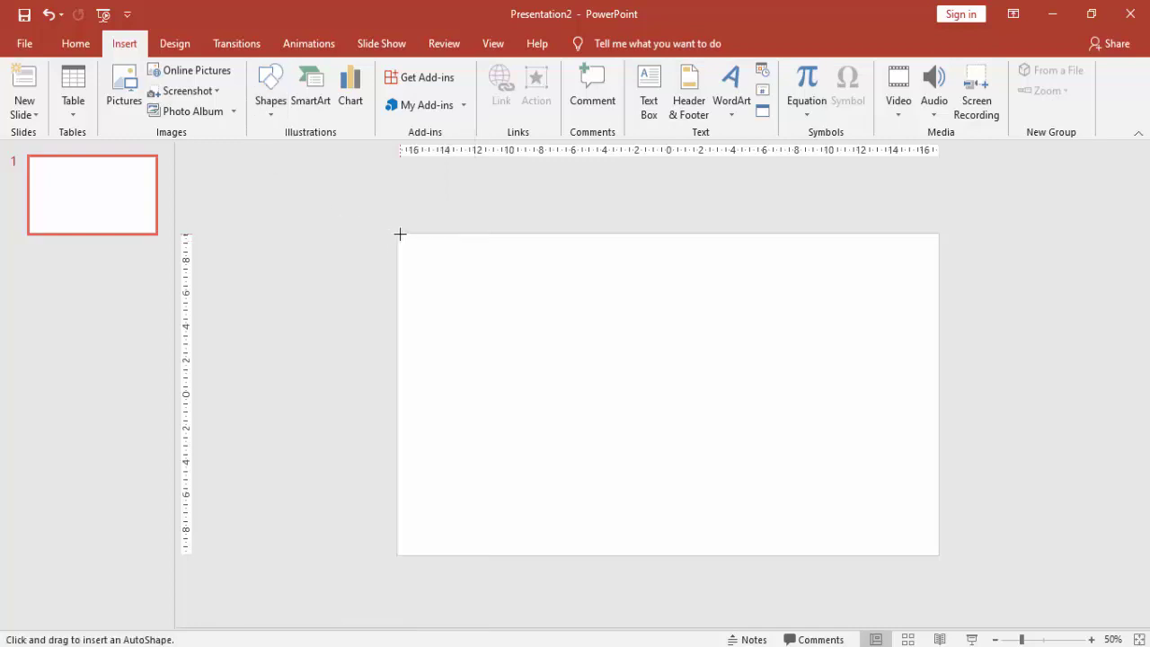
drag(400, 234, 826, 556)
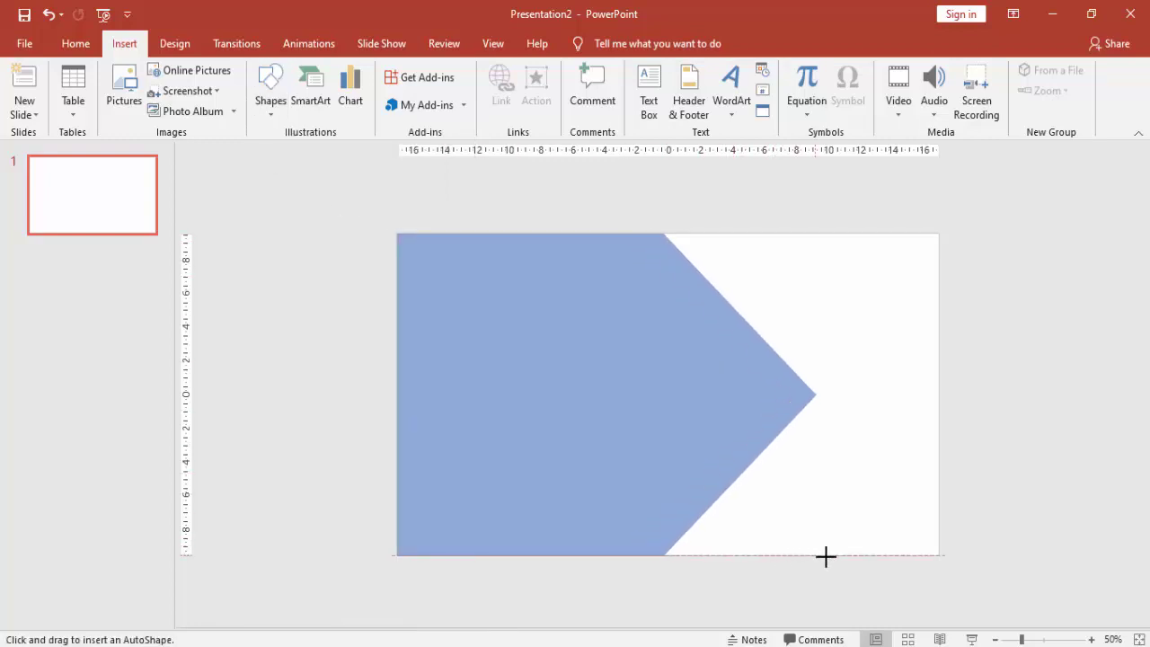
drag(826, 556, 890, 556)
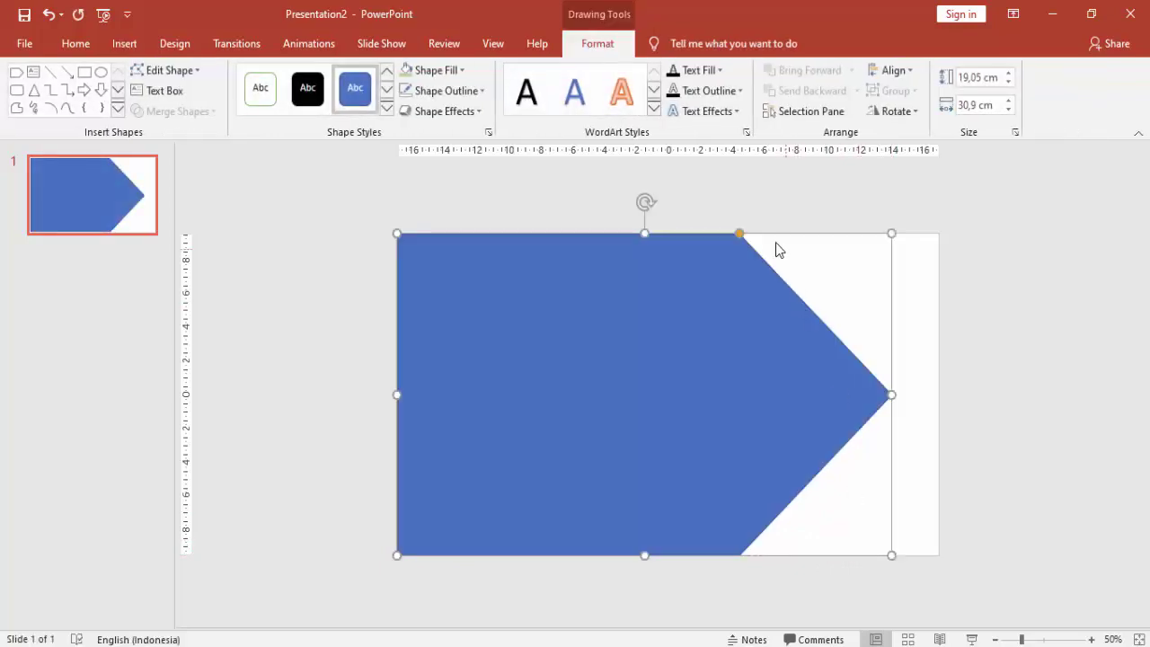
Shorten the arrow's pointed tip and narrow it to 28,47 cm wide.
drag(739, 234, 773, 240)
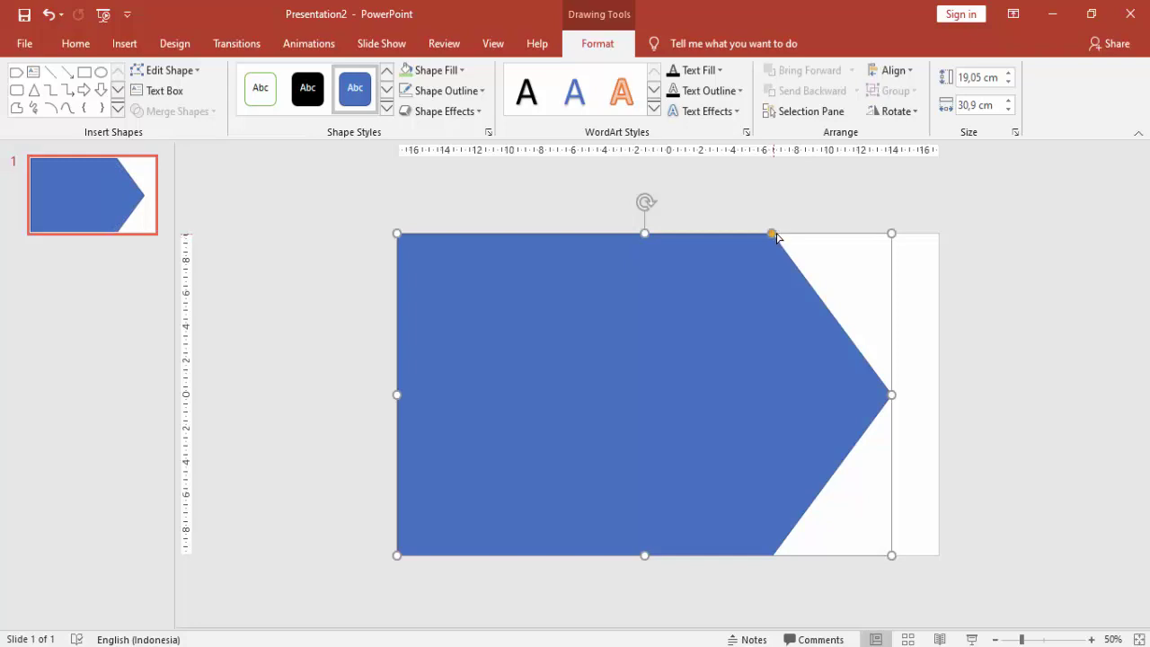
drag(777, 237, 783, 236)
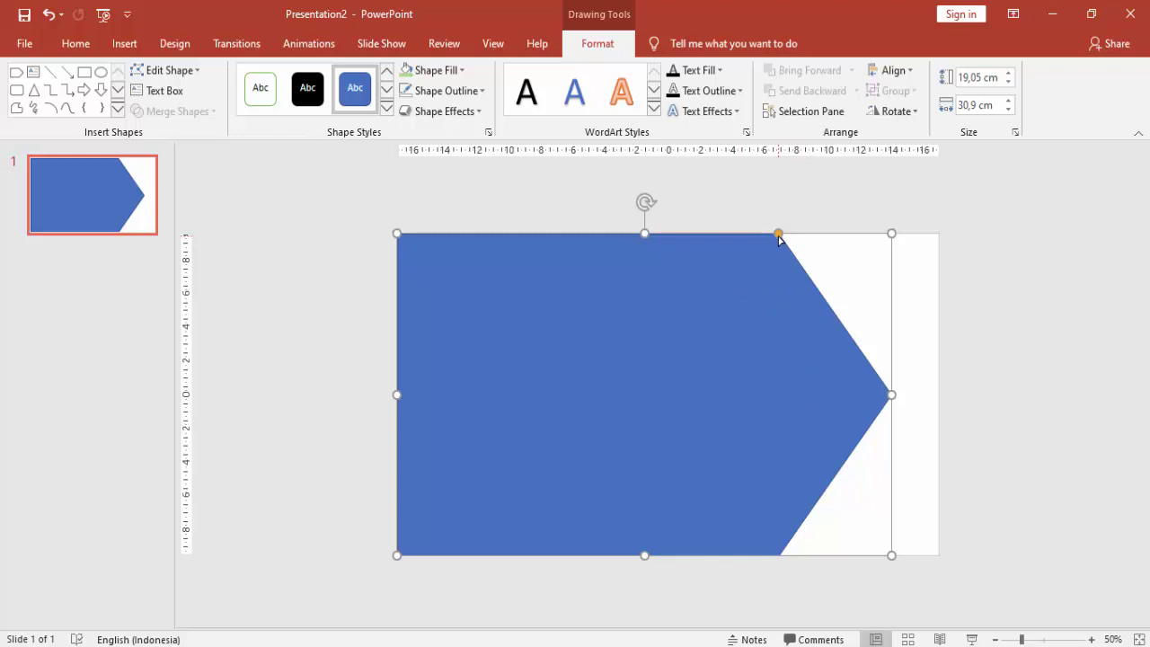
drag(779, 236, 791, 240)
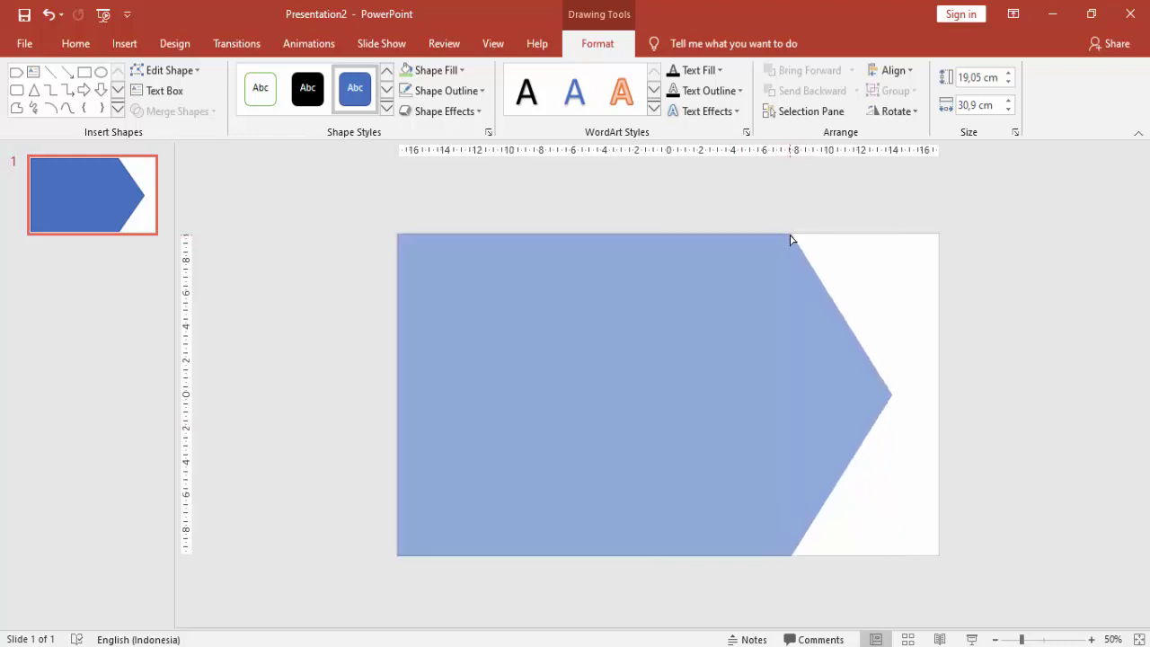
drag(894, 394, 852, 395)
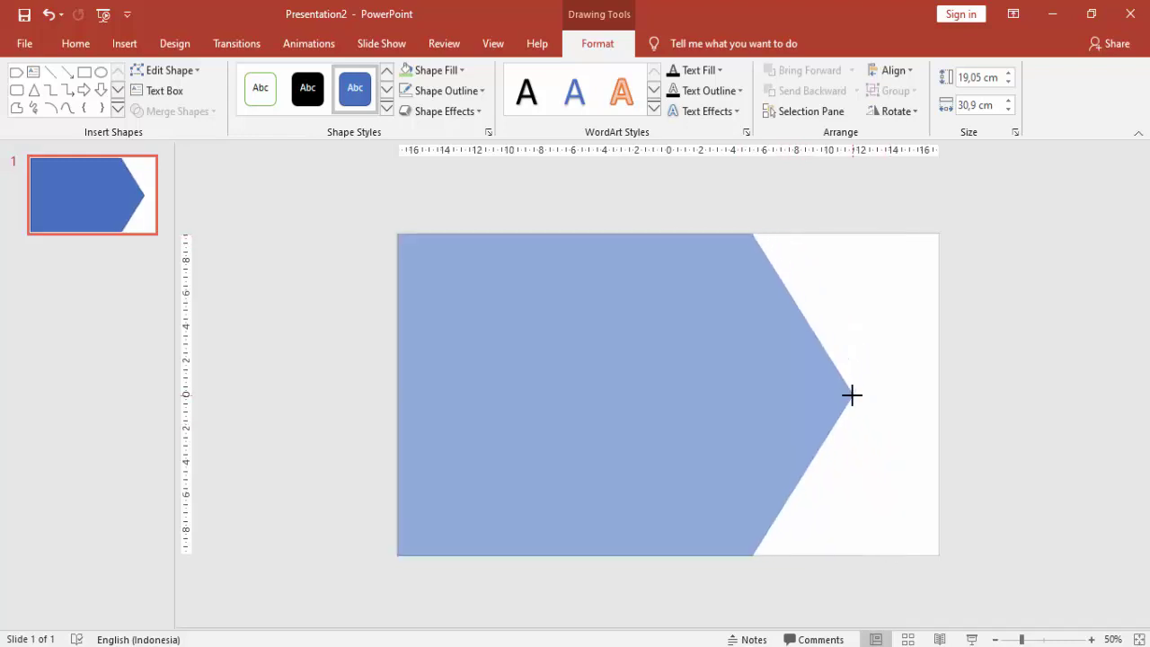
drag(753, 235, 761, 237)
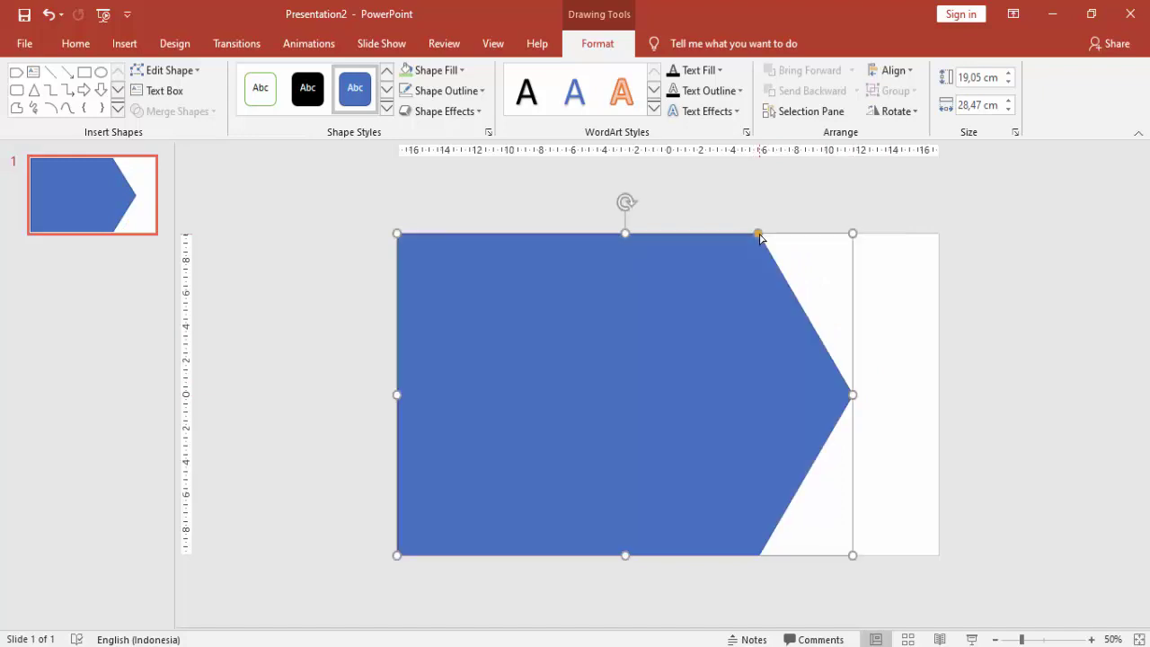
Remove the arrow's outline and nudge it slightly left and up.
right_click(728, 333)
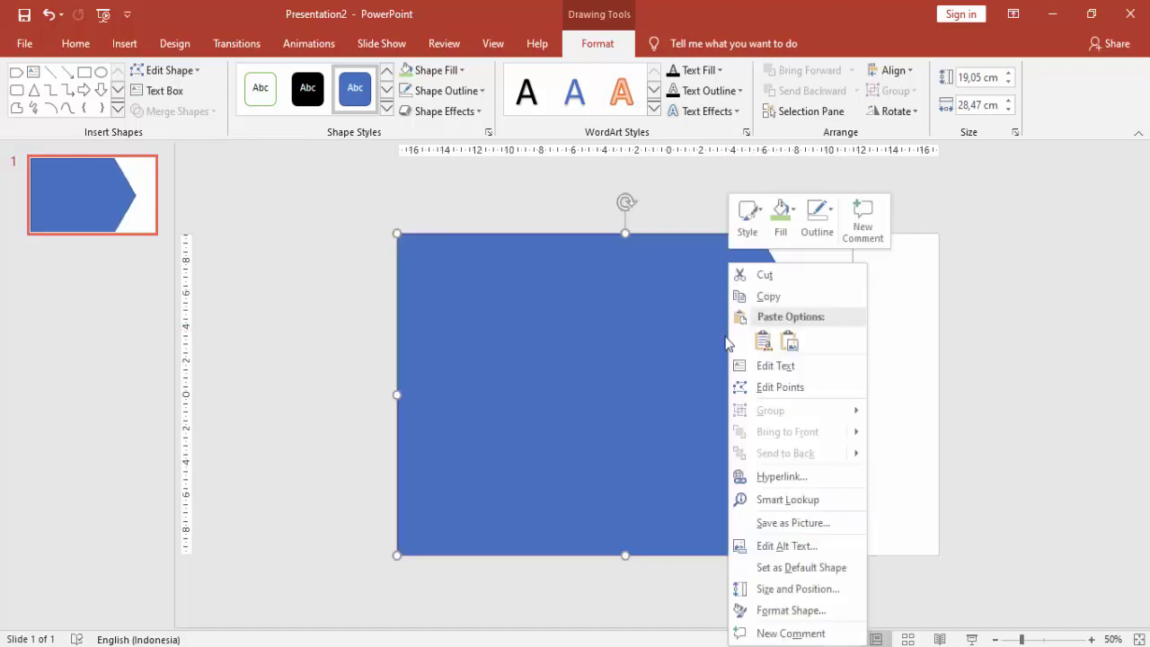
click(771, 608)
click(935, 286)
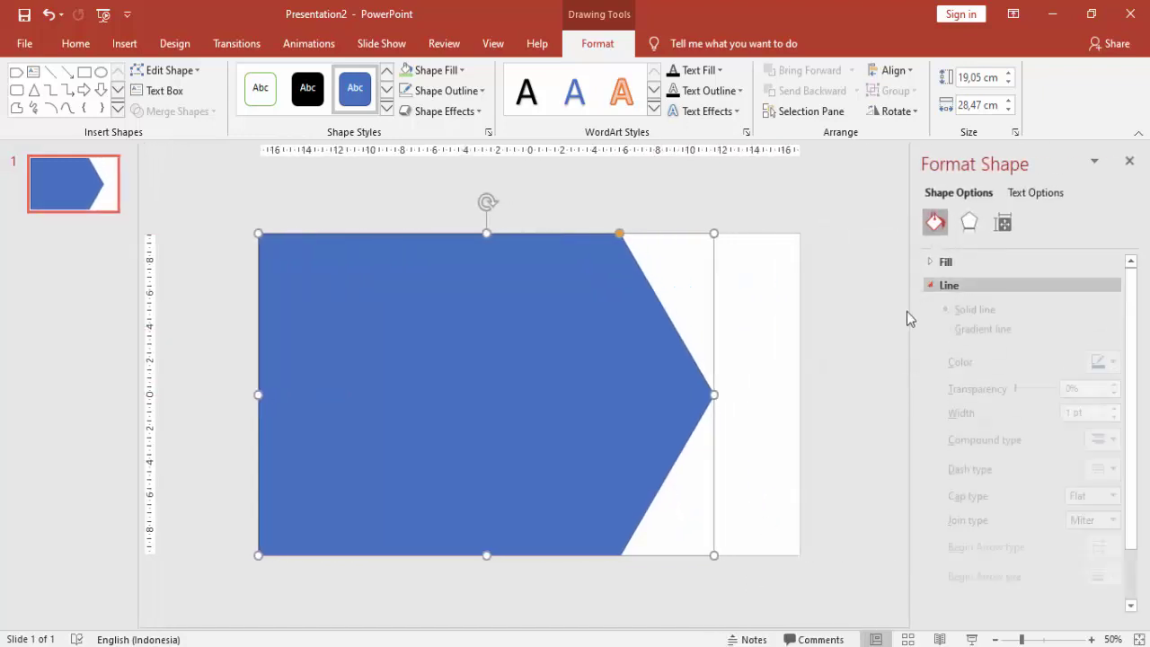
click(970, 313)
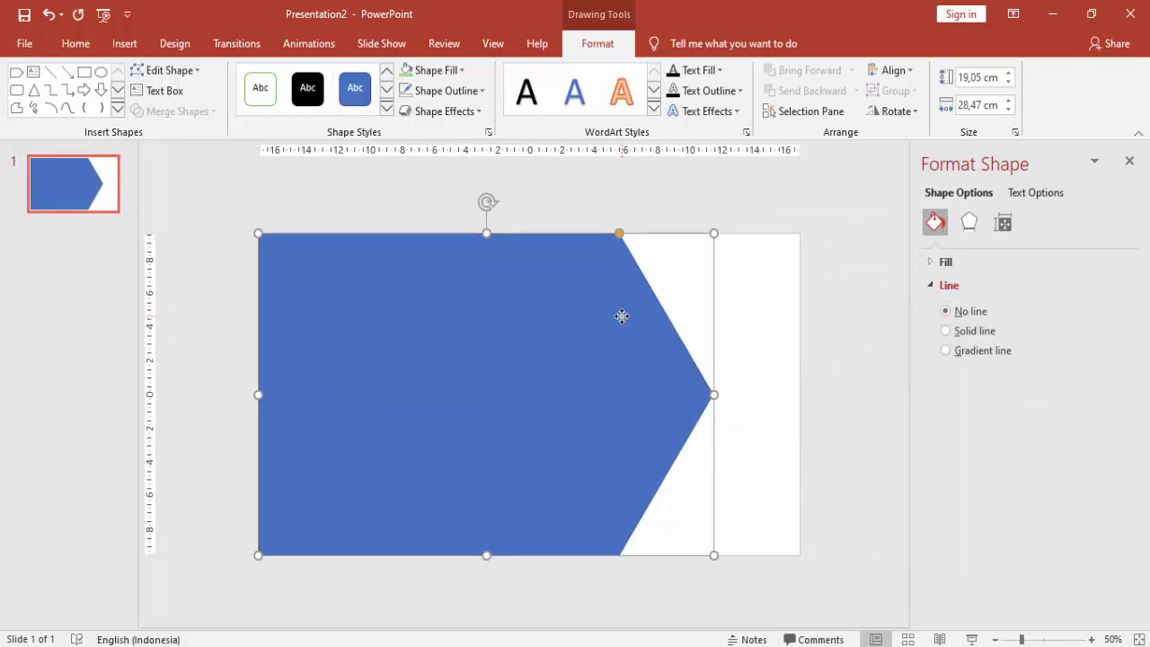
drag(622, 316, 568, 310)
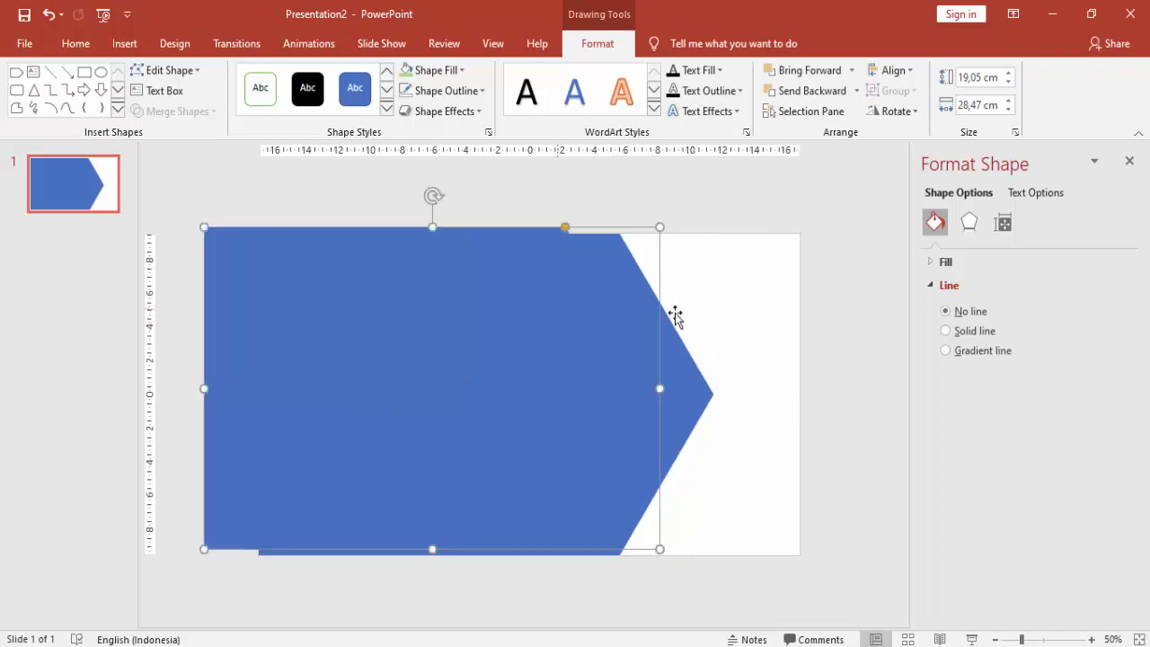
Fill the arrow standard blue at 50% transparency, overlapping the first chevron.
click(935, 285)
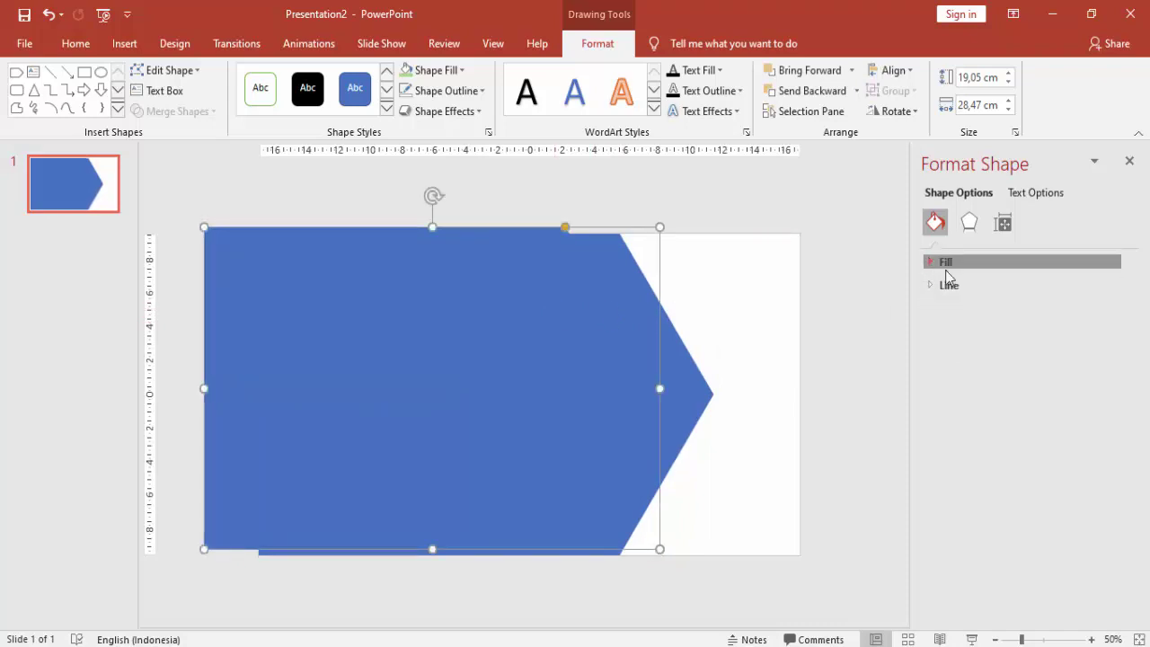
click(944, 261)
click(1111, 419)
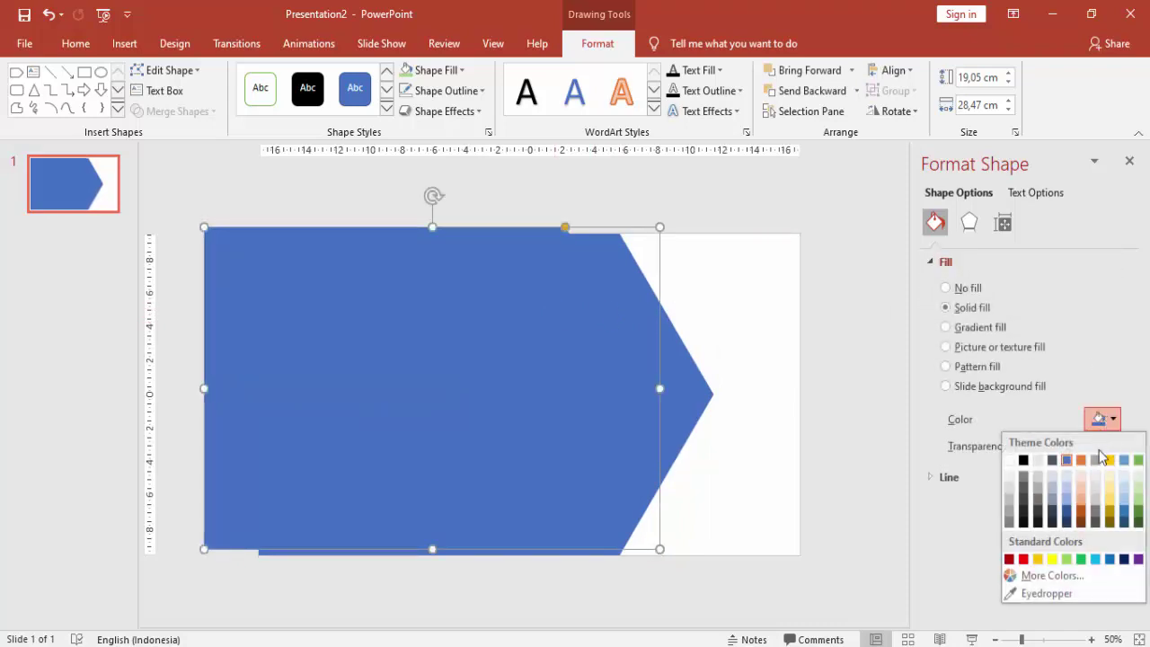
click(1111, 560)
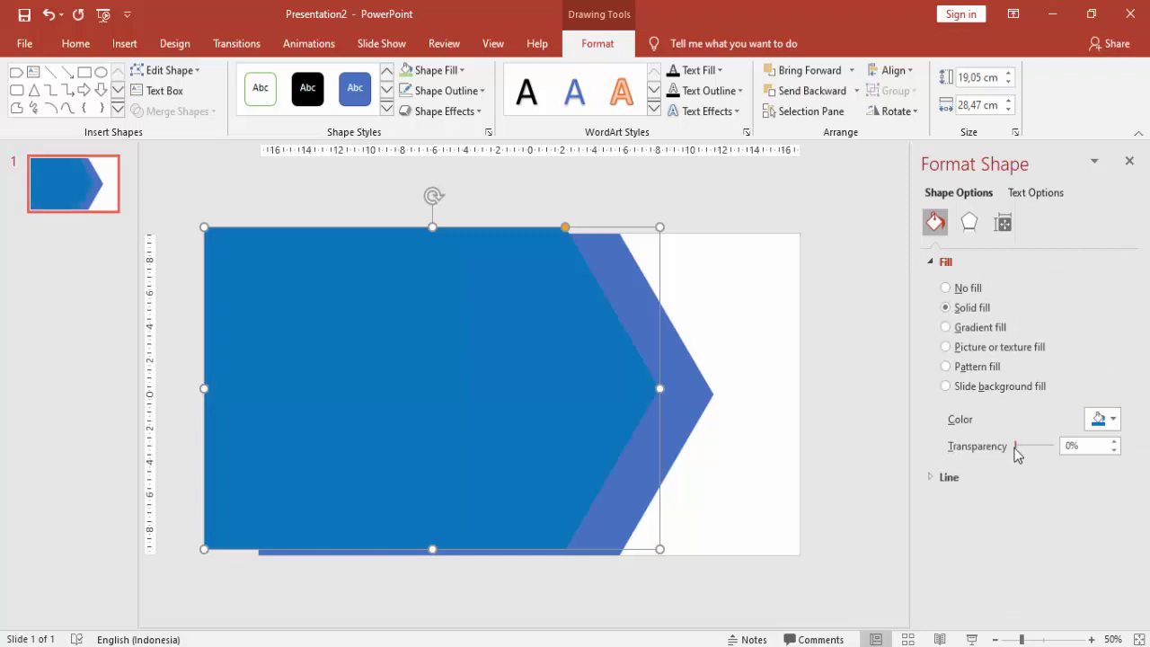
drag(1014, 447, 1034, 447)
mouse_move(525, 312)
mouse_down()
mouse_move(528, 323)
mouse_move(509, 320)
mouse_up()
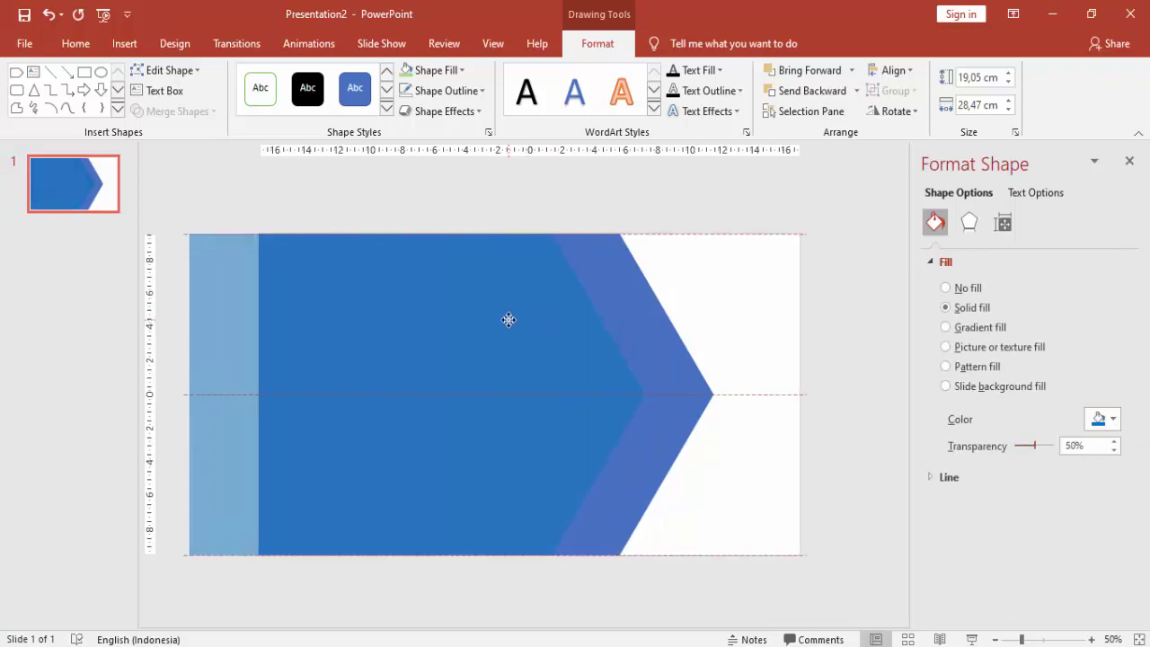
drag(509, 320, 519, 320)
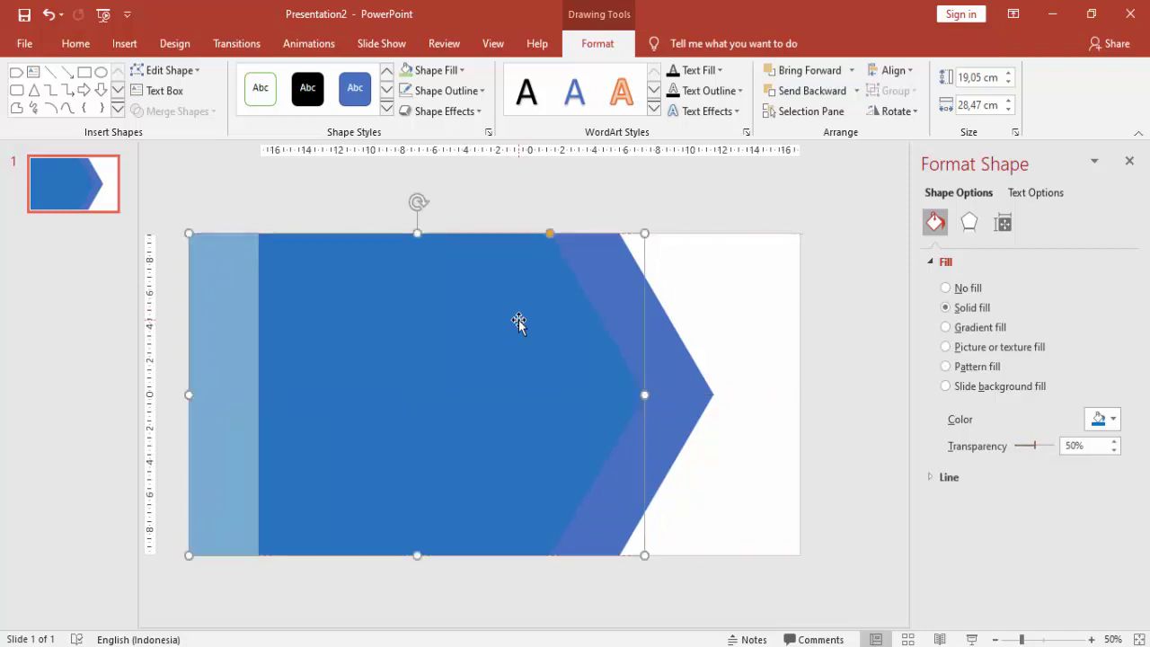
scroll(518, 320, down, 2)
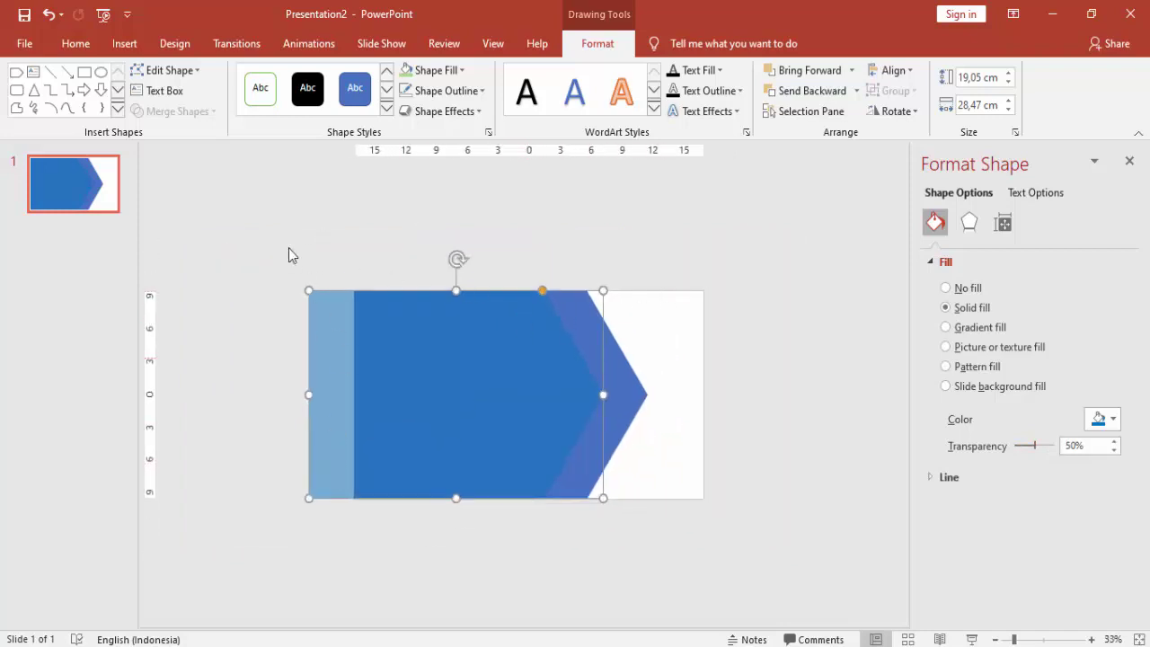
click(263, 207)
scroll(562, 320, up, 2)
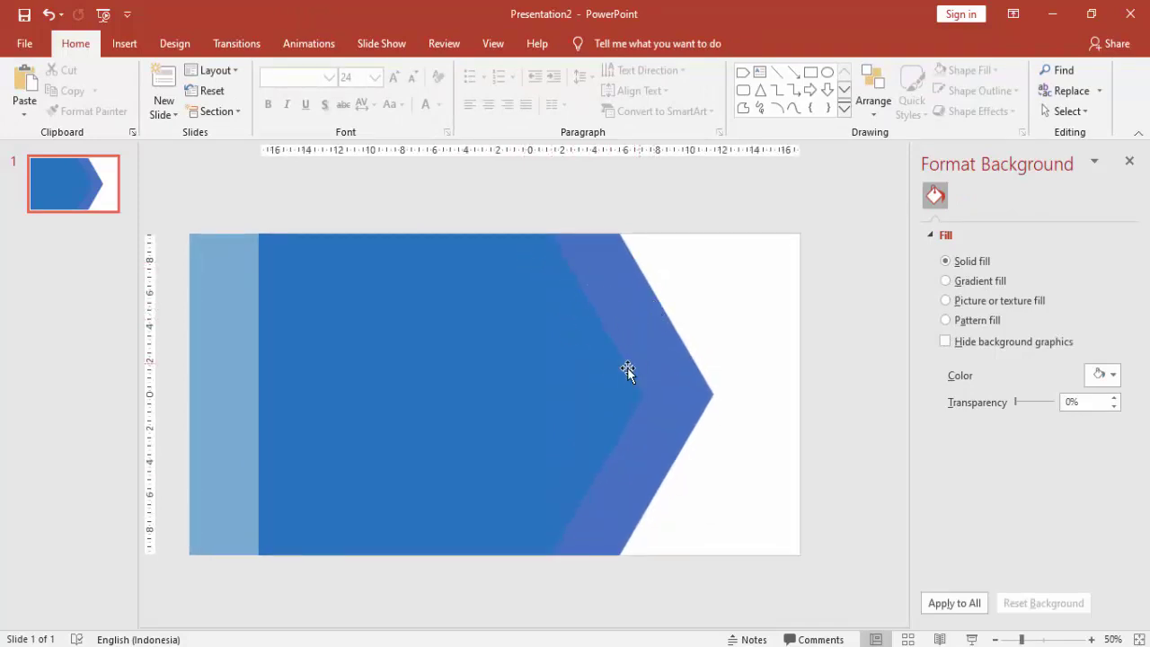
Shift the translucent chevron left and draw a rectangle over its left-edge overhang.
mouse_move(609, 370)
mouse_down()
mouse_move(641, 371)
mouse_move(577, 369)
mouse_up()
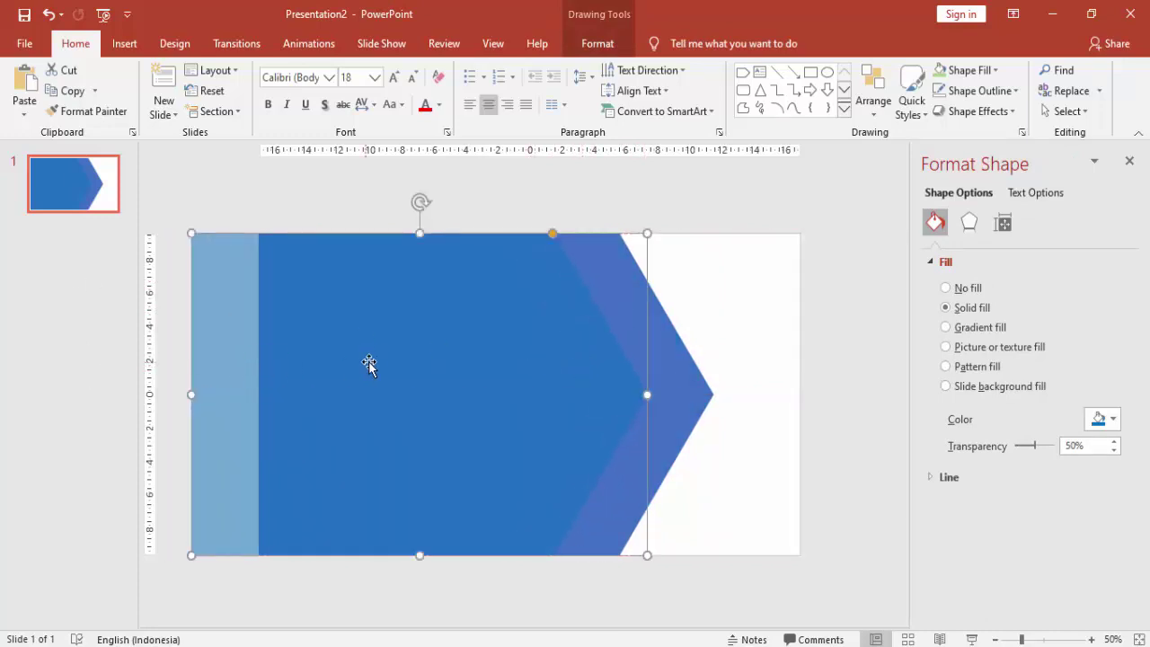
scroll(408, 361, down, 2)
click(314, 225)
click(124, 45)
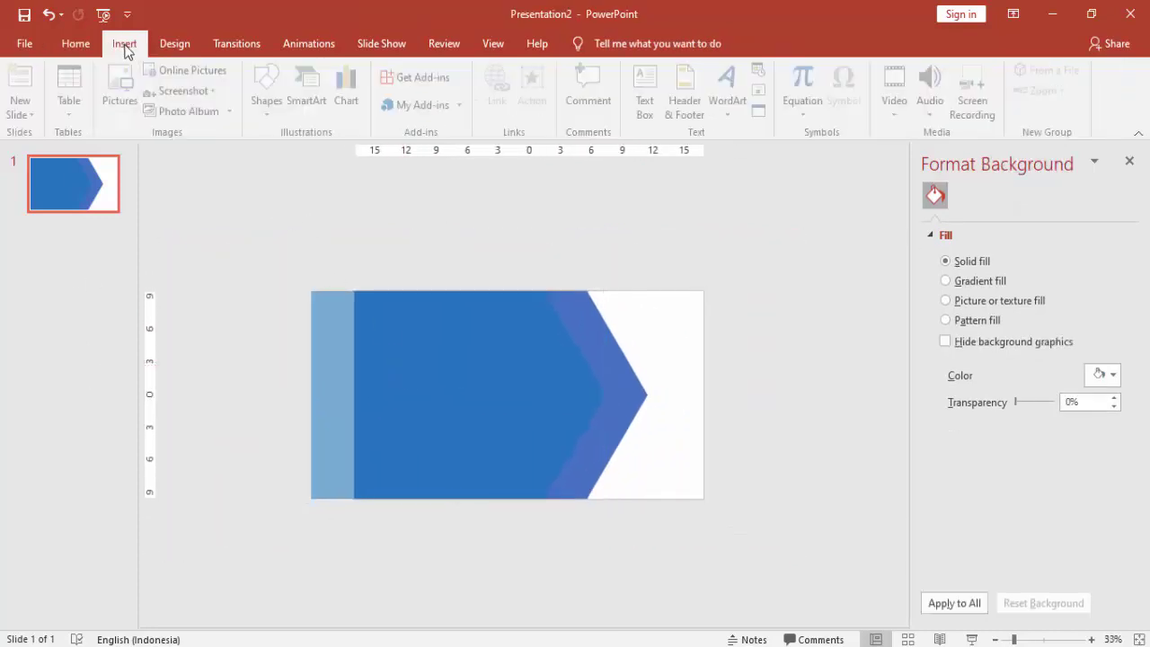
click(270, 99)
click(317, 157)
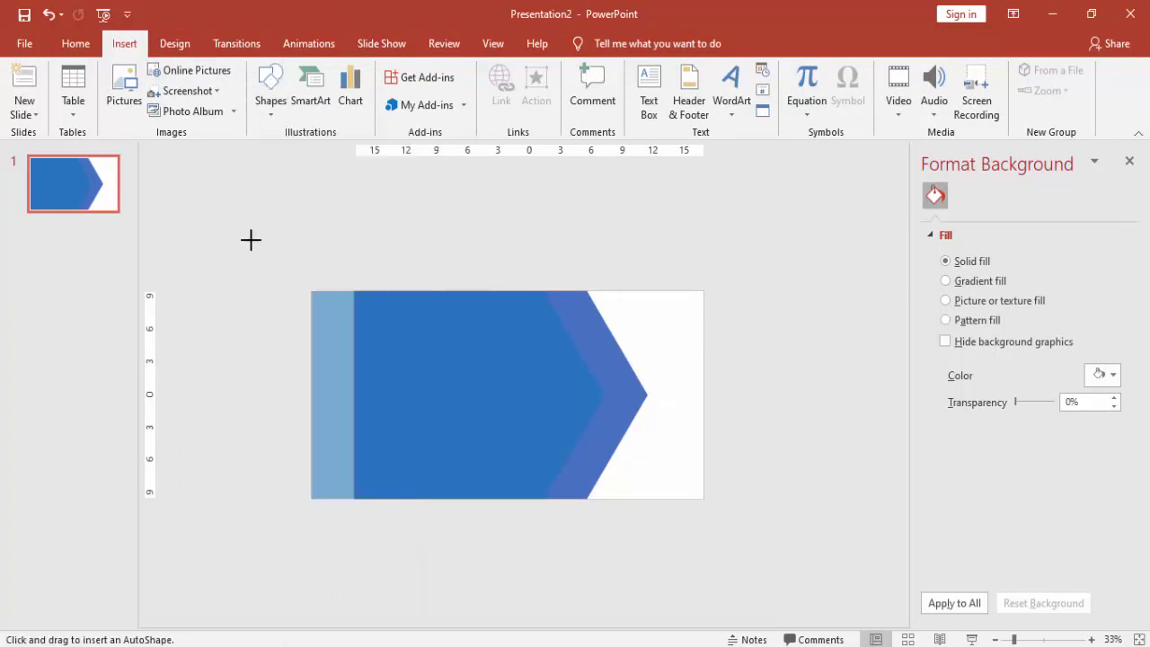
drag(250, 239, 354, 533)
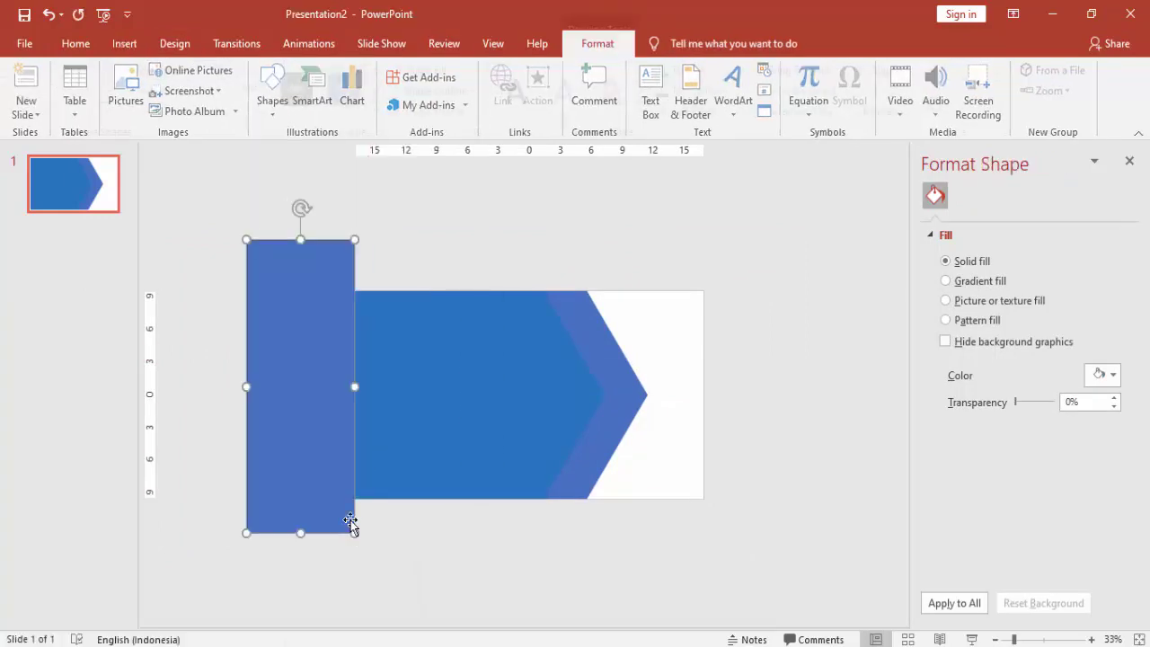
Subtract the rectangle from the chevron with Merge Shapes to trim the overhang.
click(421, 401)
shift+click(313, 261)
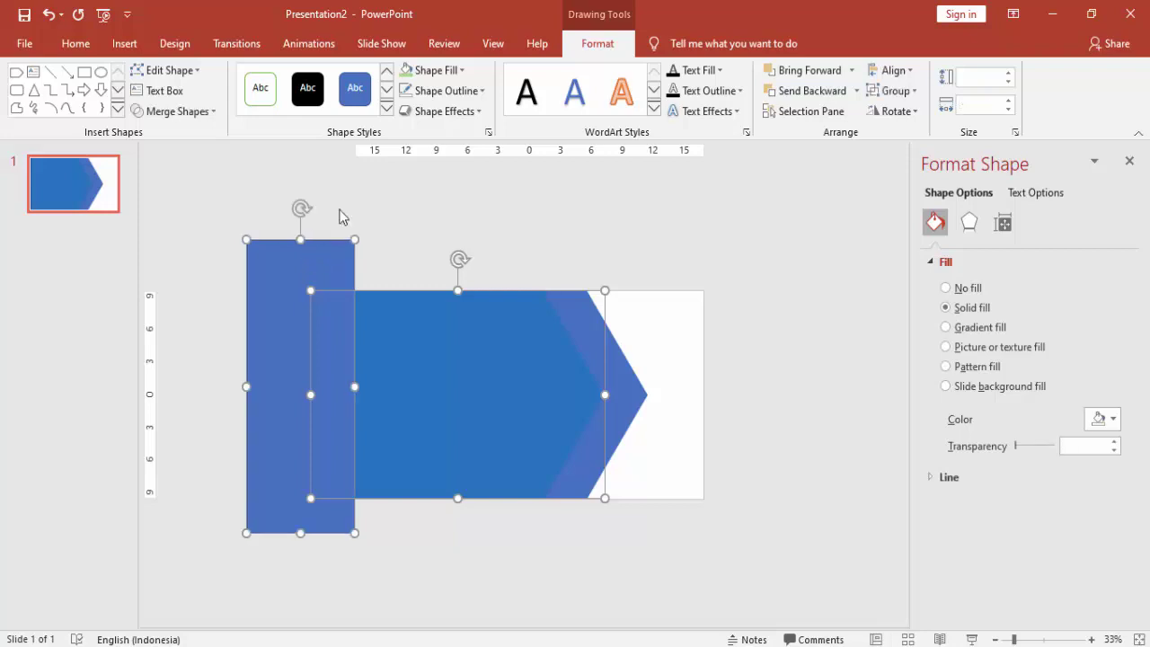
click(184, 112)
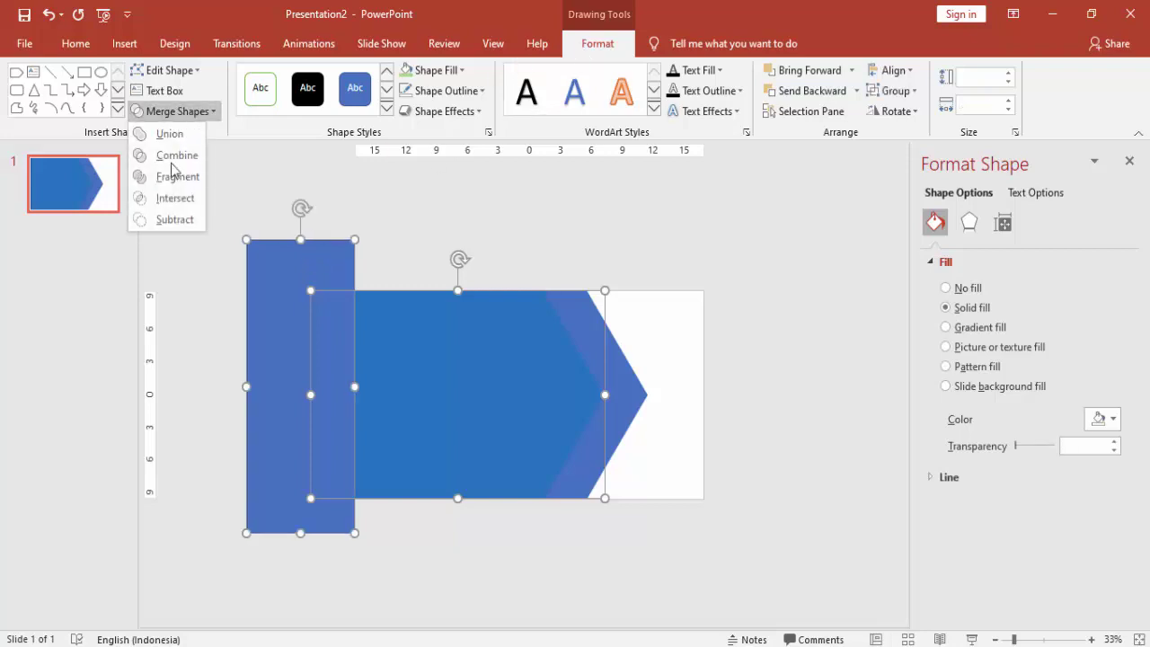
click(174, 219)
click(458, 285)
Duplicate the translucent chevron, fill the copy yellow, and shift it left.
click(459, 286)
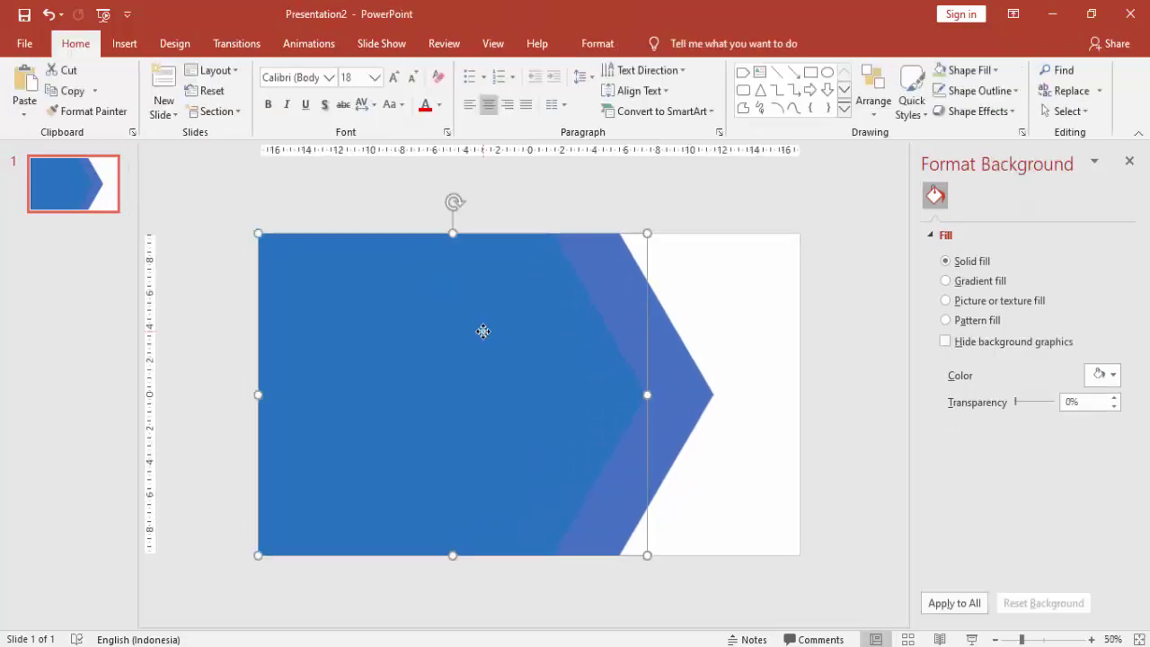
key(ctrl+d)
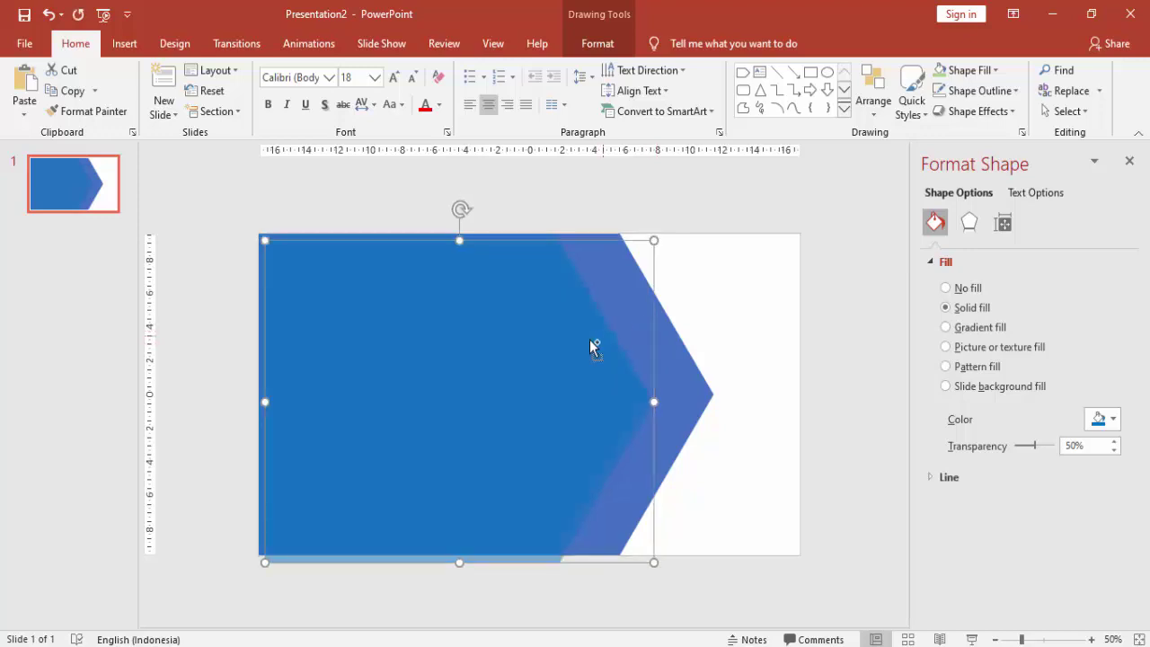
click(1103, 419)
click(1062, 555)
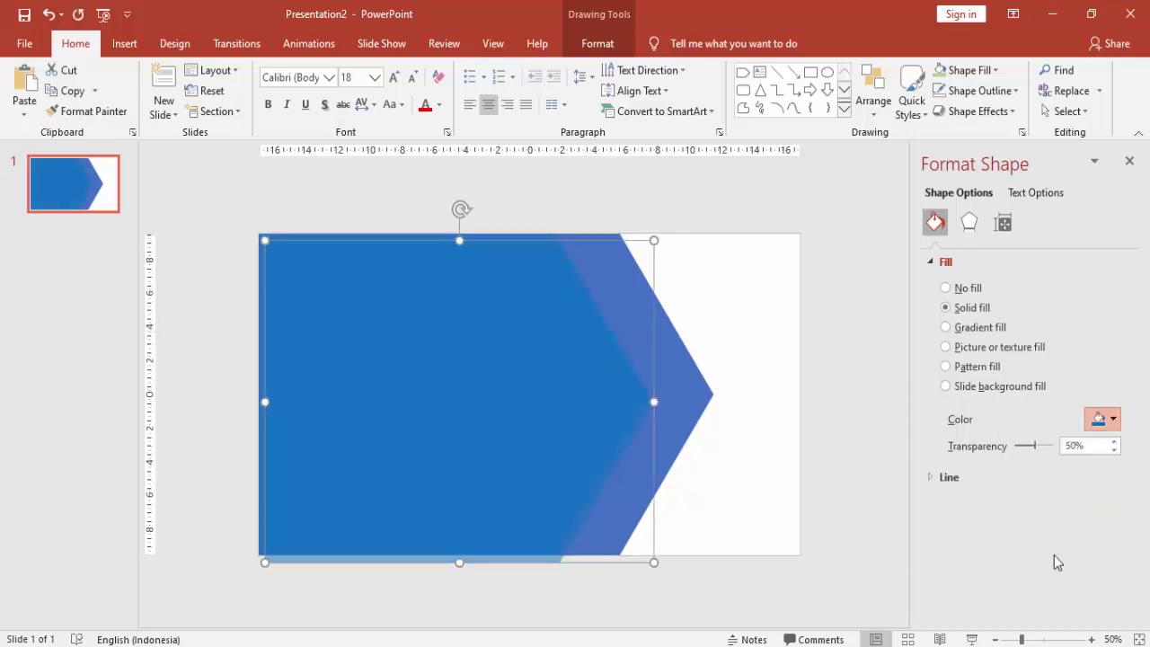
drag(586, 396, 513, 385)
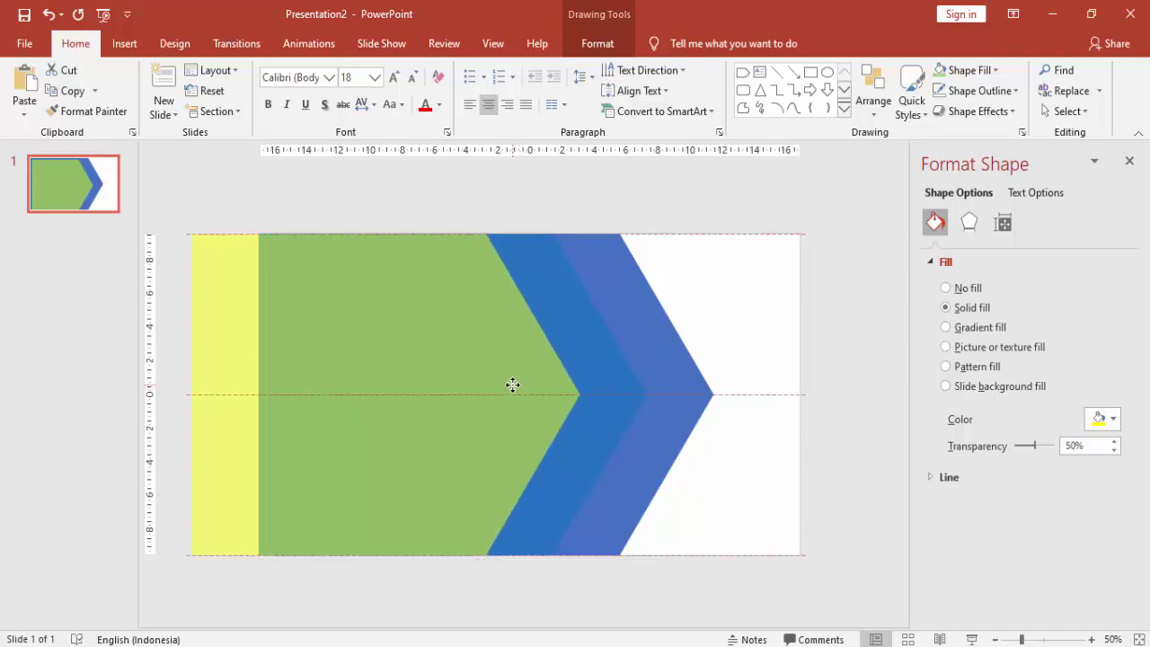
drag(513, 385, 514, 384)
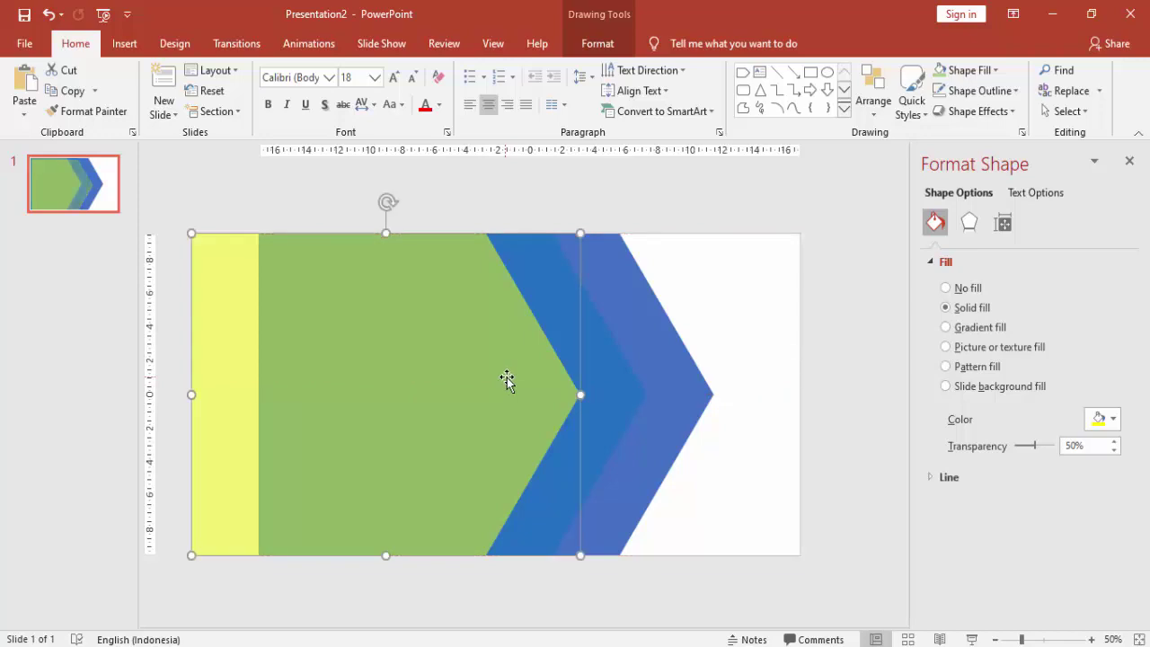
scroll(523, 373, down, 2)
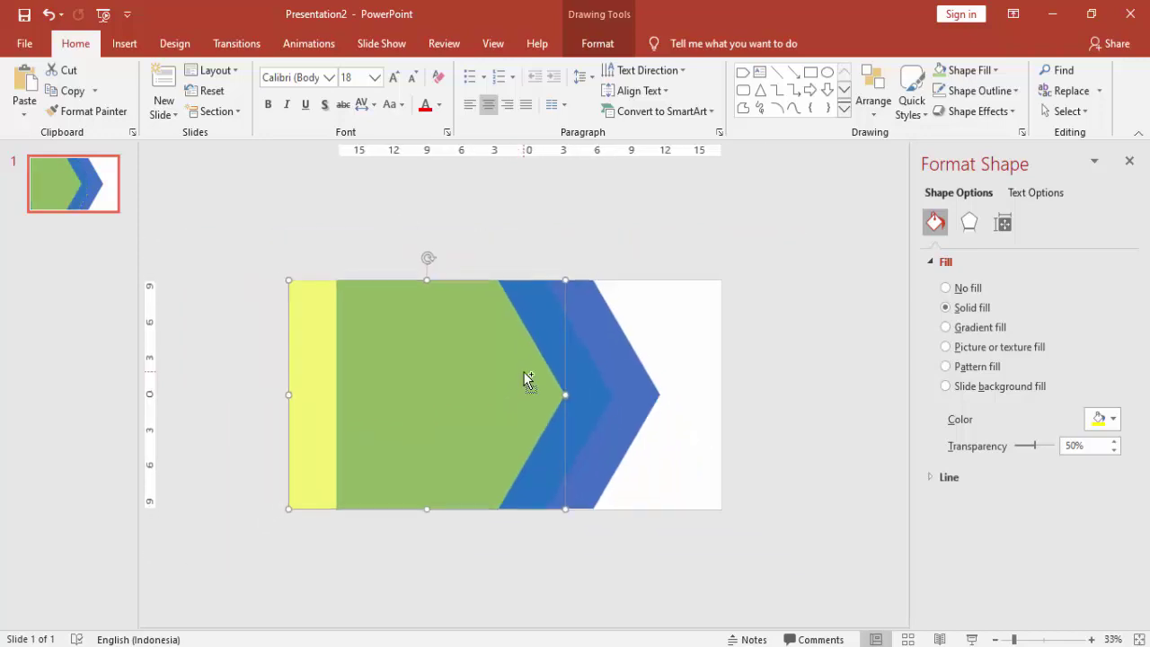
click(379, 243)
Draw a rectangle over the yellow chevron's overhang past the slide's left edge.
click(124, 44)
click(271, 89)
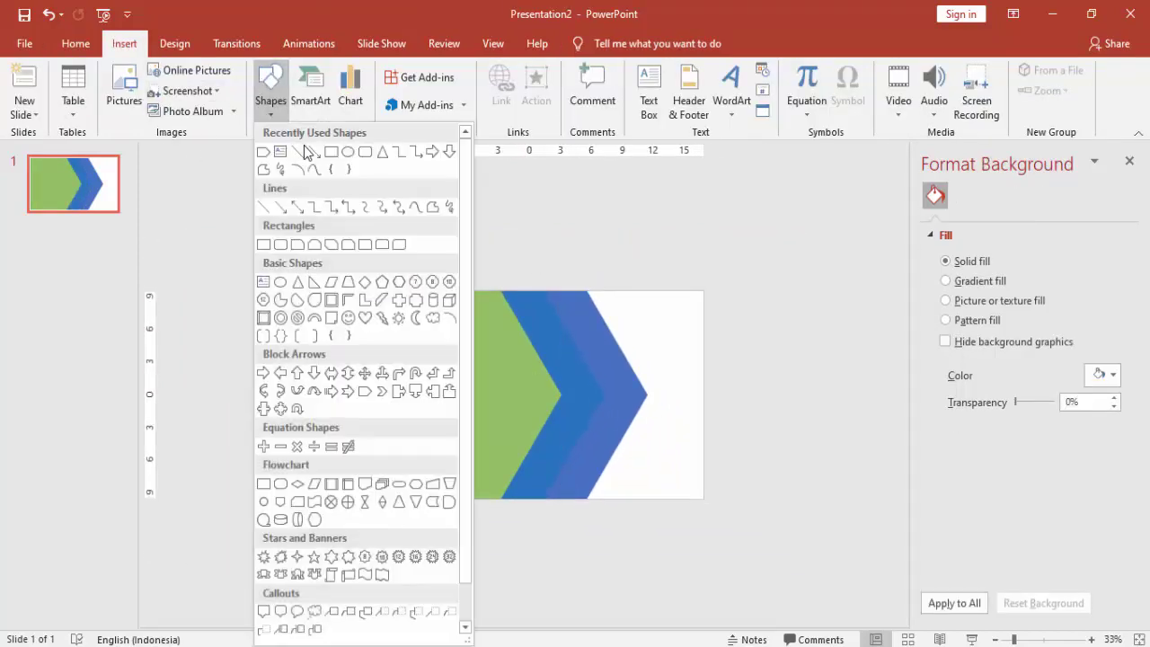
click(272, 235)
drag(261, 249, 355, 523)
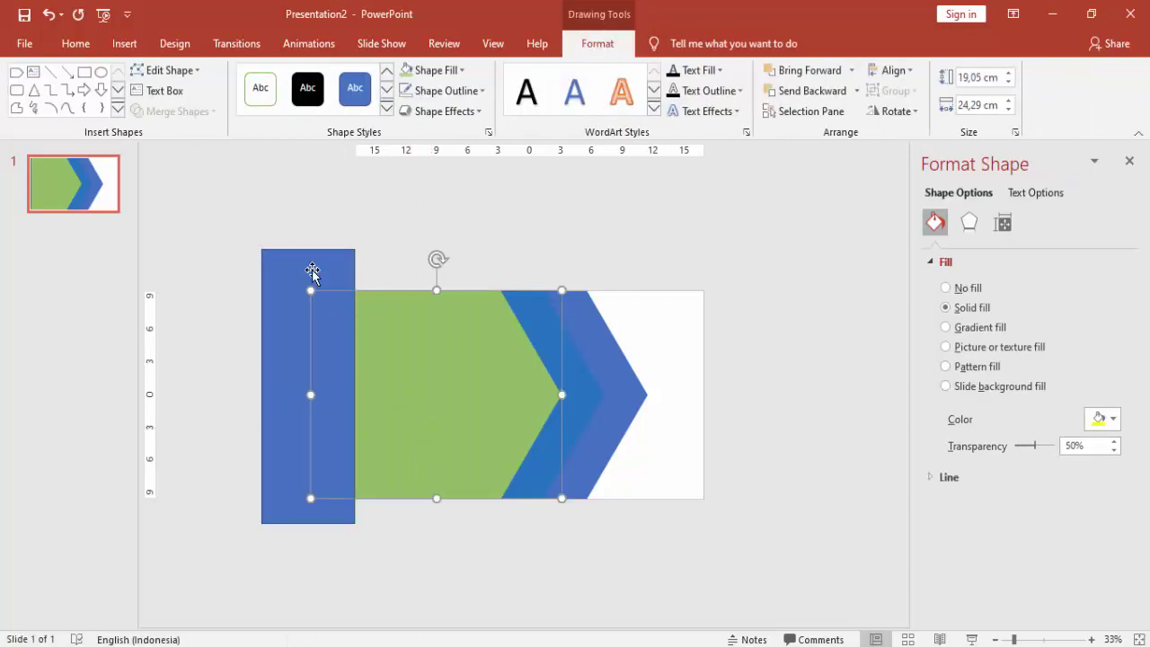
Subtract the covering rectangle from the yellow chevron so it sits flush.
shift+click(312, 270)
click(205, 111)
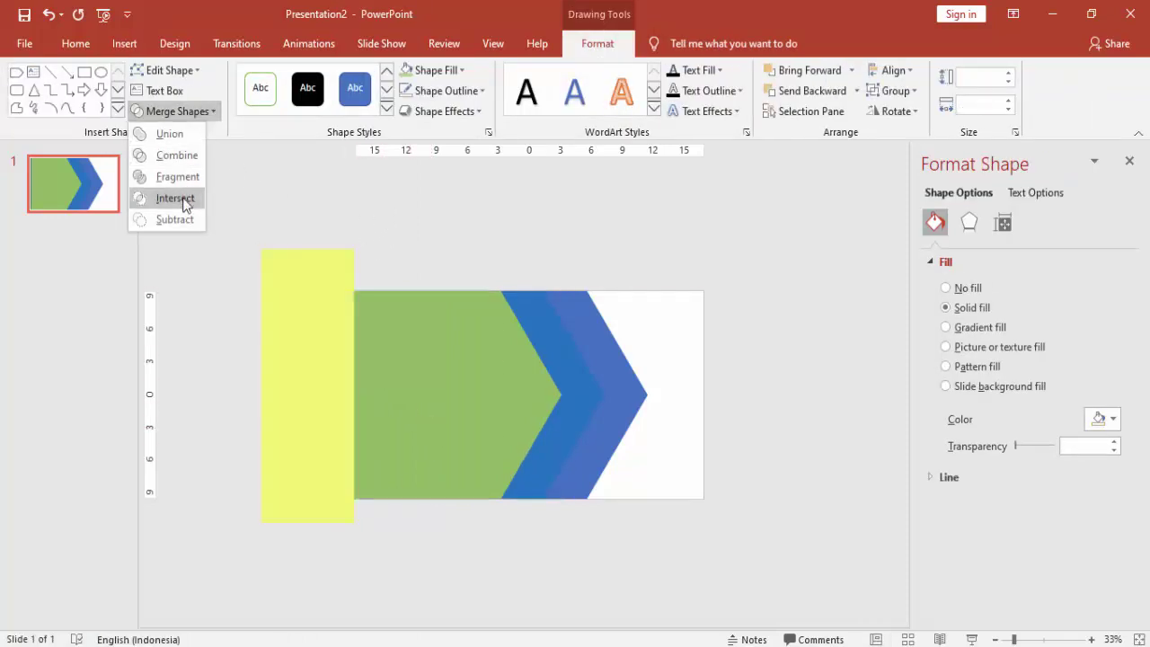
click(186, 220)
click(232, 220)
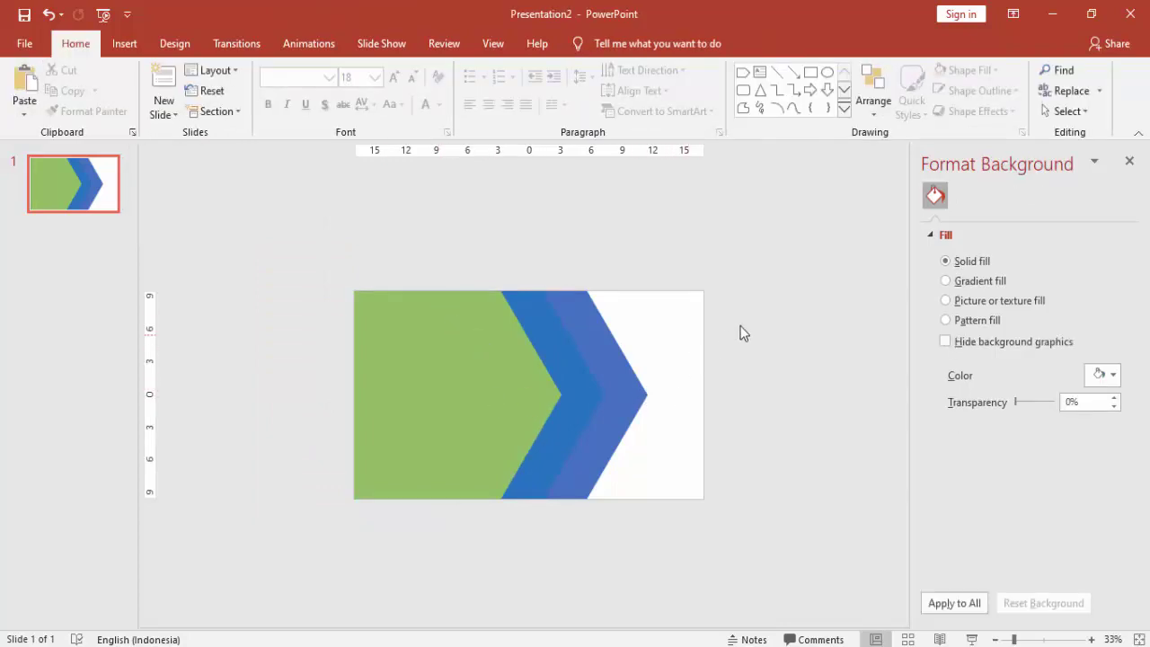
Draw a rectangle covering the whole slide.
click(485, 373)
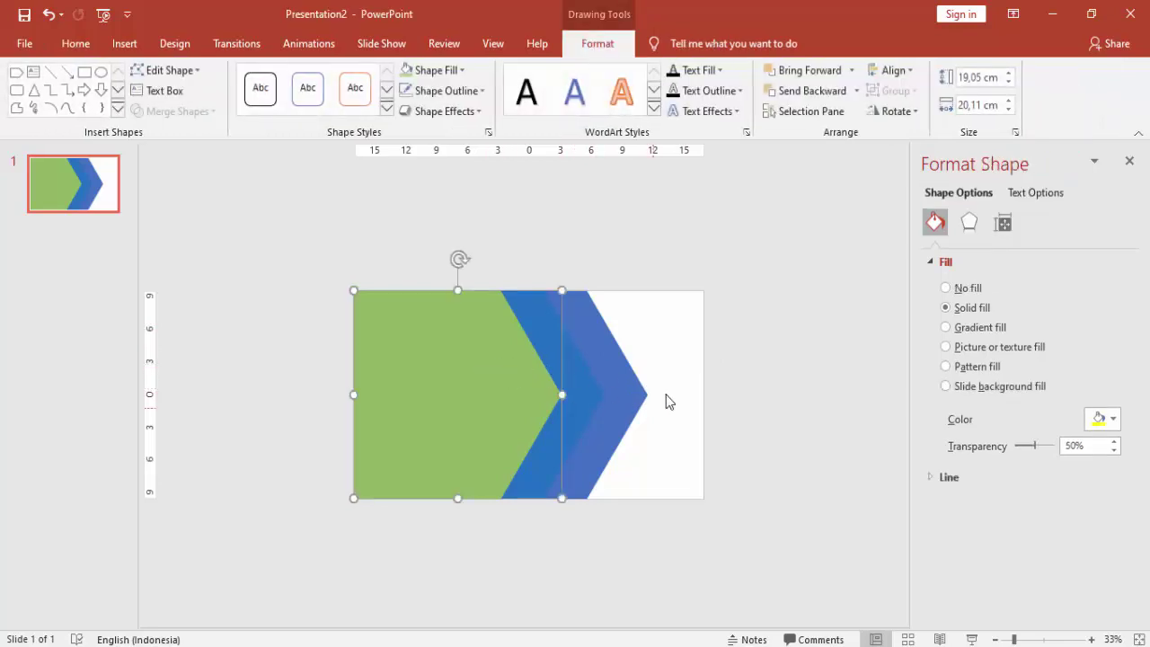
click(680, 342)
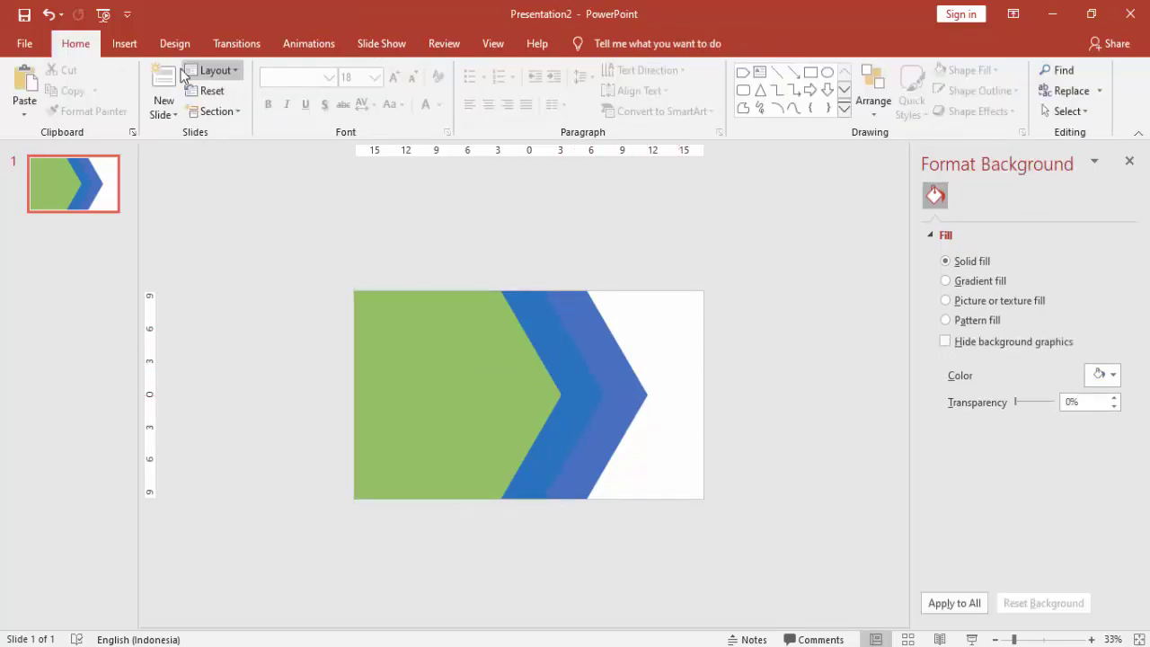
click(124, 43)
click(270, 90)
click(331, 144)
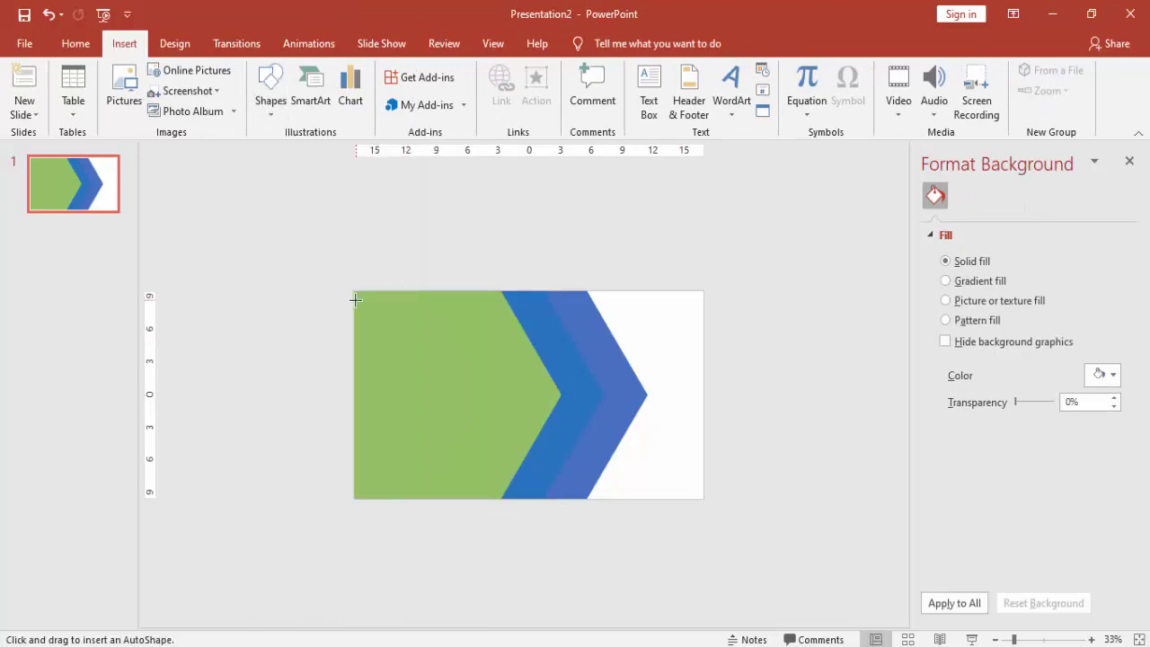
drag(353, 290, 711, 460)
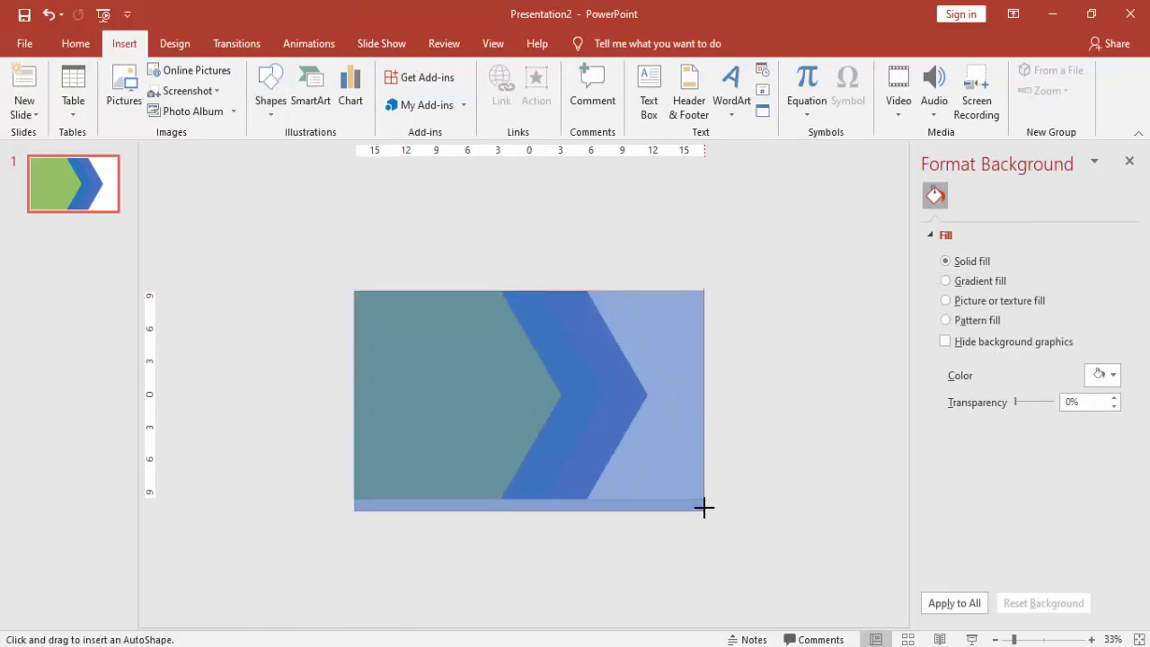
drag(698, 512, 705, 499)
Send the full-slide rectangle behind the chevrons and fill it red.
right_click(684, 471)
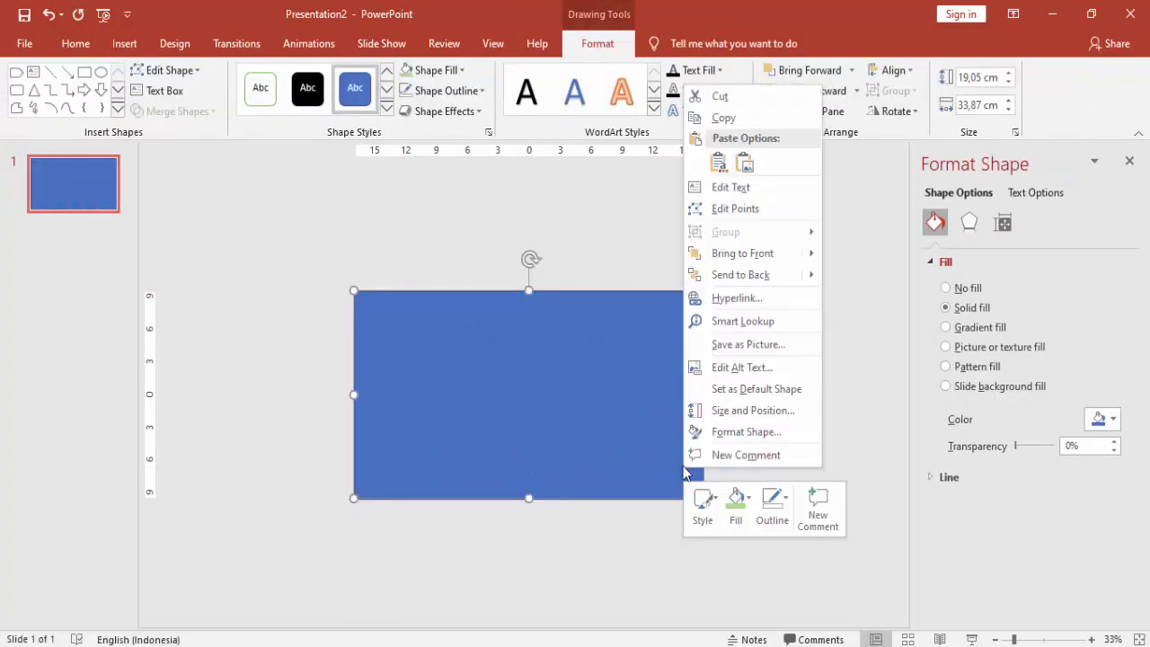
click(748, 276)
click(1089, 420)
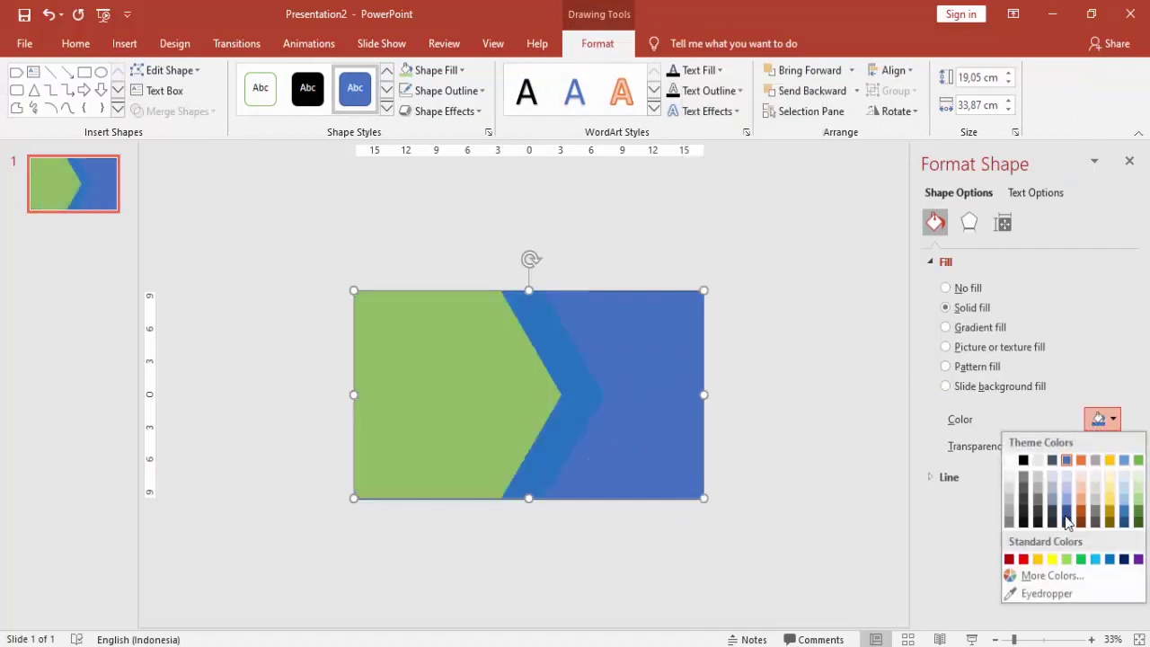
click(1023, 560)
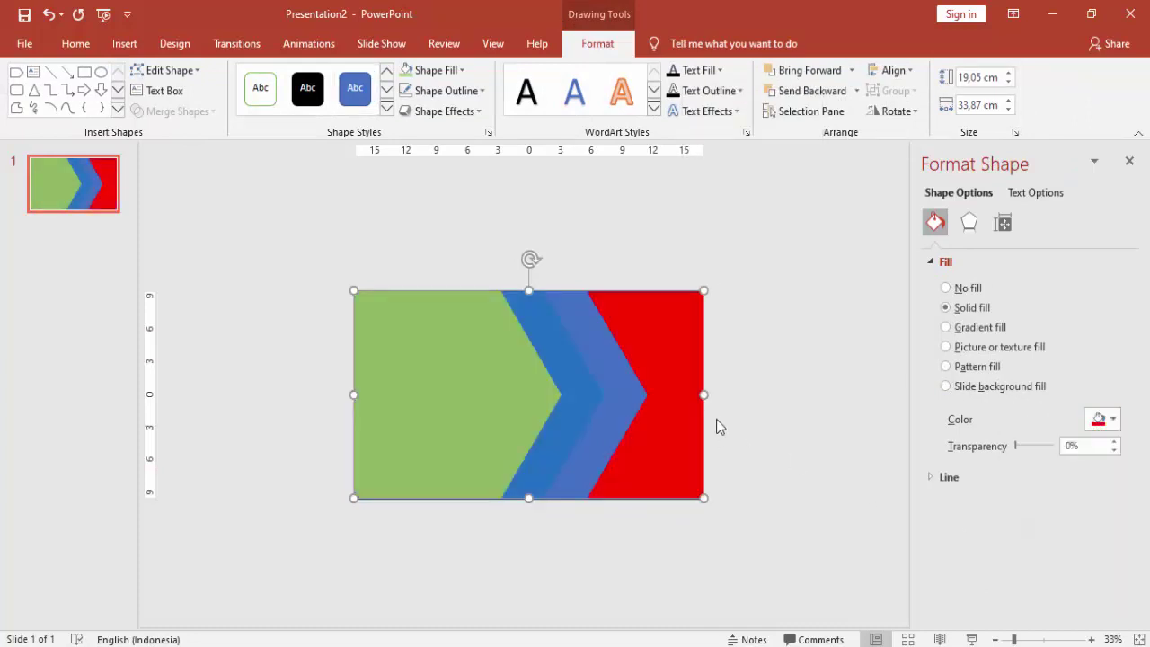
click(931, 477)
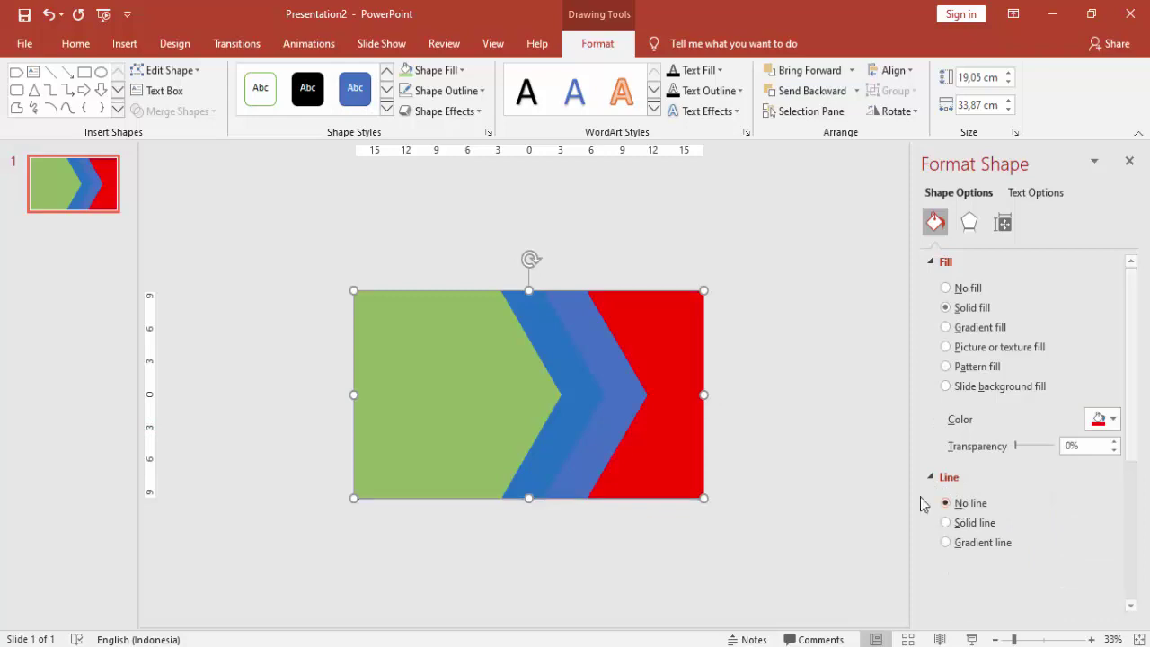
click(771, 409)
ctrl+scroll(713, 373, up, 2)
Make the yellow and dark-blue chevrons fully opaque by removing their transparency.
click(756, 359)
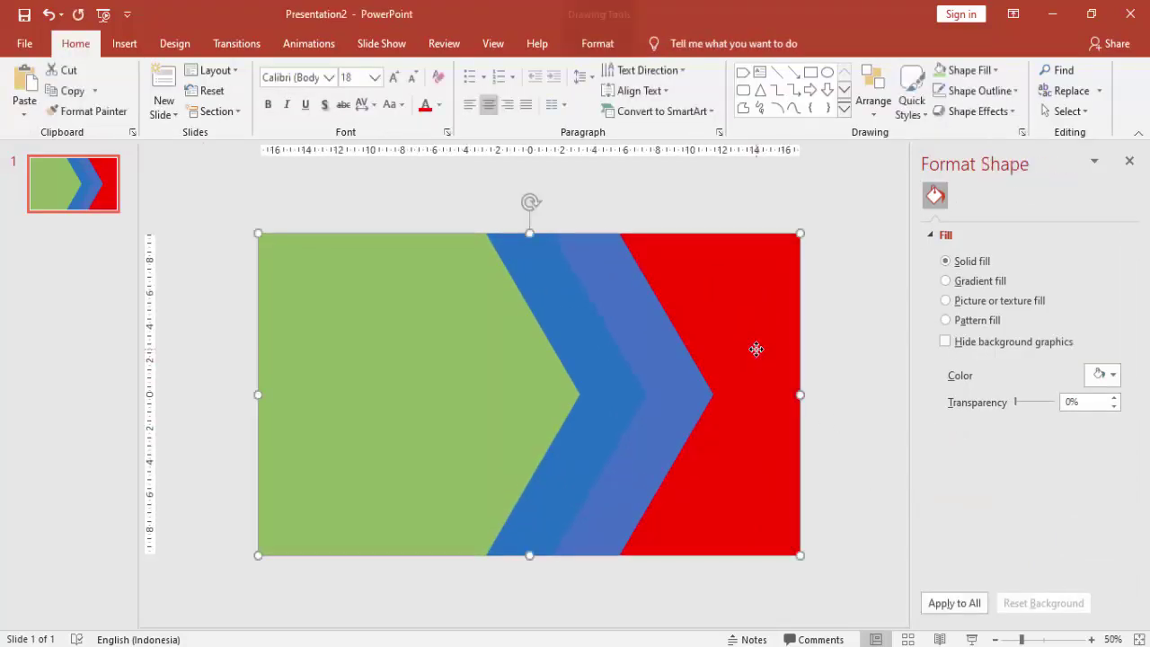
click(685, 350)
click(607, 350)
click(486, 341)
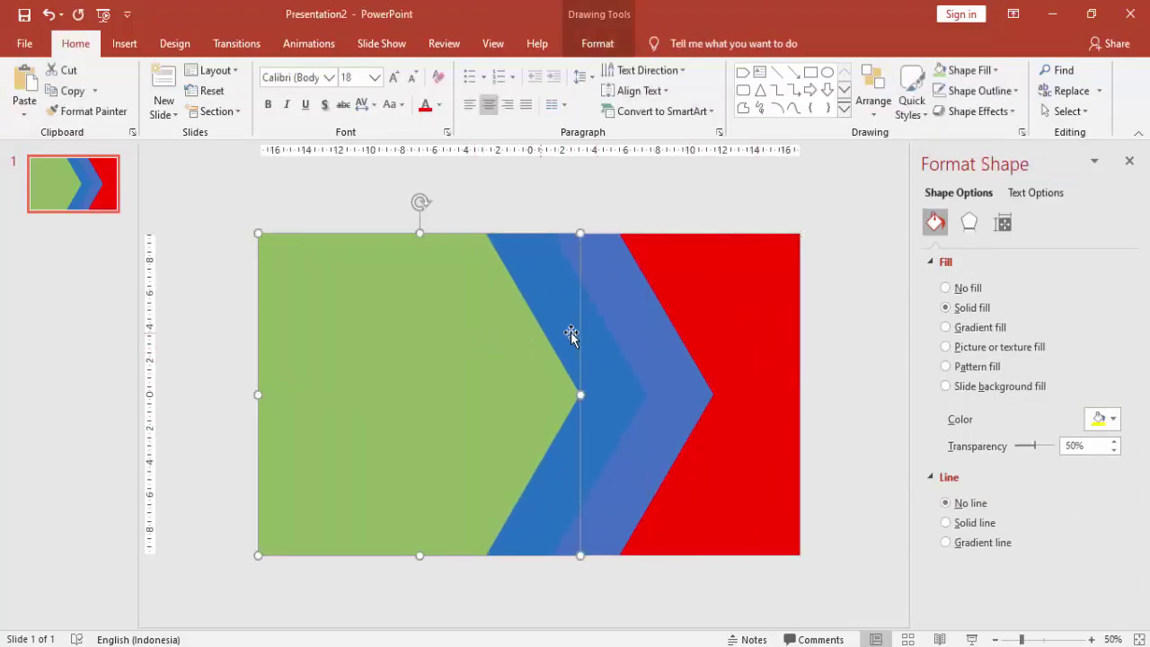
drag(1036, 446, 1011, 452)
click(708, 396)
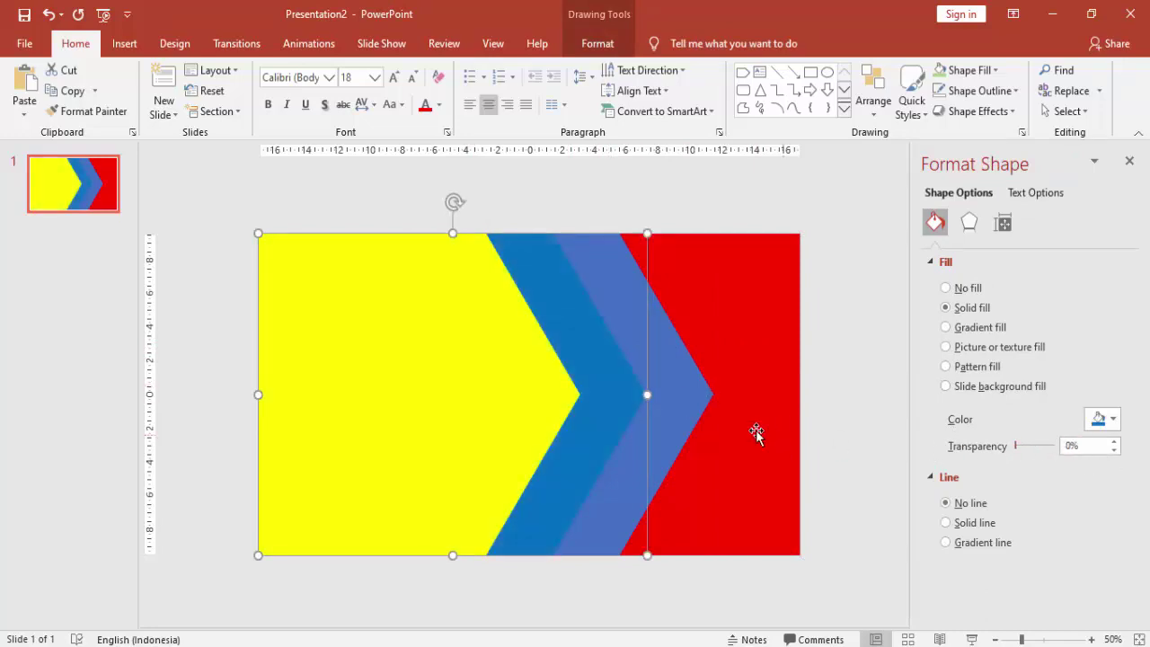
click(696, 407)
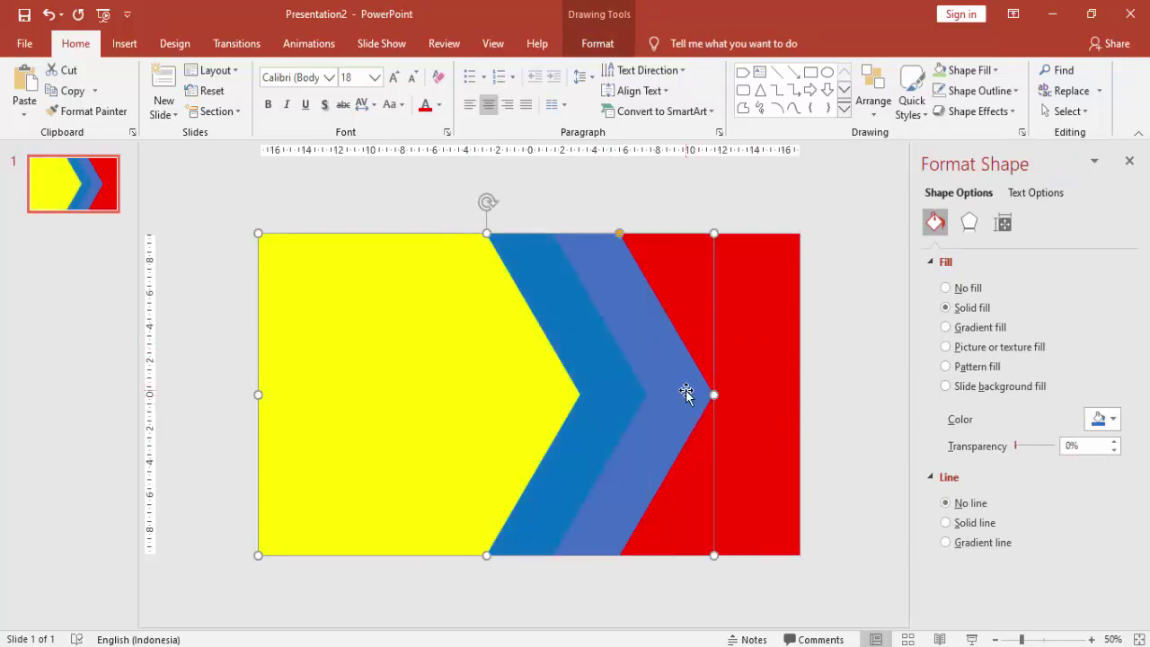
Recolour the front light-blue chevron light green, then check each layer and deselect.
click(628, 392)
click(687, 393)
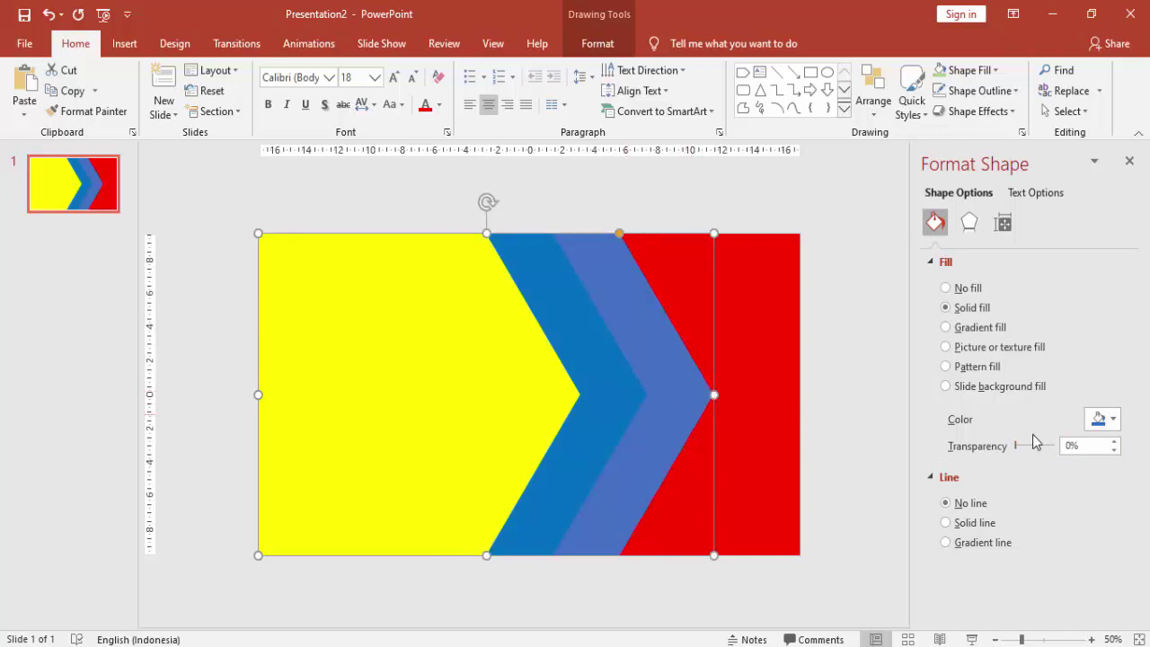
click(1098, 421)
click(1079, 560)
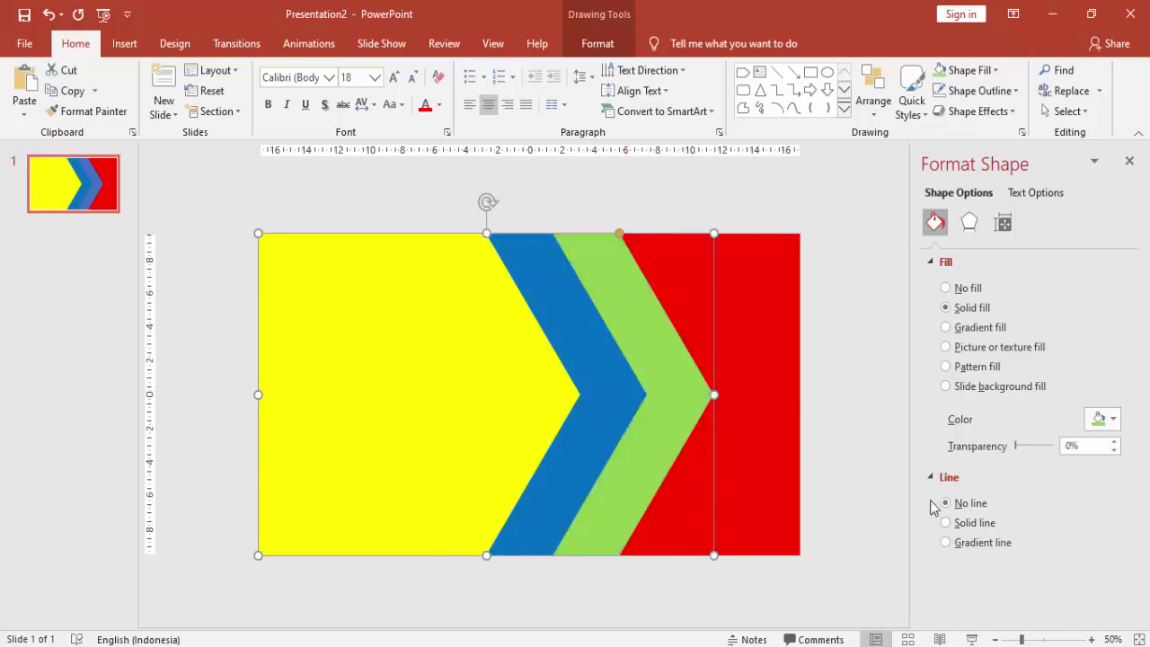
click(773, 359)
click(689, 361)
click(598, 366)
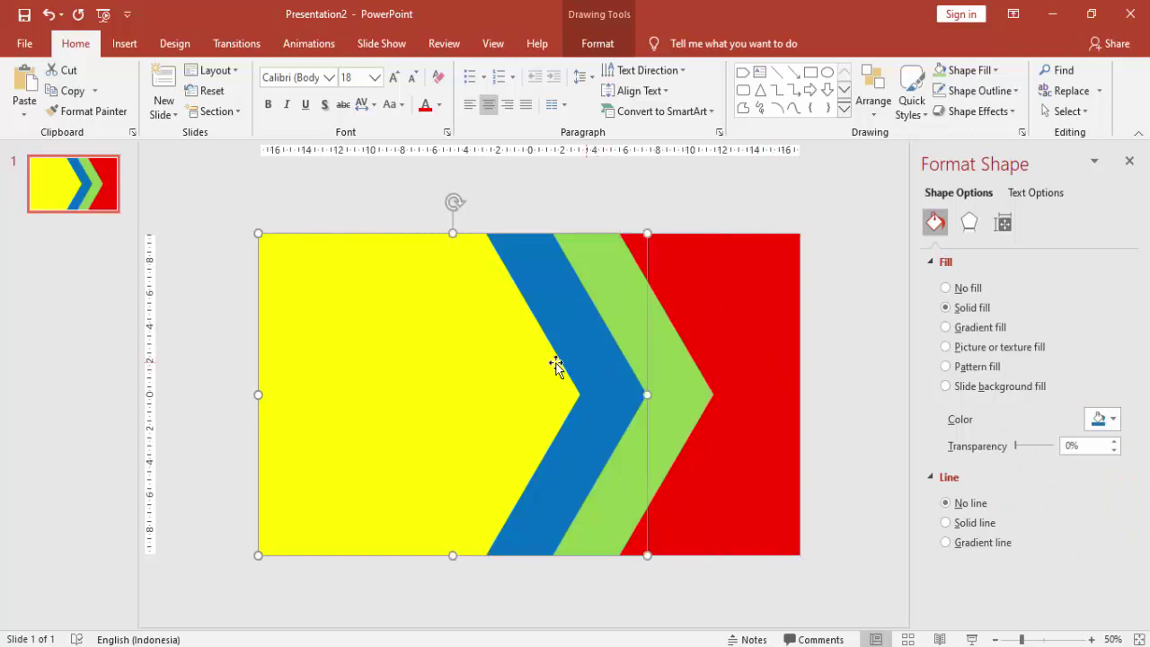
click(538, 369)
click(839, 326)
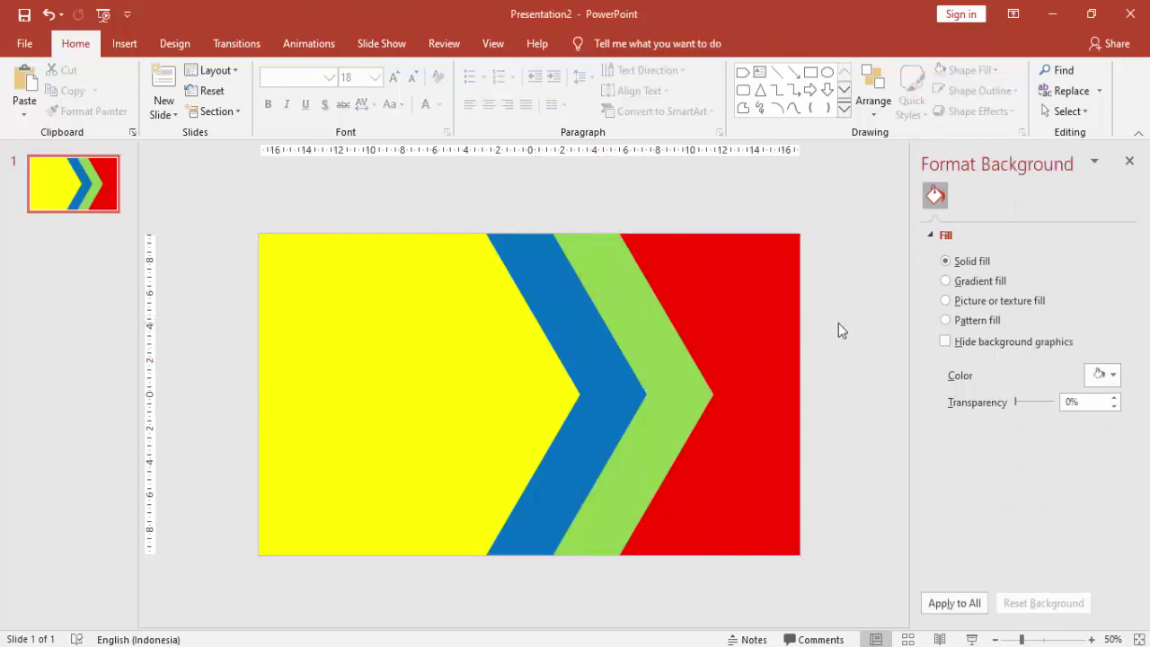
scroll(839, 322, down, 2)
Switch the slide background to a picture fill and browse for a picture file.
click(1131, 164)
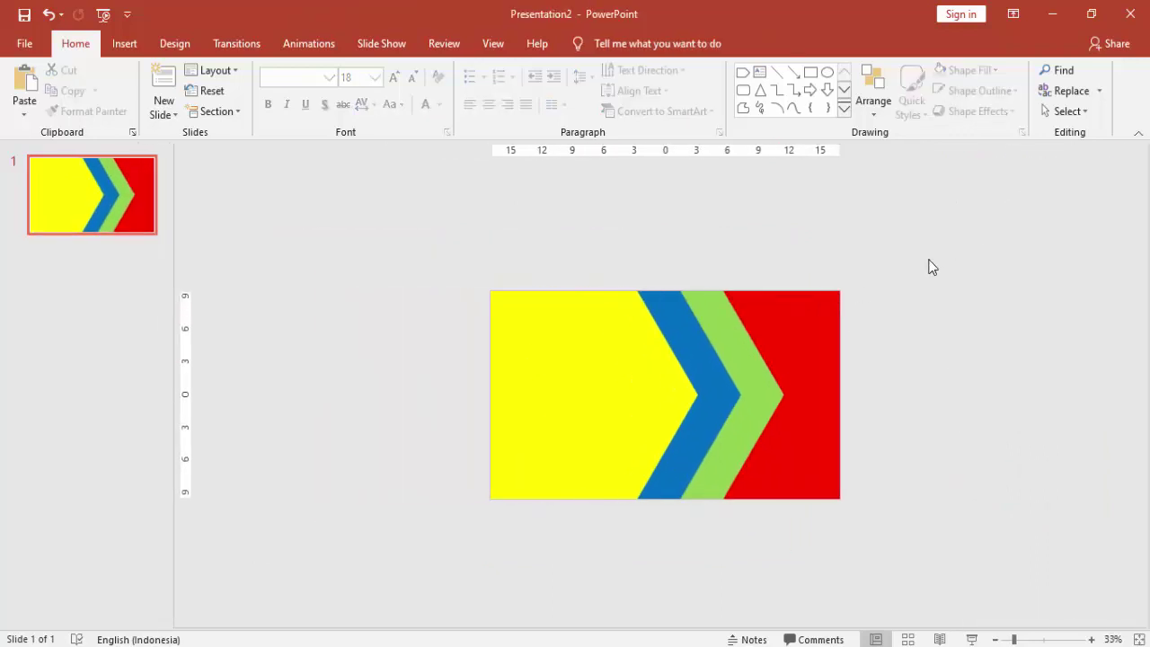
right_click(937, 296)
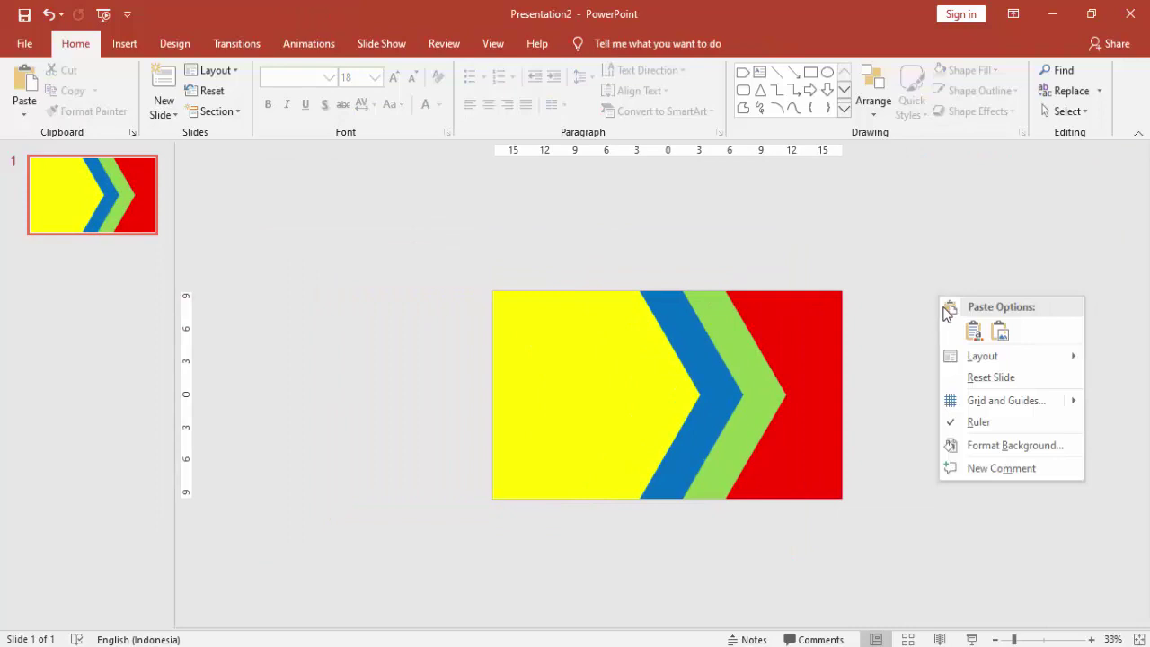
click(983, 446)
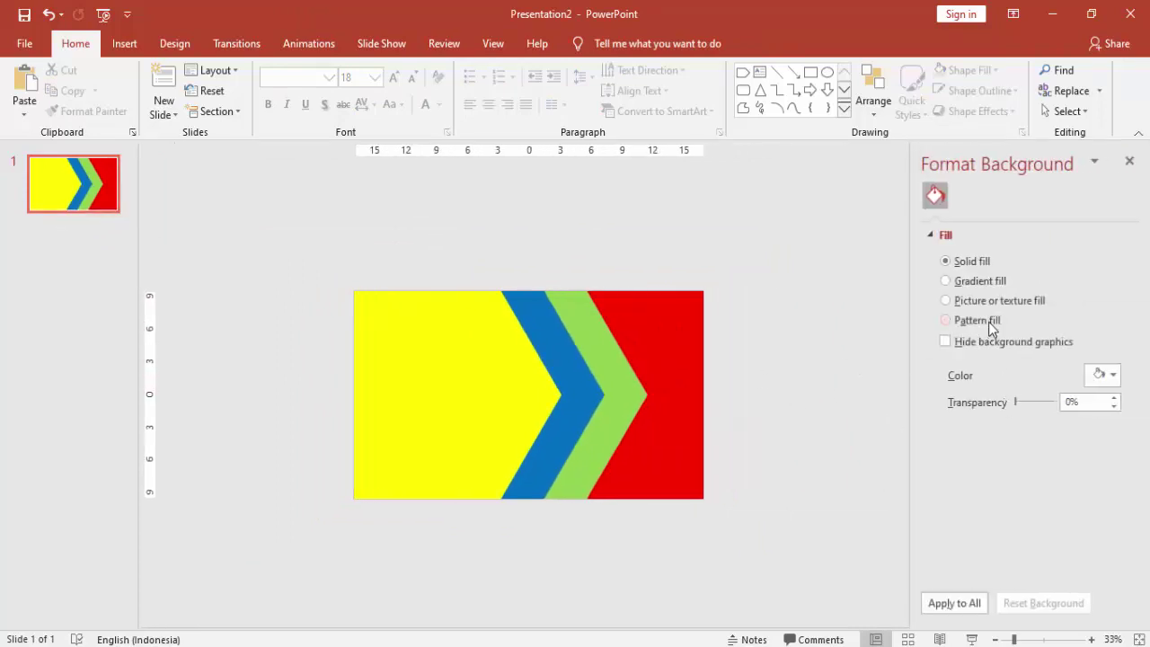
click(992, 304)
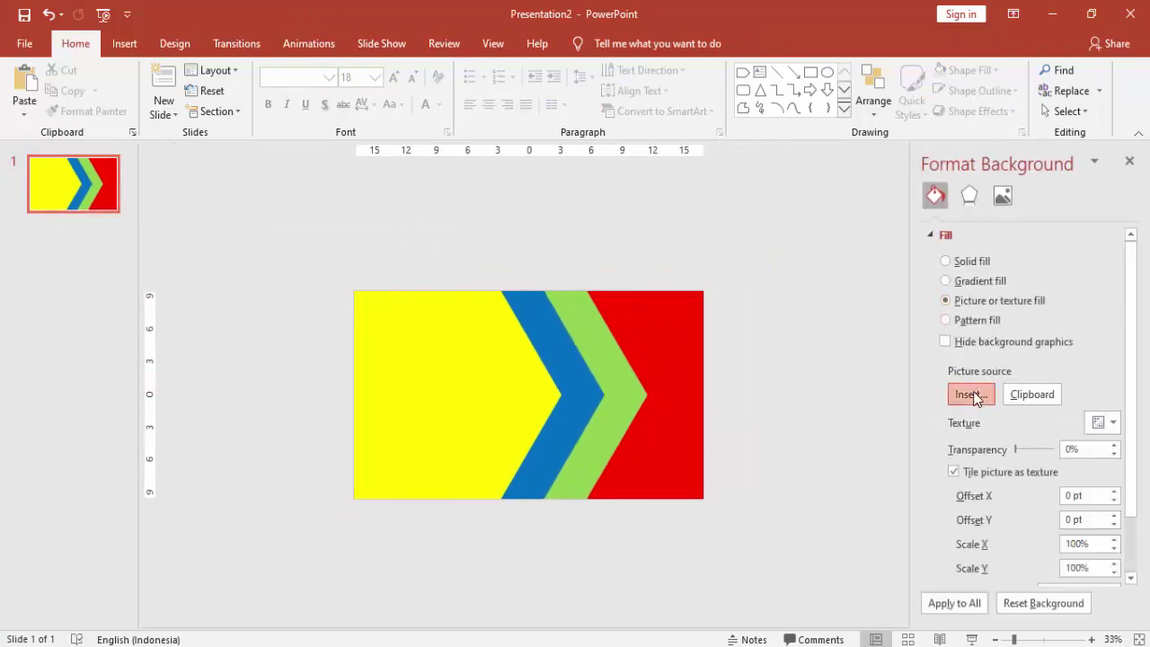
click(973, 394)
click(464, 241)
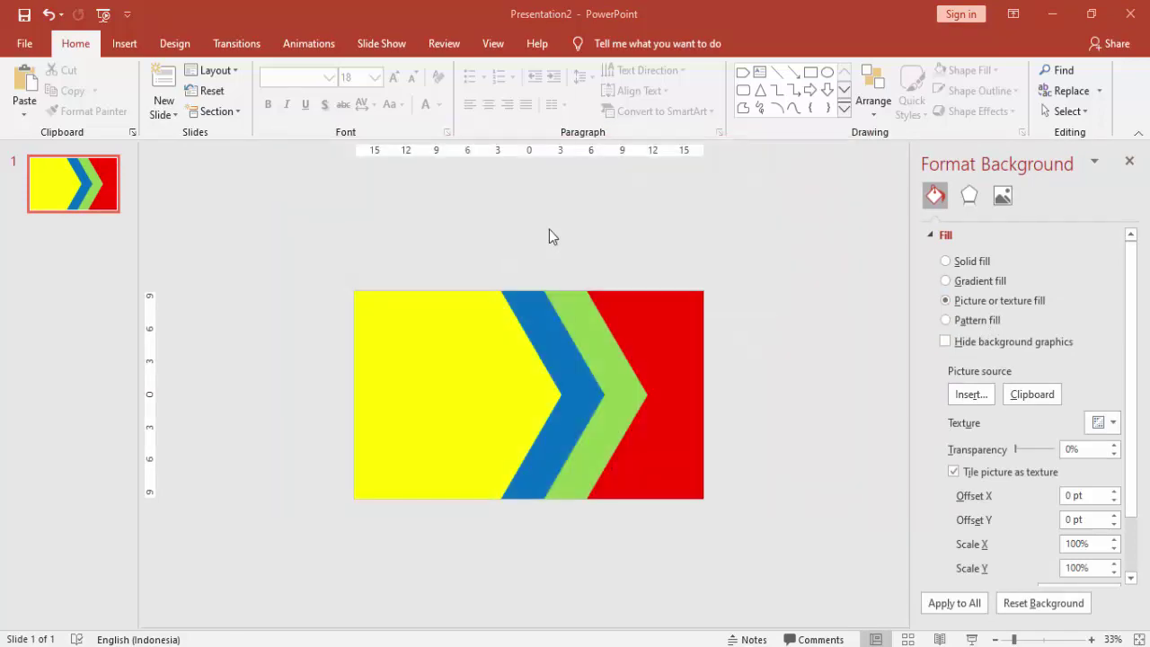
Insert the desert sunset photo from the NATURE folder, checking it behind the red rectangle.
scroll(503, 193, down, 3)
scroll(485, 215, down, 3)
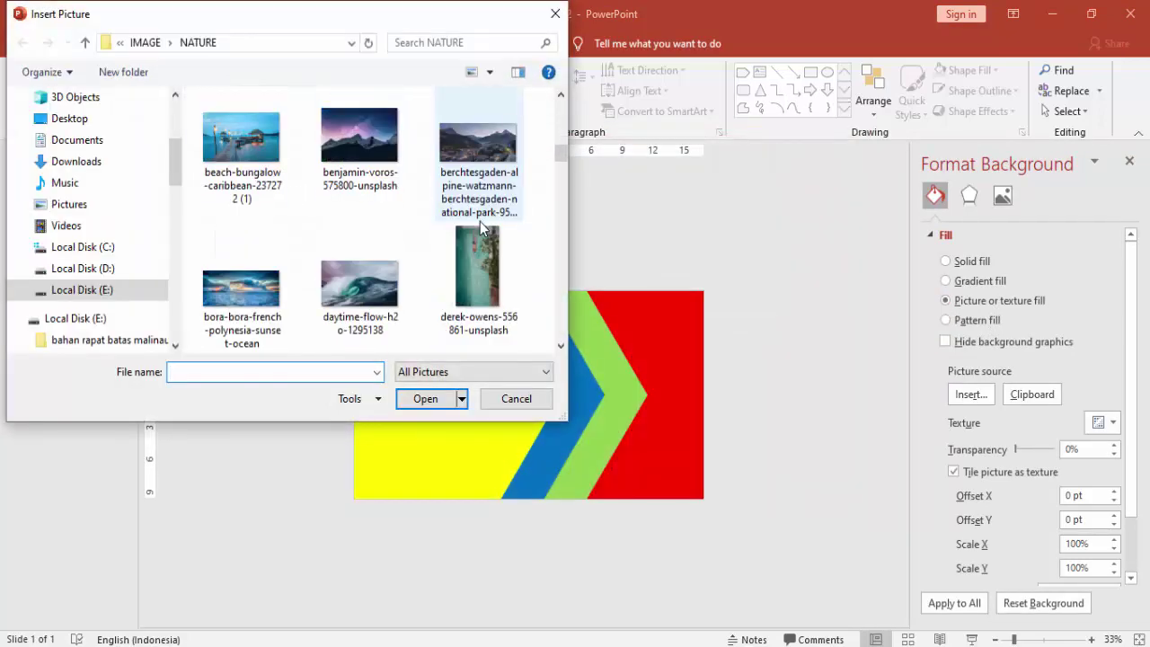
scroll(467, 233, down, 3)
scroll(464, 233, down, 3)
scroll(465, 233, down, 1)
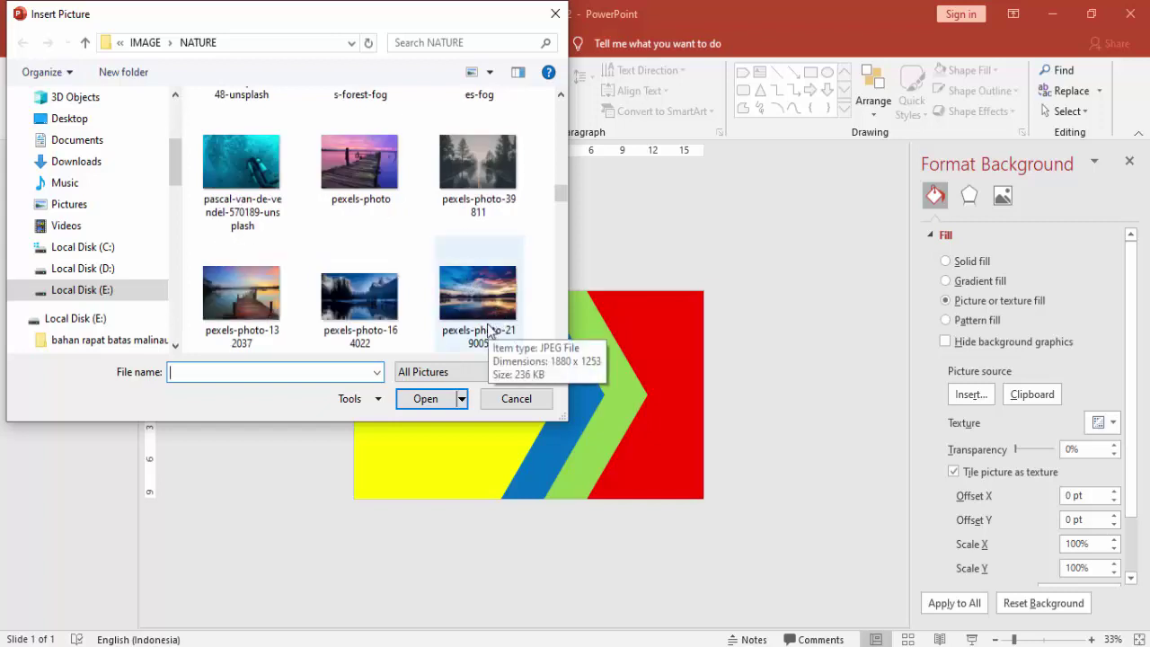
scroll(362, 287, down, 2)
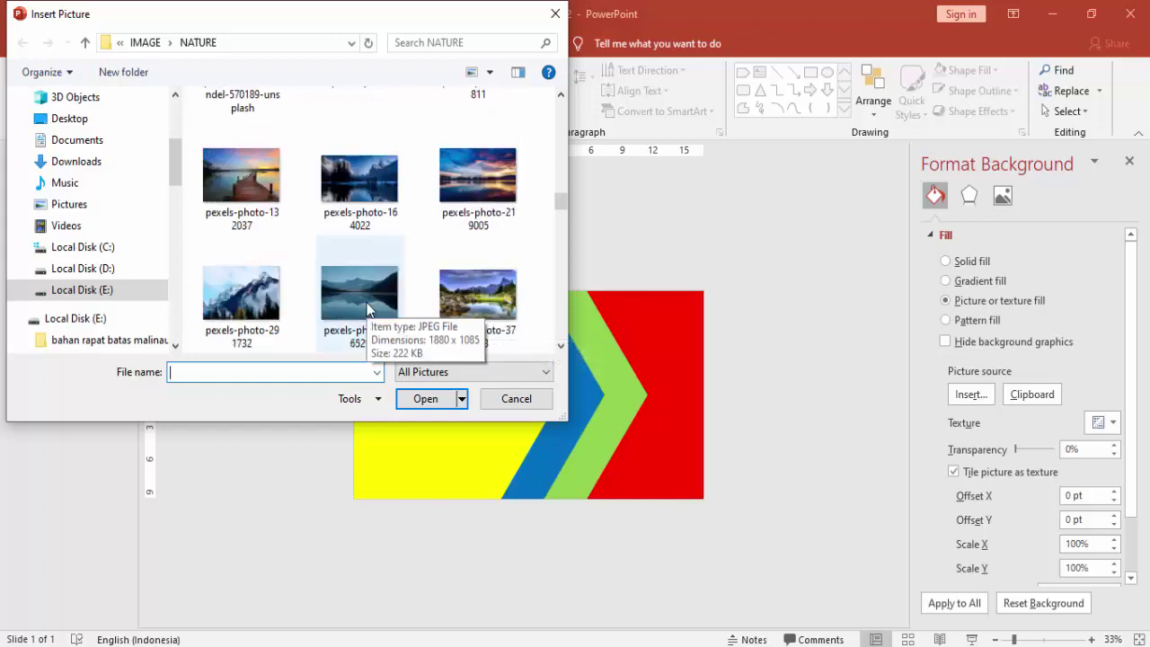
scroll(364, 301, down, 2)
scroll(364, 310, down, 2)
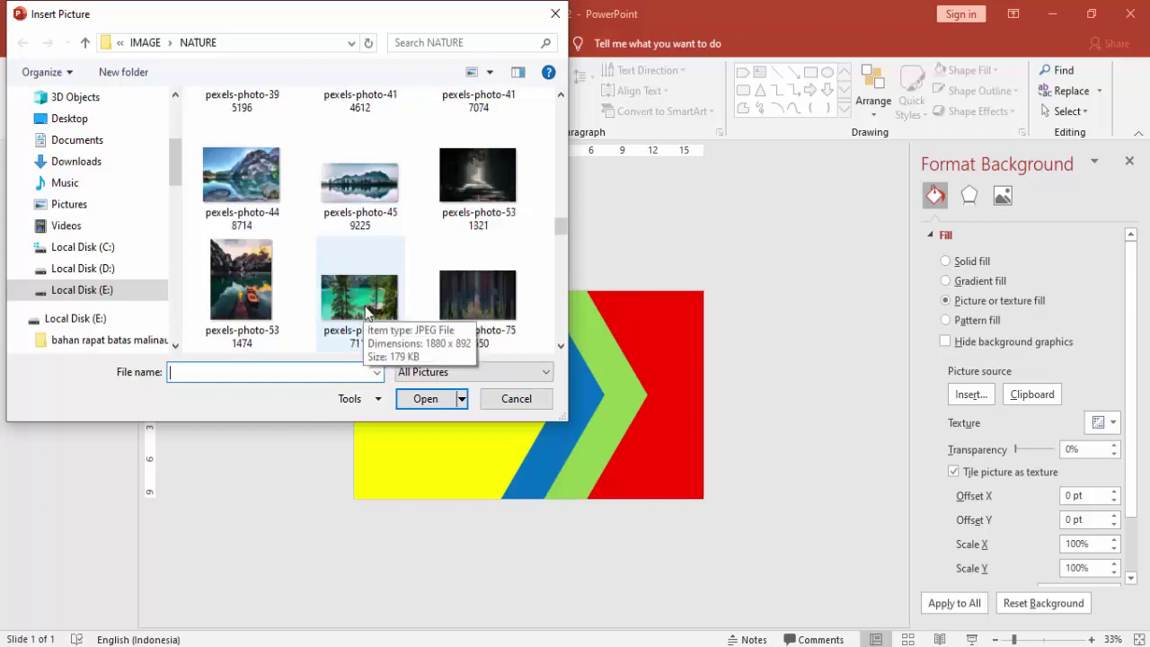
scroll(415, 311, down, 1)
scroll(415, 312, down, 1)
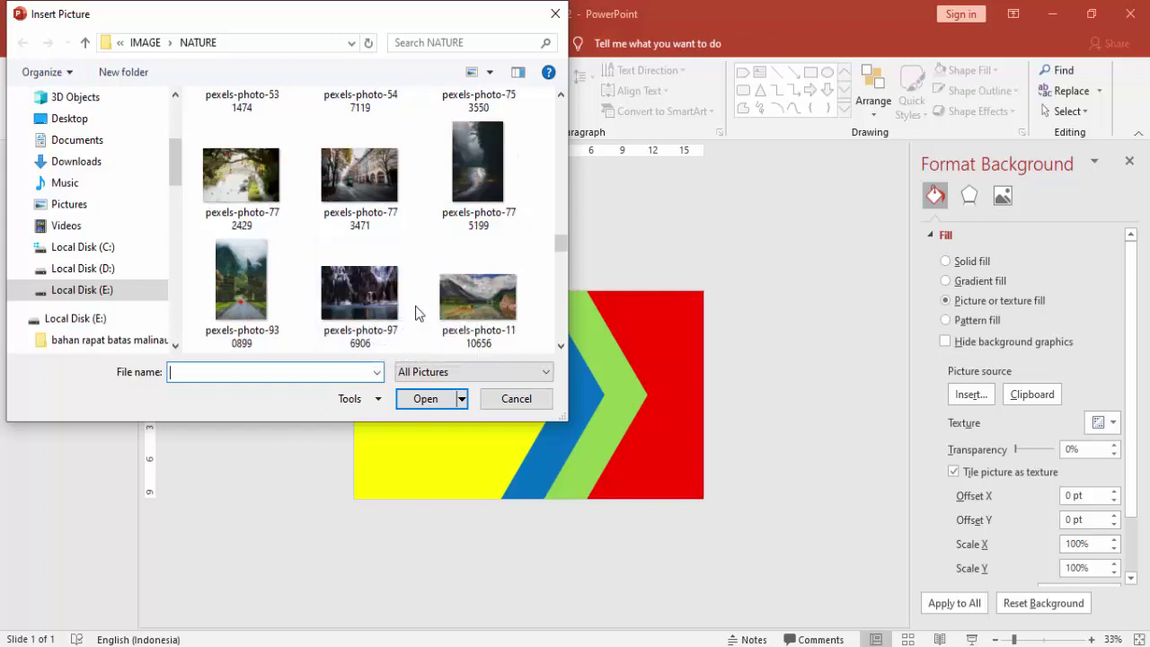
scroll(415, 312, down, 2)
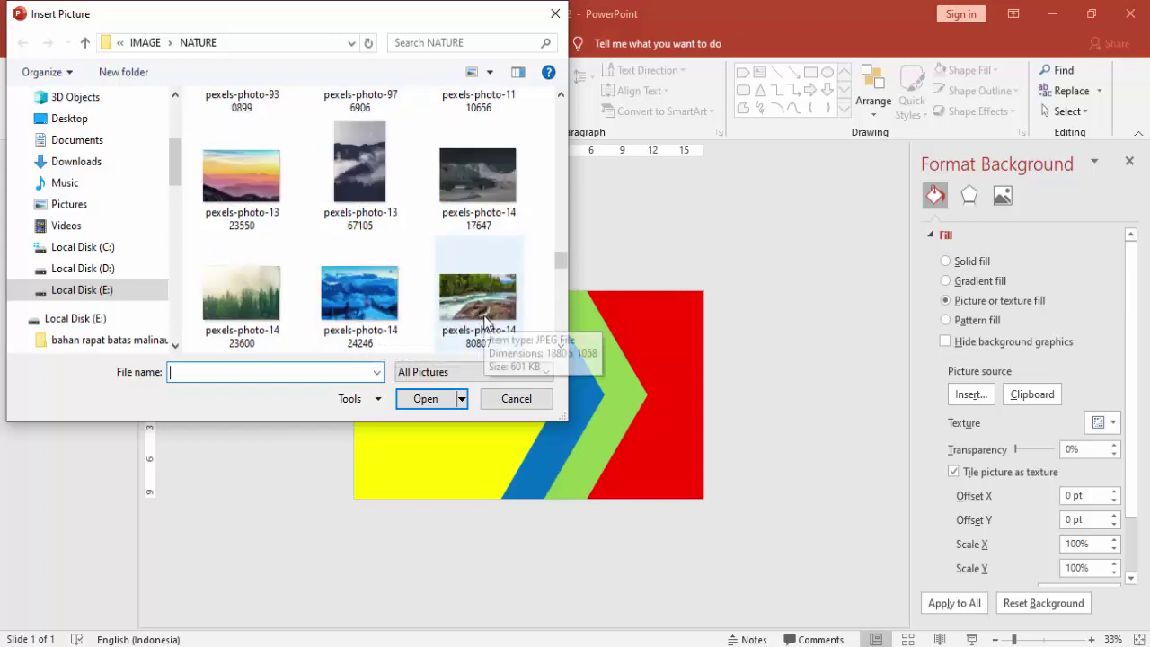
scroll(481, 319, down, 1)
scroll(477, 319, down, 1)
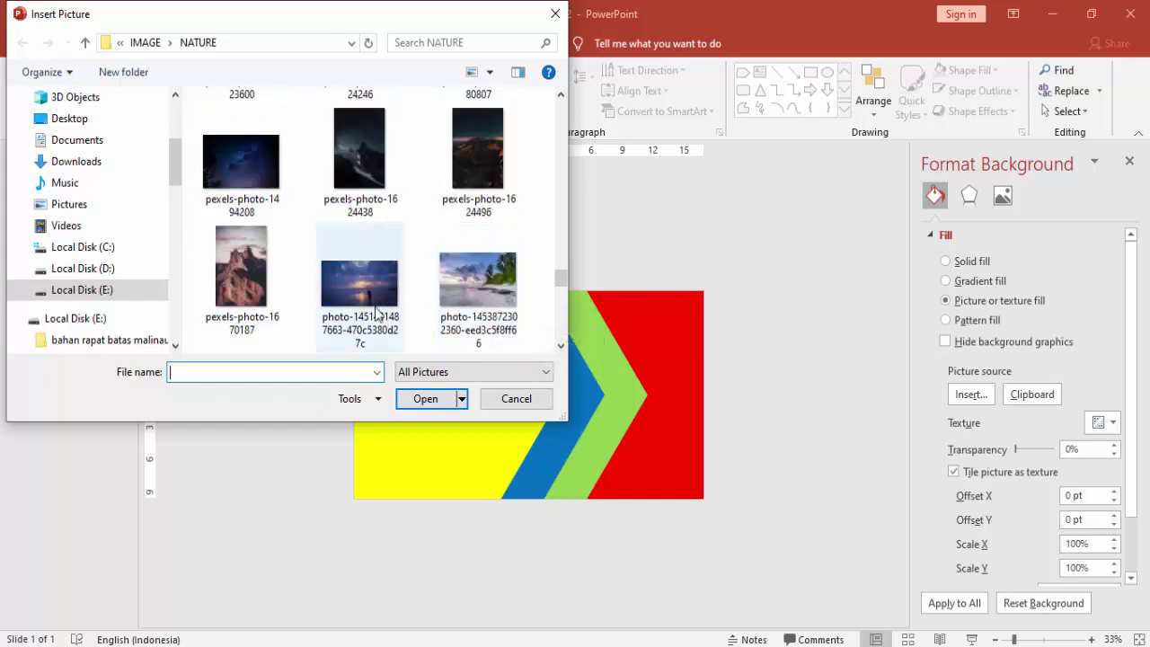
scroll(440, 319, down, 1)
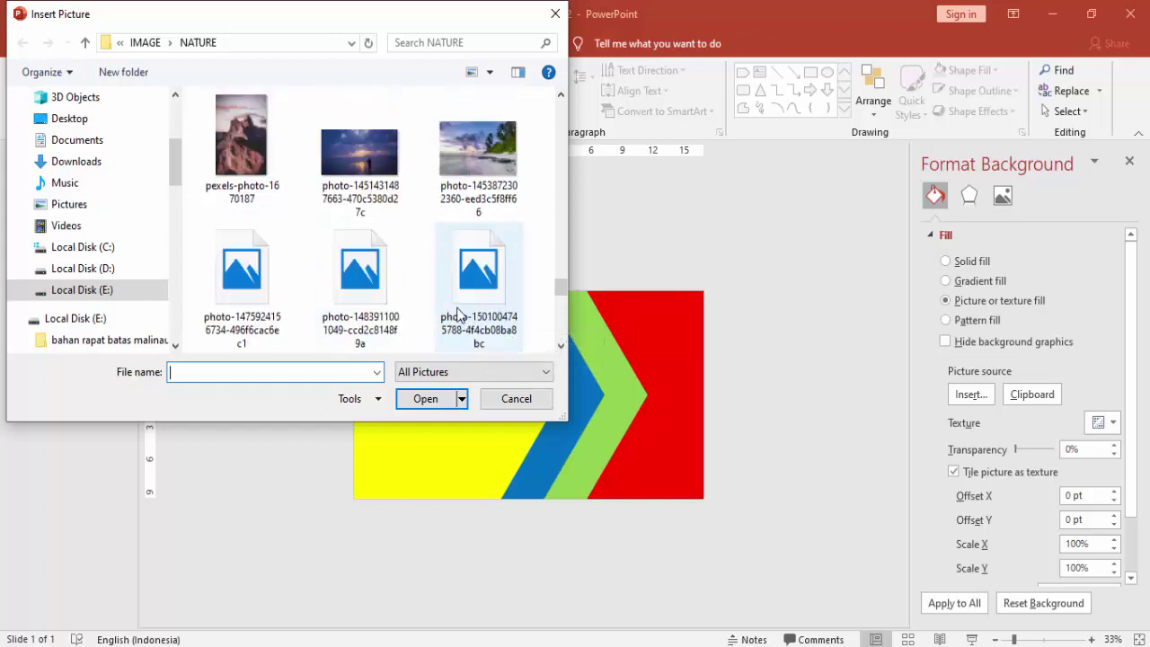
click(358, 323)
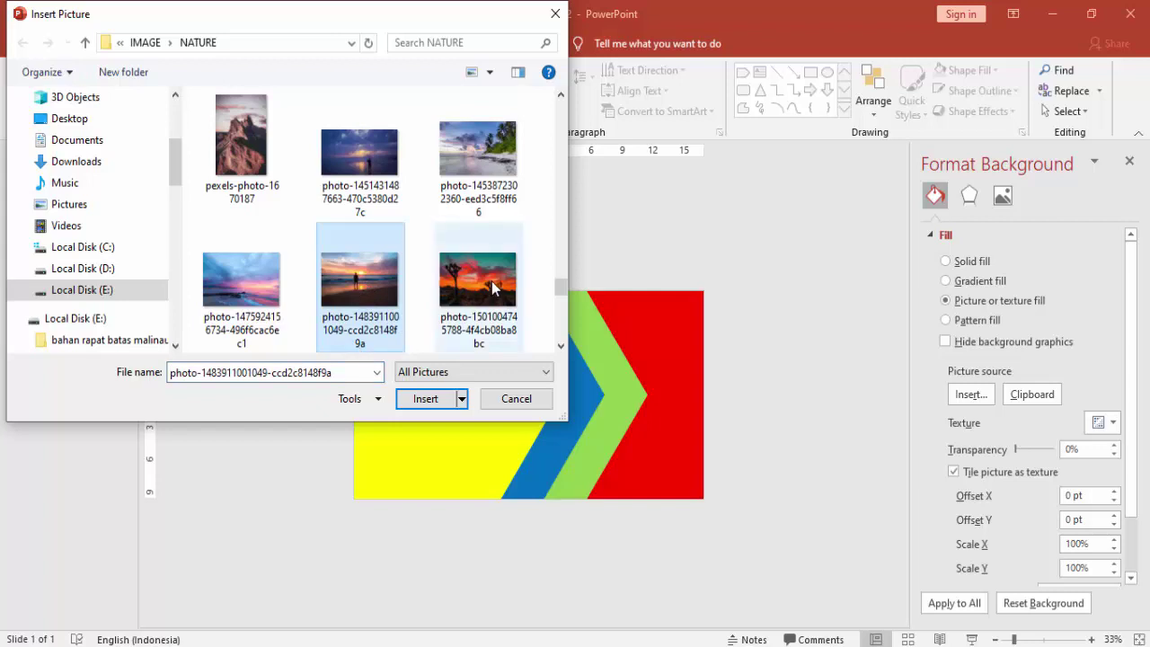
click(494, 290)
click(435, 404)
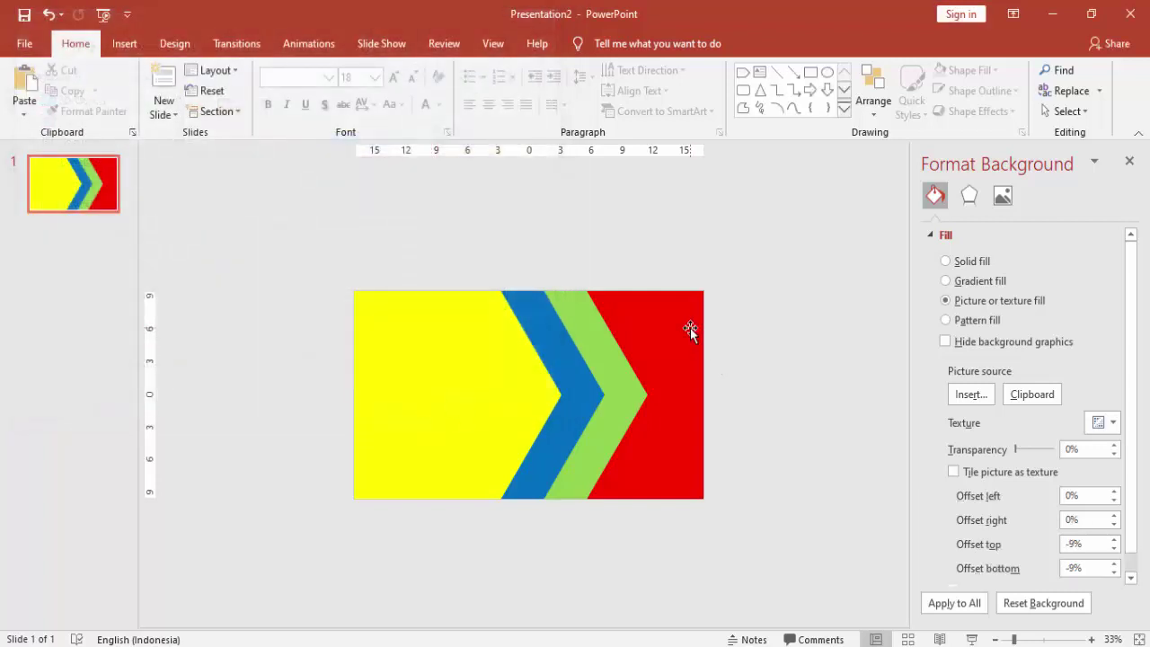
drag(691, 328, 662, 480)
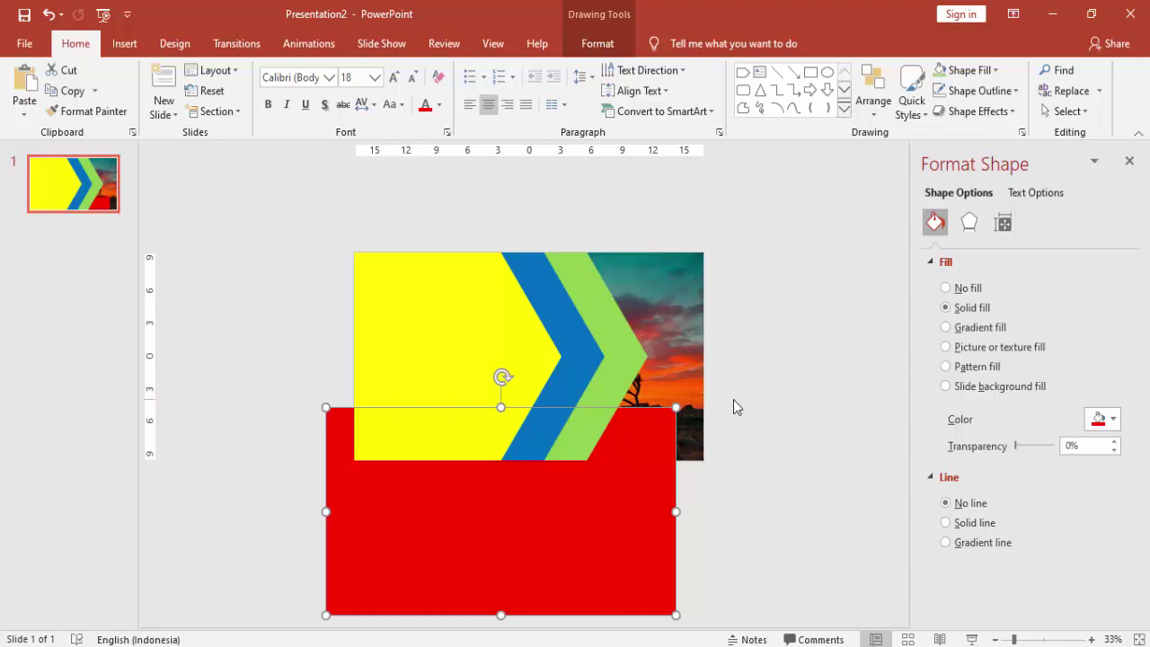
key(ctrl+z)
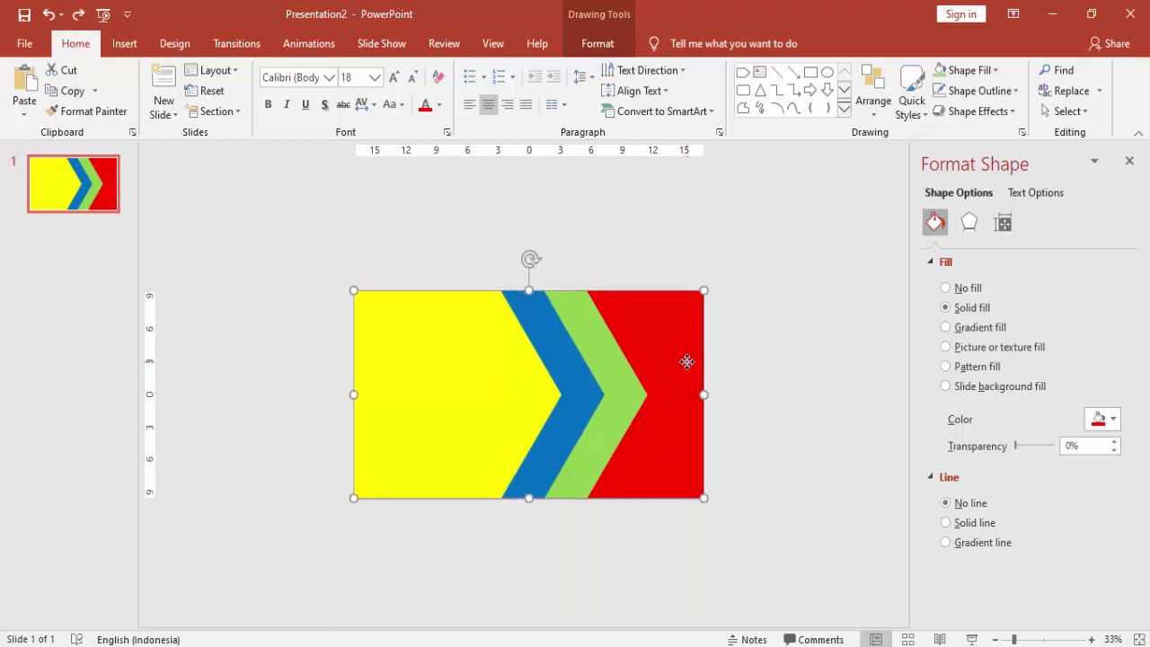
Give the green chevron an outer shadow preset and raise its distance to about 6-7 pt.
click(612, 360)
ctrl+scroll(747, 365, up, 3)
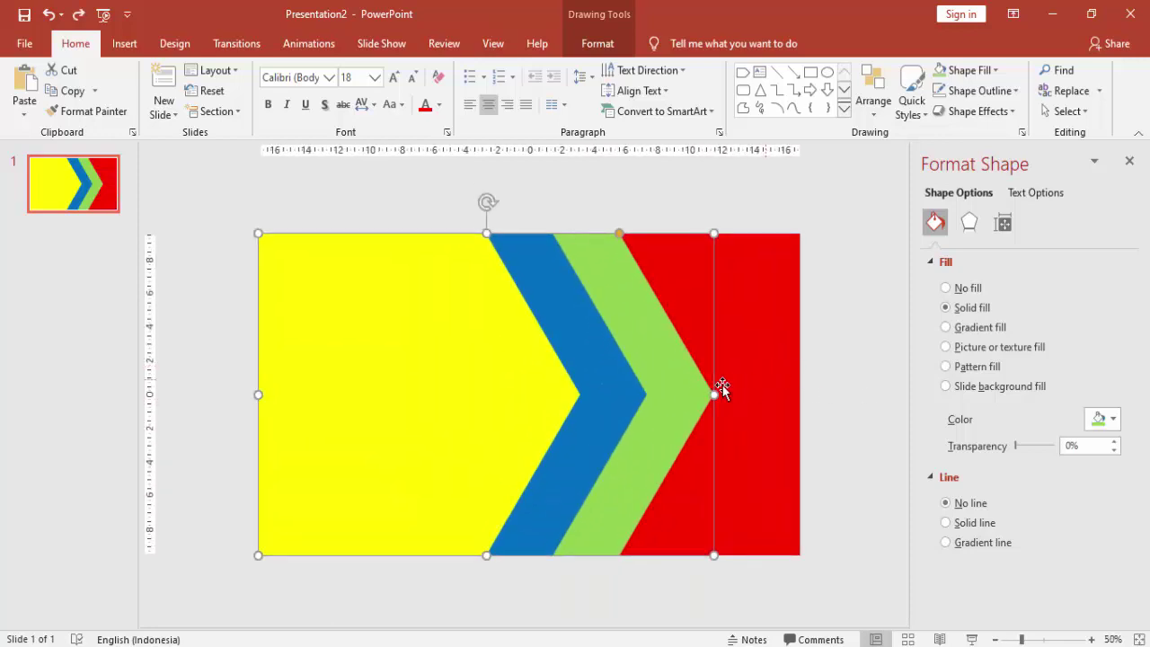
click(969, 222)
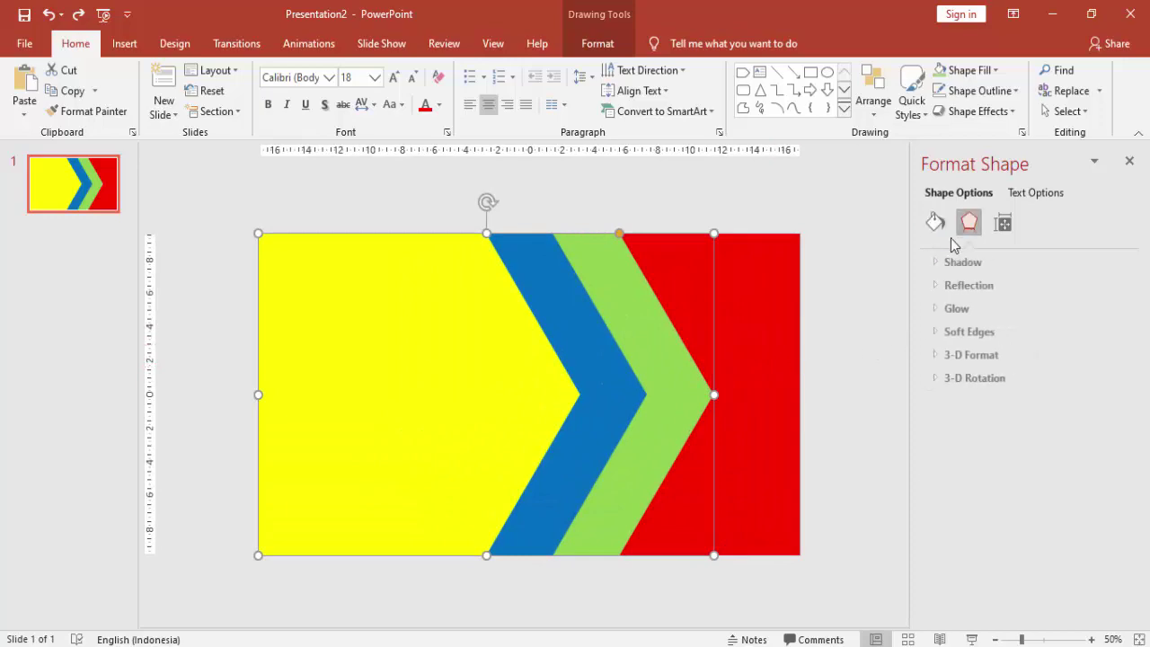
click(971, 262)
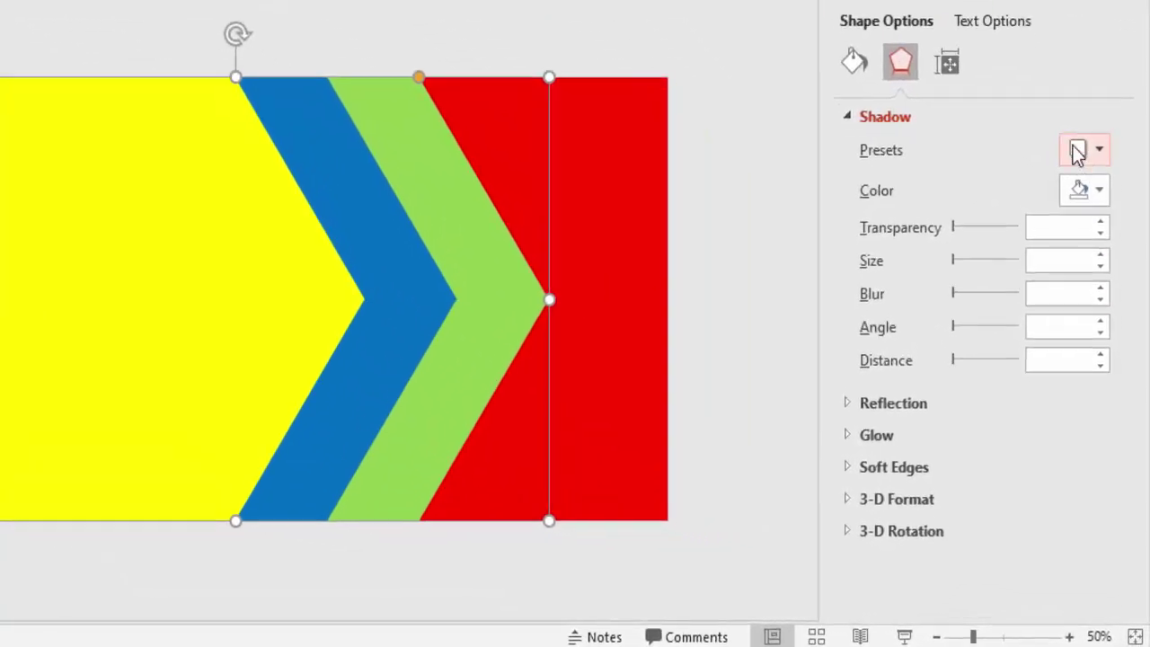
click(1078, 151)
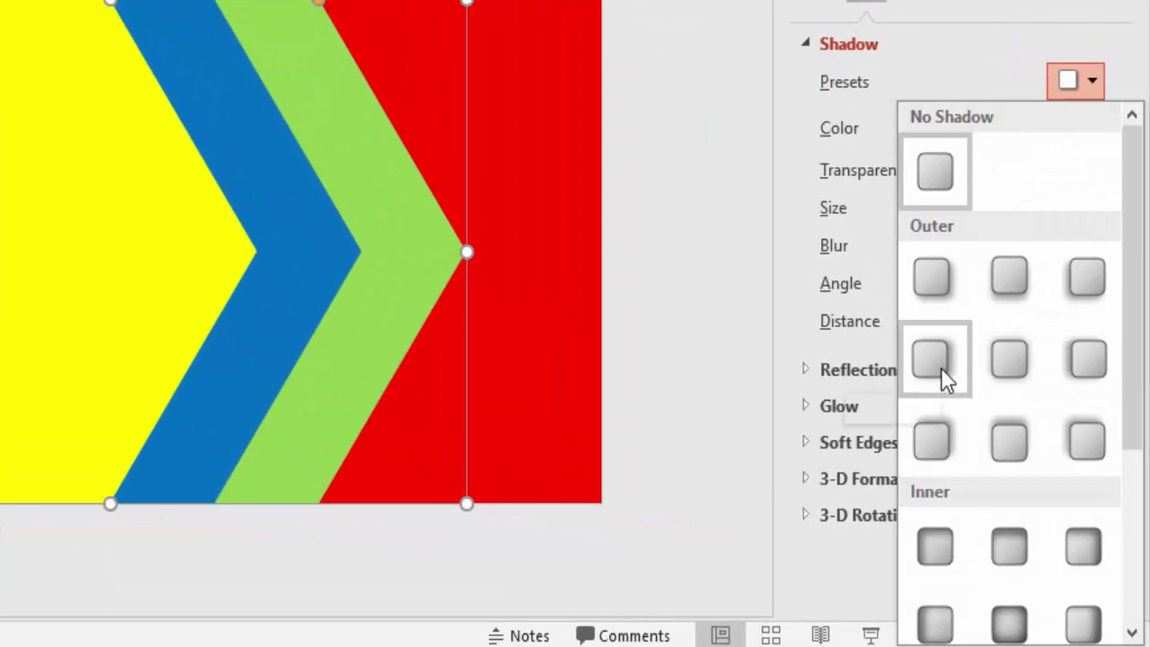
click(940, 368)
click(1095, 314)
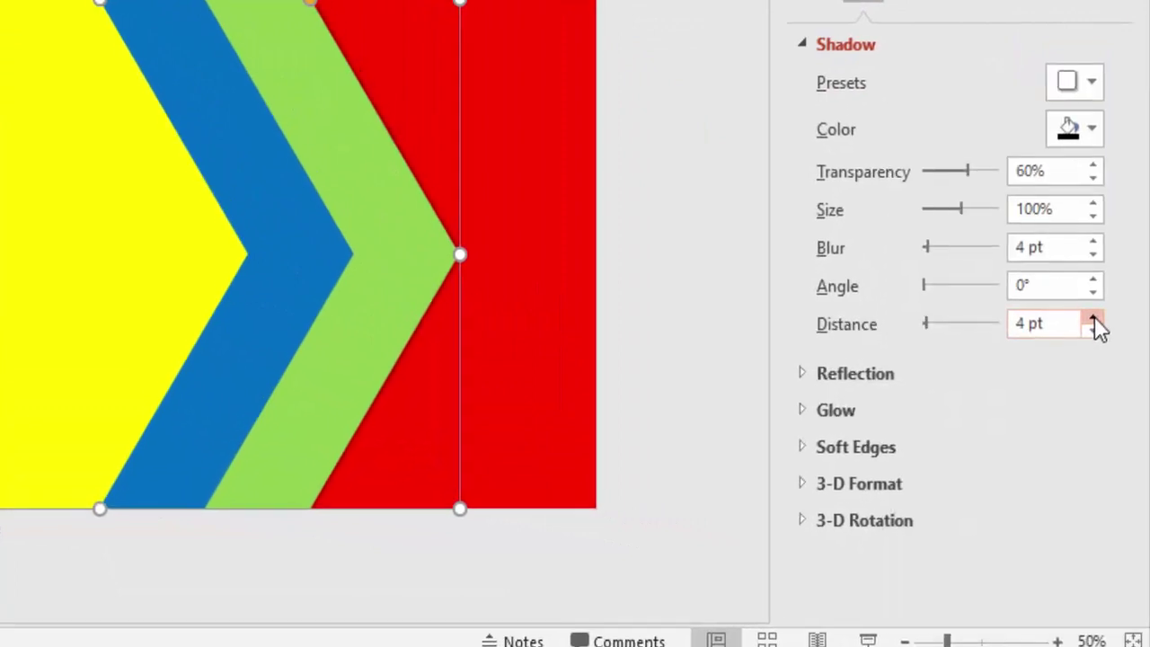
click(1095, 314)
click(1094, 315)
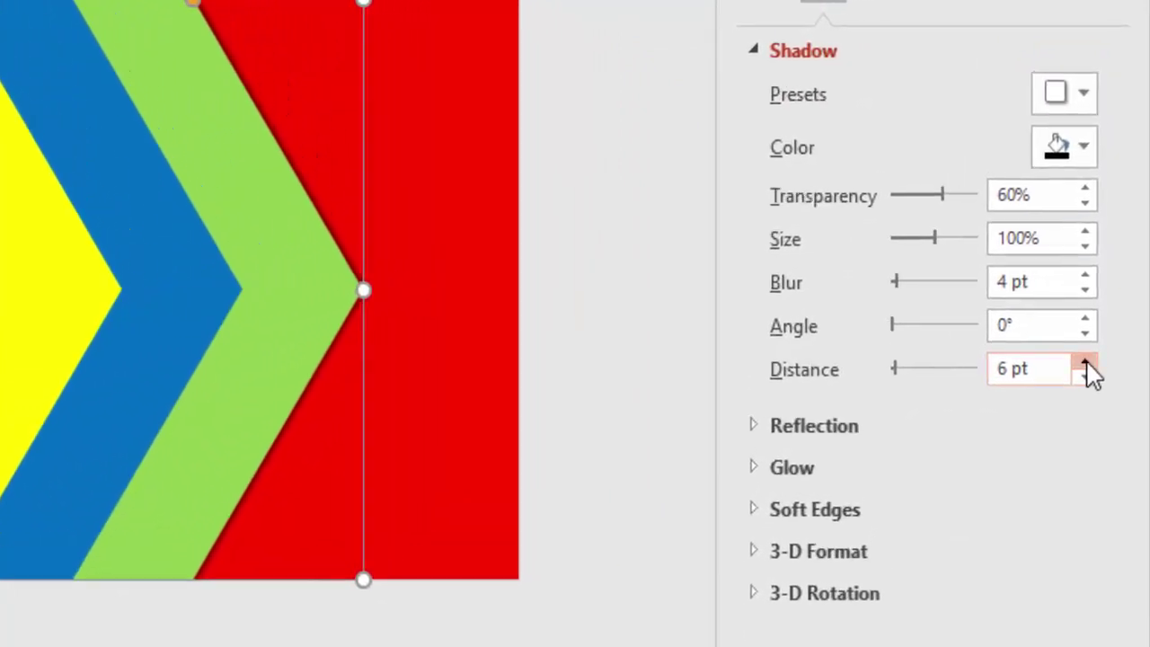
click(1086, 362)
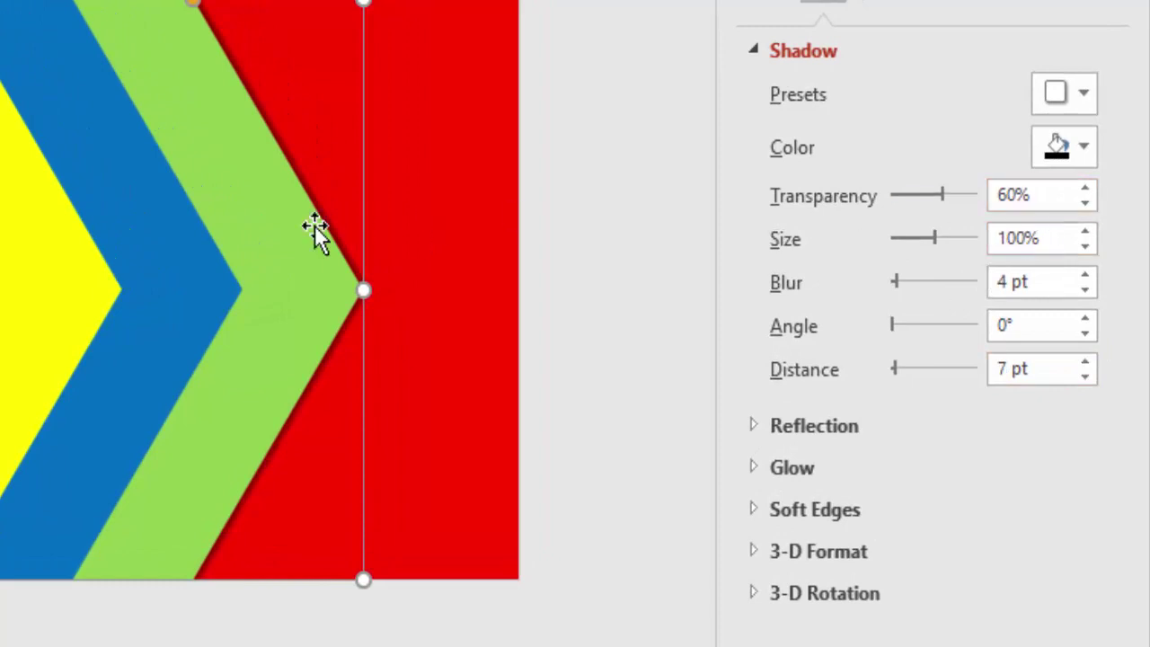
Apply the same right-offset outer shadow with extra distance to the blue and yellow chevrons.
click(151, 228)
click(1063, 97)
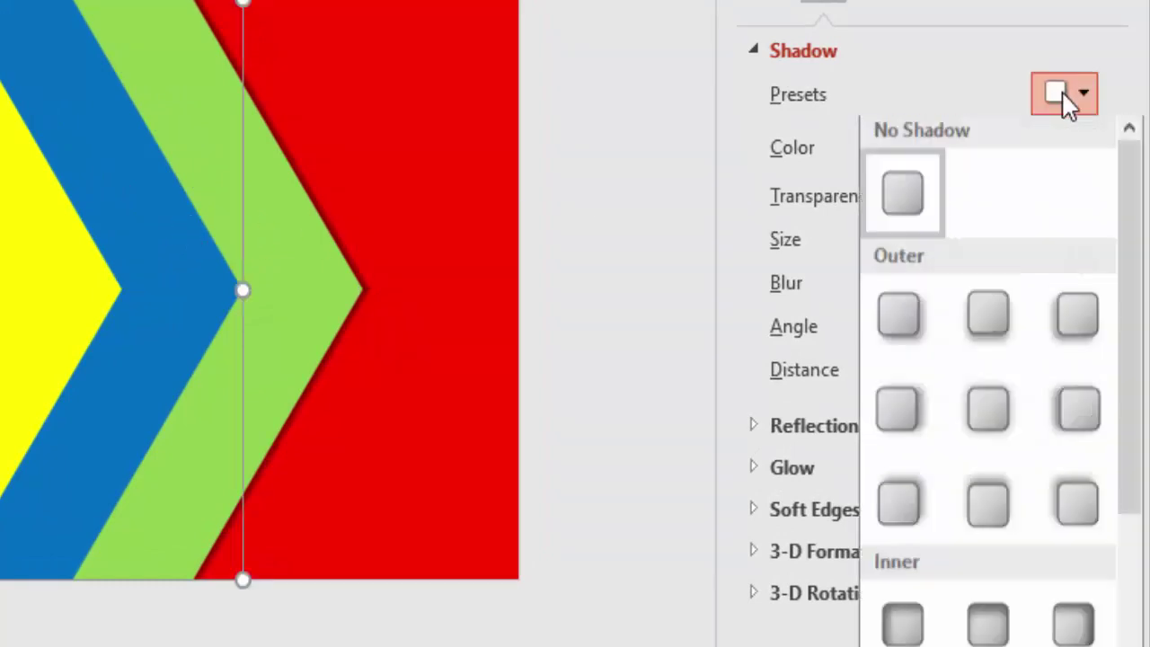
click(901, 419)
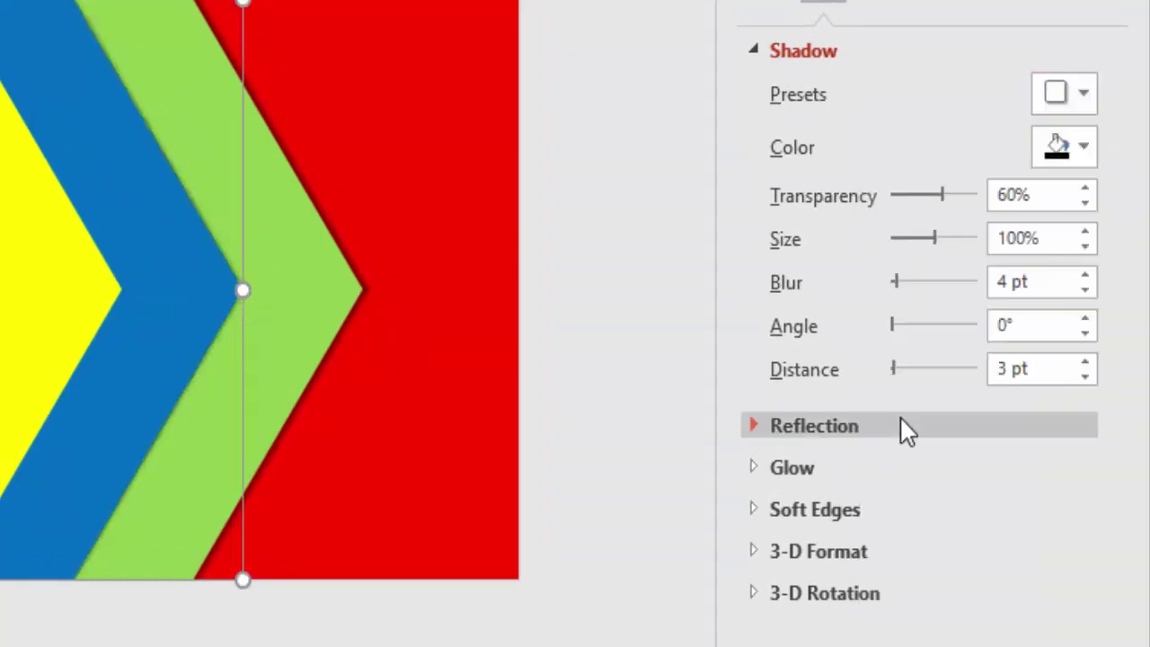
click(1086, 363)
click(1085, 363)
click(1086, 363)
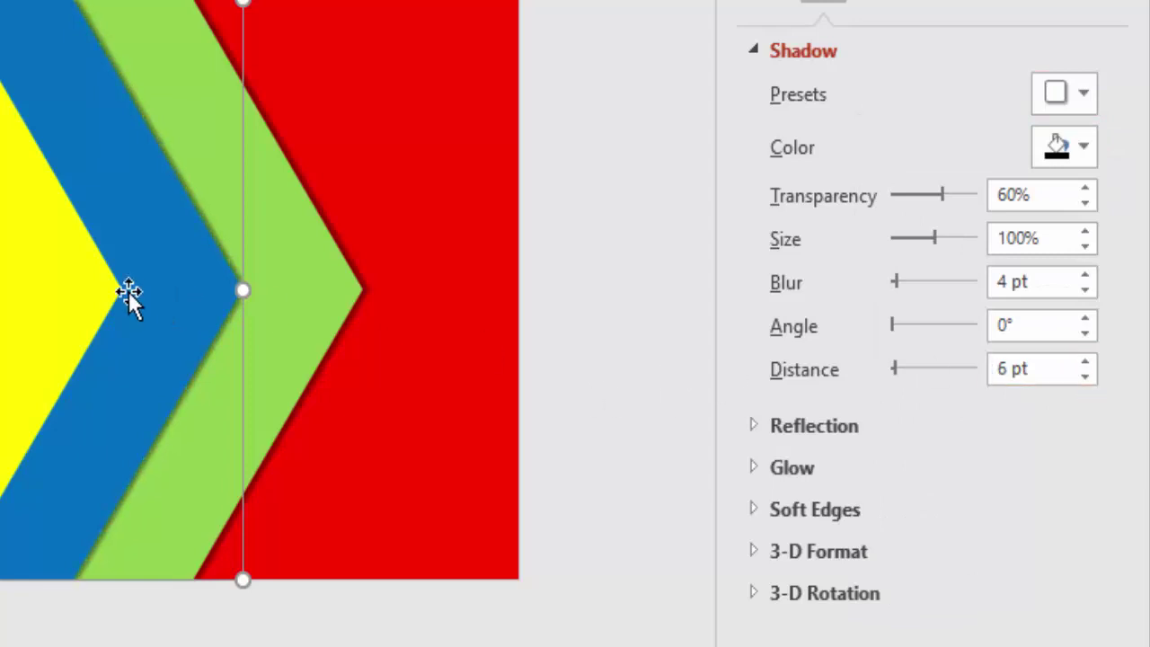
click(63, 277)
click(1063, 94)
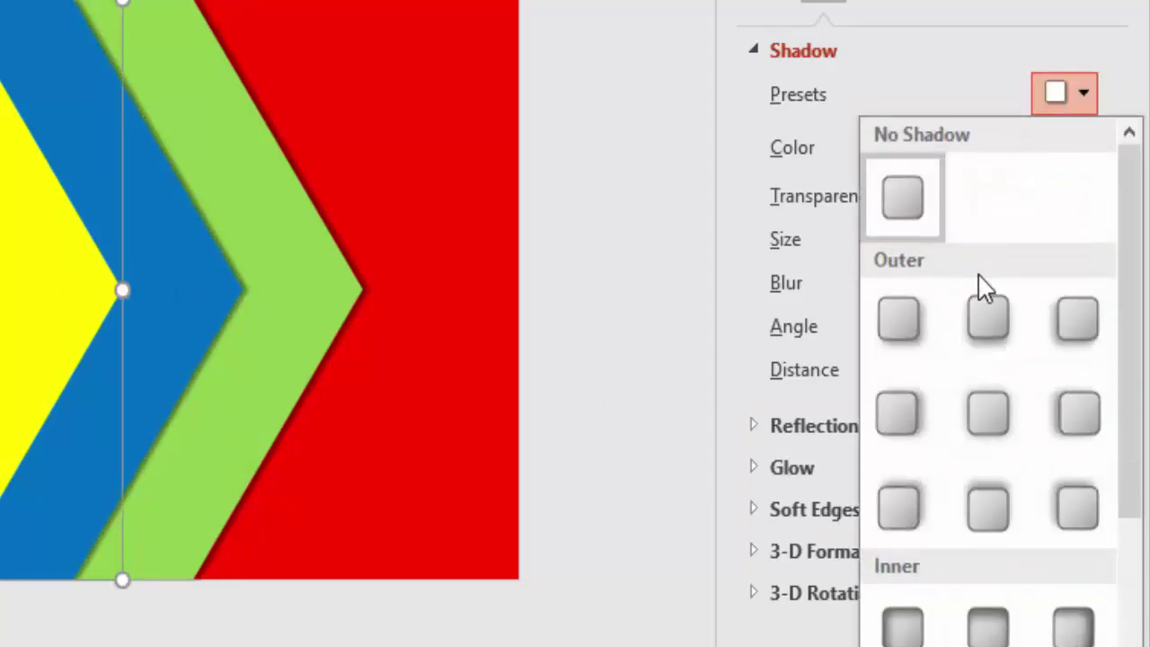
click(901, 416)
click(1085, 363)
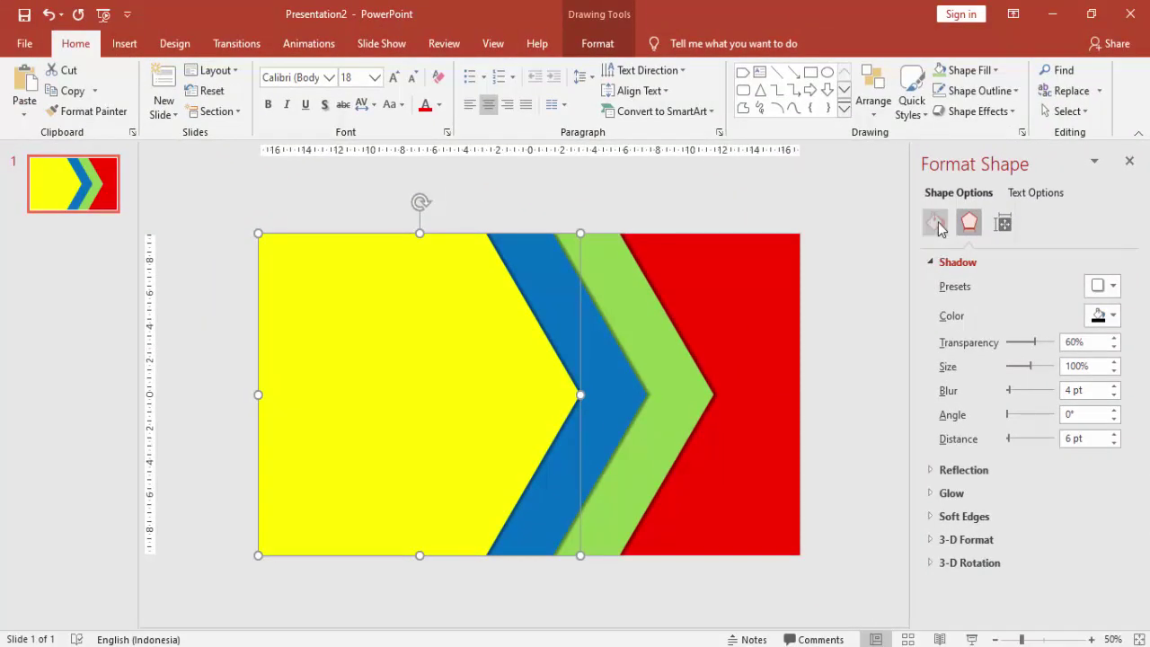
Set the red rectangle and the green, blue and yellow chevrons to Slide background fill.
click(936, 225)
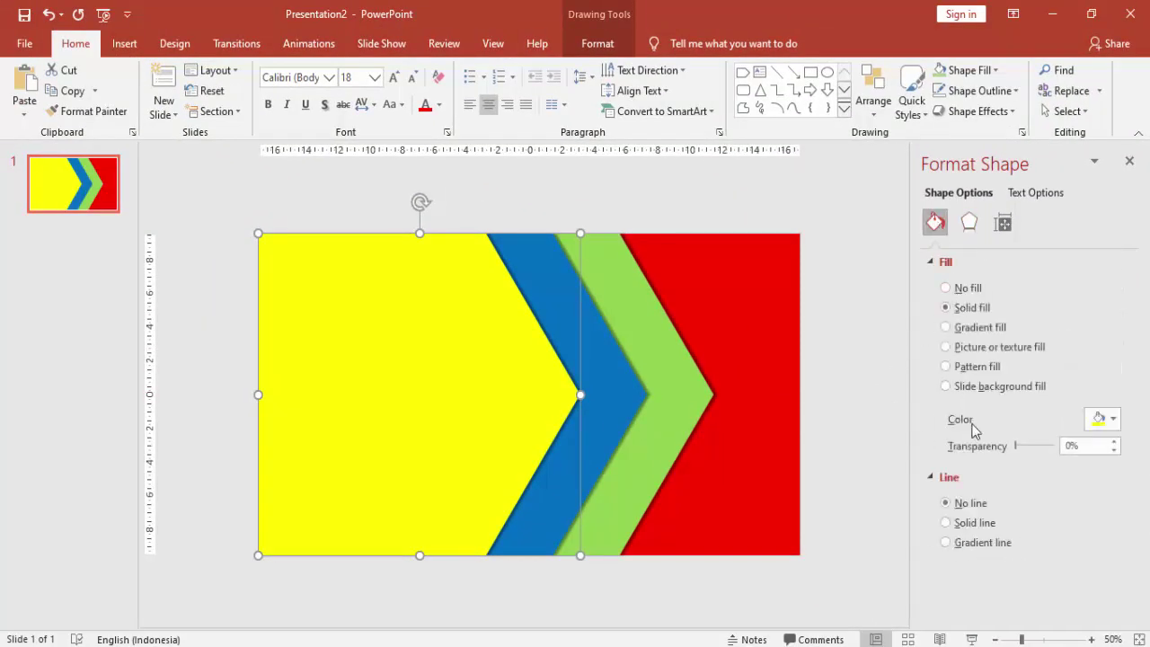
click(786, 337)
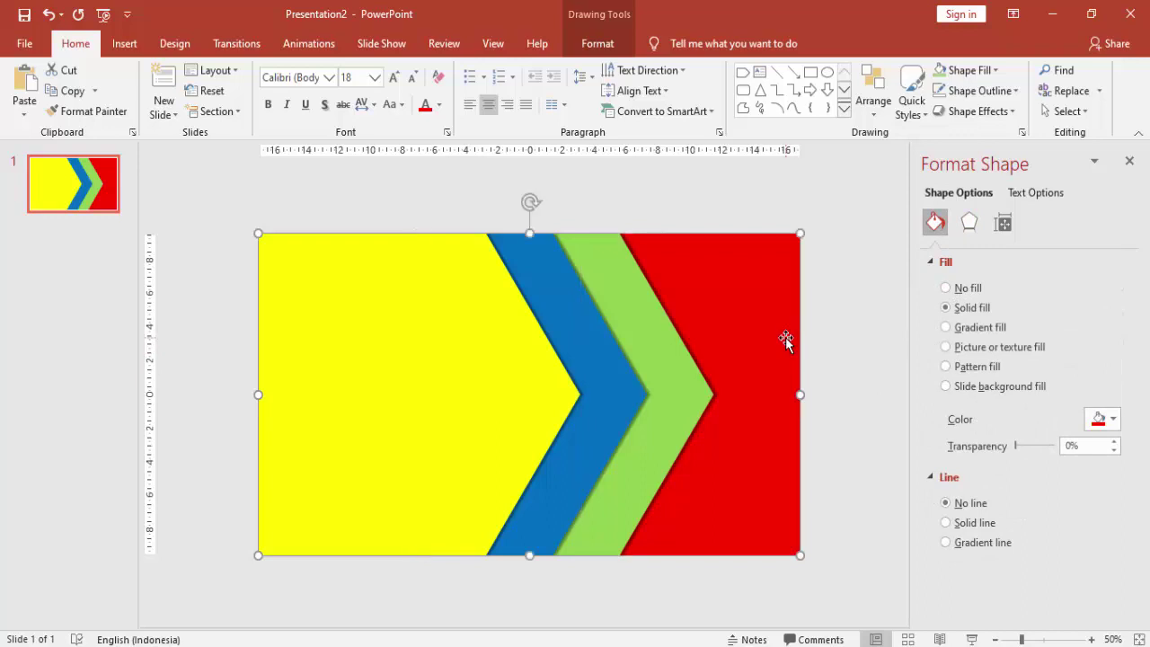
click(994, 393)
click(693, 396)
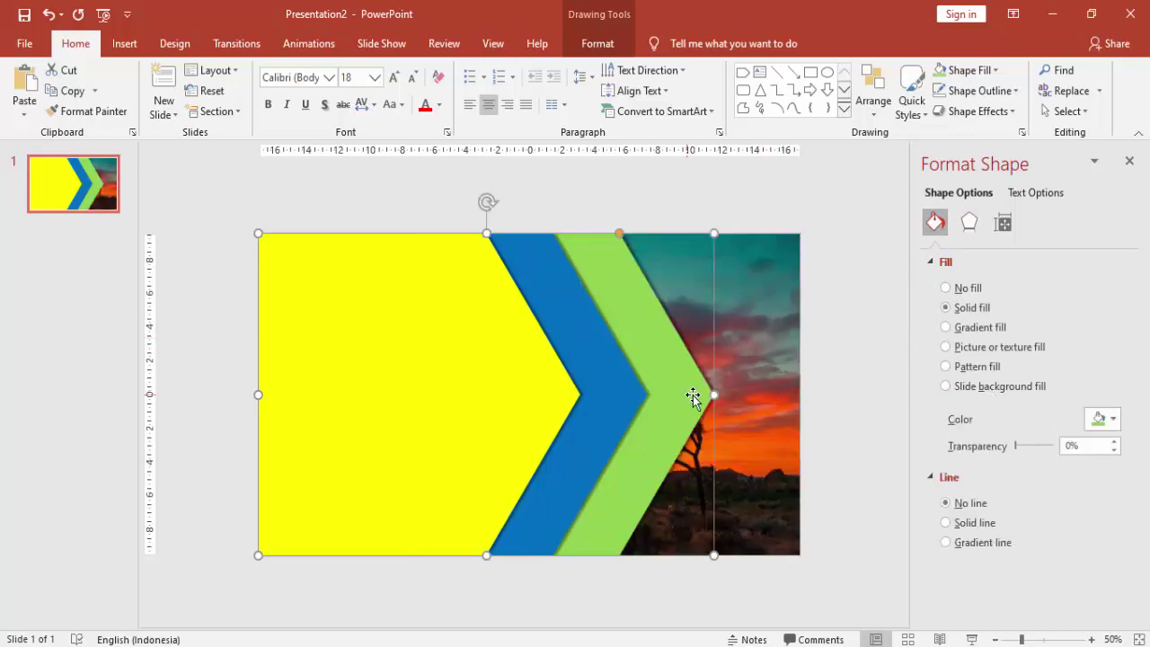
click(949, 387)
click(591, 401)
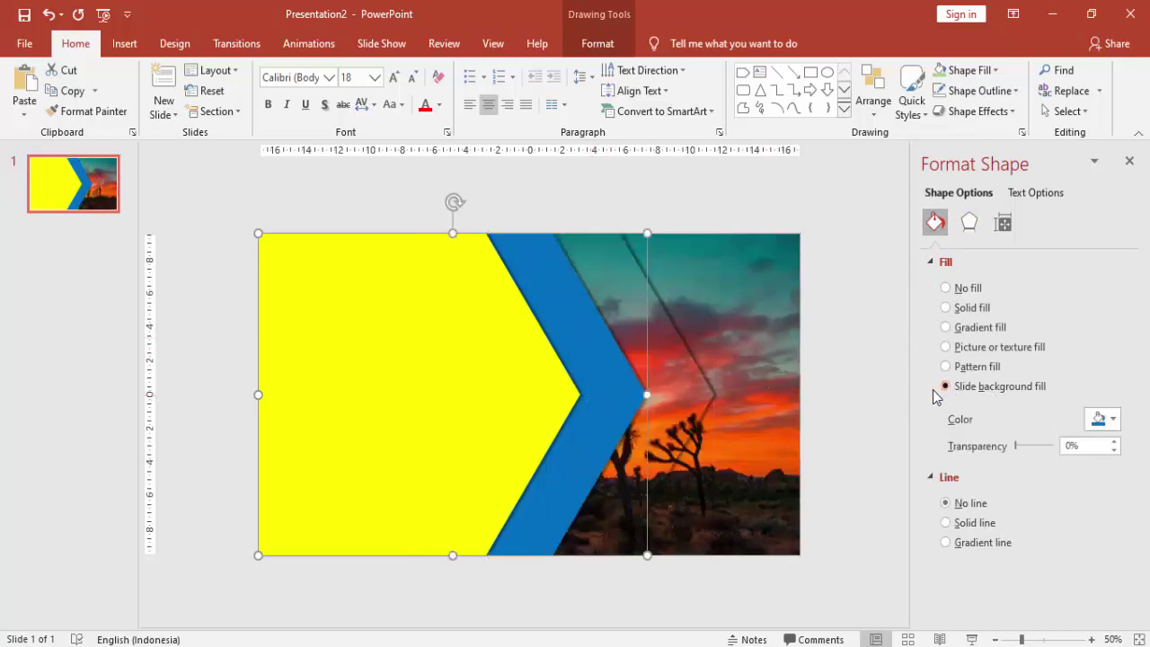
click(533, 399)
click(954, 392)
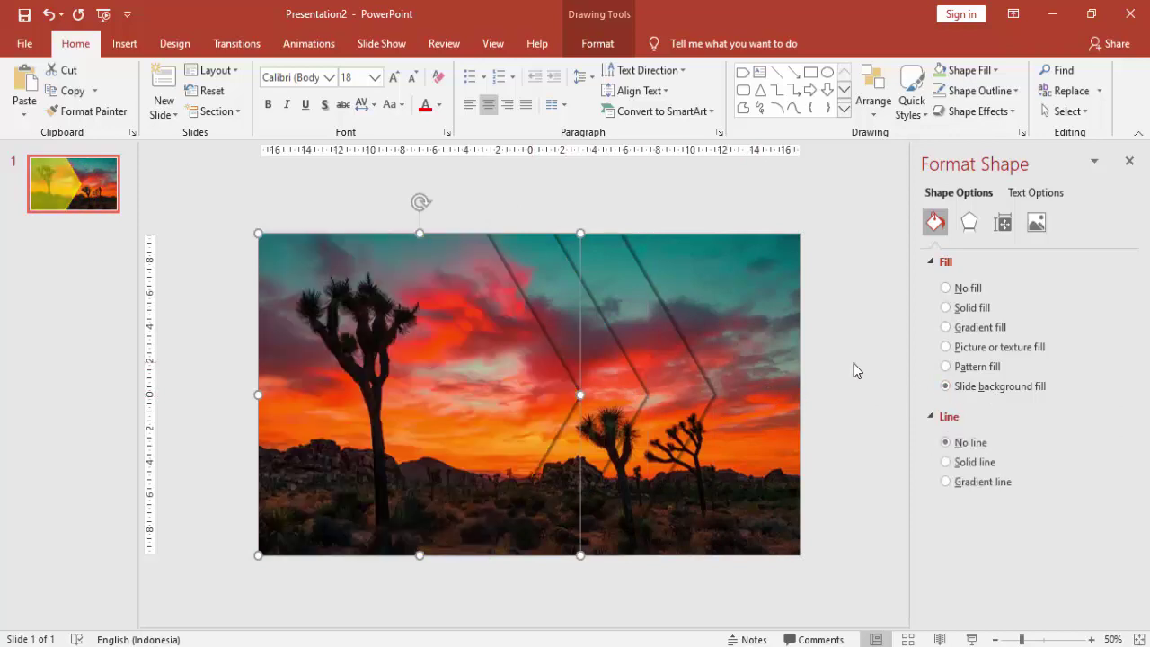
click(852, 363)
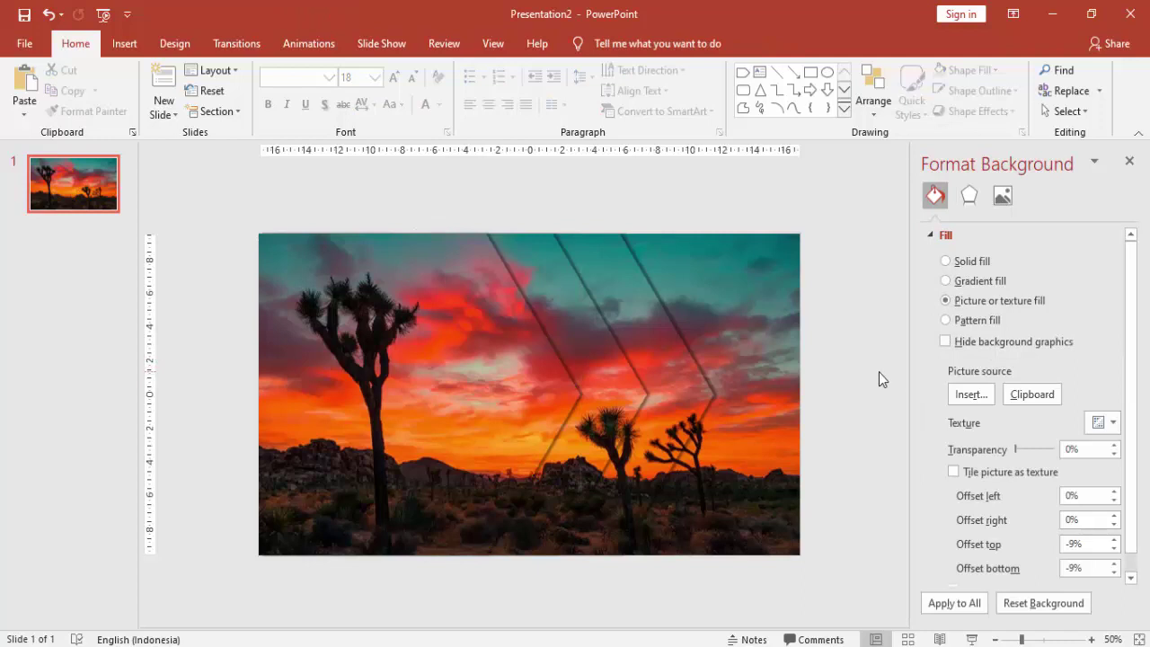
click(1130, 162)
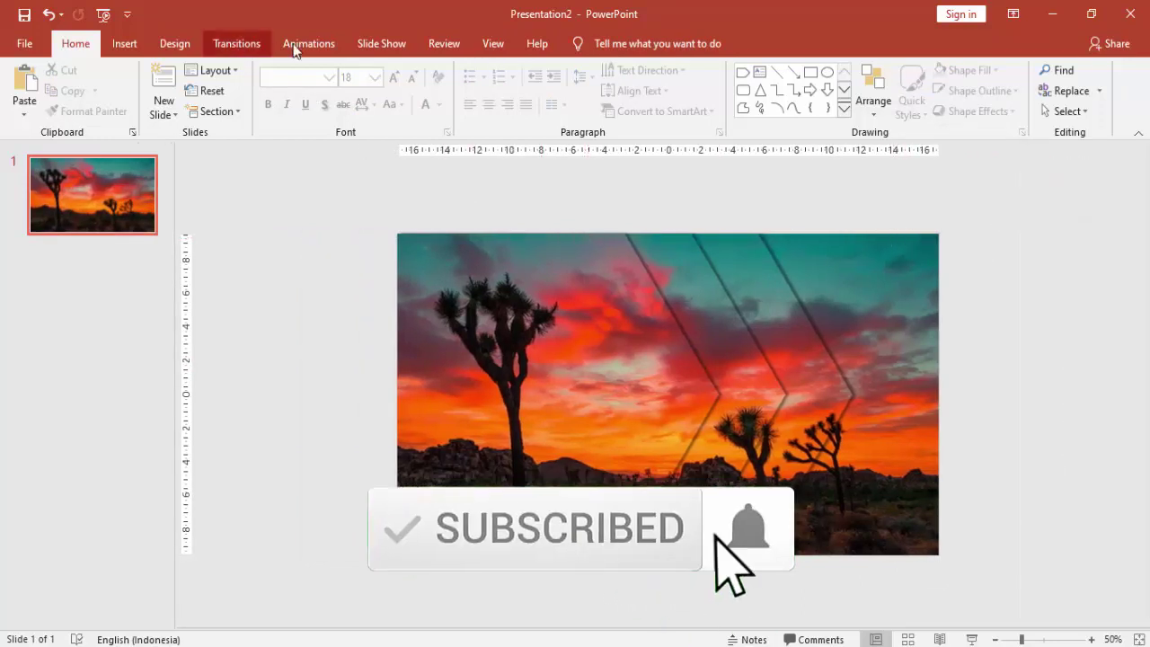
click(290, 45)
Add a Fly In from the Left to the leftmost chevron, starting With Previous over 2 seconds.
click(800, 70)
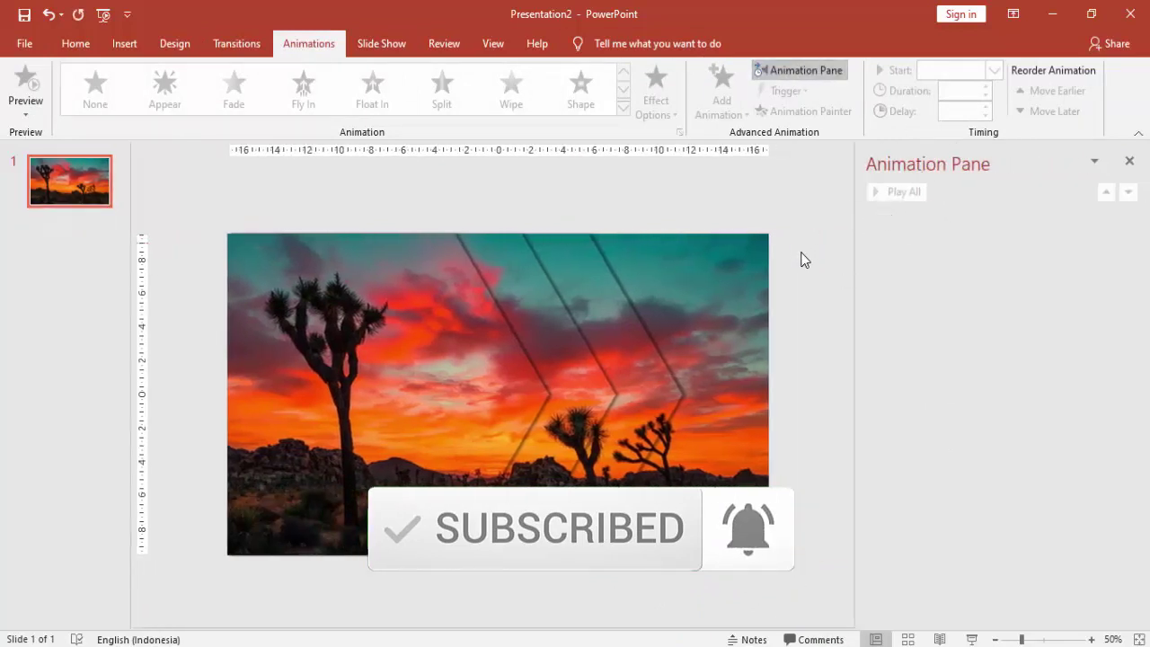
click(489, 378)
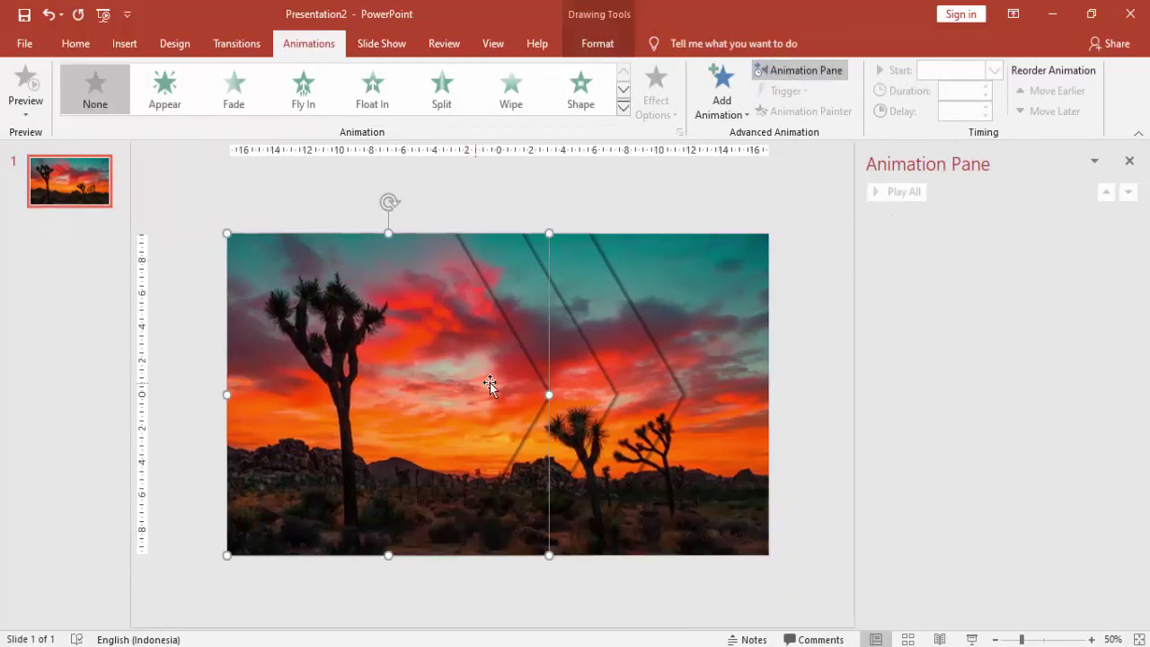
click(714, 97)
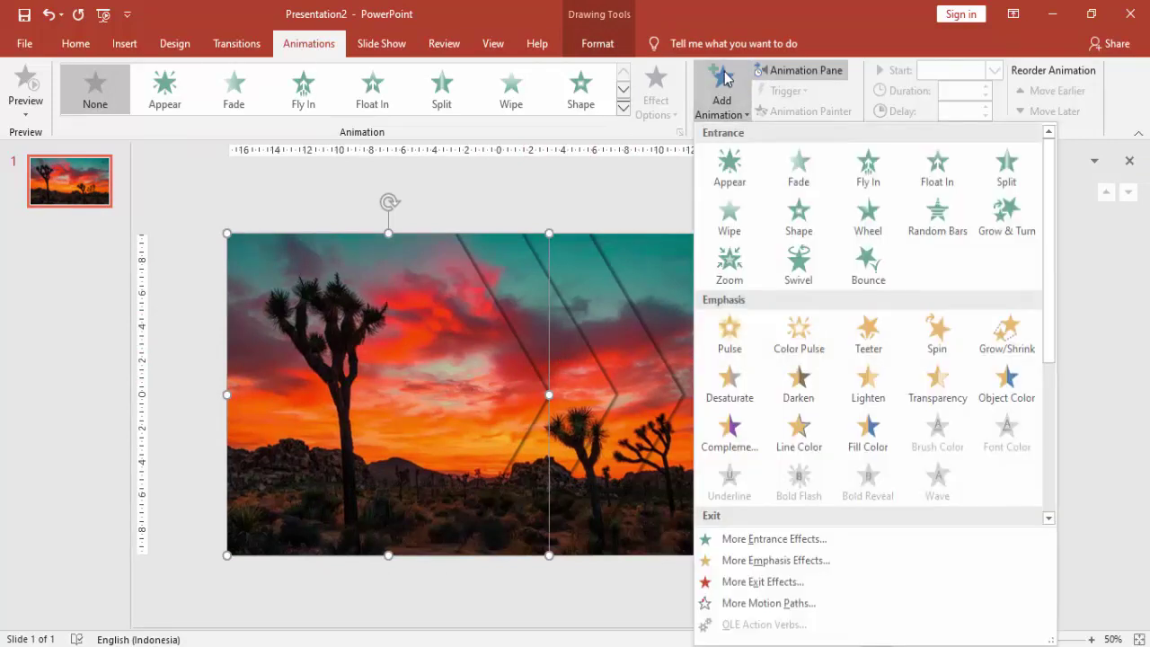
click(868, 170)
click(656, 90)
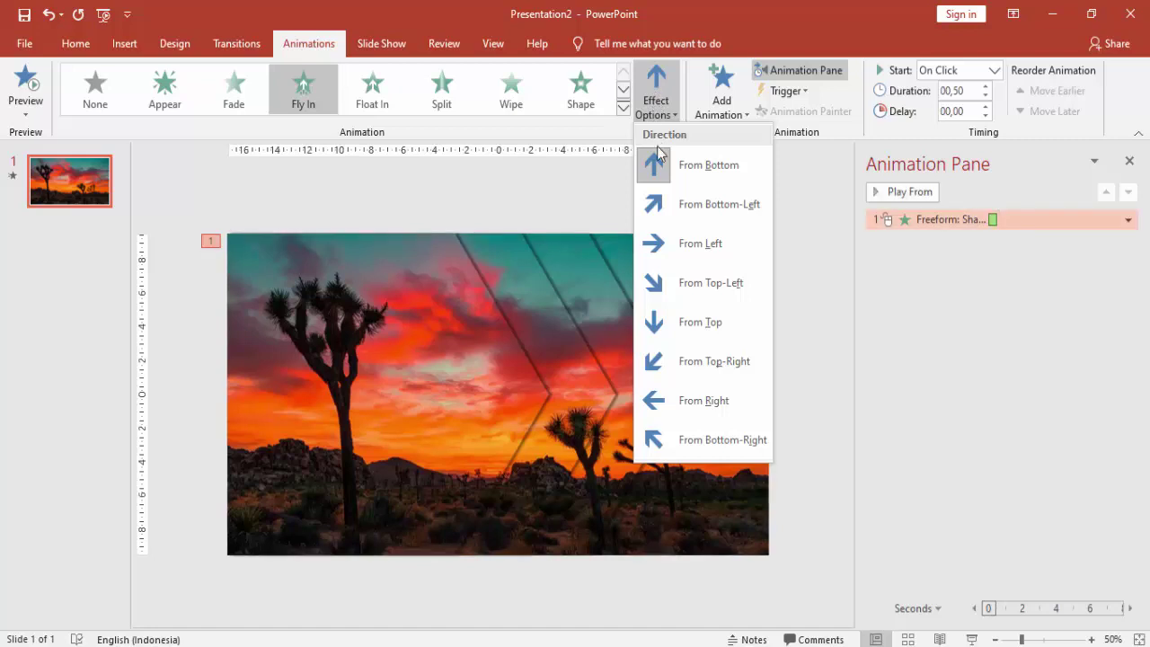
click(672, 253)
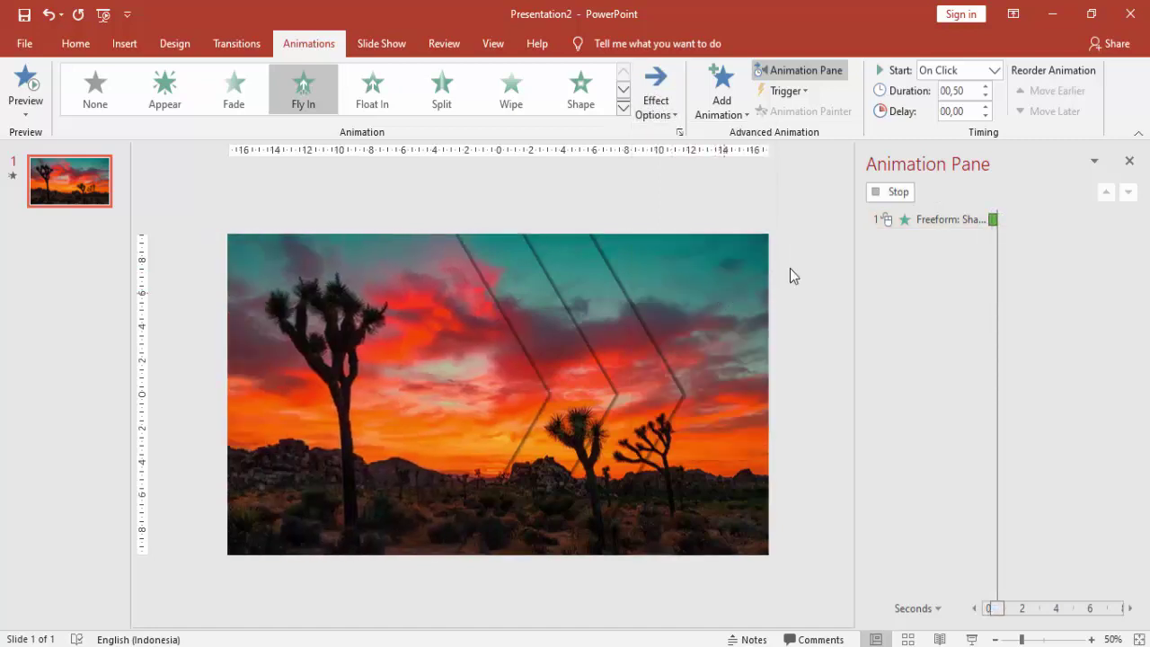
click(993, 72)
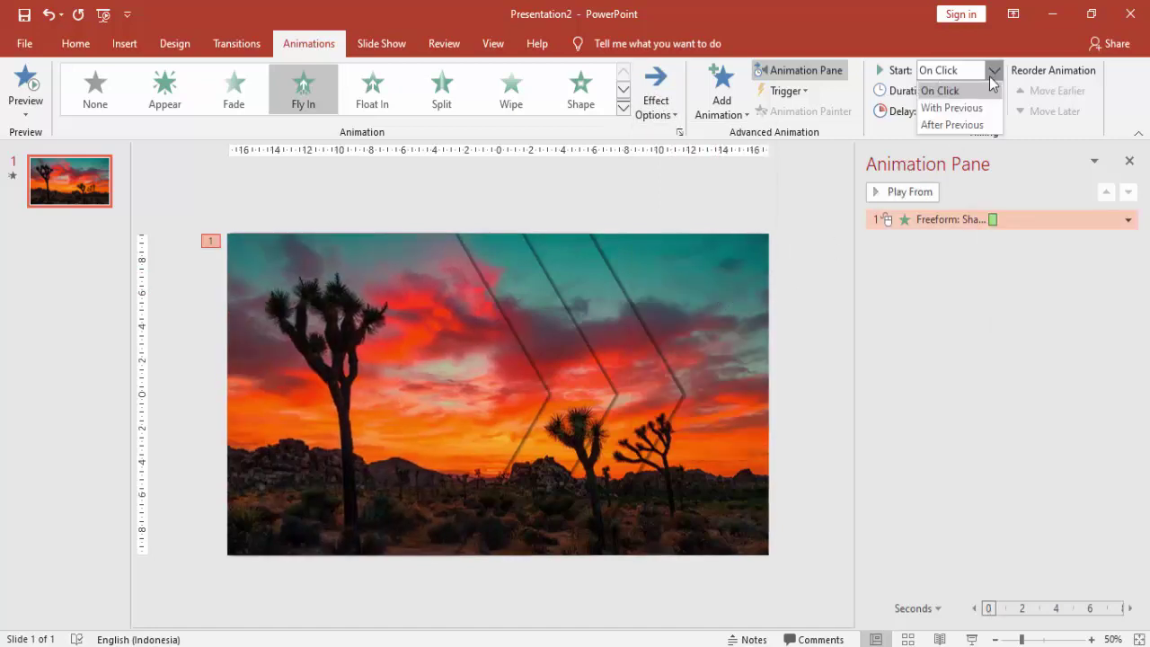
click(975, 108)
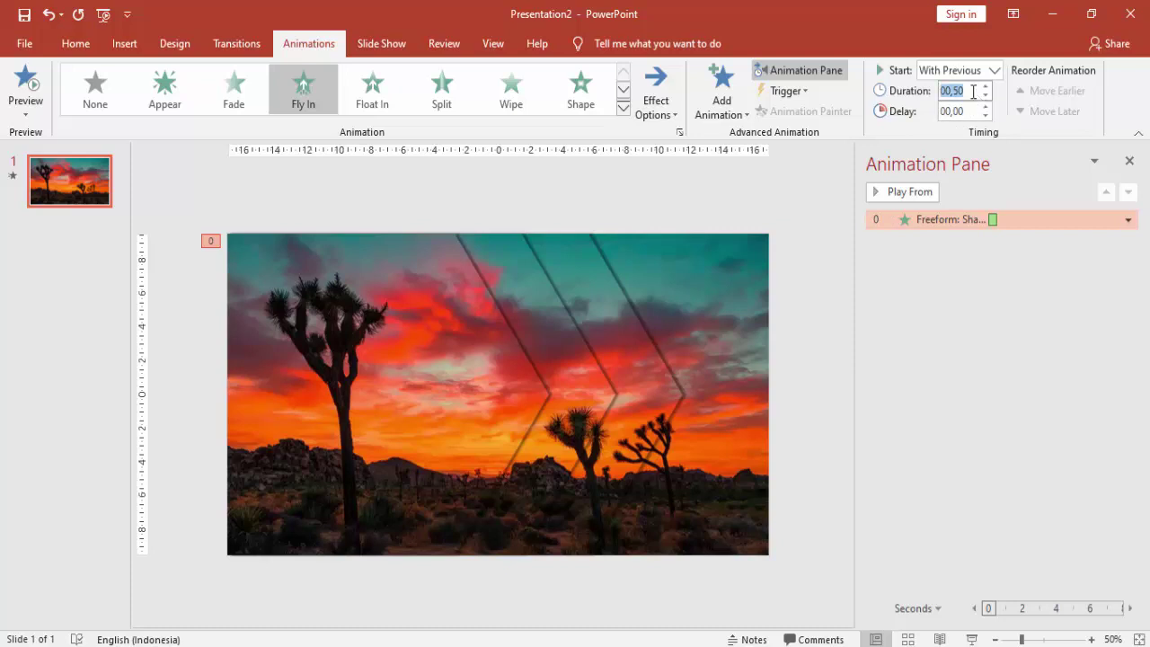
key(Tab)
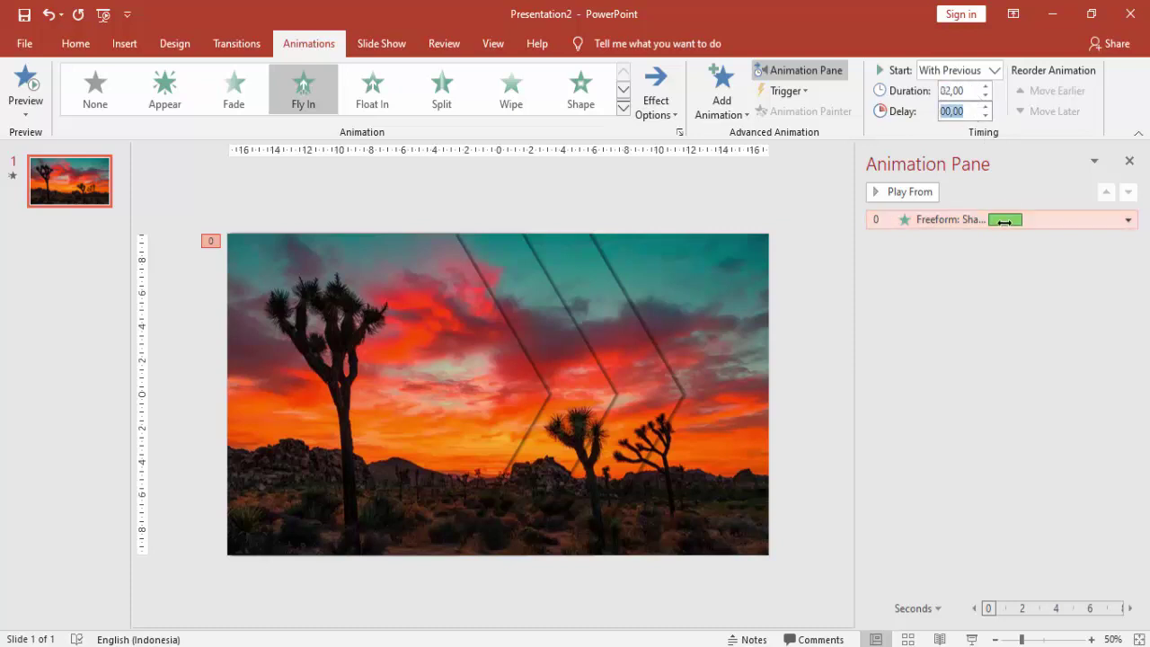
click(1006, 221)
Give the chevron's Fly In a 1-second smooth start and 1-second smooth end.
double_click(1006, 222)
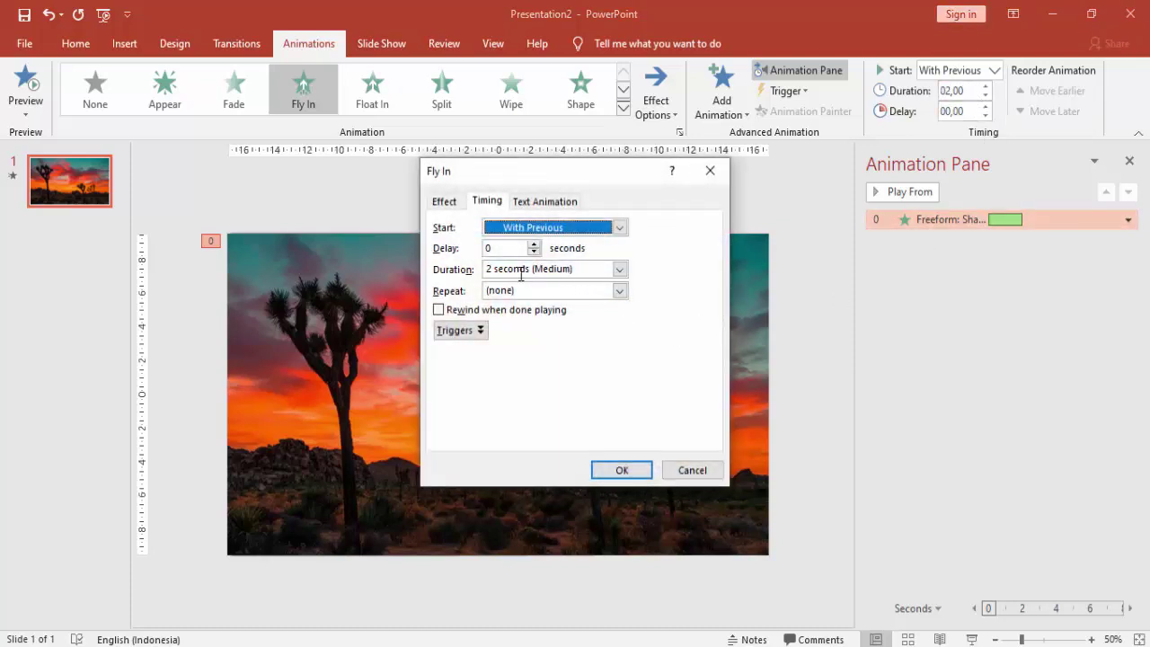
click(452, 207)
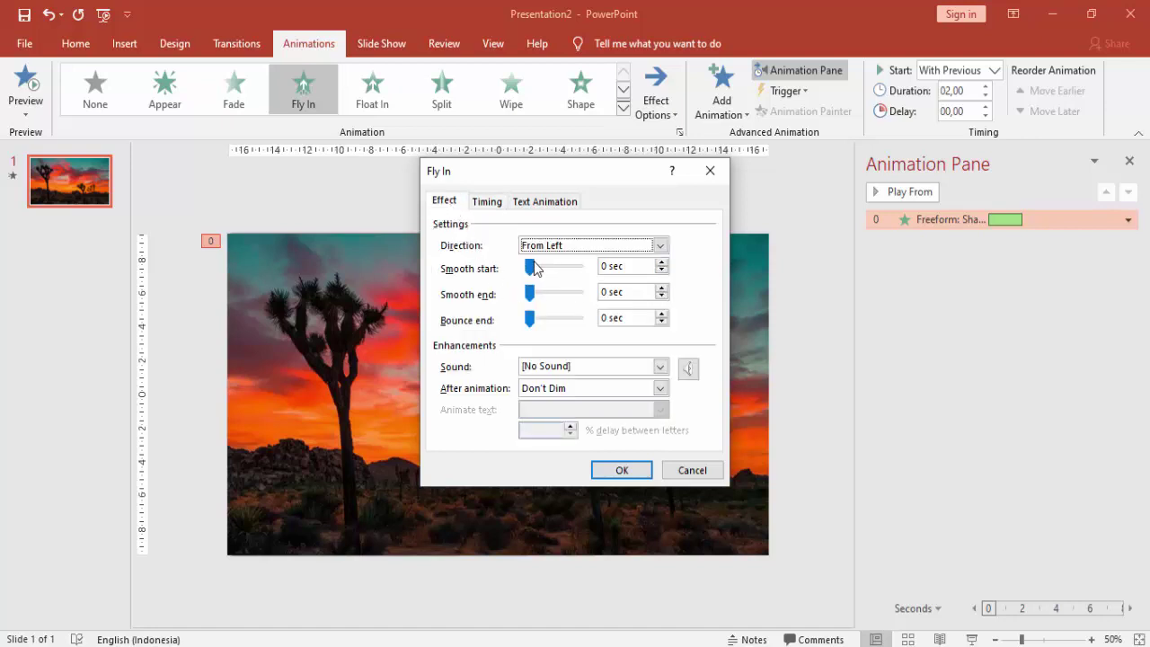
click(632, 266)
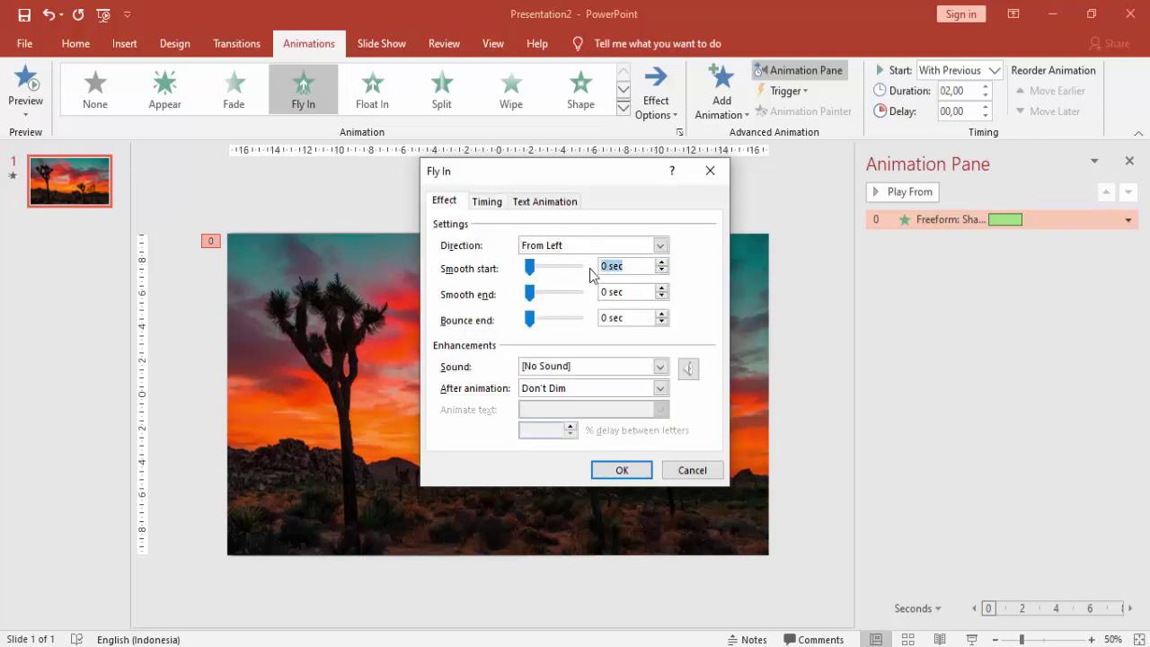
text(1)
click(645, 292)
text(1)
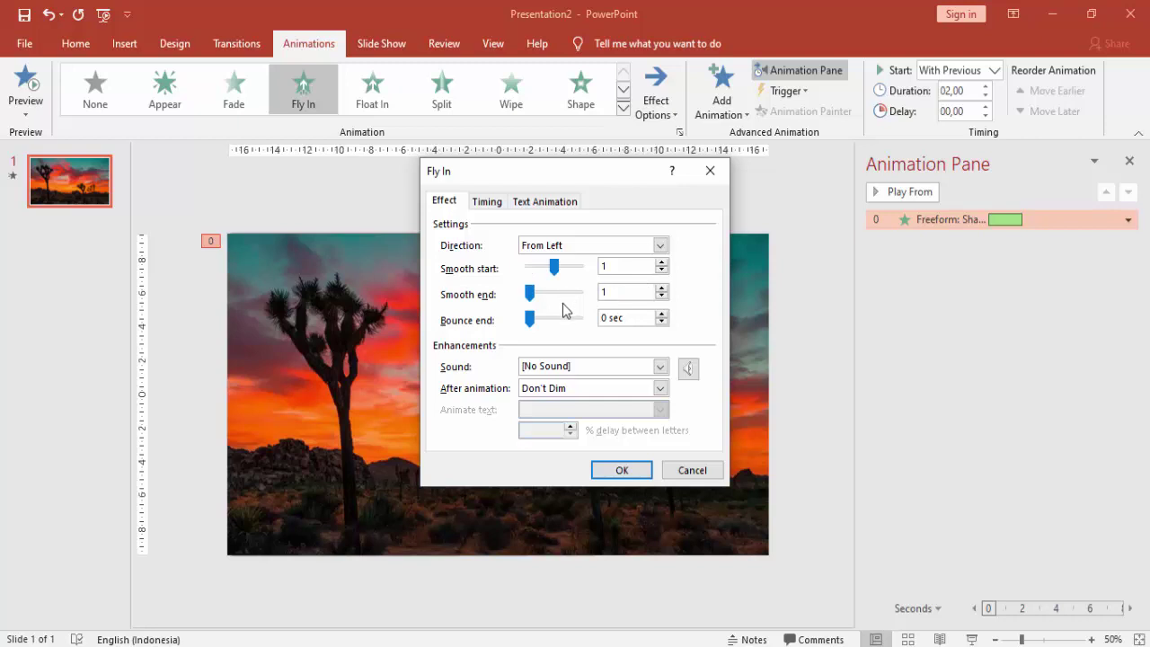
key(Tab)
click(621, 471)
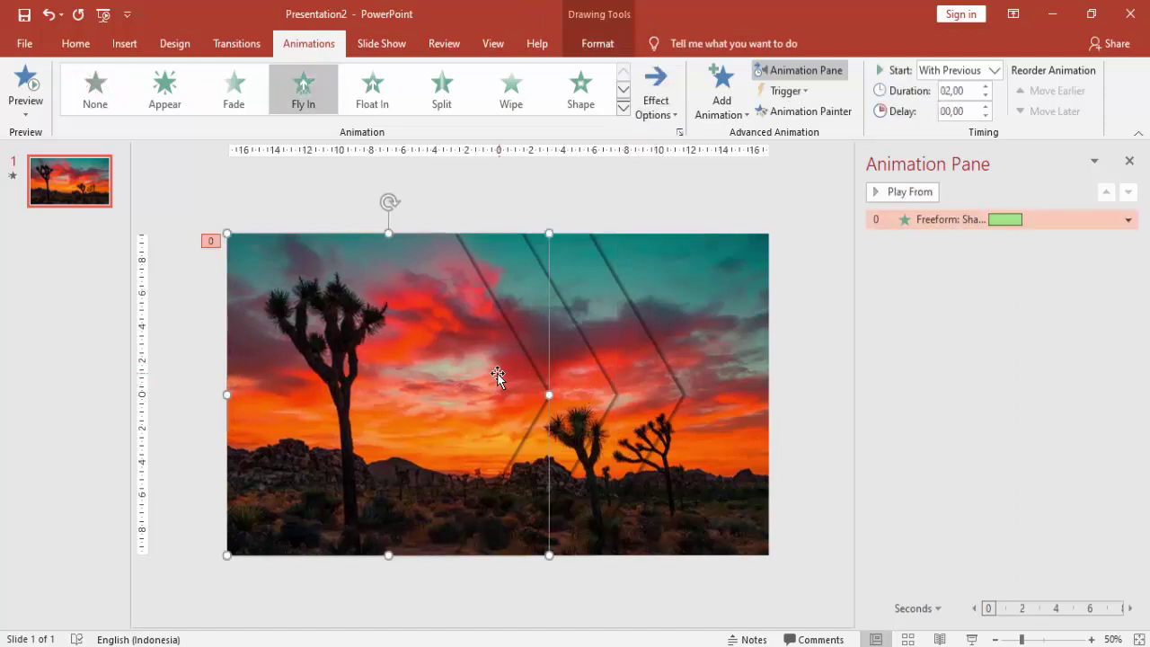
Copy the Fly In with Animation Painter onto the middle and right chevrons.
click(802, 111)
click(581, 392)
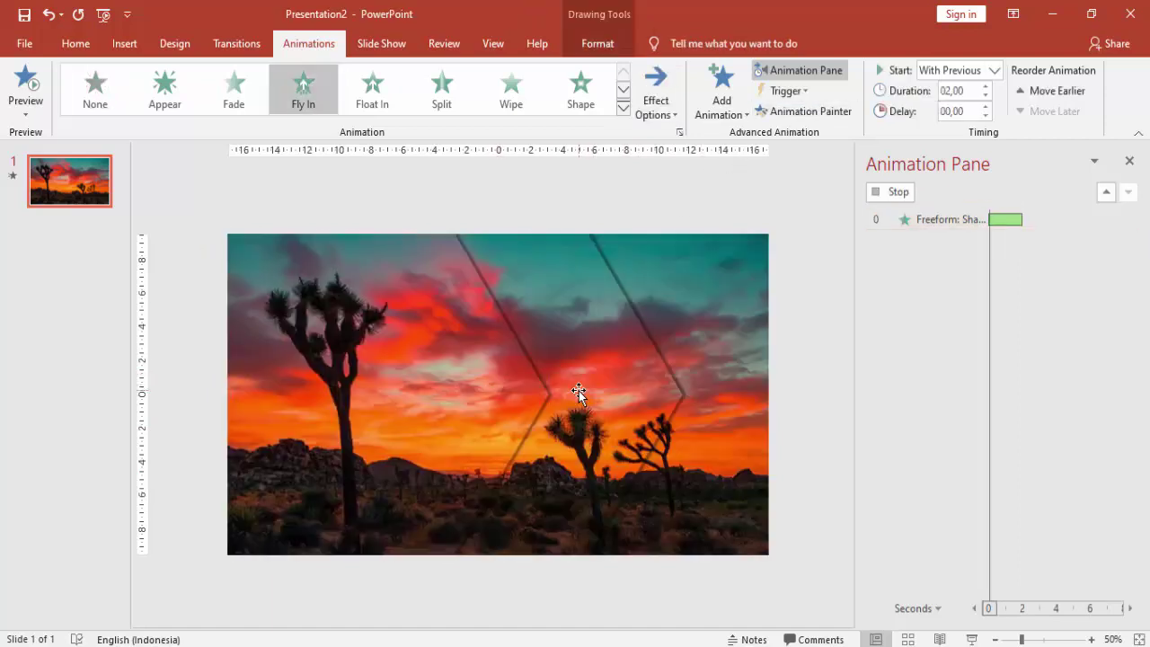
click(803, 110)
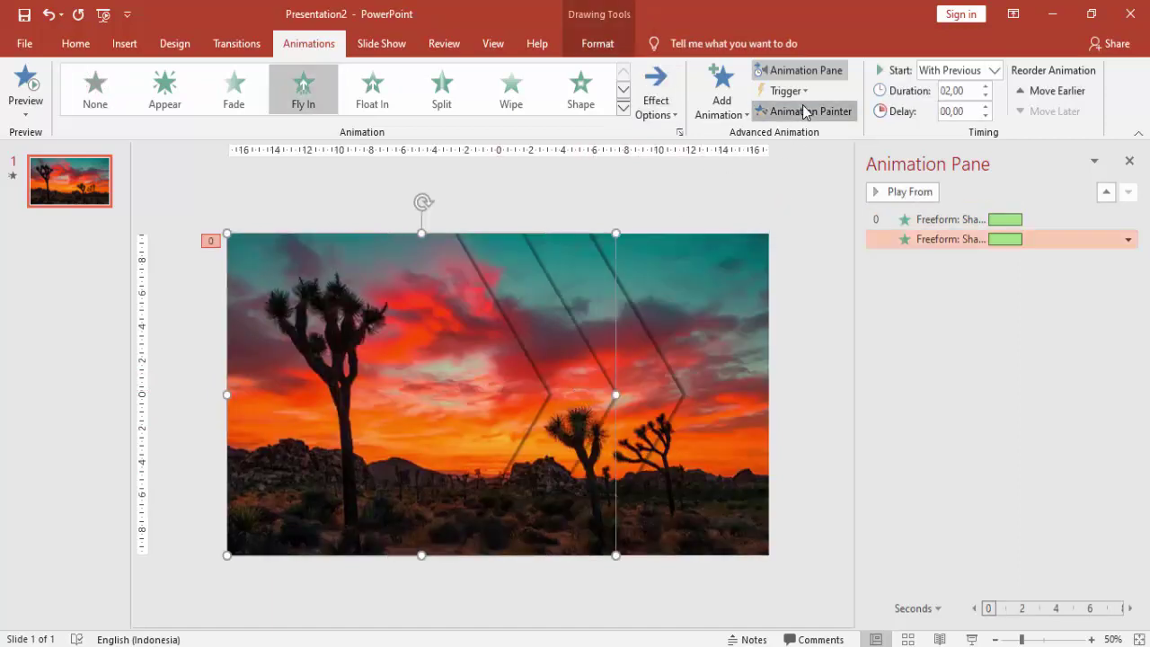
click(646, 397)
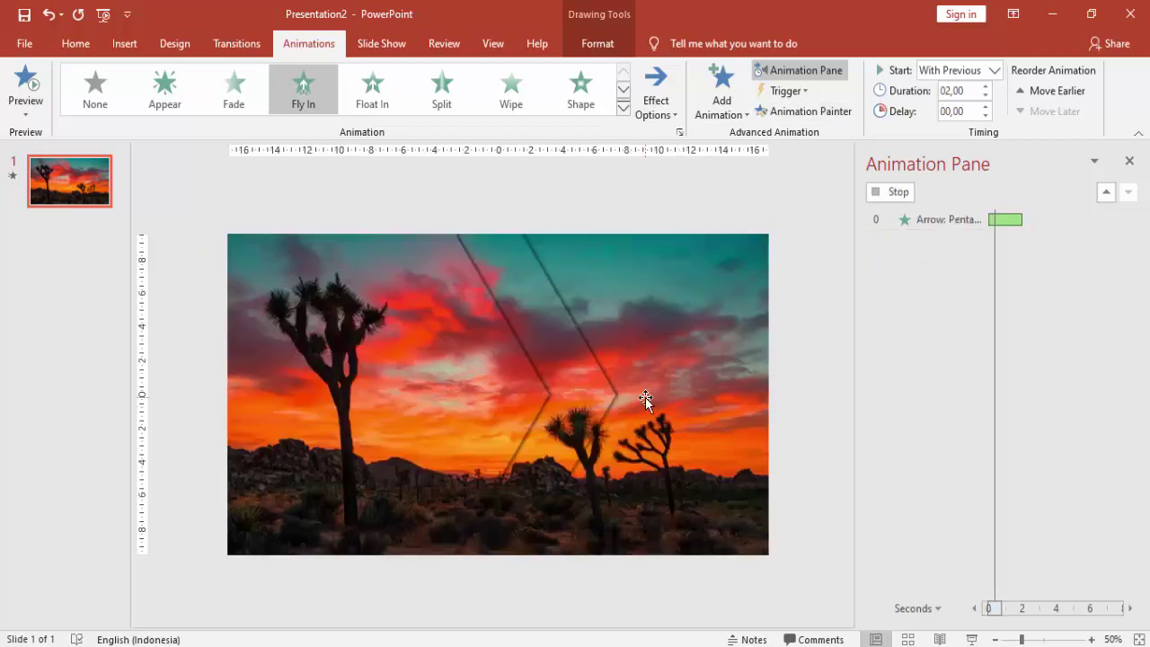
Select each chevron and the sunset photo to check which shapes carry animations.
click(551, 358)
click(548, 366)
click(614, 365)
click(560, 372)
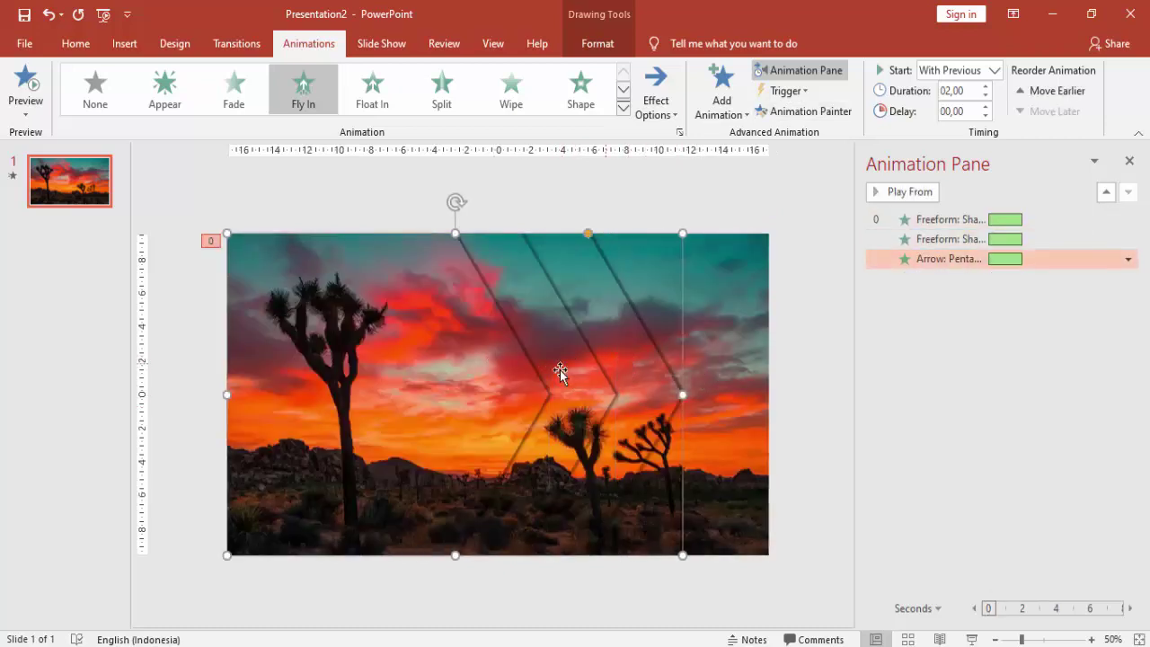
click(590, 390)
click(624, 381)
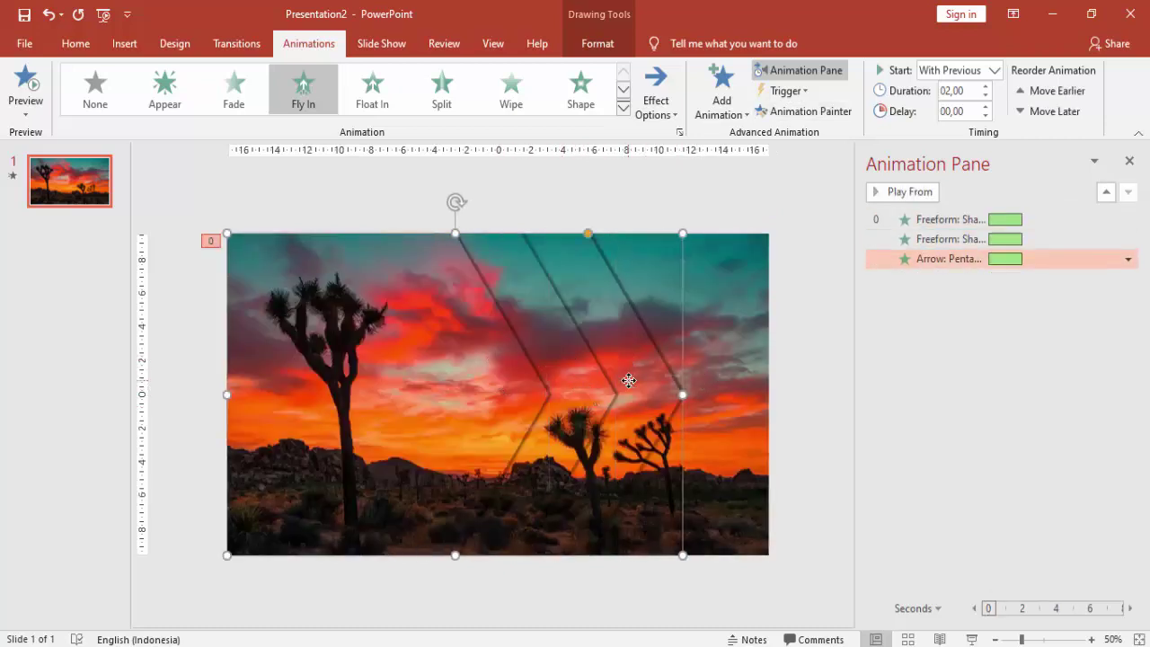
click(738, 350)
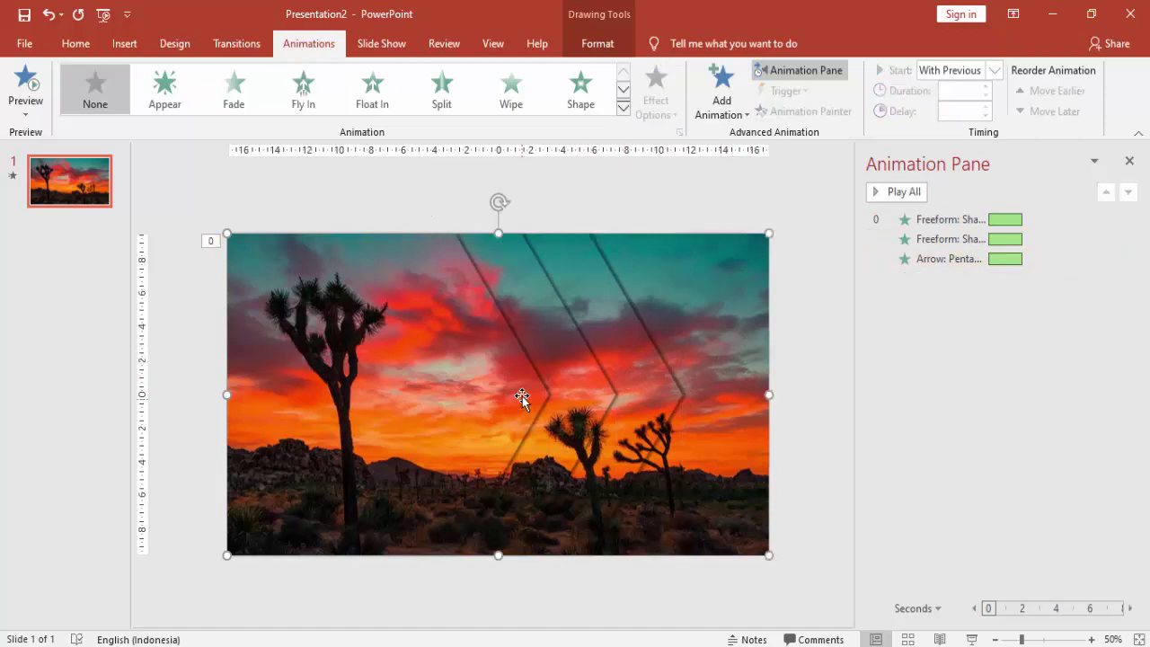
click(557, 384)
Select the chevron animations in the Animation Pane and preview them from the start.
click(602, 378)
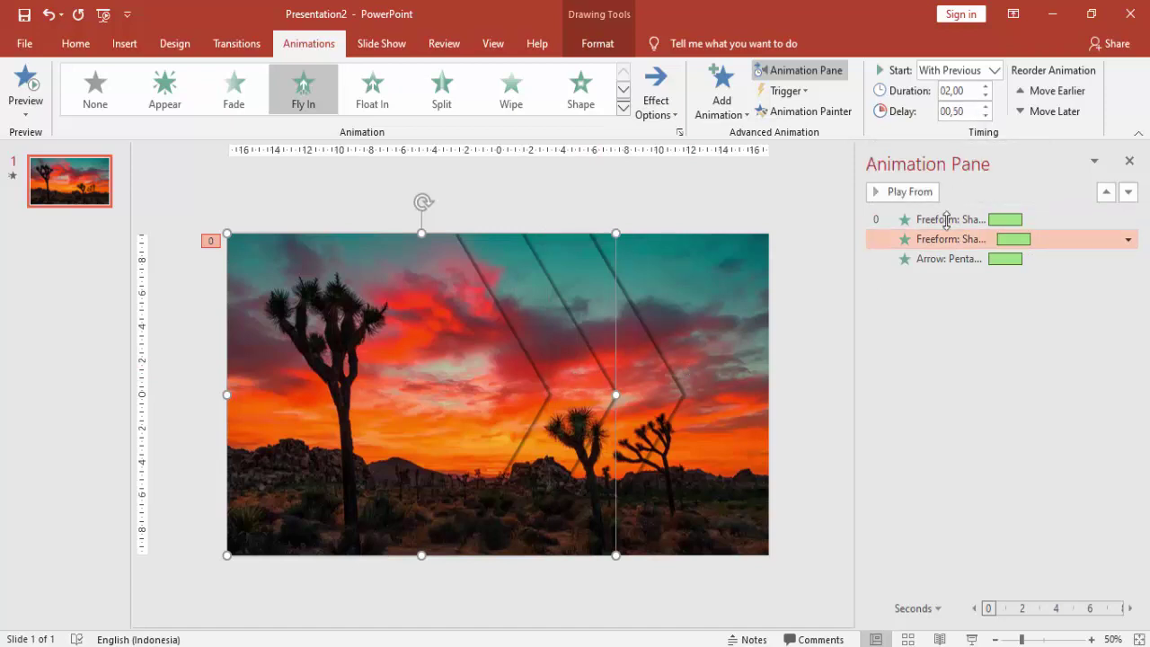
click(945, 259)
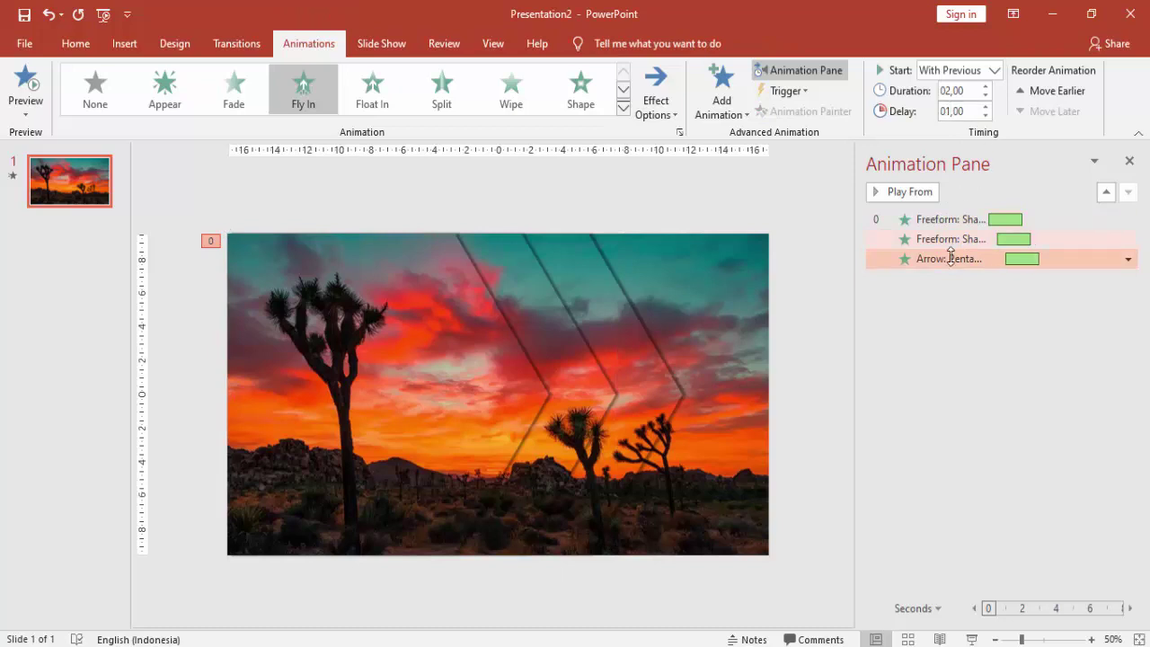
click(962, 221)
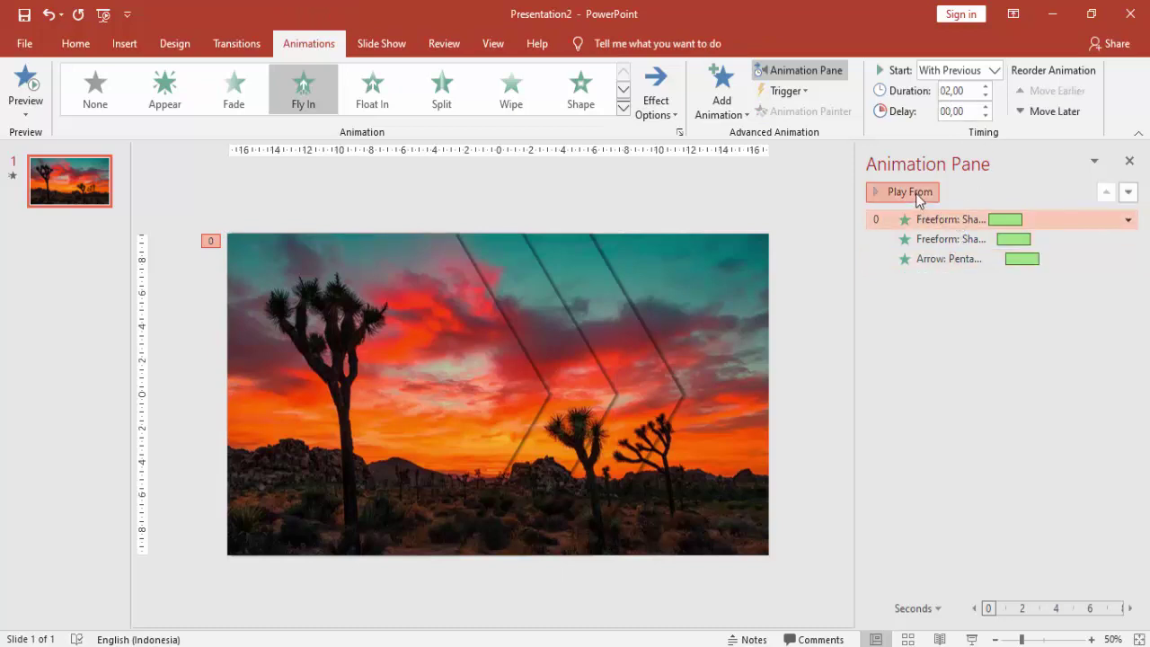
click(894, 191)
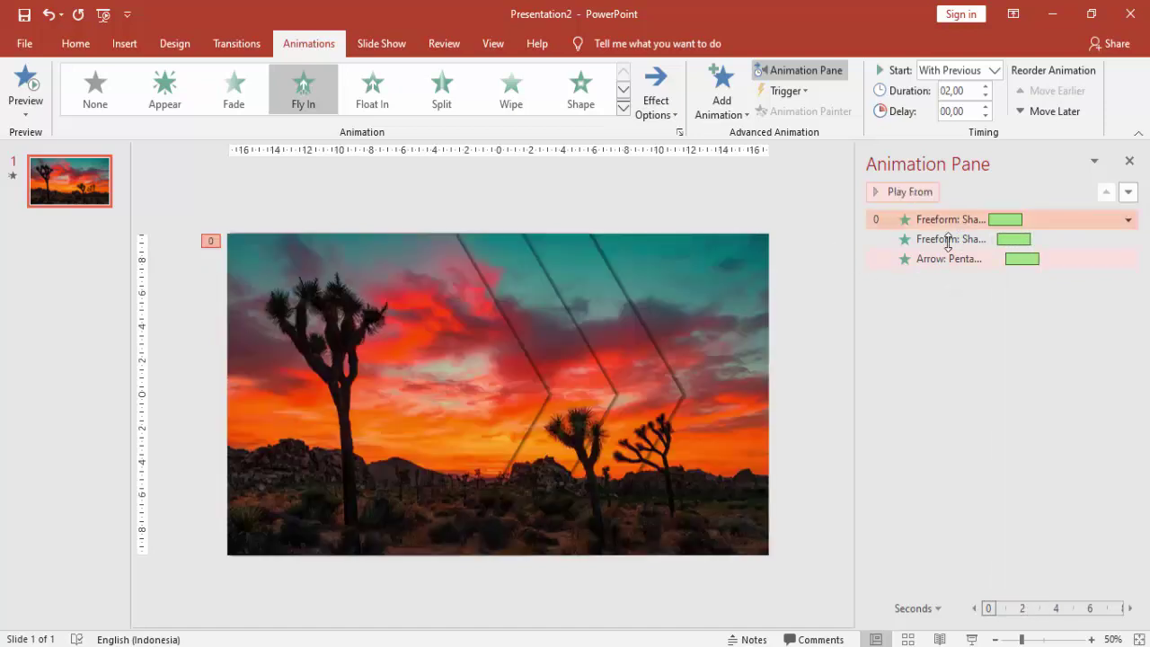
Delay the arrow chevron's Fly In by 1 second and confirm its timing settings.
click(953, 239)
click(955, 258)
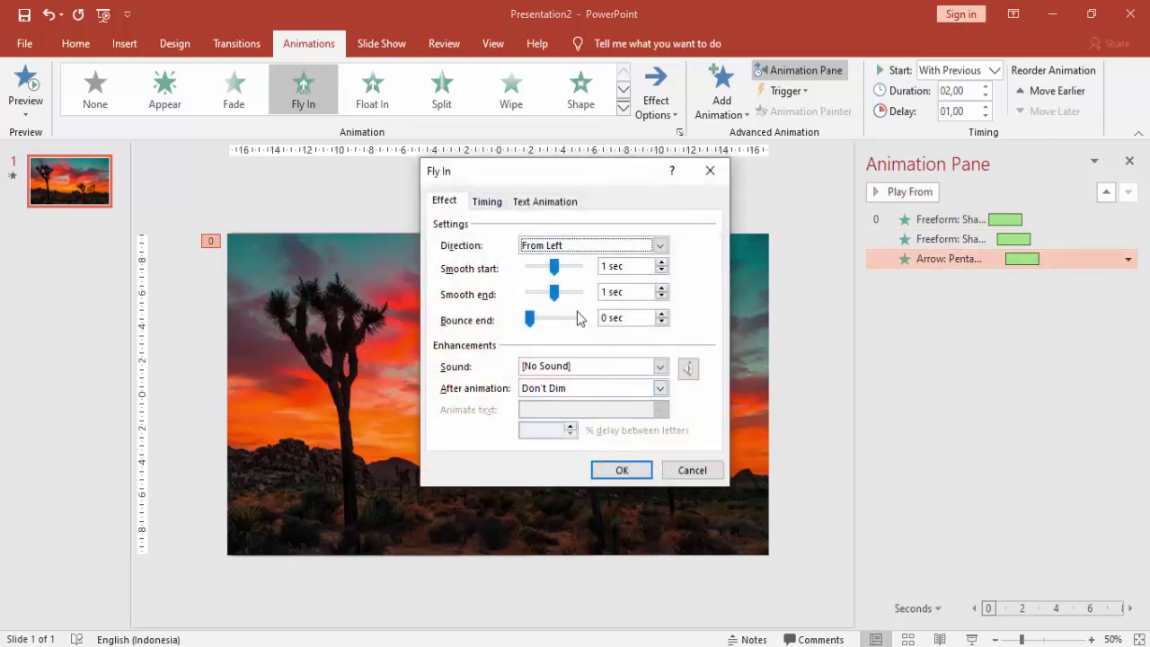
click(491, 203)
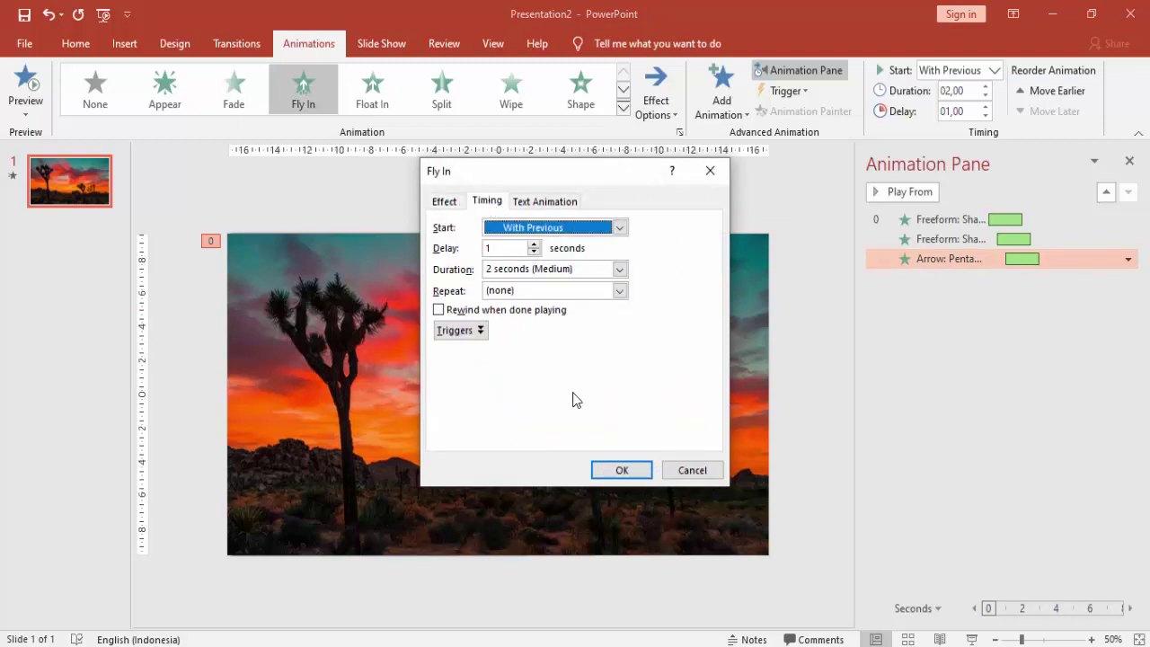
click(651, 471)
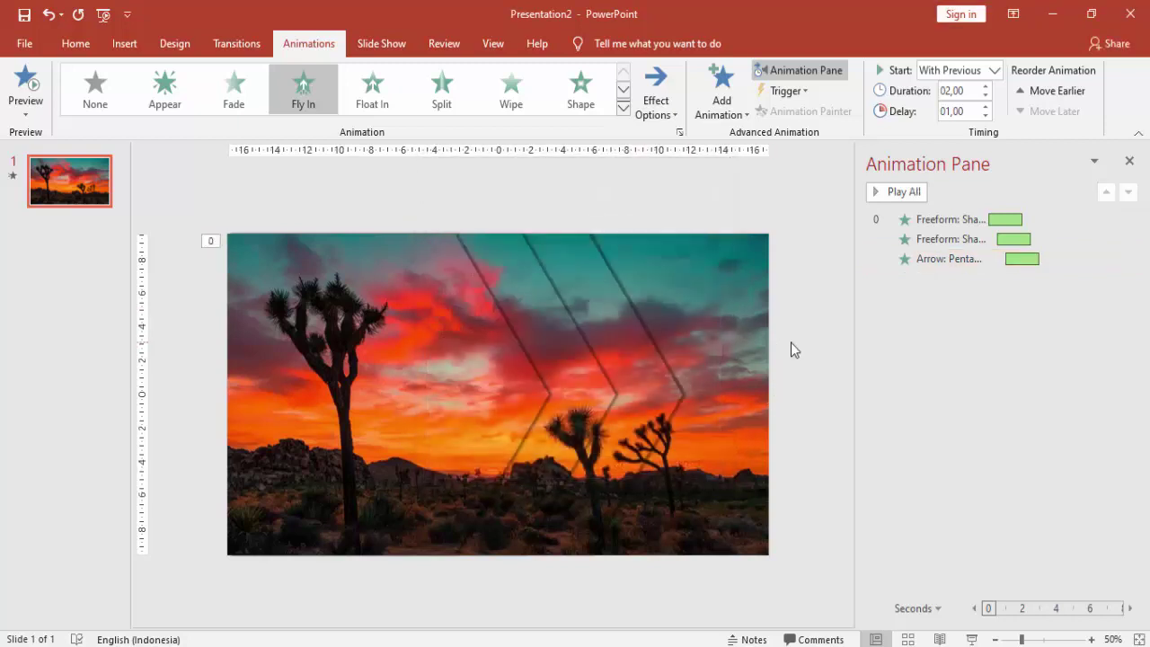
click(702, 341)
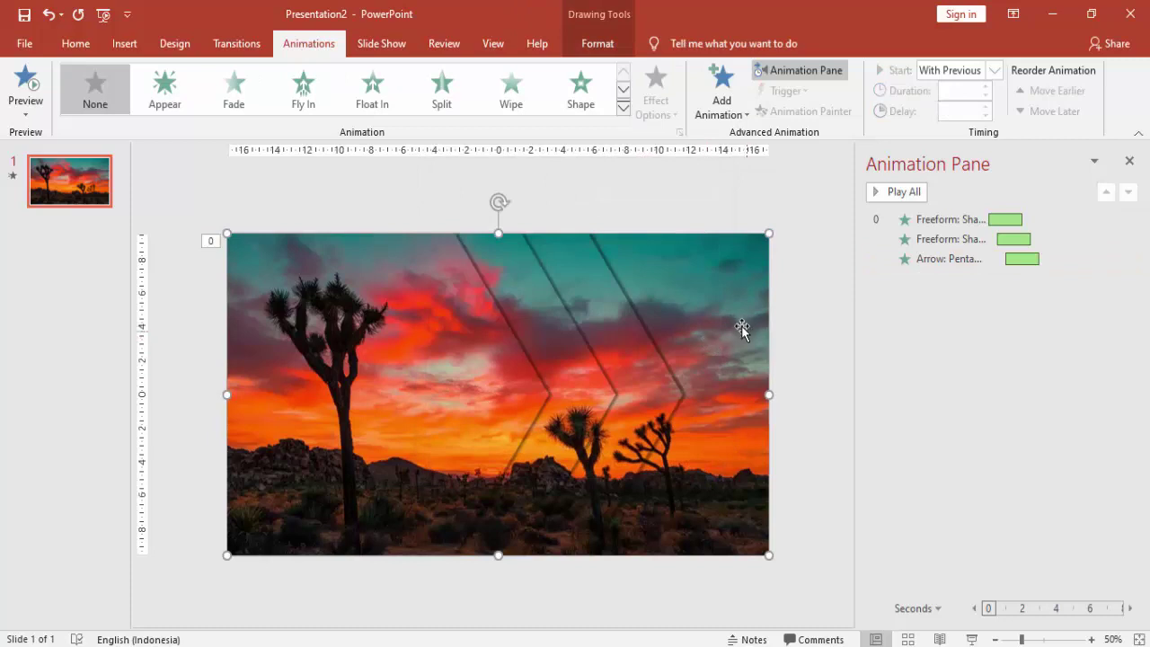
Add a Grow/Shrink emphasis to the sunset photo: With Previous, 4 seconds, 3-second delay.
drag(766, 304, 787, 322)
key(ctrl+z)
click(747, 117)
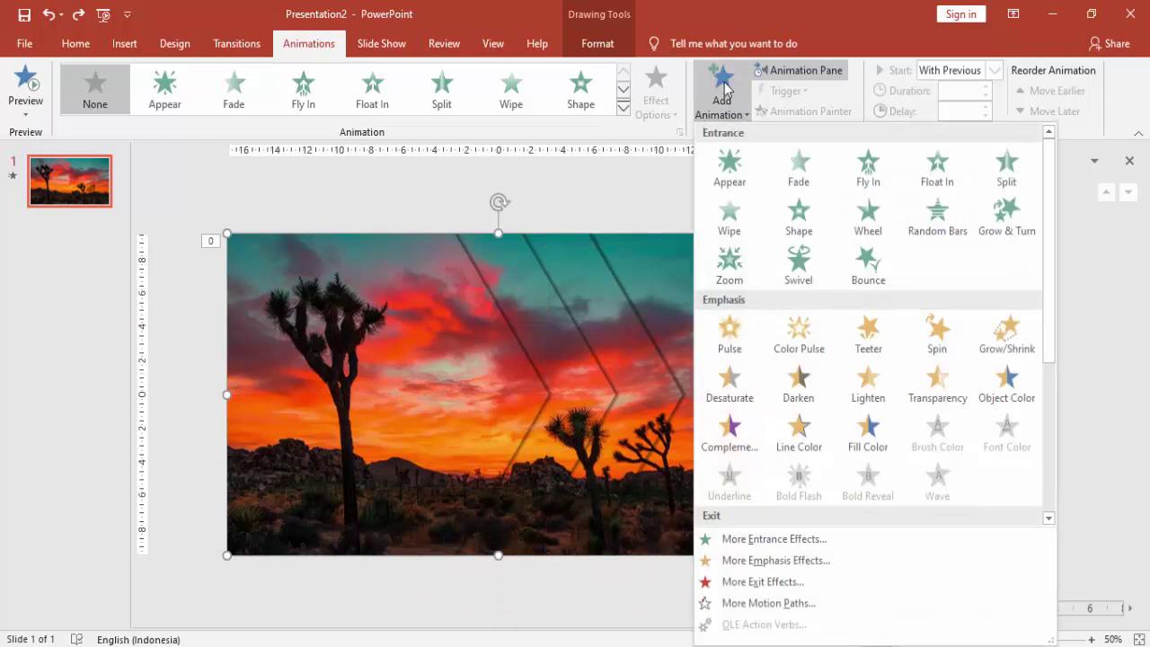
click(1006, 334)
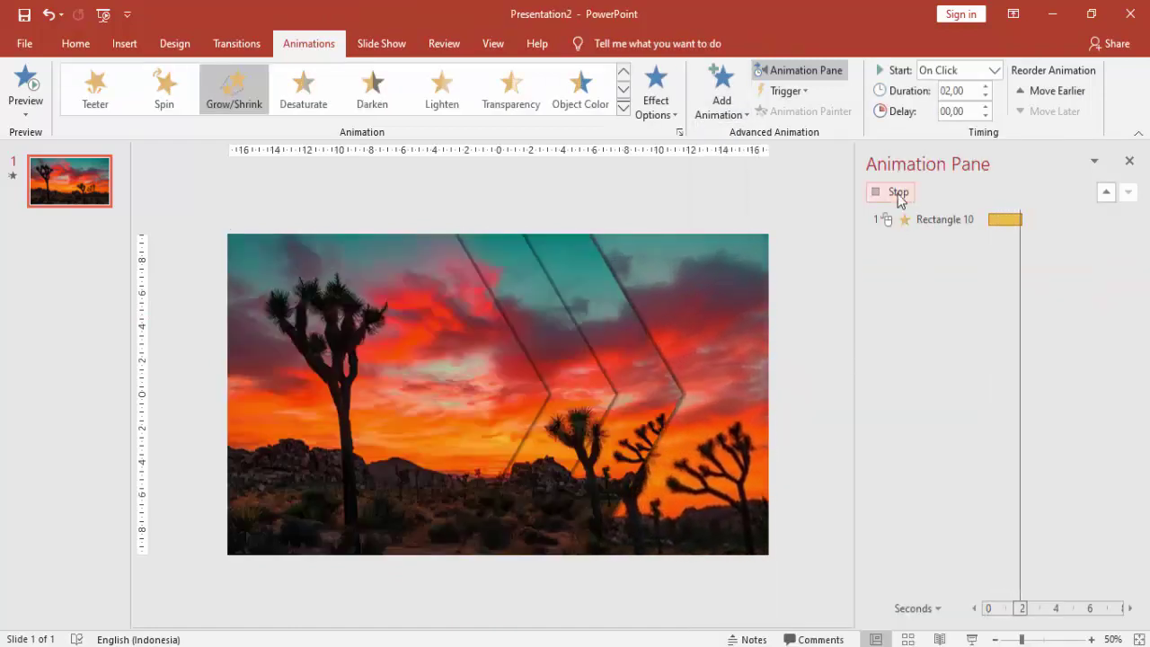
click(994, 70)
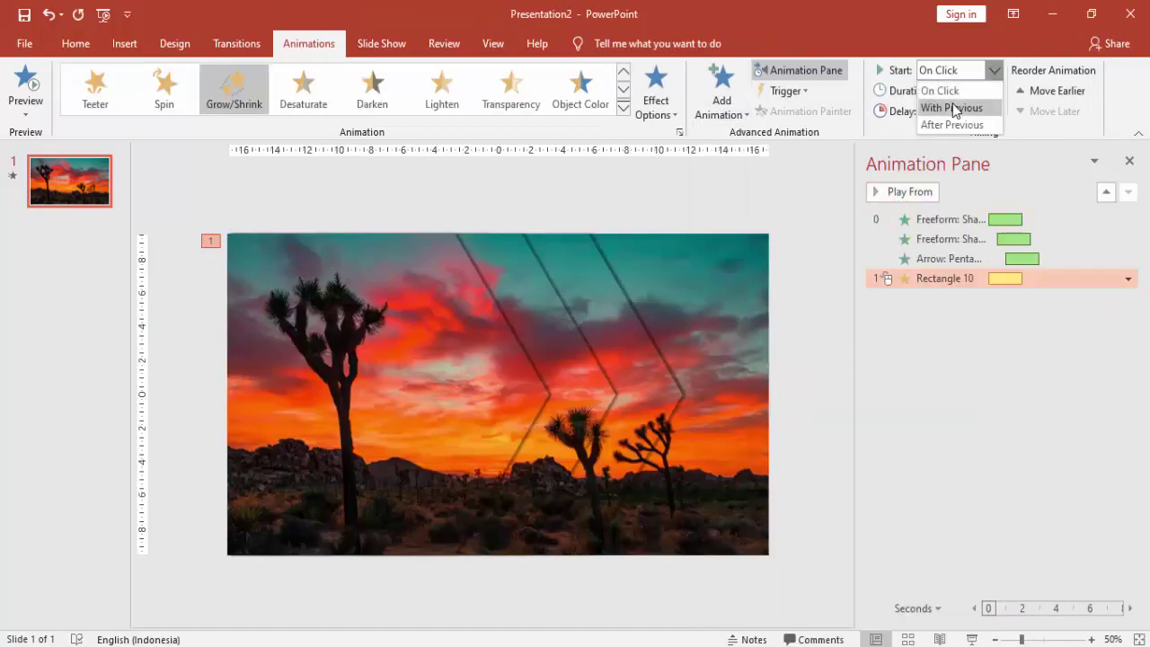
click(951, 107)
text(4)
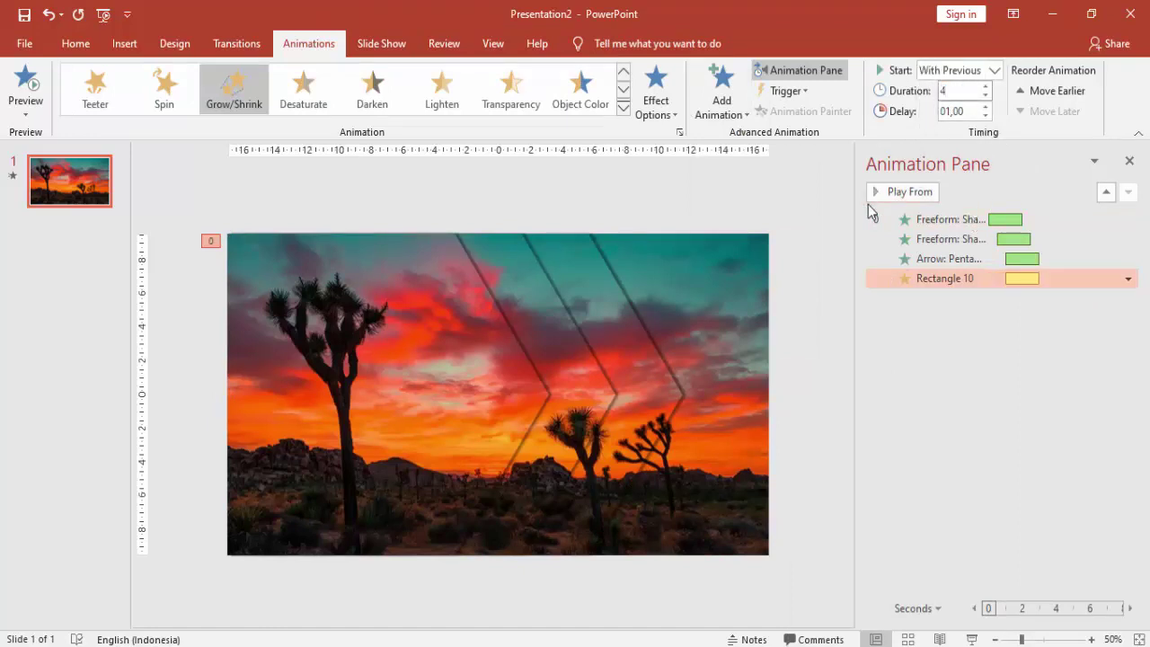
key(Tab)
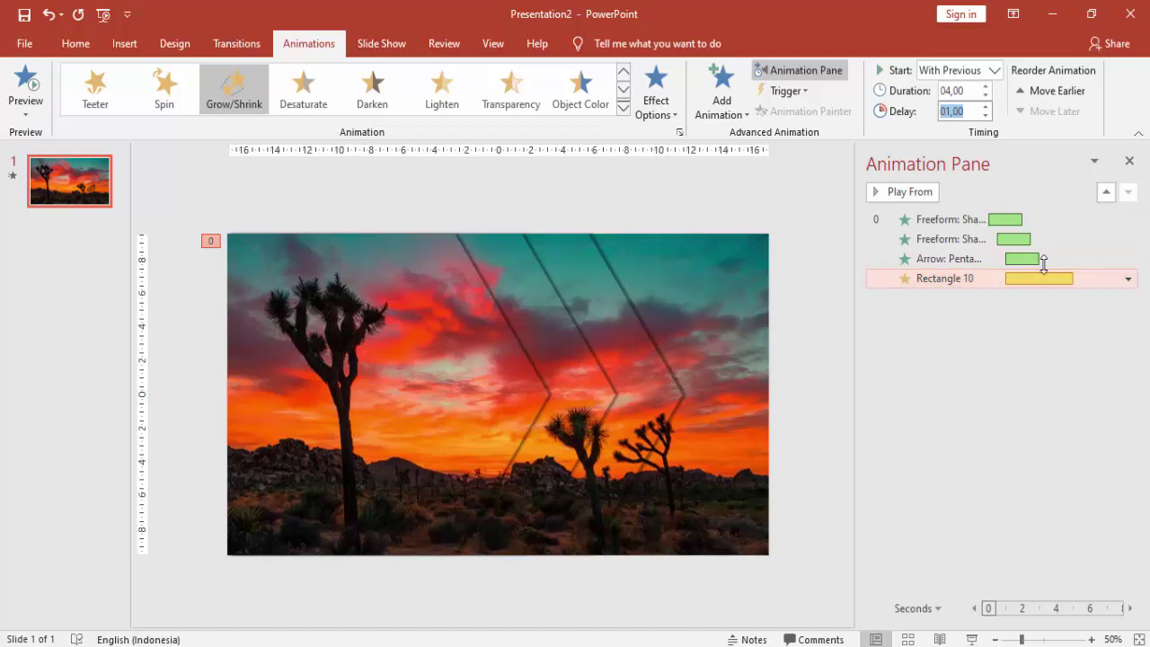
click(986, 107)
click(986, 107)
click(986, 107)
click(986, 107)
click(986, 107)
click(986, 107)
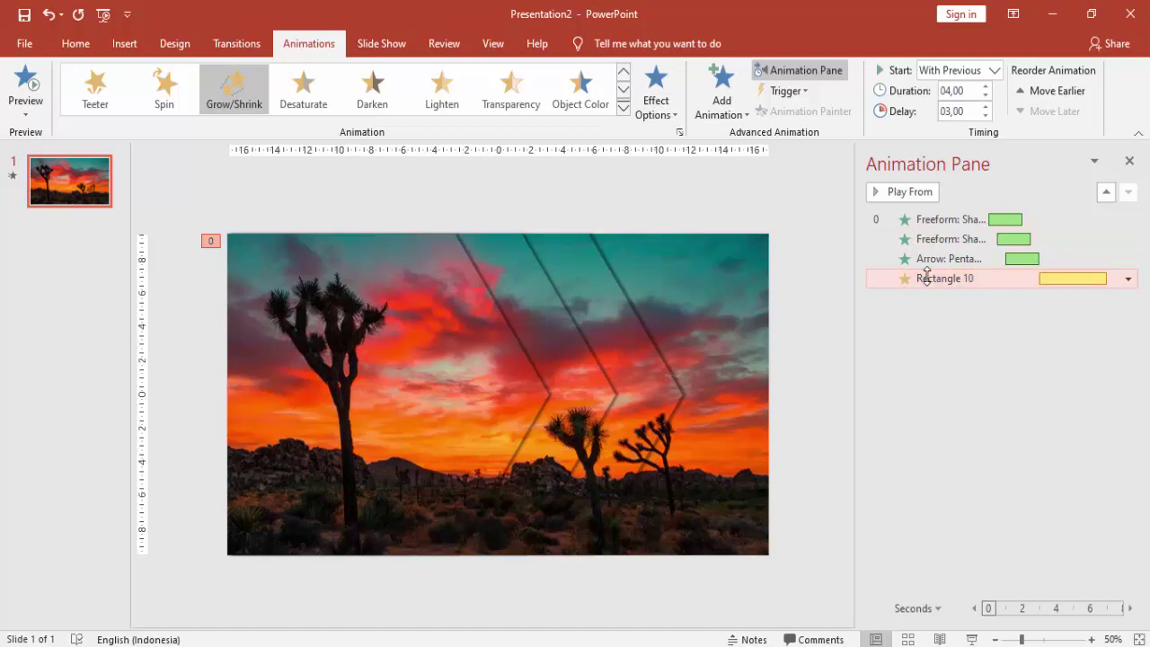
Set the photo's Grow/Shrink to a custom size of 120%.
click(633, 374)
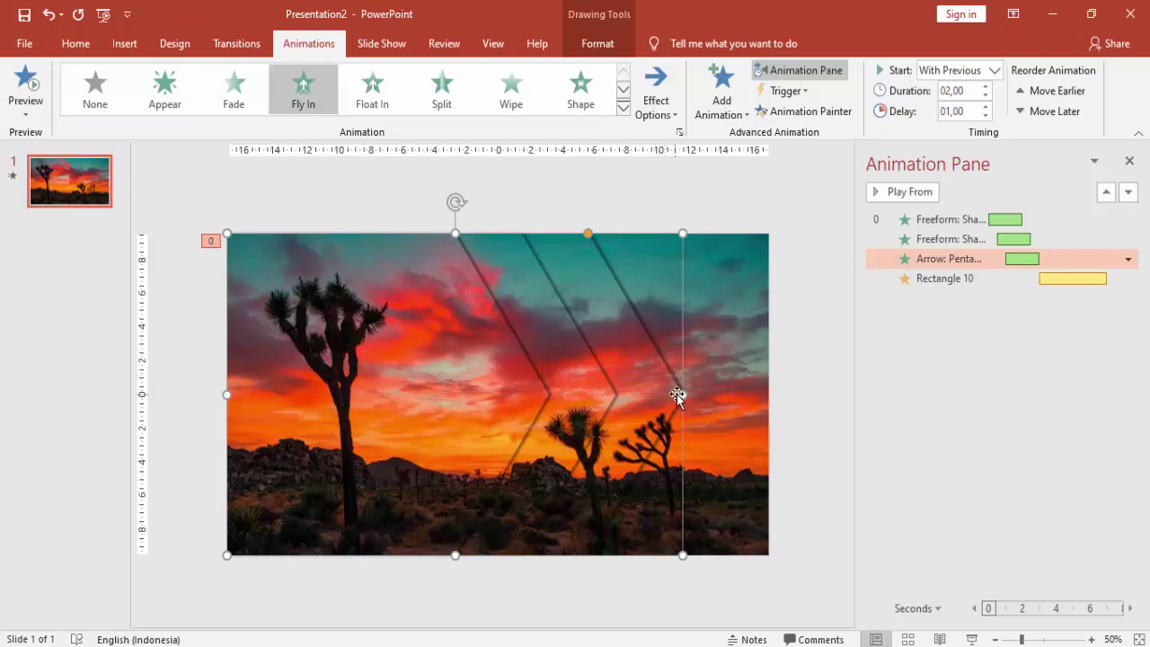
click(726, 391)
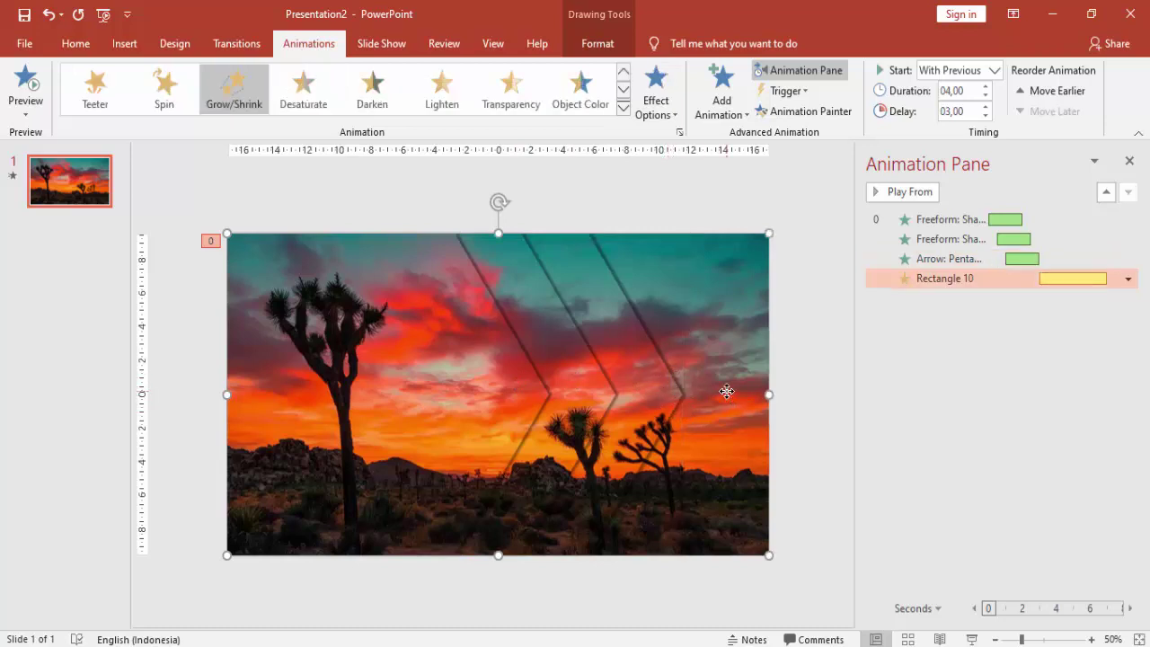
double_click(1062, 279)
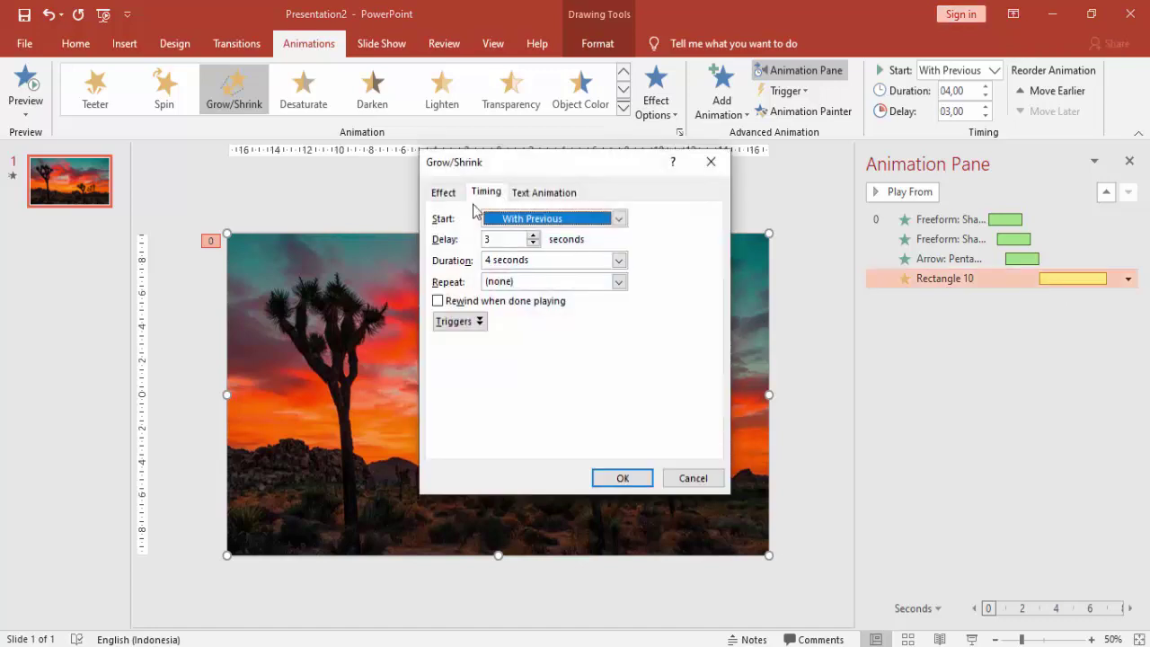
click(454, 192)
click(661, 237)
click(634, 337)
text(120)
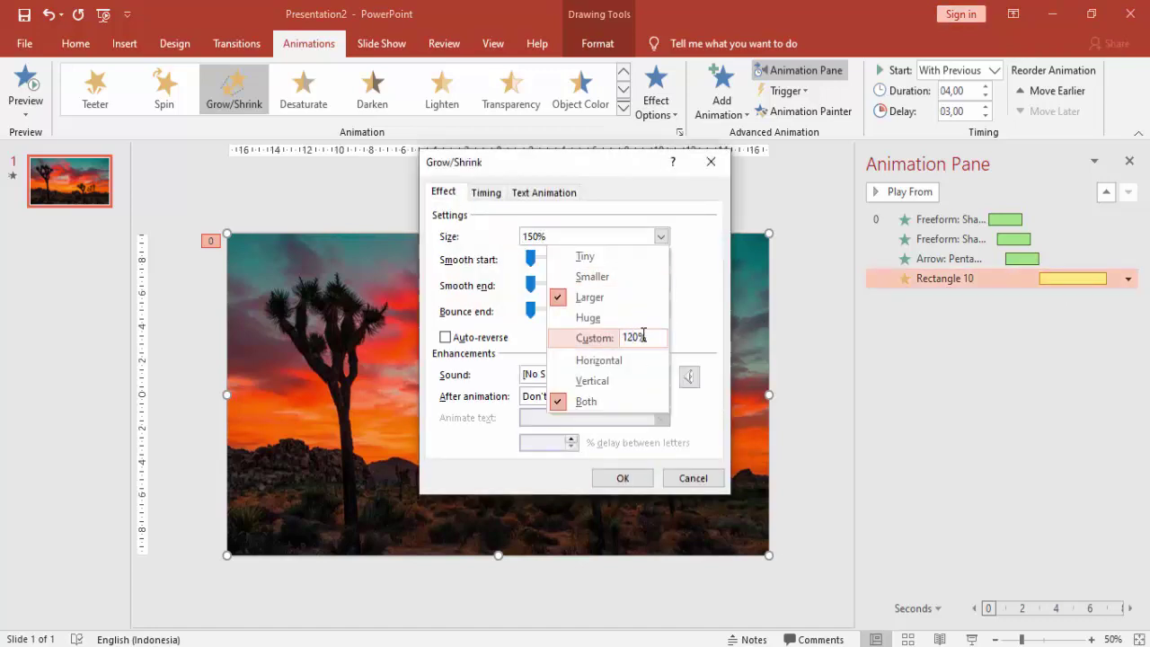
key(Return)
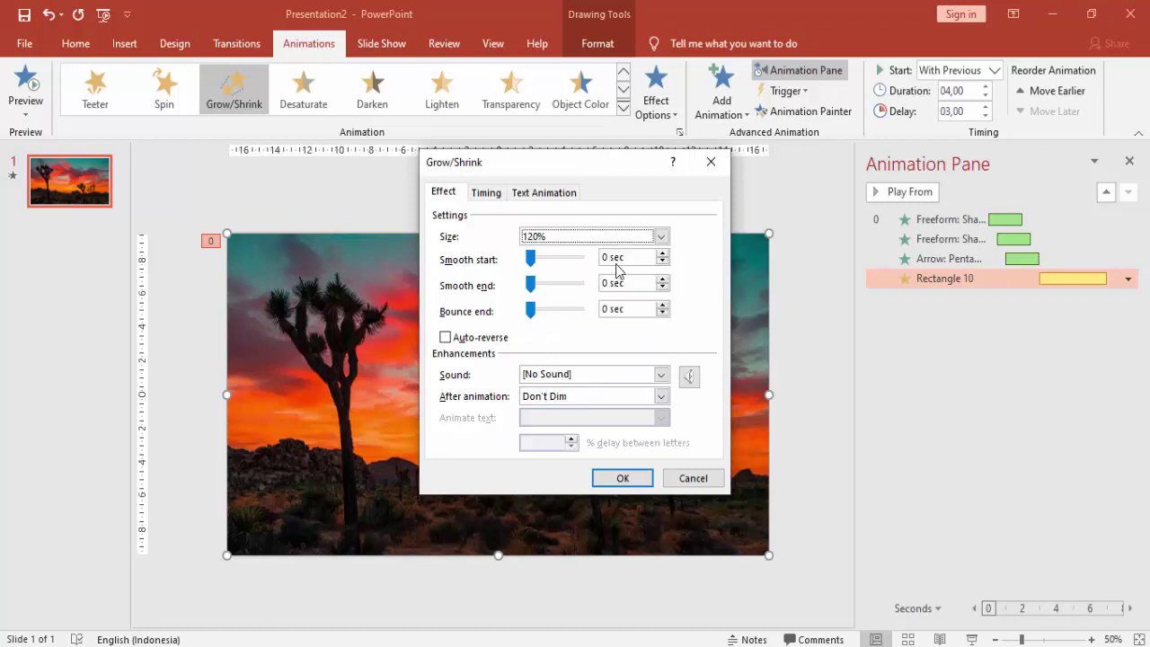
Set smooth start and smooth end to 1 second and turn on Auto-reverse.
drag(627, 257, 599, 257)
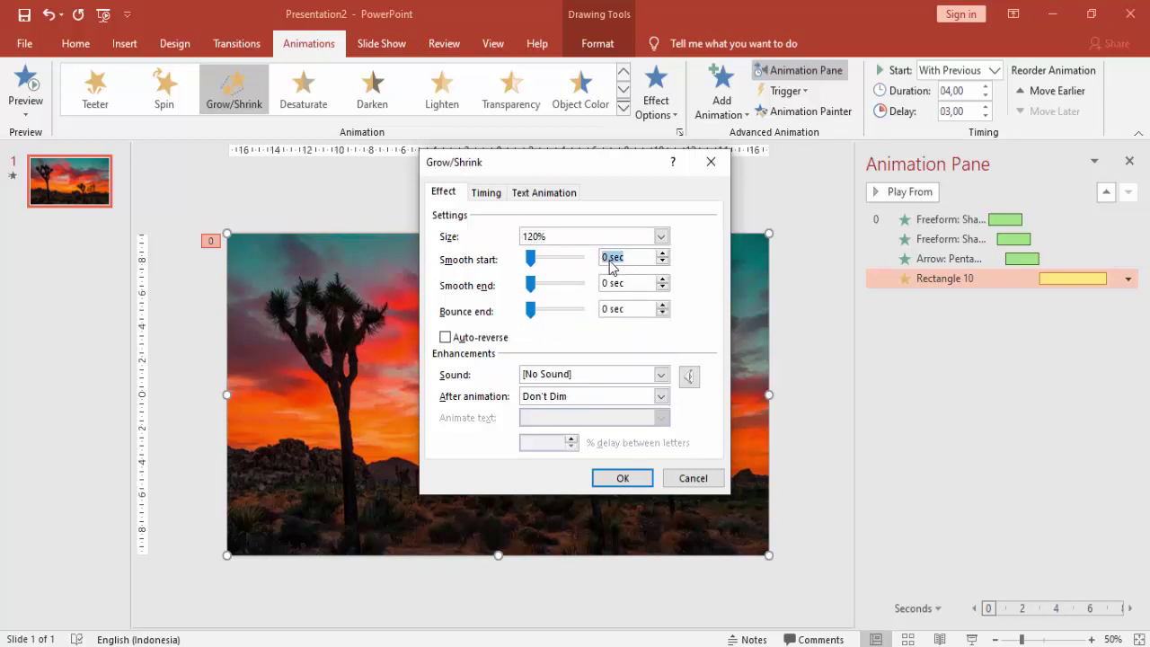
text(2)
key(Tab)
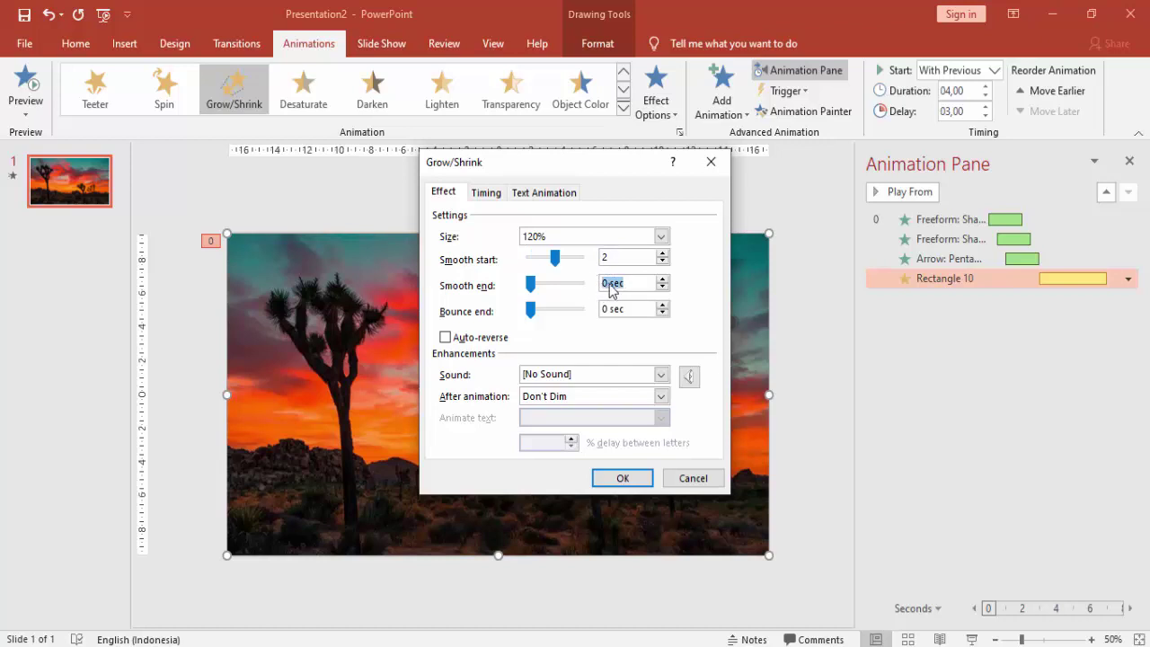
text(2)
key(Tab)
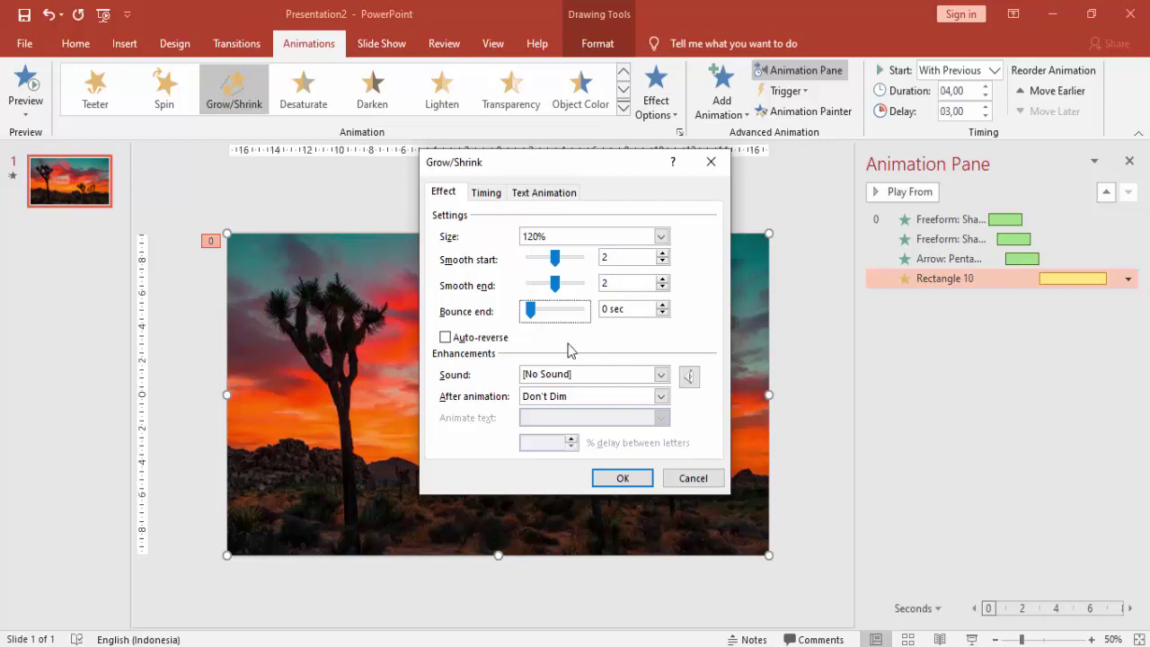
click(620, 259)
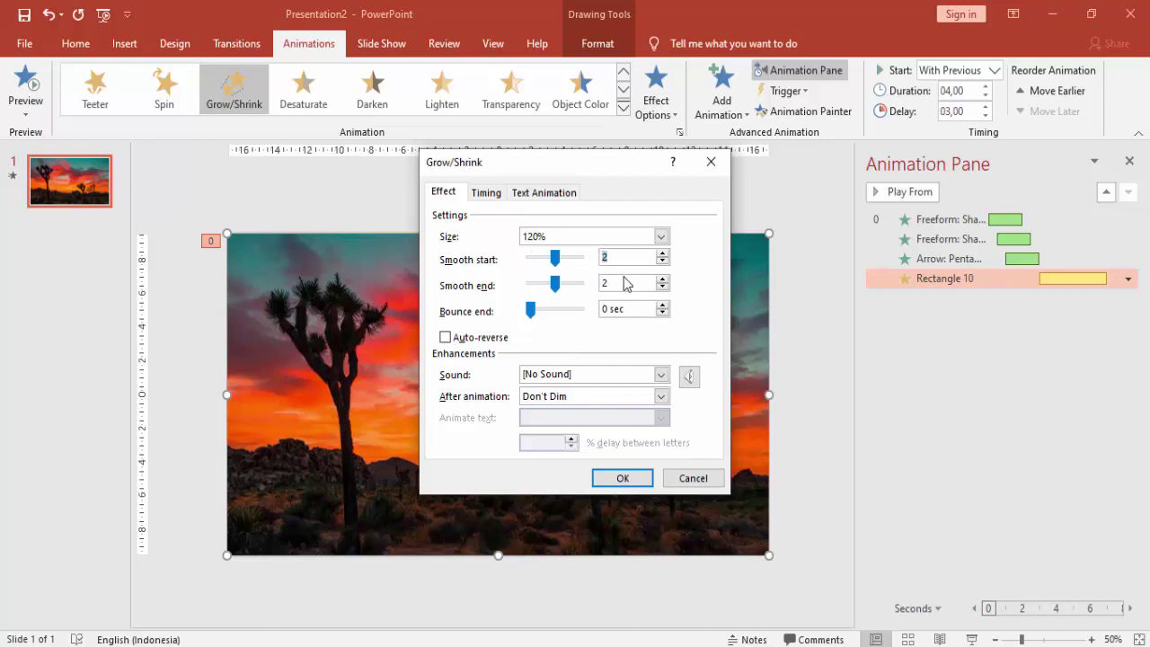
text(1)
key(Tab)
key(Tab)
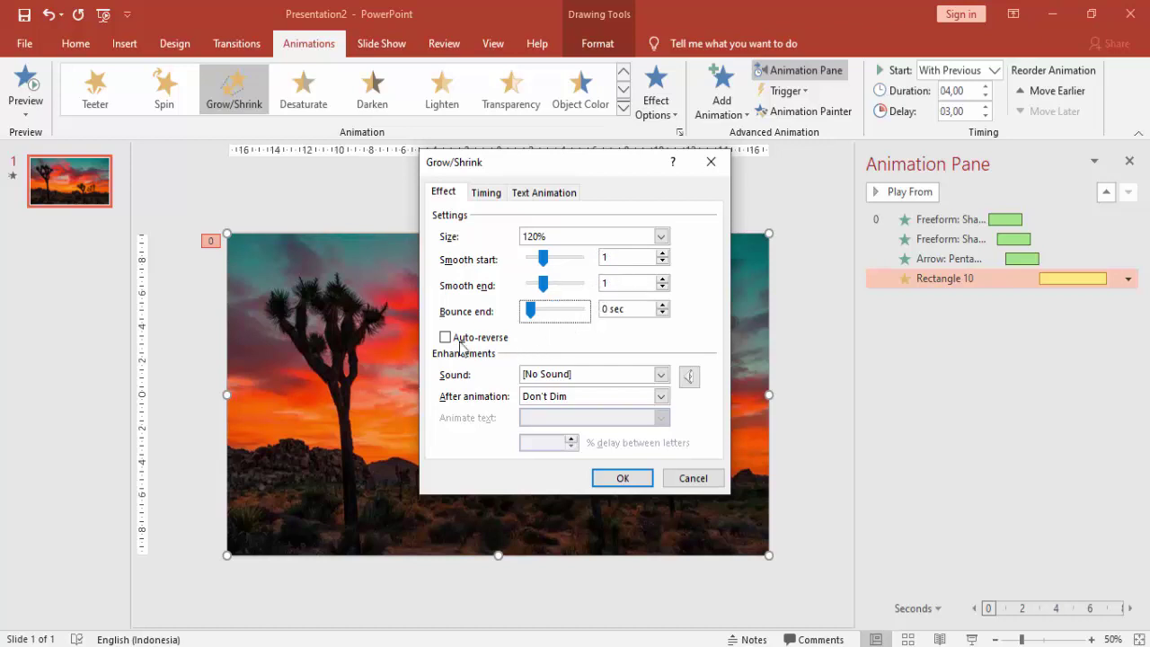
click(445, 339)
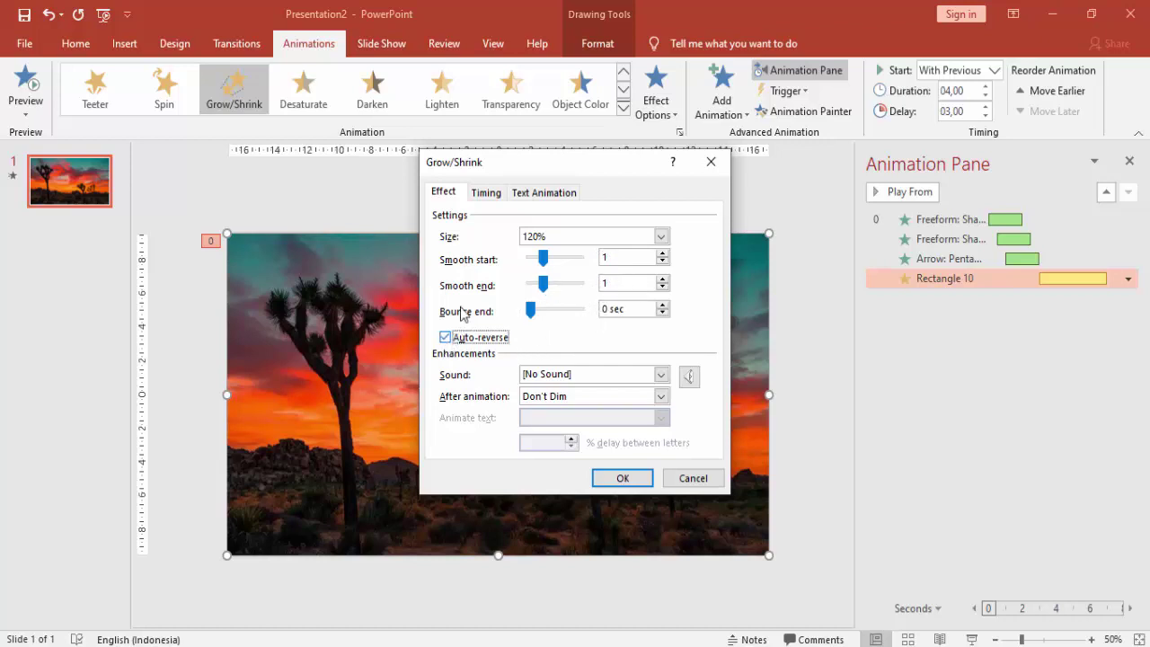
Make the Grow/Shrink repeat Until End of Slide and apply the settings.
click(486, 194)
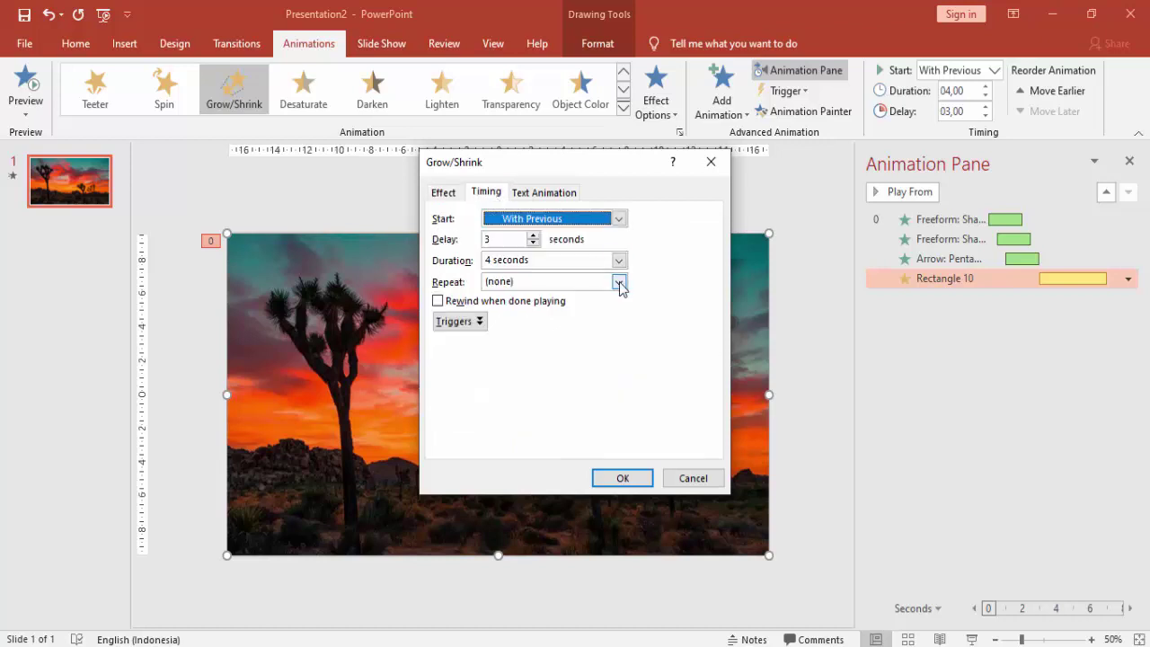
click(618, 282)
click(534, 378)
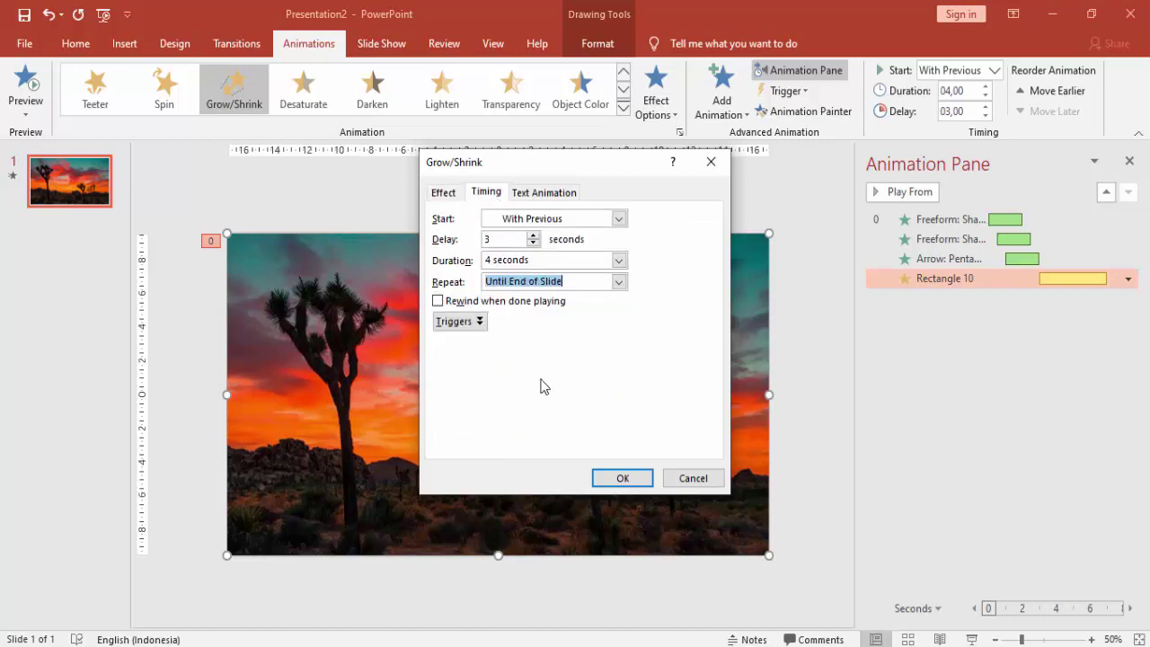
click(619, 477)
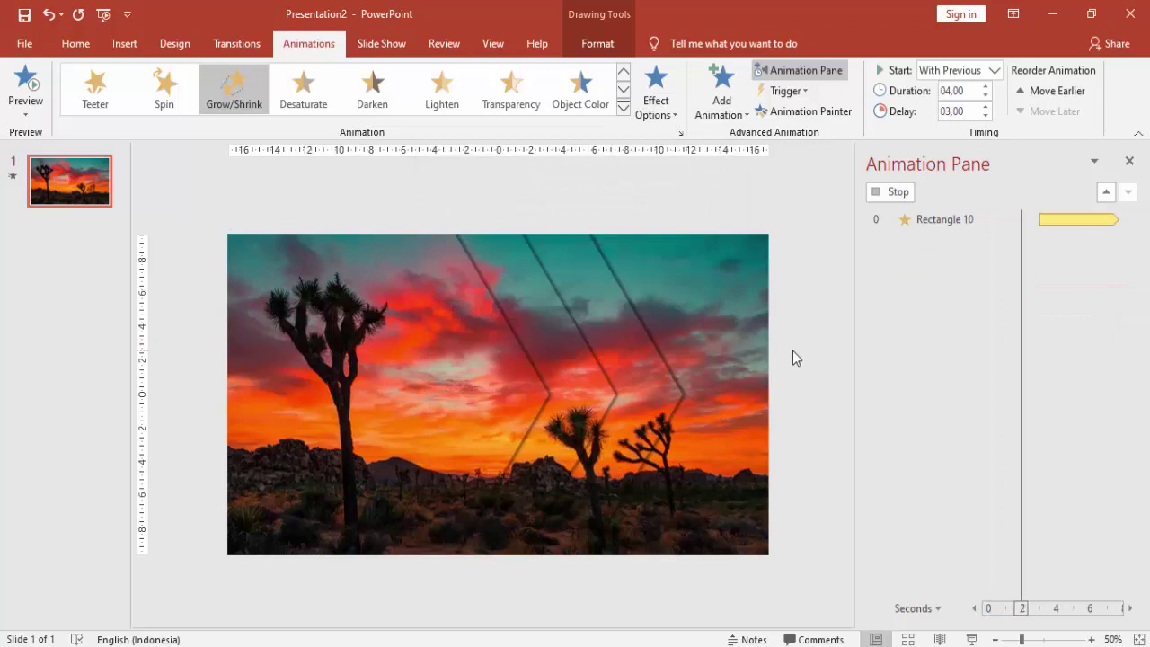
click(899, 194)
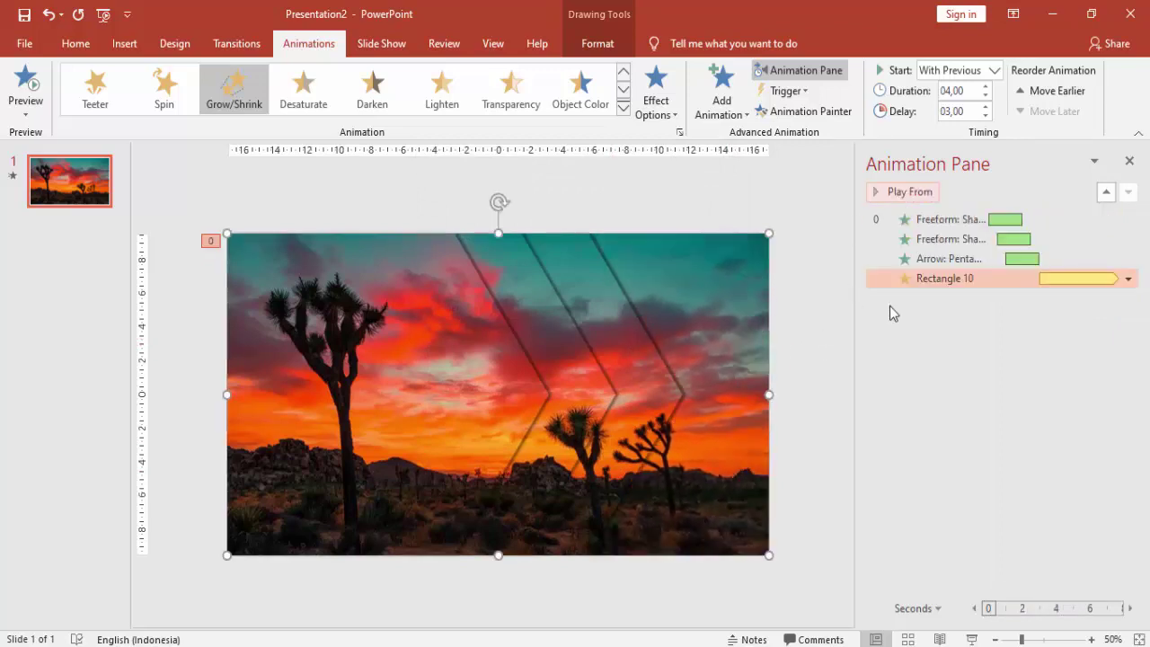
click(658, 391)
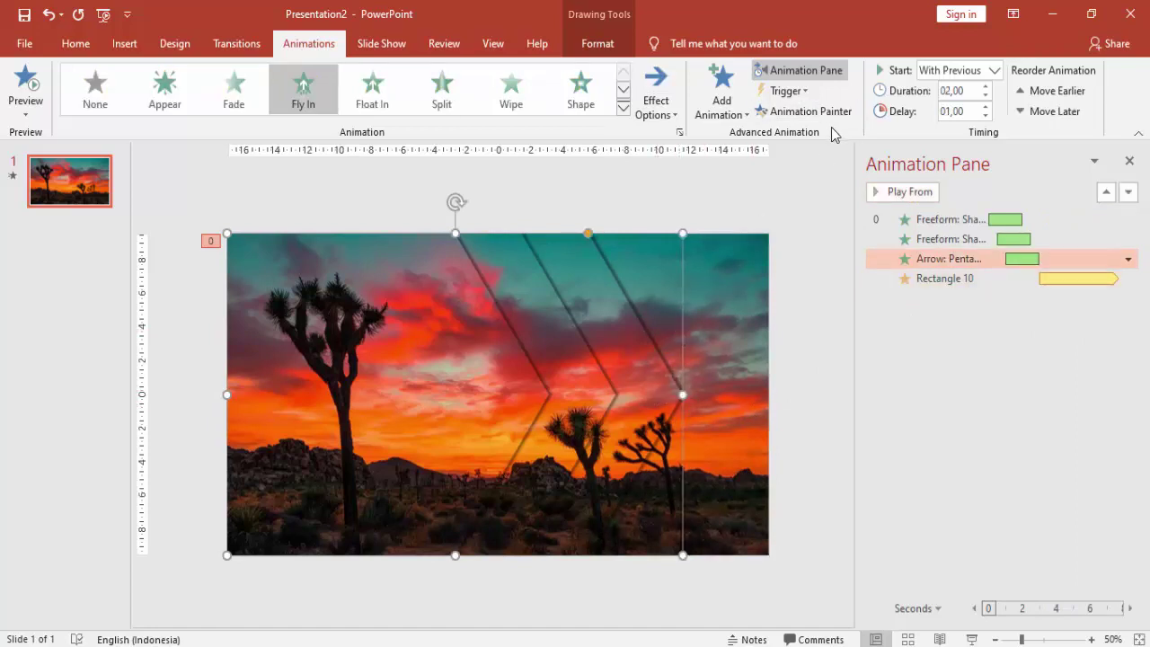
Add a Grow/Shrink emphasis to the pentagon arrow, starting With Previous, lasting 4 seconds, with a slightly longer delay.
click(723, 99)
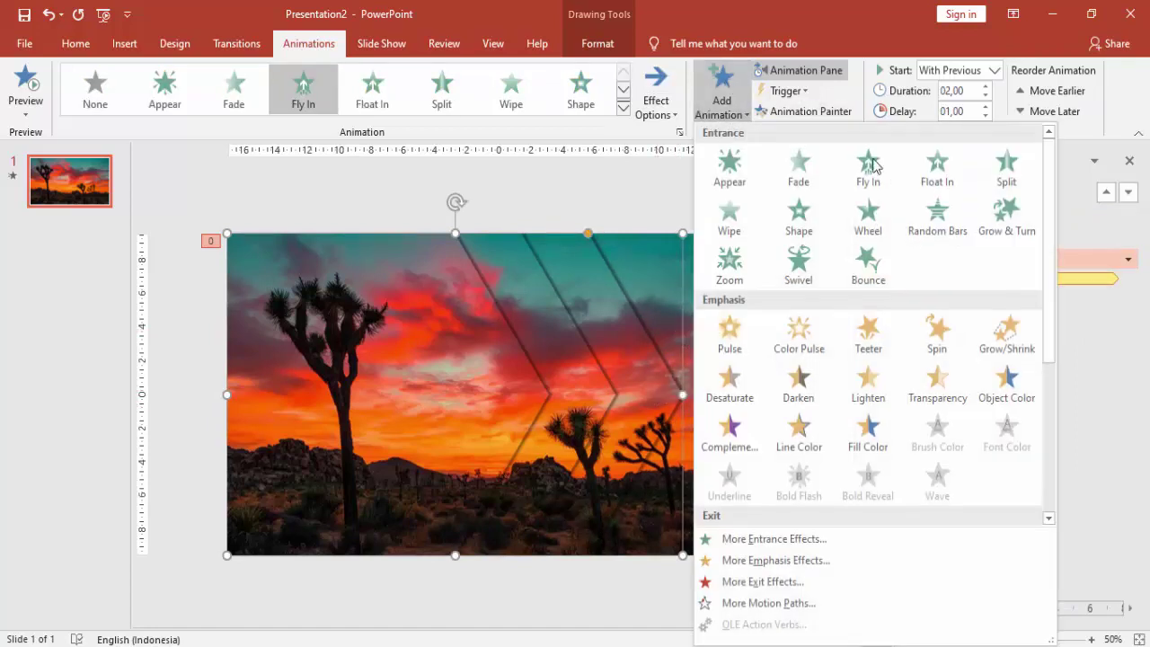
click(1007, 333)
click(995, 72)
click(955, 105)
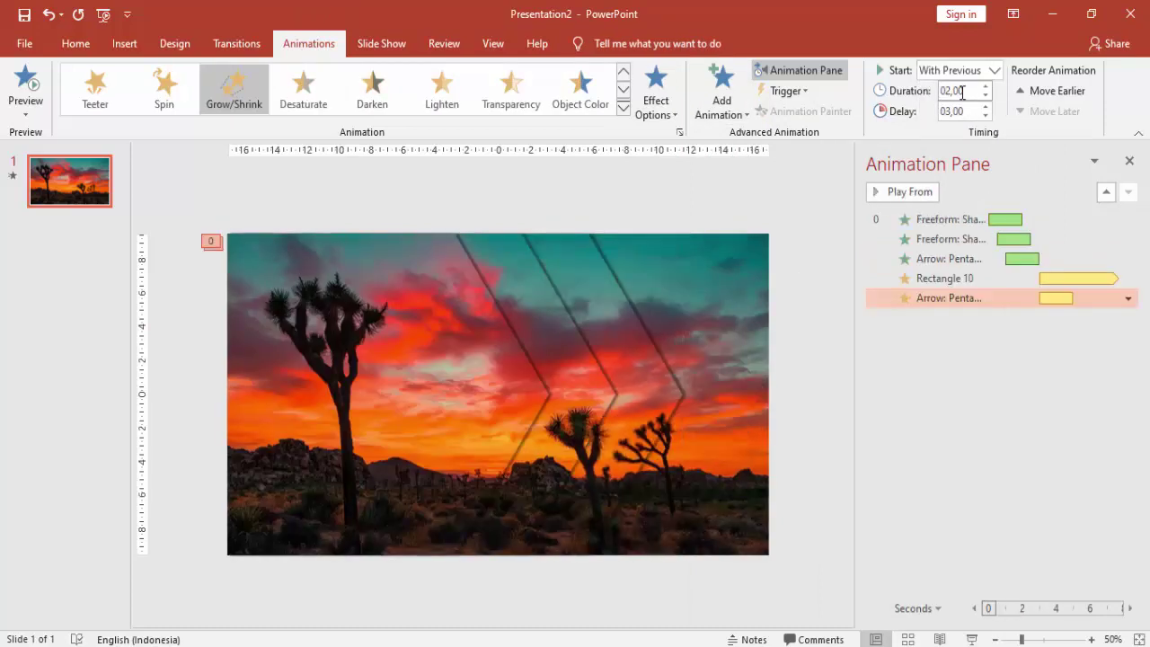
click(975, 92)
text(4)
key(Tab)
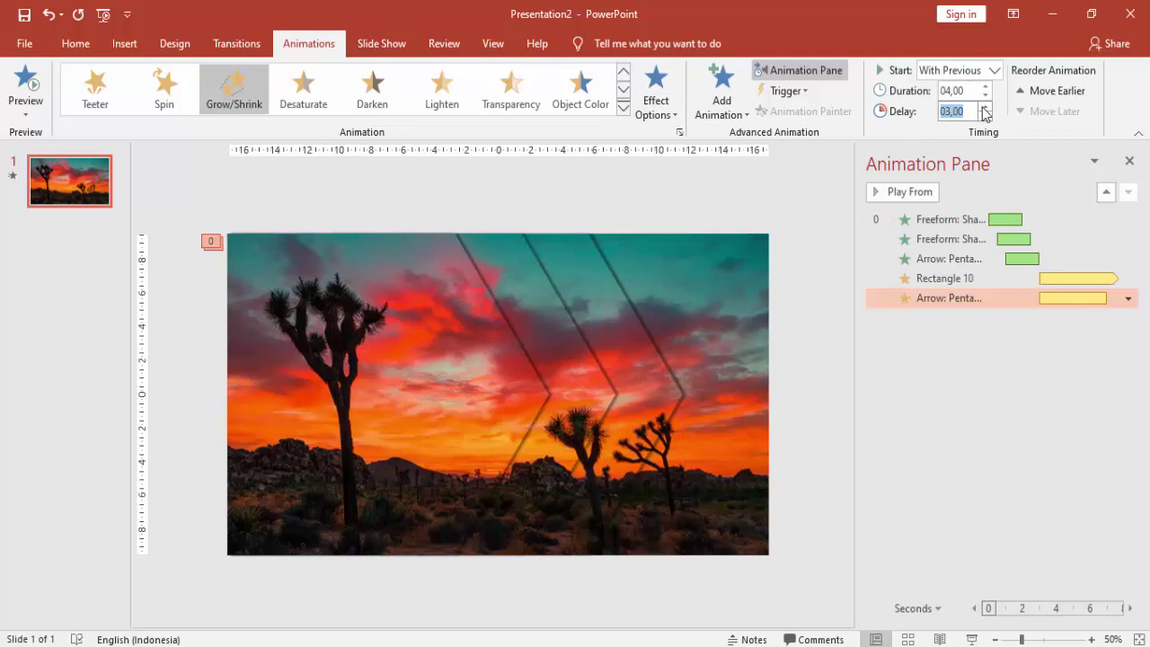
click(986, 107)
Make the arrow's Grow/Shrink repeat until end of slide and grow to a custom 120%.
double_click(1065, 297)
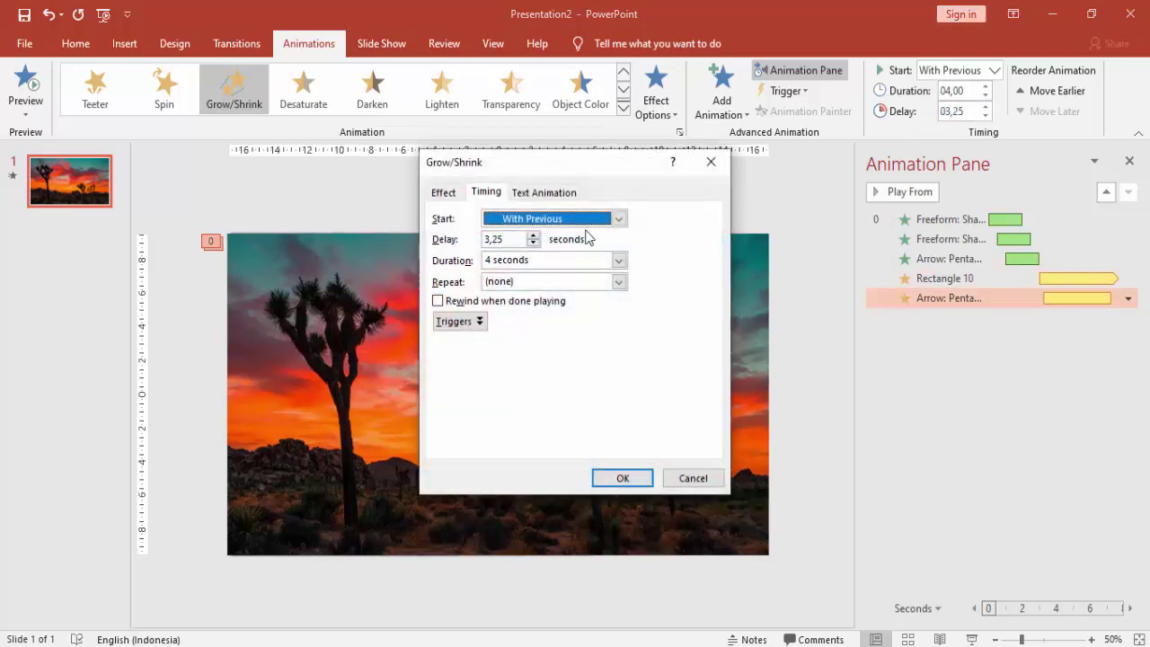
click(618, 281)
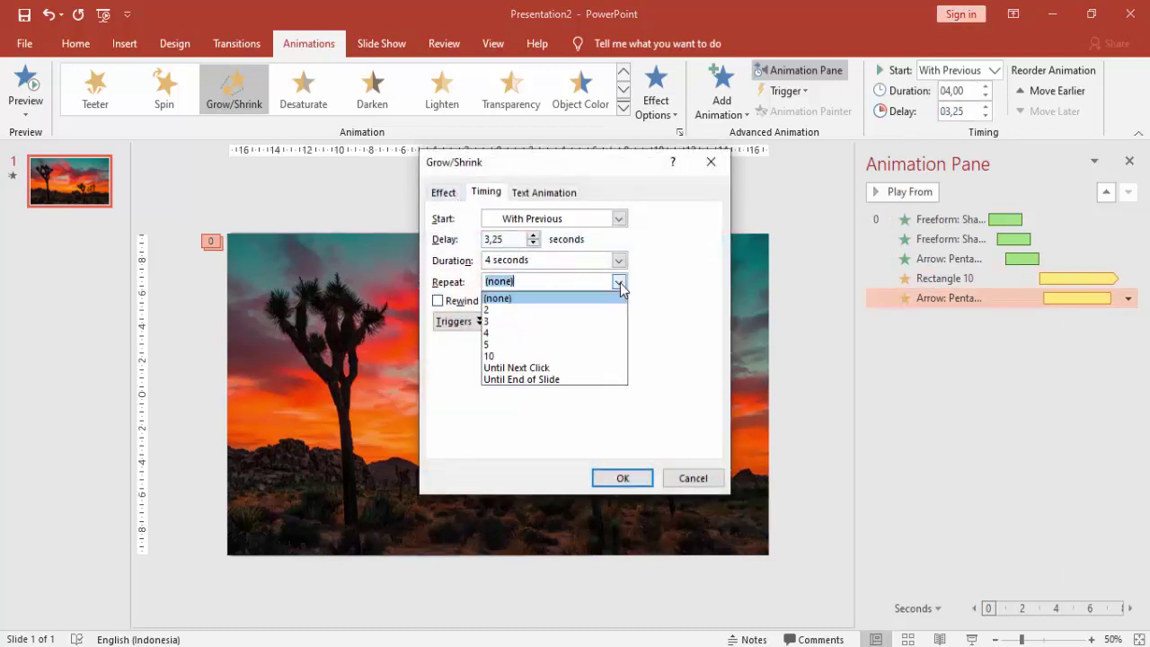
click(572, 384)
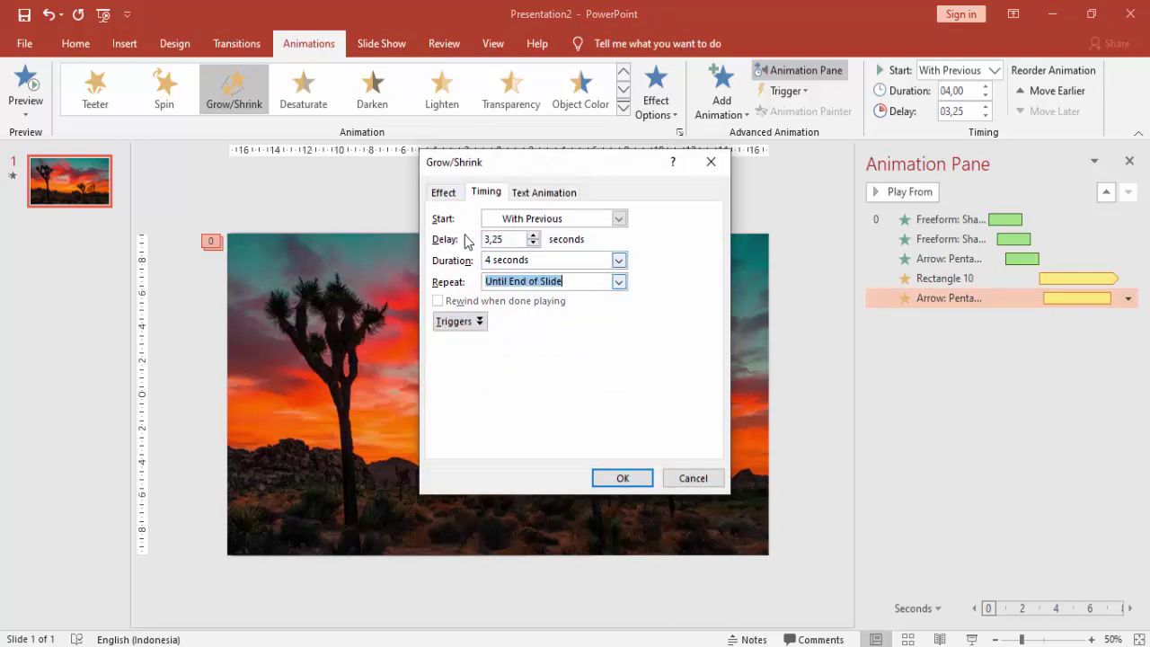
click(450, 194)
click(623, 241)
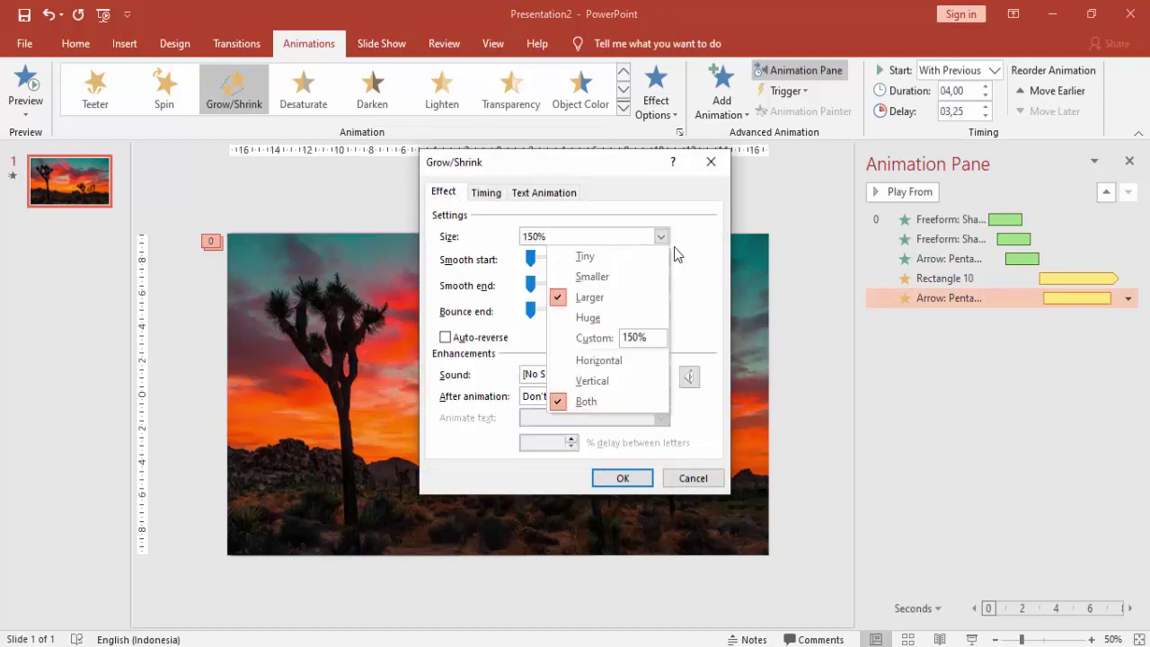
click(638, 337)
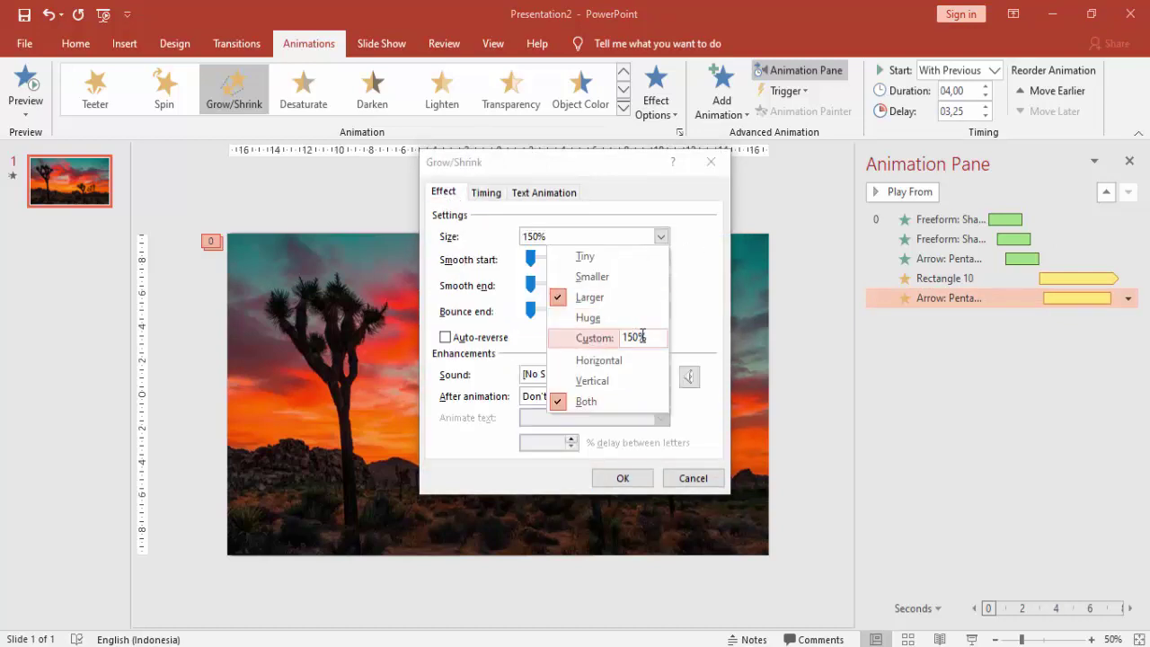
text(120)
key(Return)
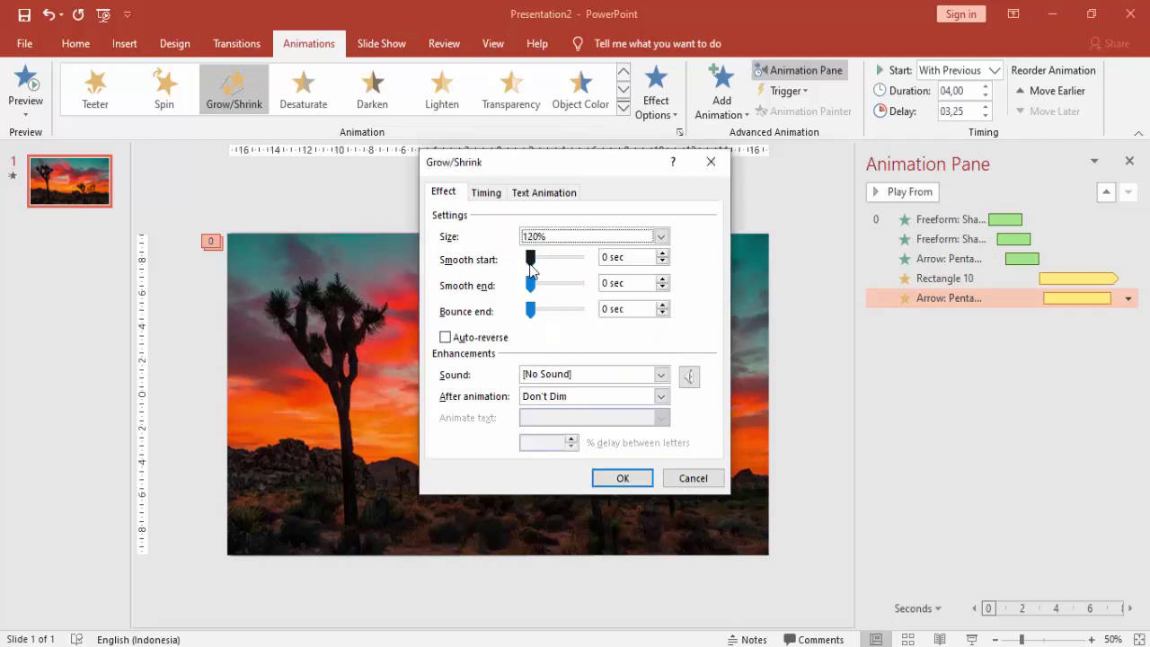
Give the pulse 1-second smooth start and end with auto-reverse, and apply the settings.
click(530, 260)
drag(530, 263, 540, 259)
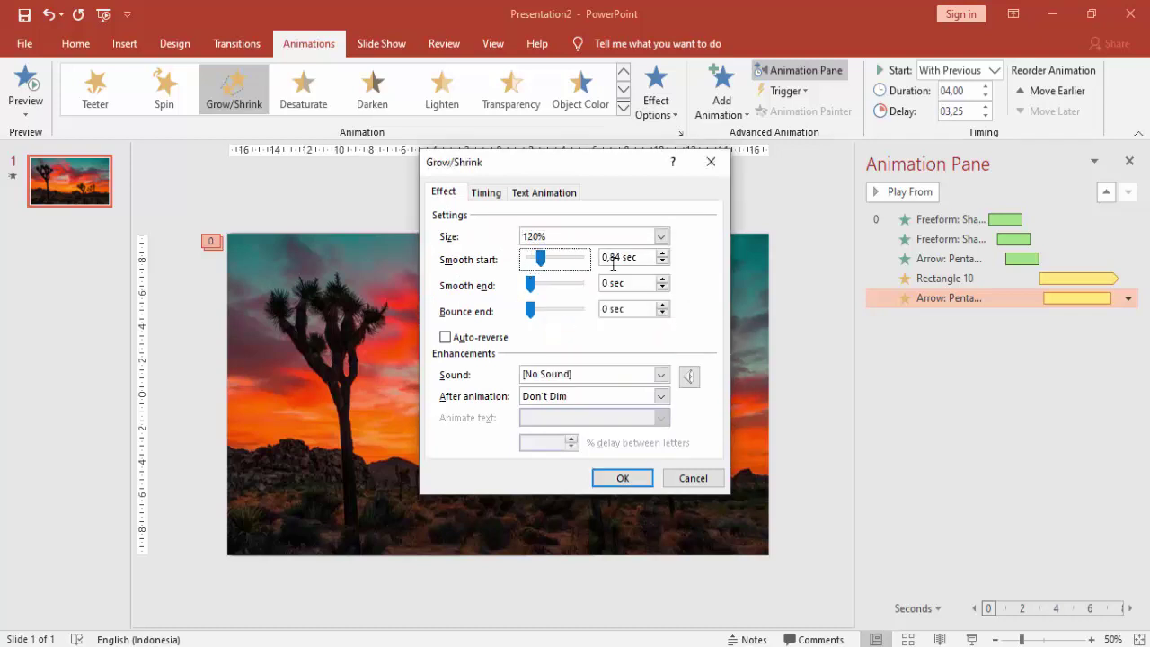
click(650, 257)
mouse_move(650, 258)
mouse_down()
mouse_move(590, 260)
mouse_move(606, 278)
mouse_up()
text(11)
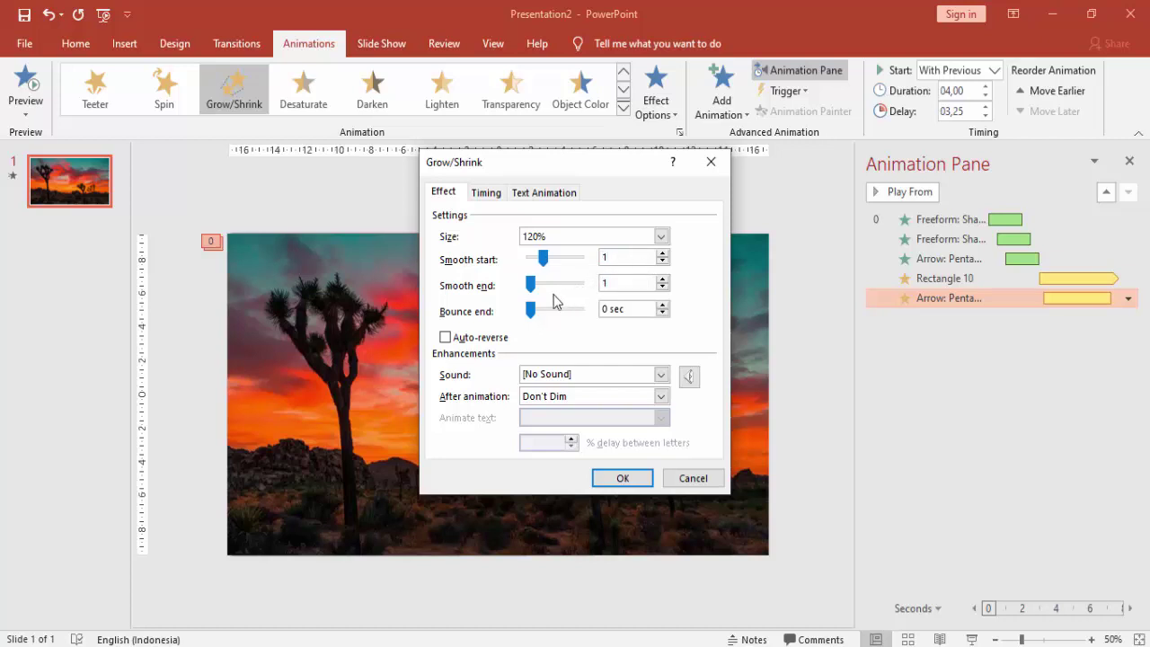
click(481, 338)
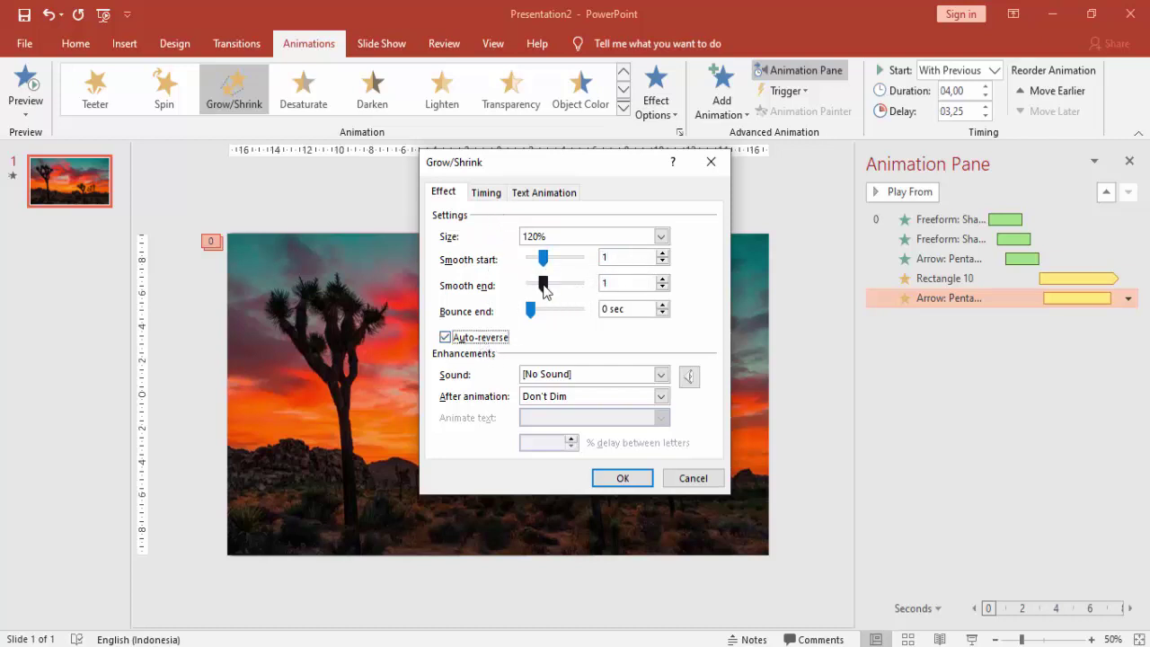
click(494, 194)
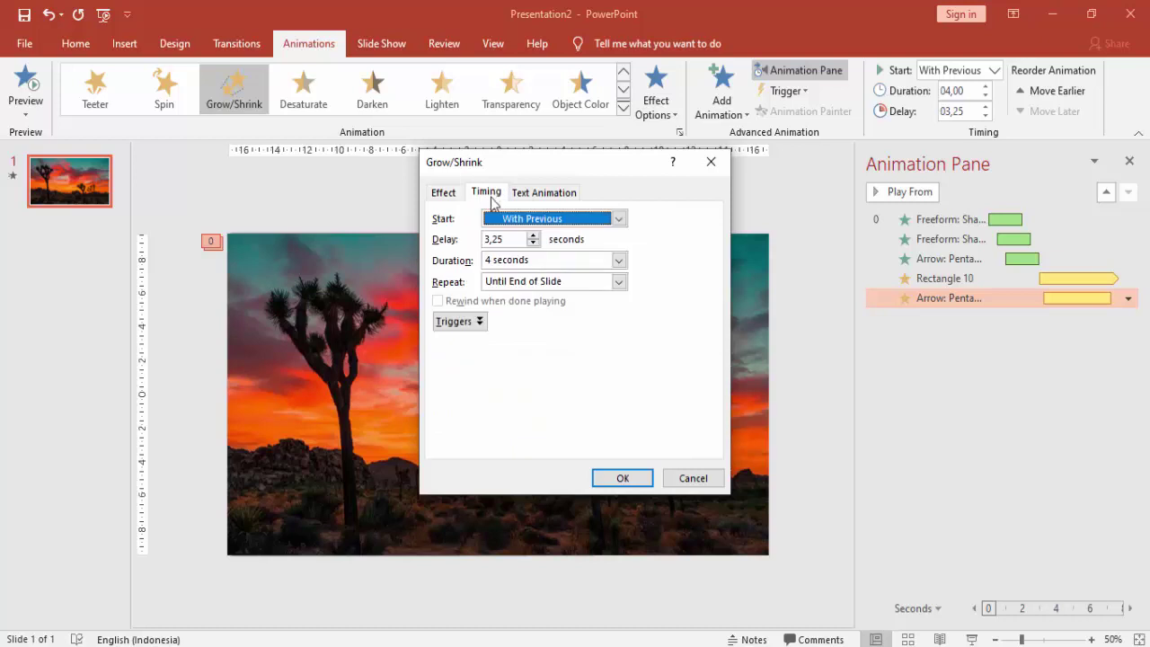
click(619, 475)
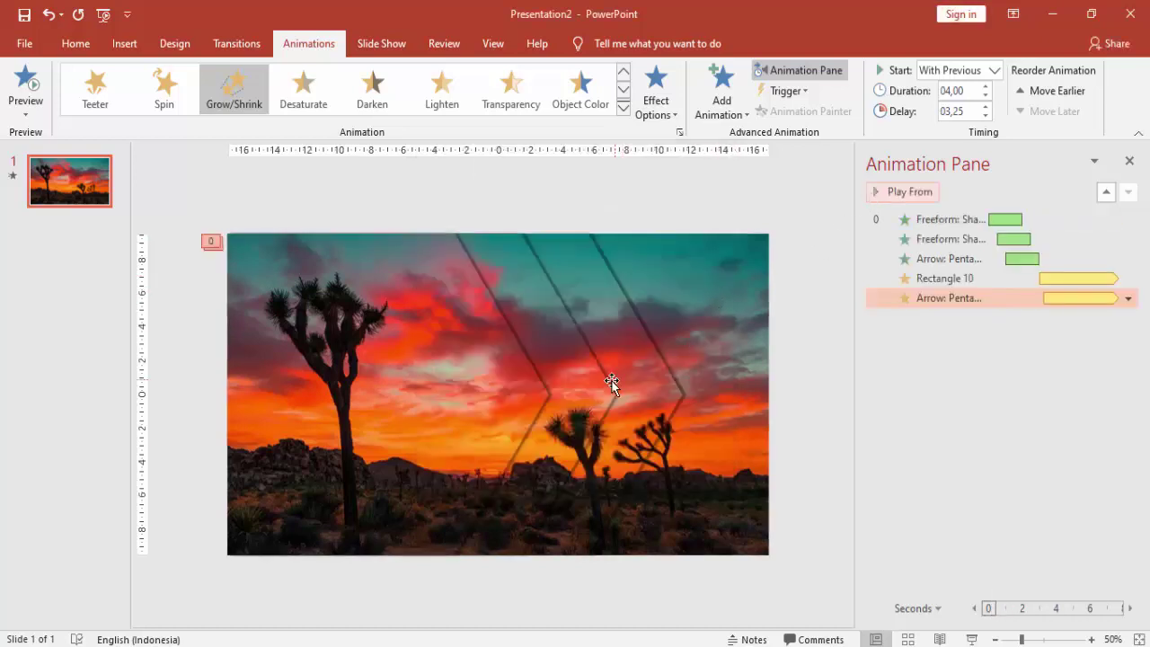
Add a Grow/Shrink emphasis to the second freeform chevron, starting With Previous.
click(506, 402)
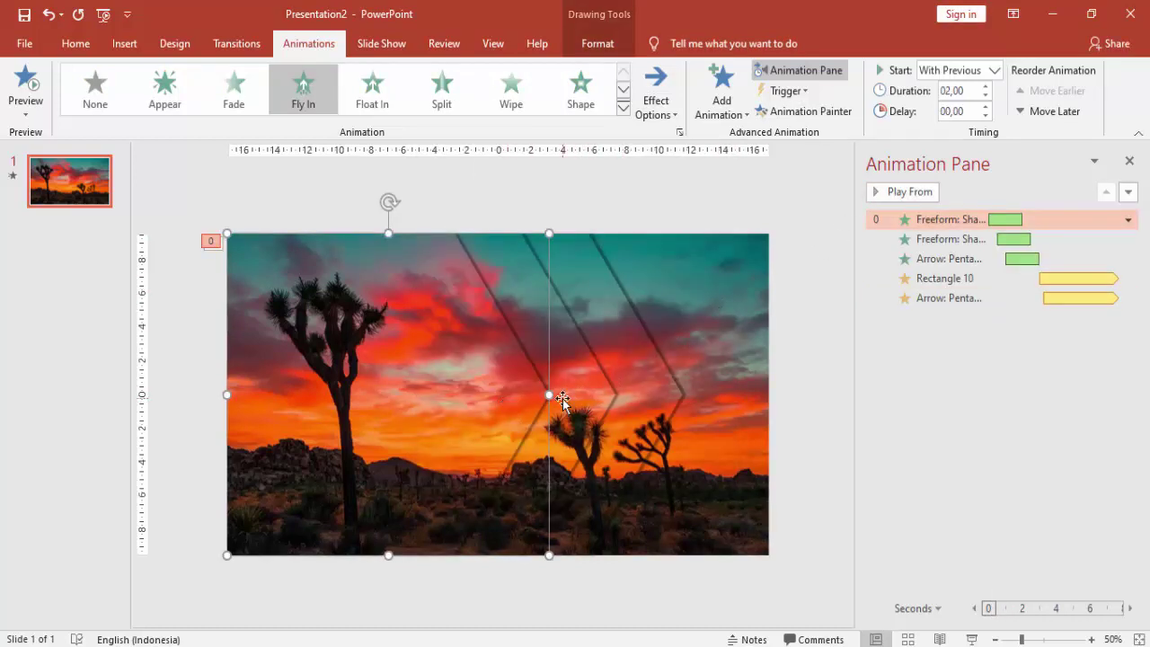
click(595, 397)
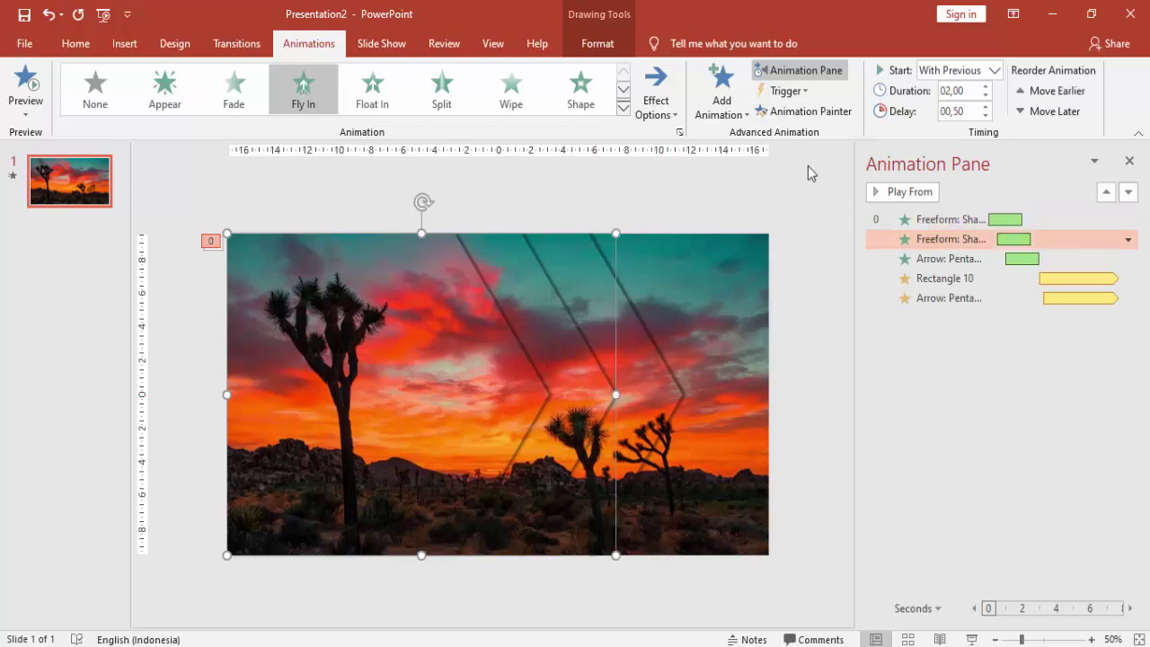
click(746, 112)
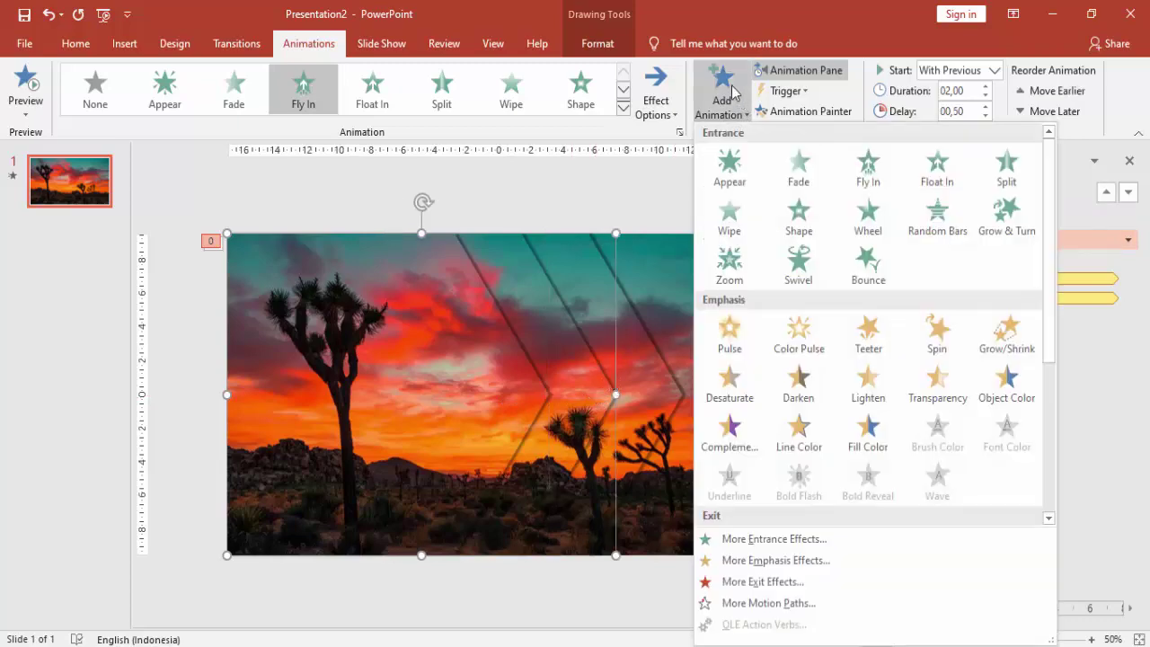
click(1007, 357)
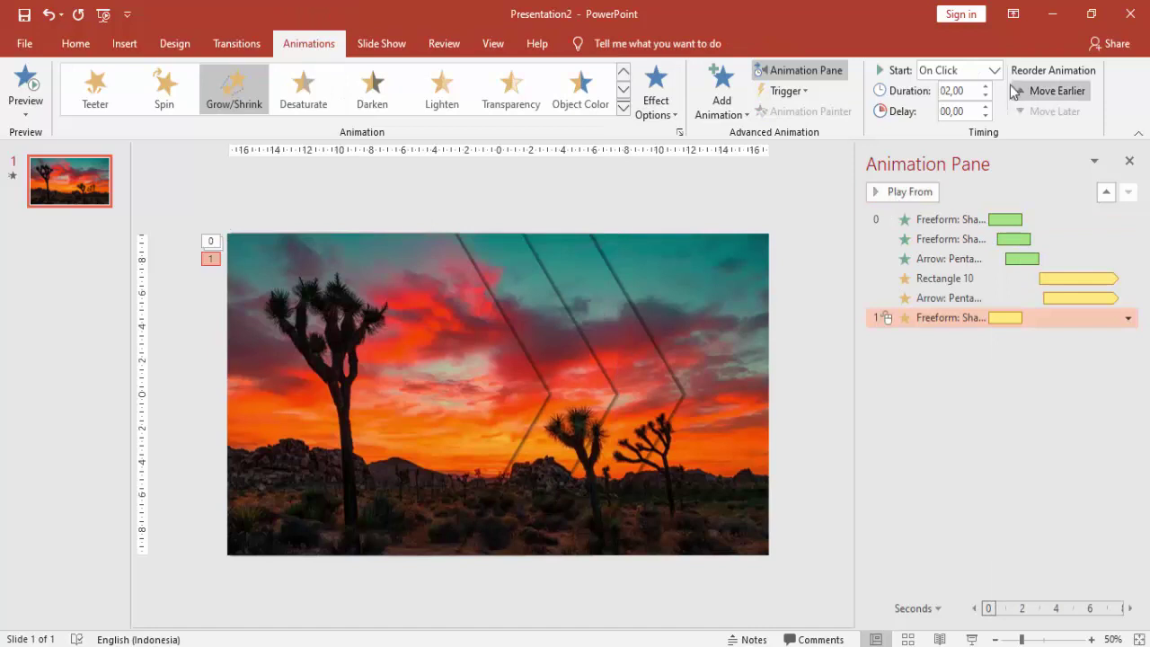
click(994, 70)
click(950, 105)
Set the chevron effect's duration to 4 seconds and its delay to 3.5 seconds.
triple_click(957, 112)
text(03,25)
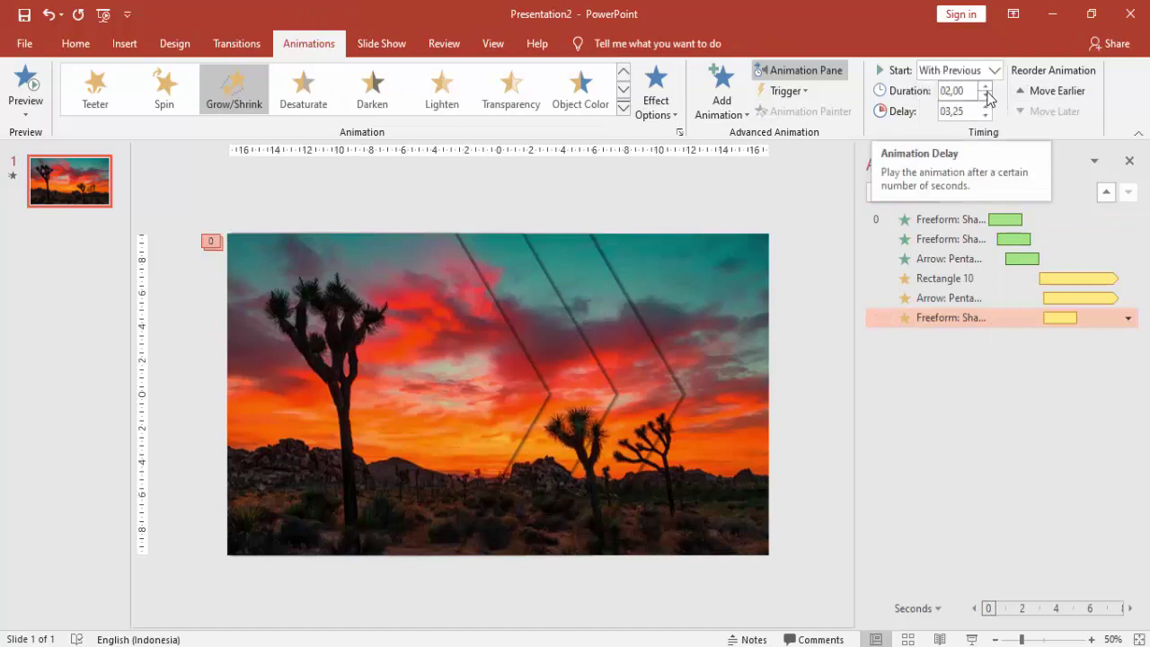
drag(940, 92, 974, 94)
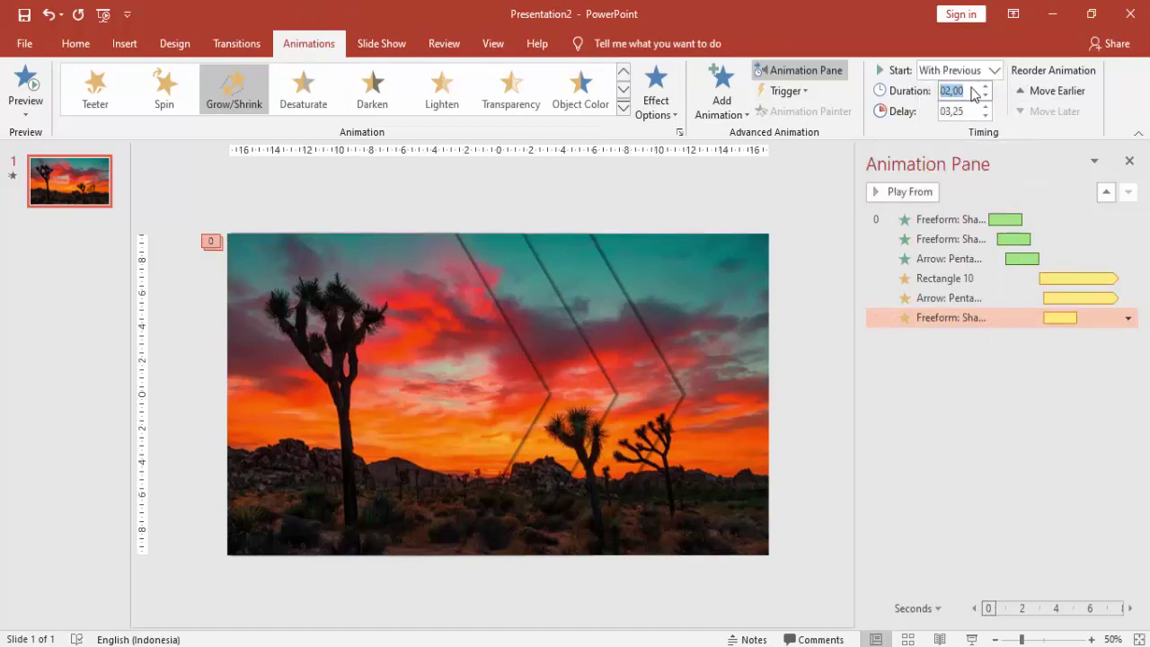
text(4)
key(Tab)
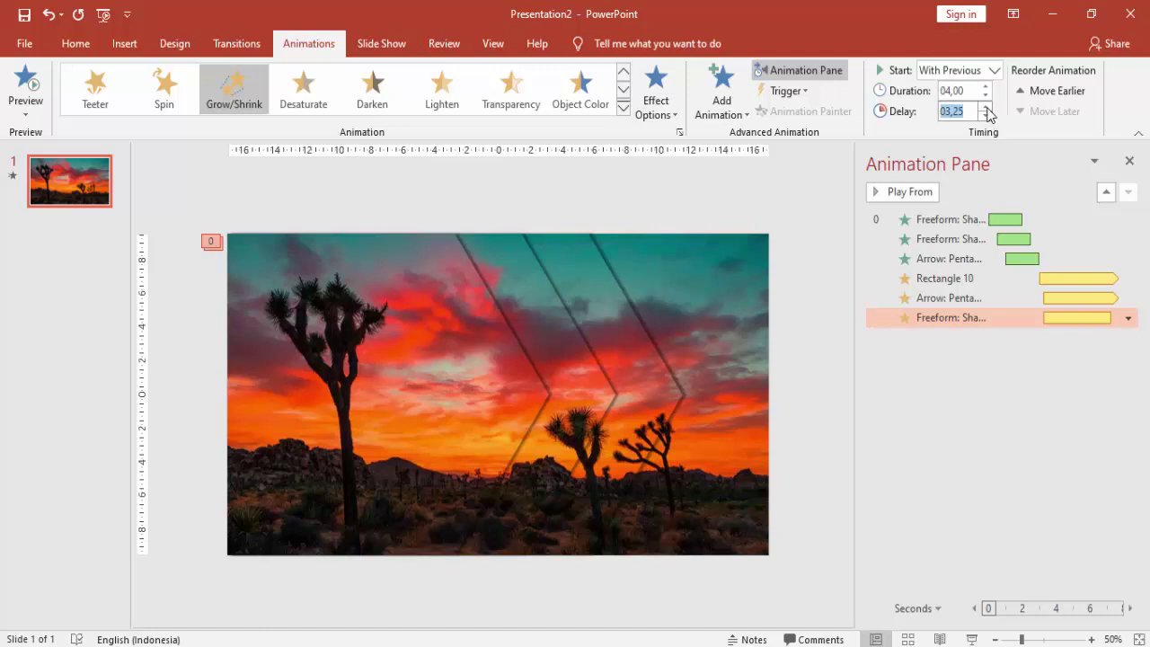
click(986, 107)
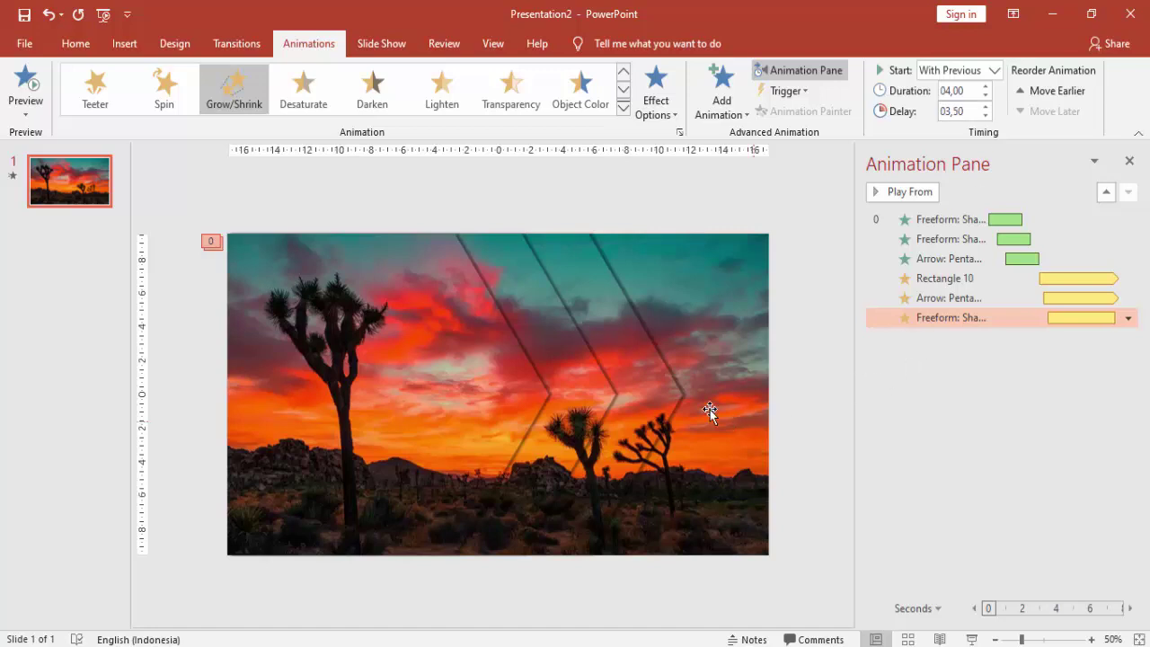
Make the chevron's Grow/Shrink repeat until end of slide with a custom 120% size.
double_click(1056, 318)
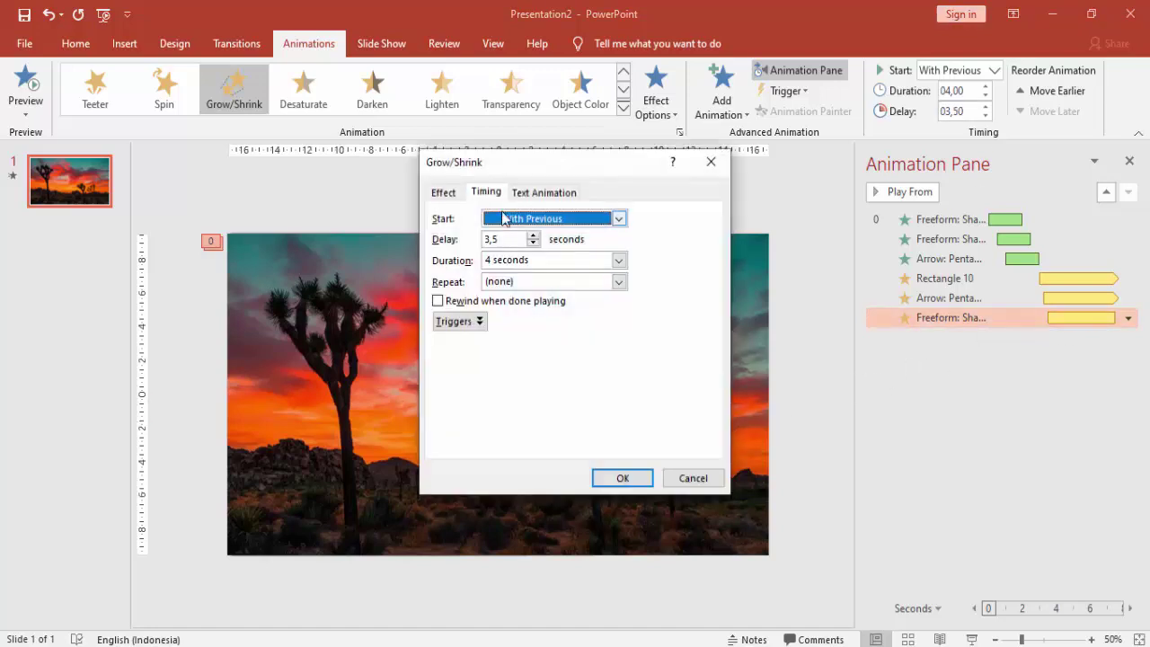
click(620, 283)
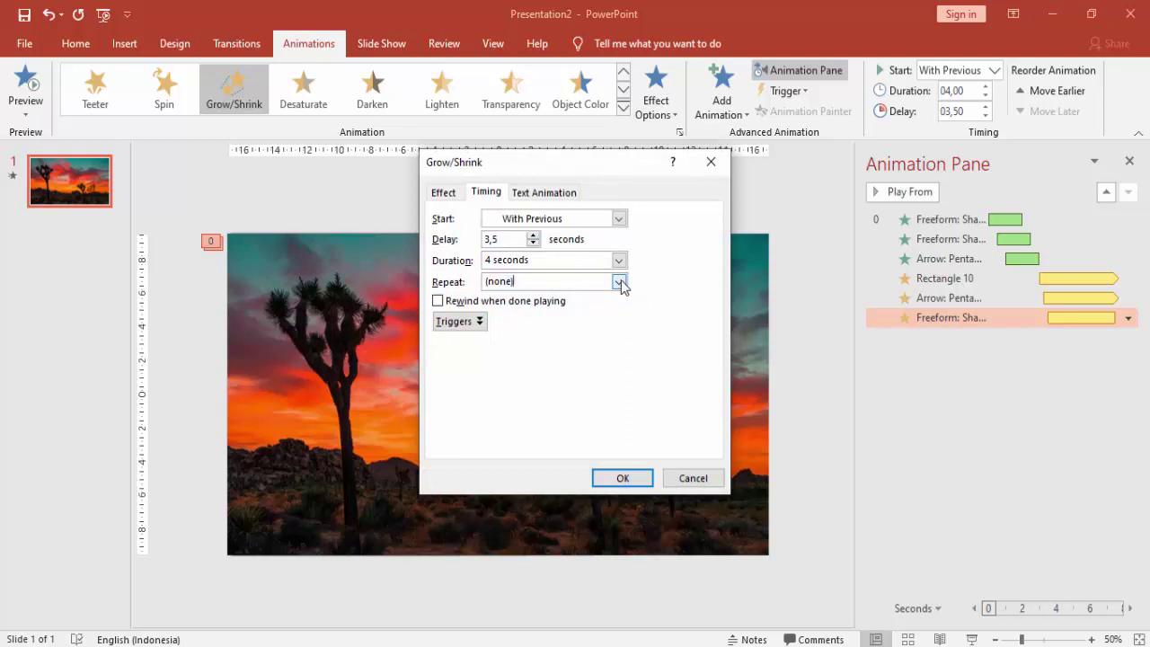
click(620, 283)
click(539, 381)
click(445, 192)
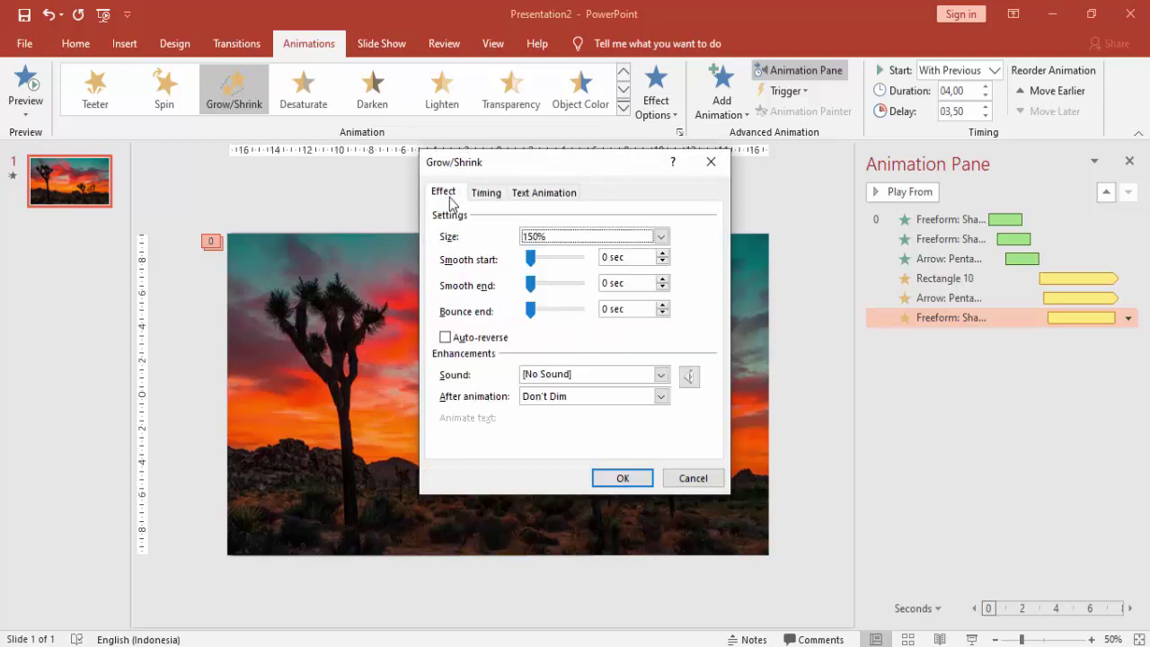
click(559, 239)
text(120)
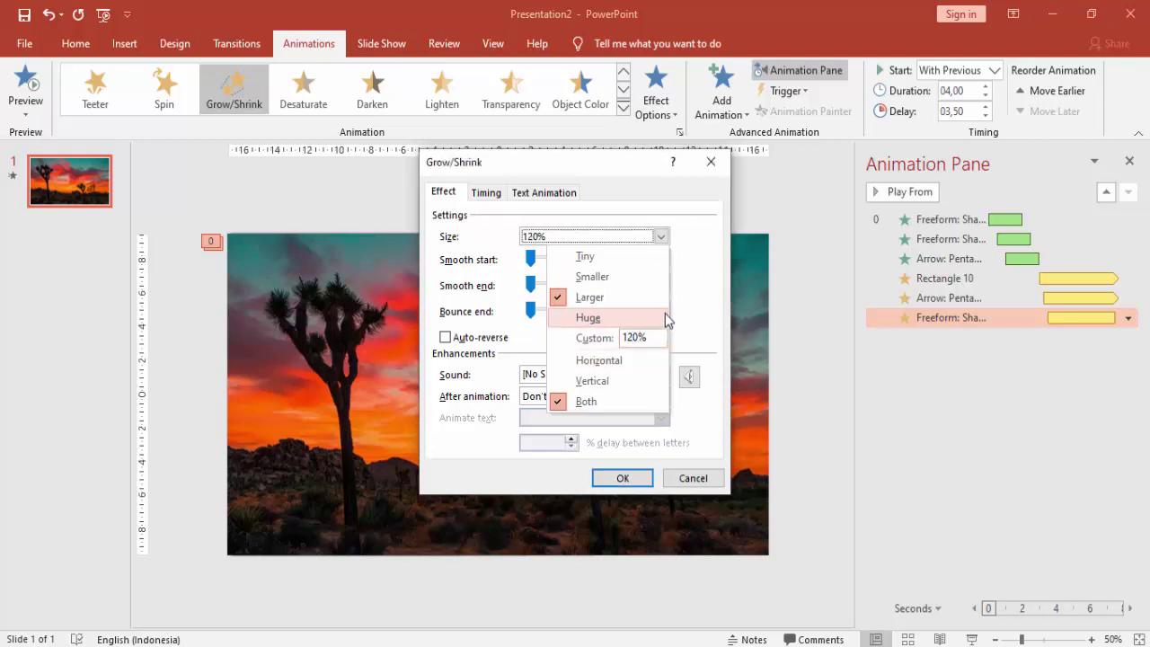
key(Return)
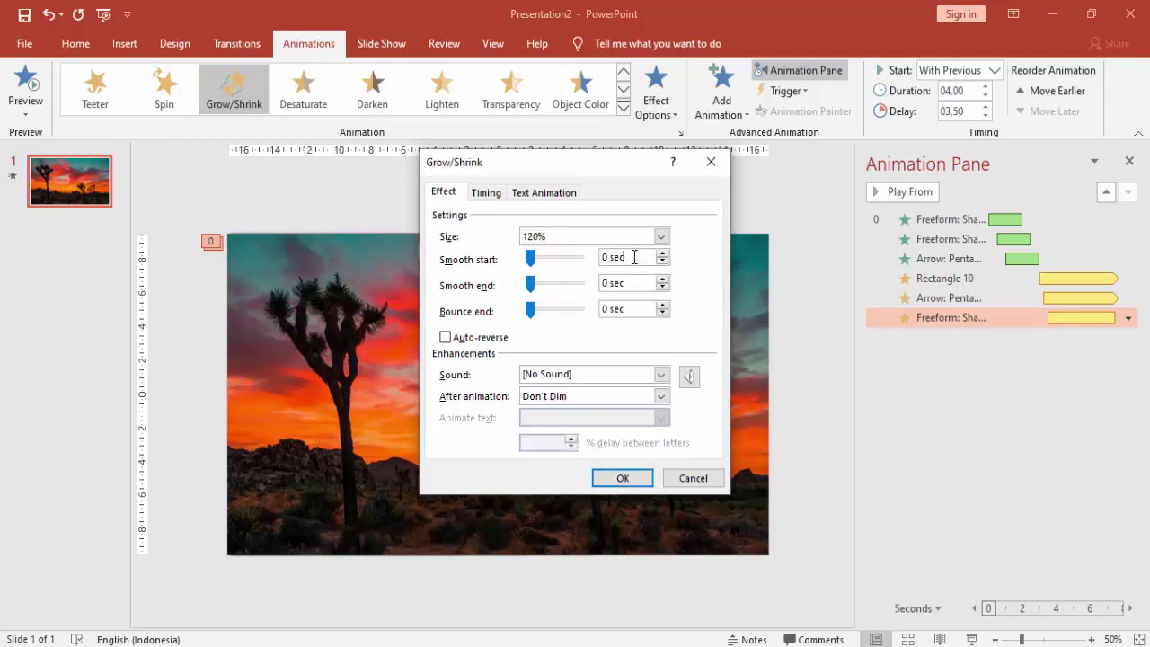
Set 1-second smooth start and end with auto-reverse, and apply the effect settings.
mouse_move(633, 258)
mouse_down()
mouse_move(598, 258)
mouse_move(599, 284)
mouse_up()
text(1)
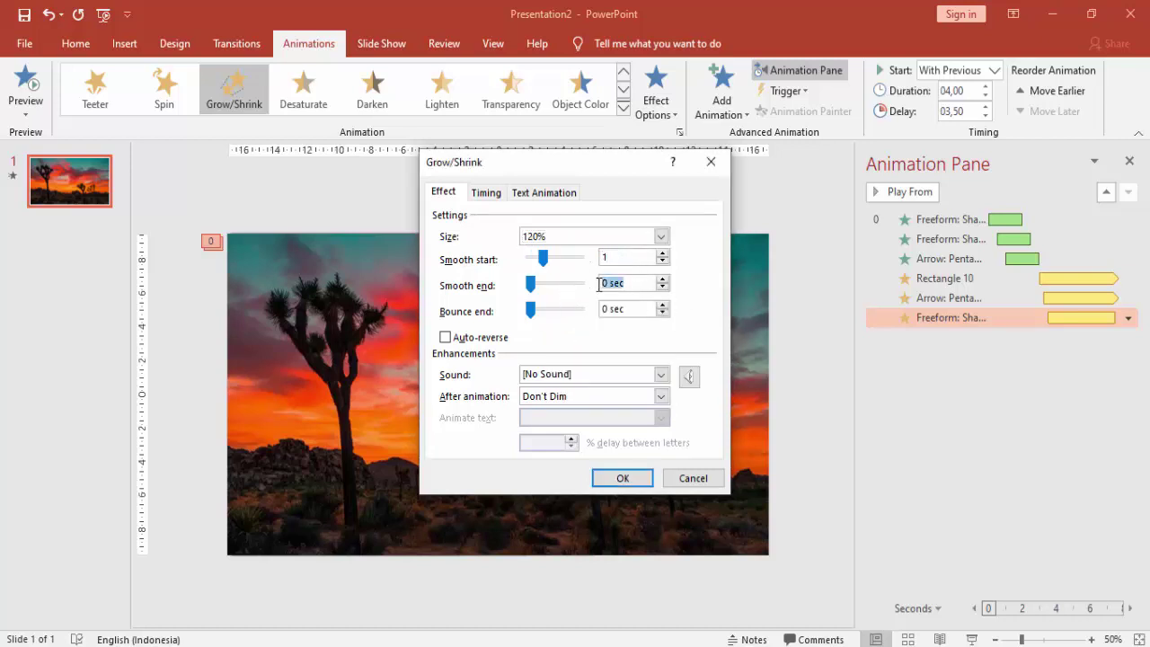
text(1)
key(Tab)
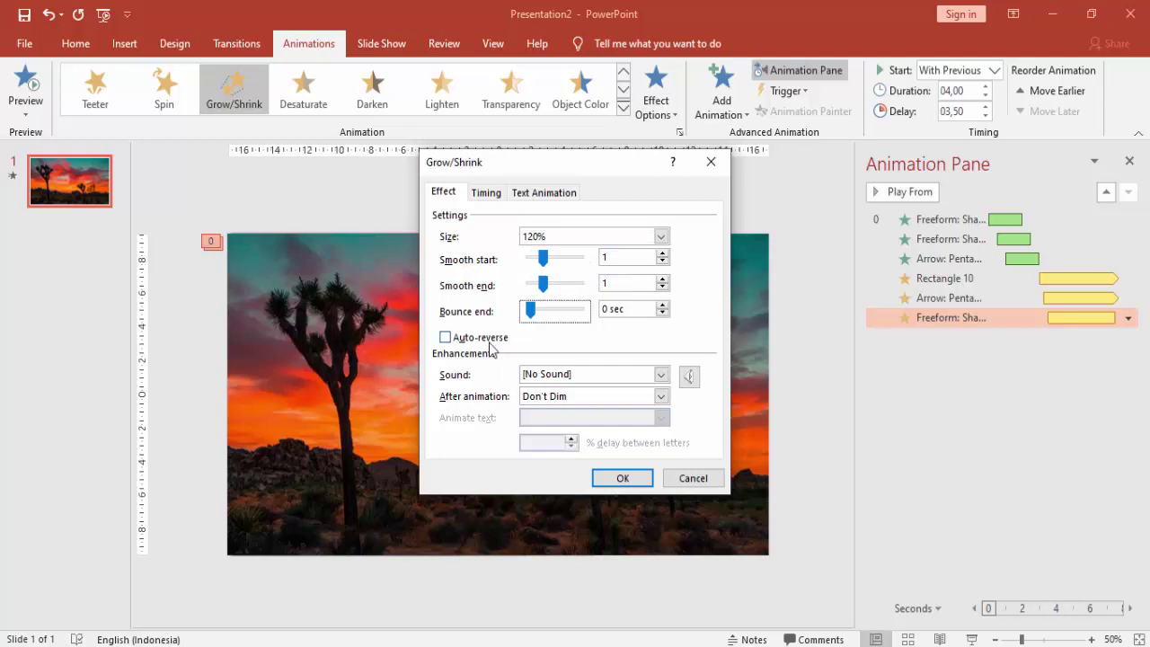
click(494, 339)
click(623, 479)
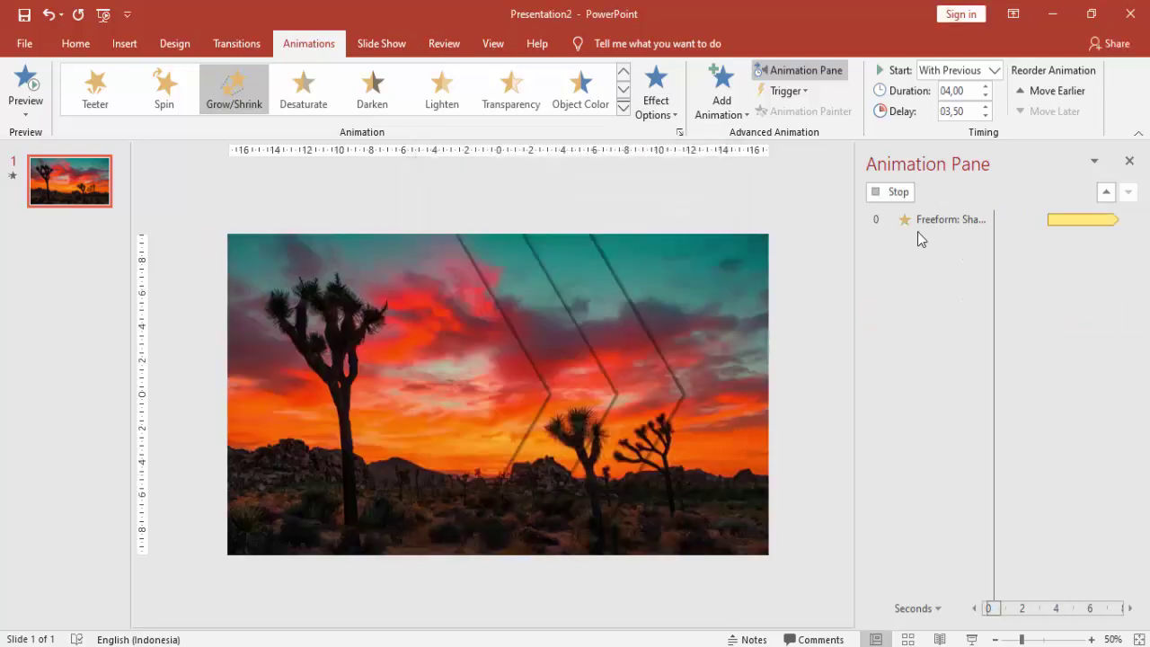
click(413, 373)
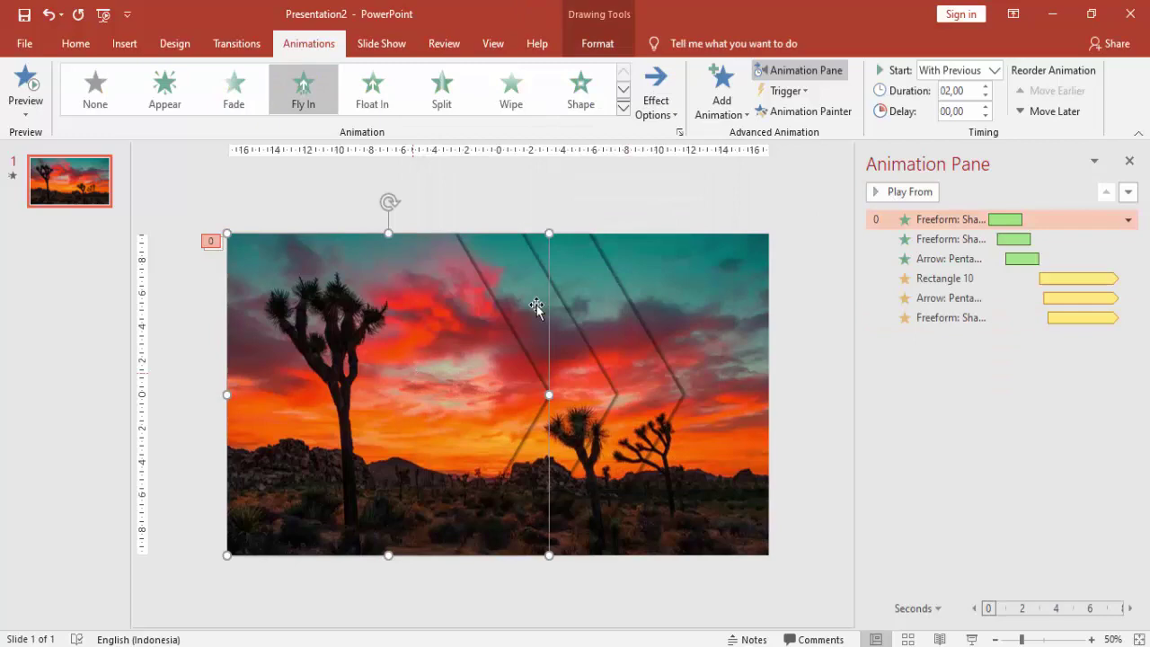
Add a Grow/Shrink to the first chevron, With Previous, 4-second duration, 3.75-second delay.
click(721, 94)
click(1008, 337)
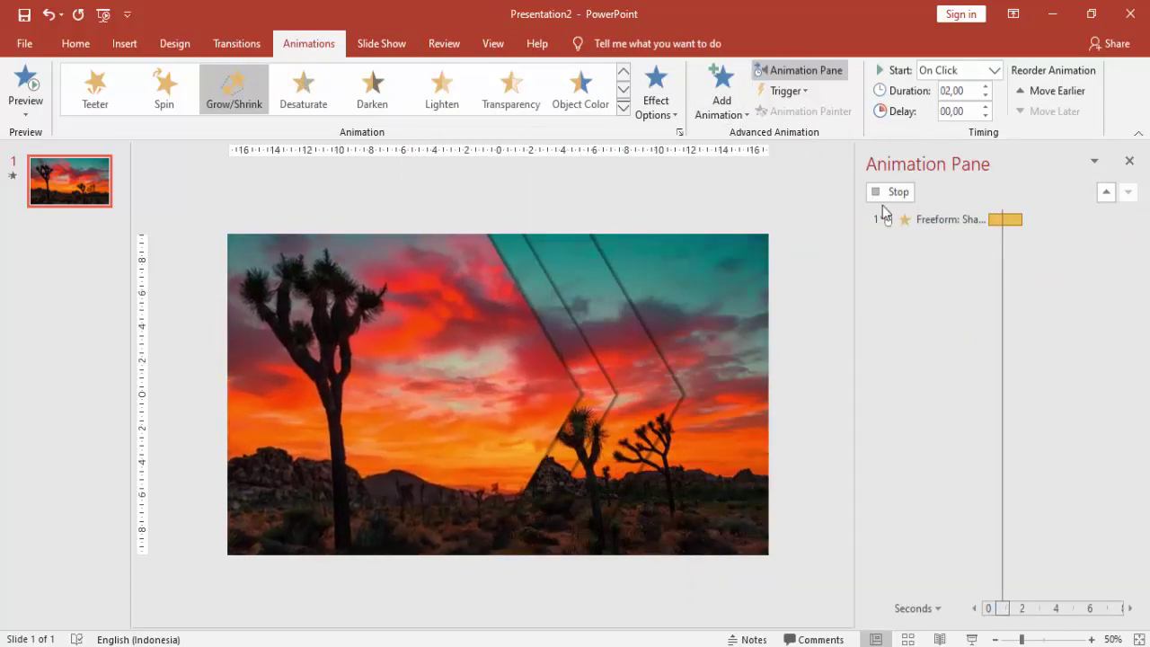
click(959, 70)
click(953, 97)
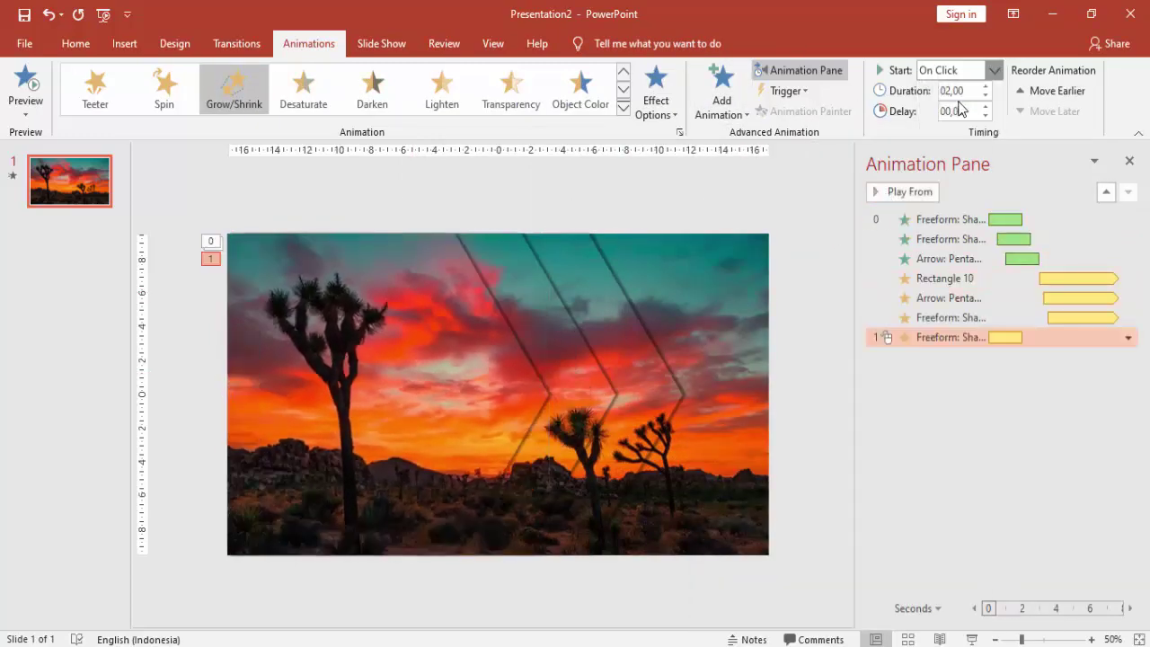
click(966, 93)
text(4)
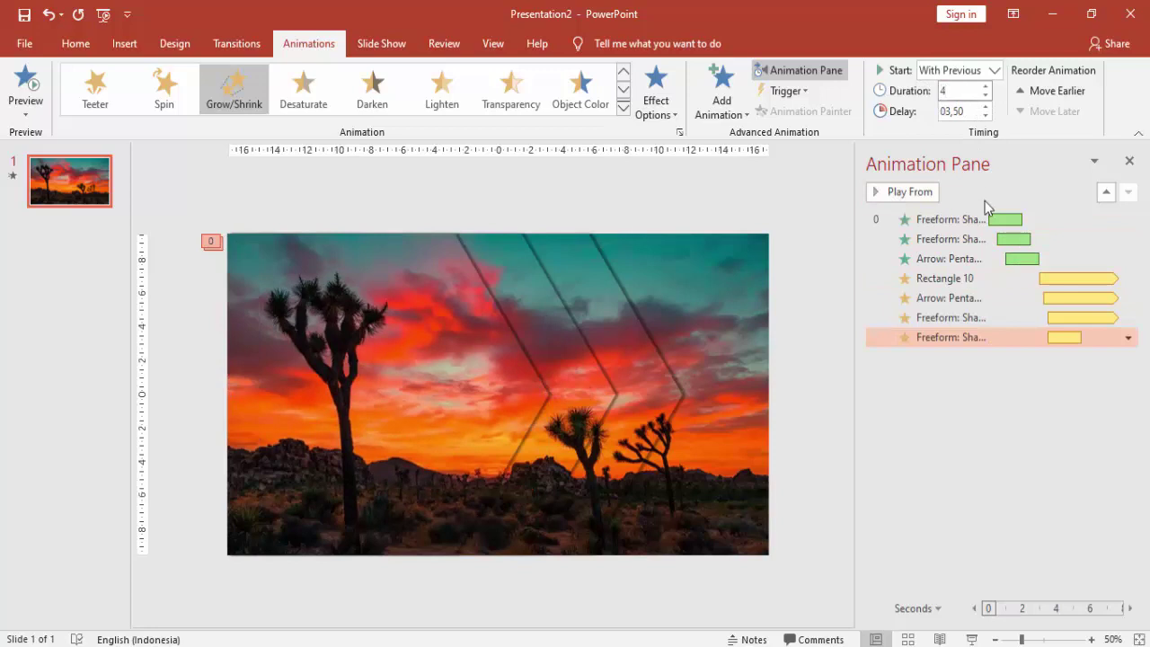
key(Tab)
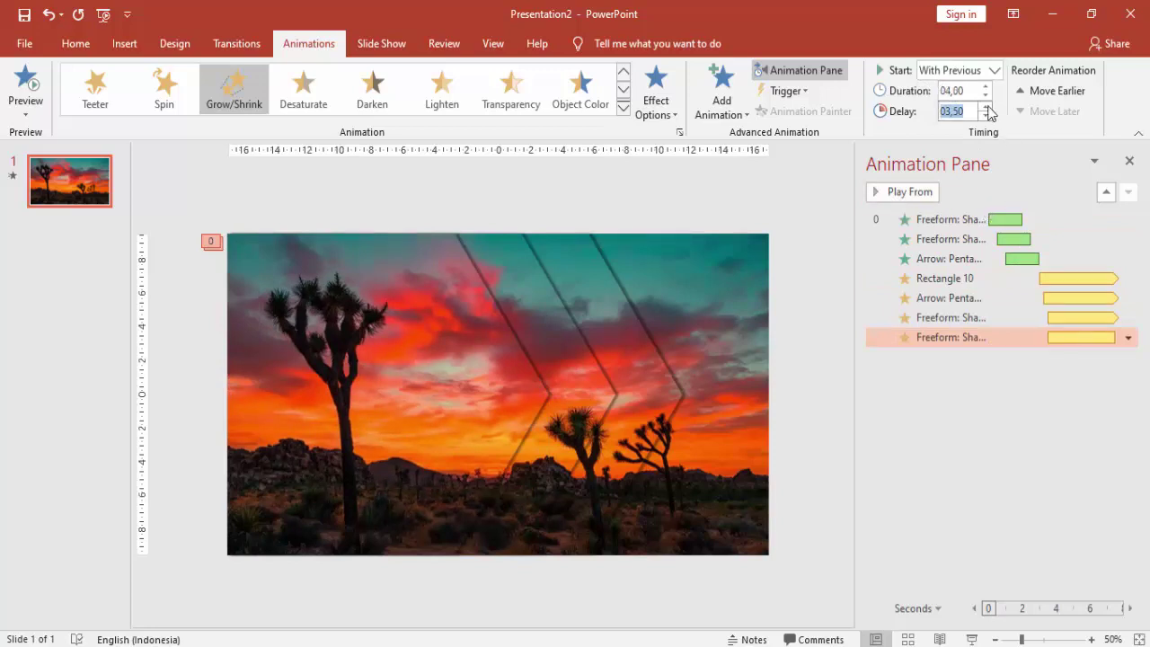
click(987, 106)
Make the chevron's Grow/Shrink repeat until end of slide at a custom 120% size.
double_click(1061, 337)
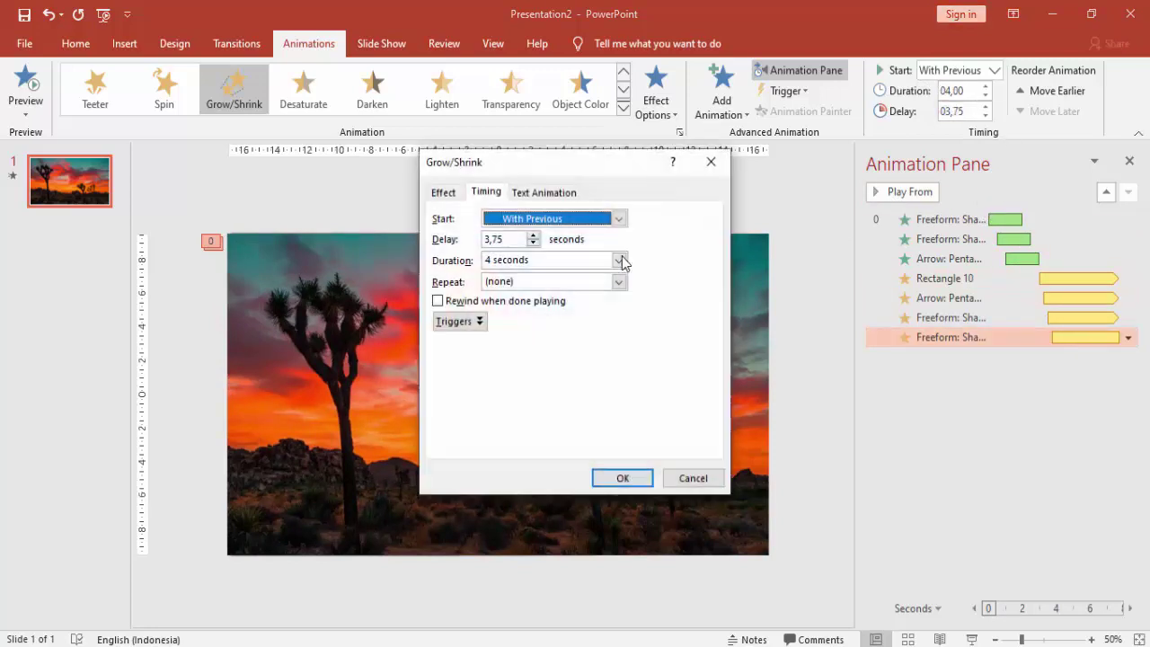
click(618, 282)
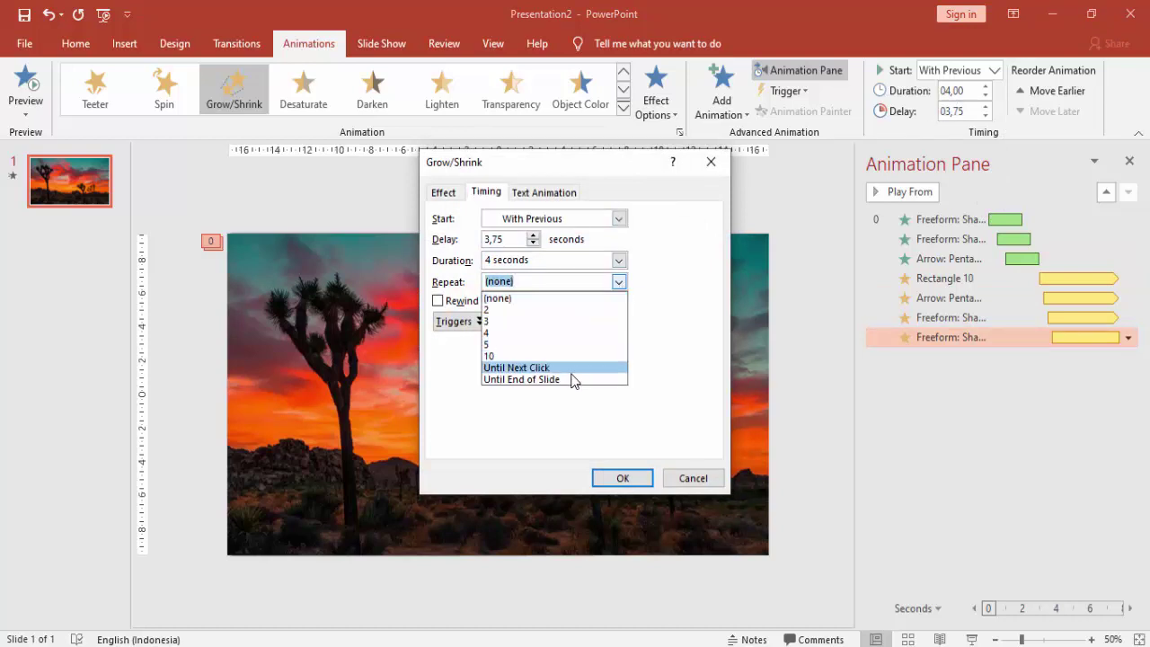
click(521, 380)
click(444, 192)
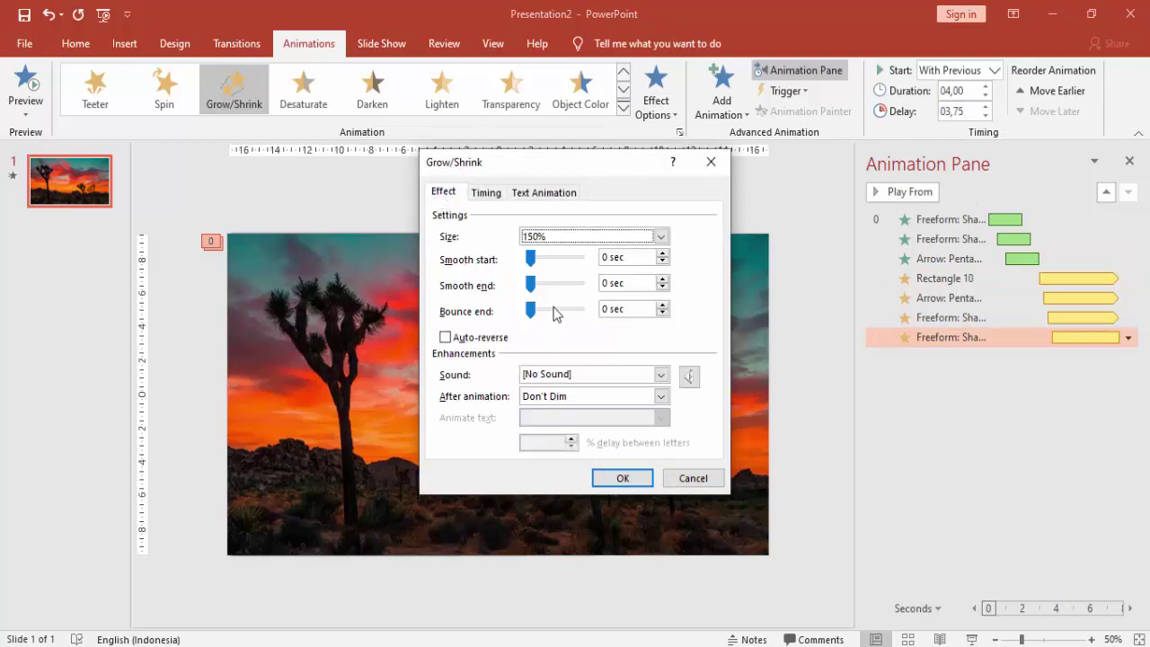
click(576, 238)
click(636, 338)
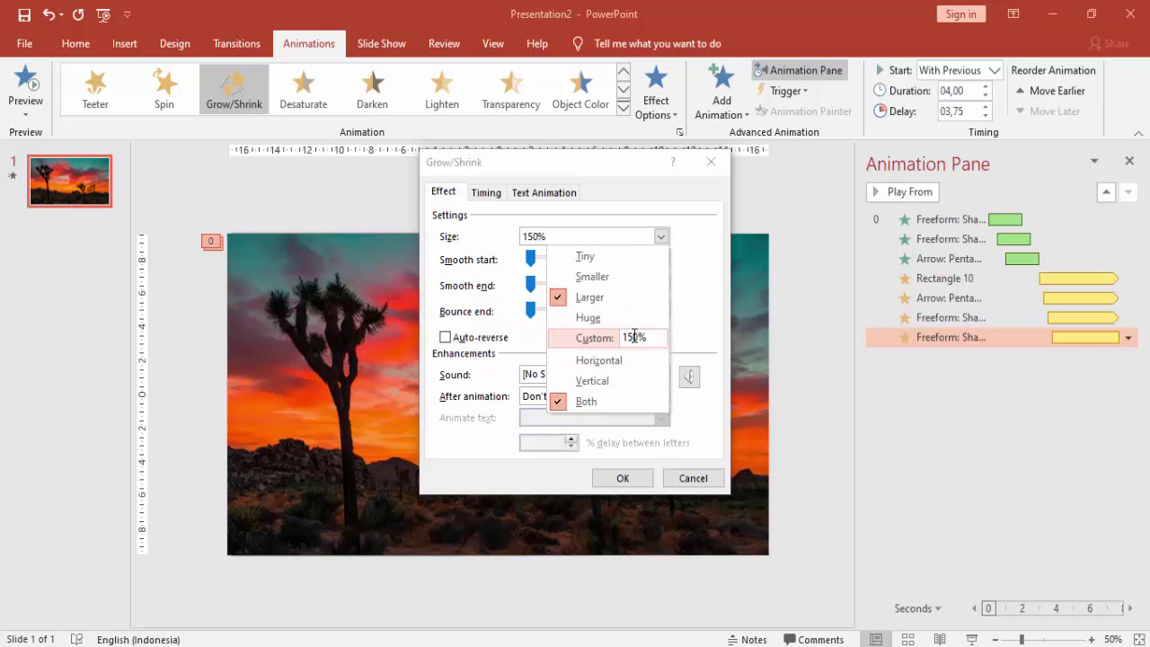
text(120)
key(Return)
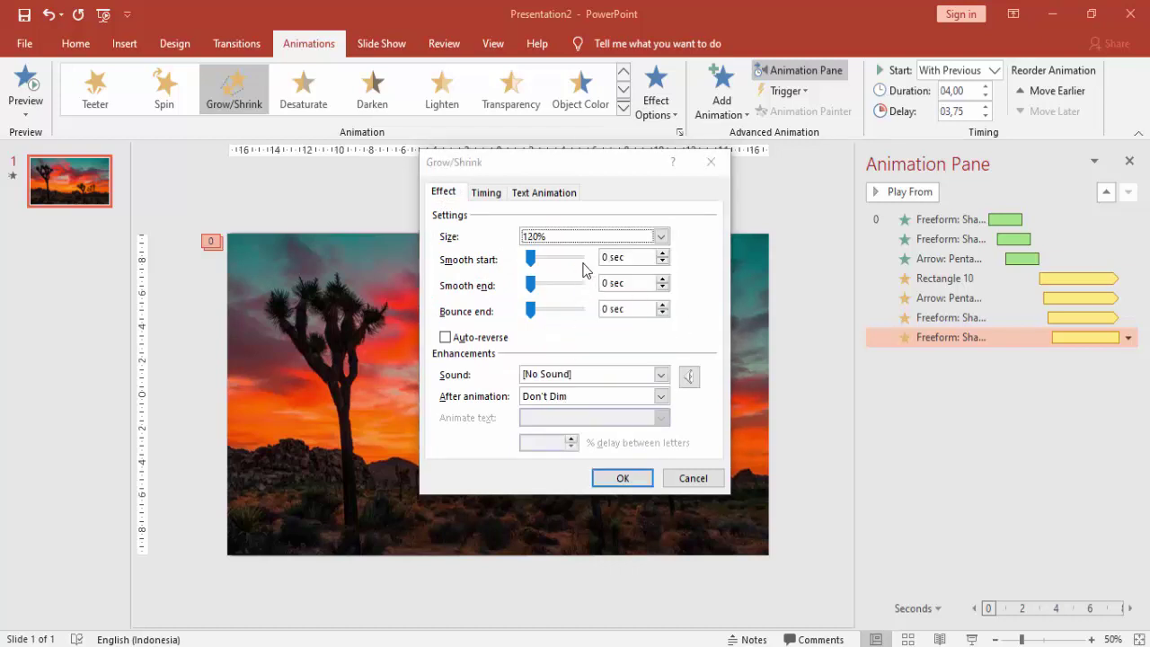
Give the pulse 1-second smooth start and end with auto-reverse, then apply and stop the preview.
click(637, 258)
mouse_move(637, 257)
mouse_down()
mouse_move(598, 260)
mouse_move(585, 283)
mouse_up()
text(1)
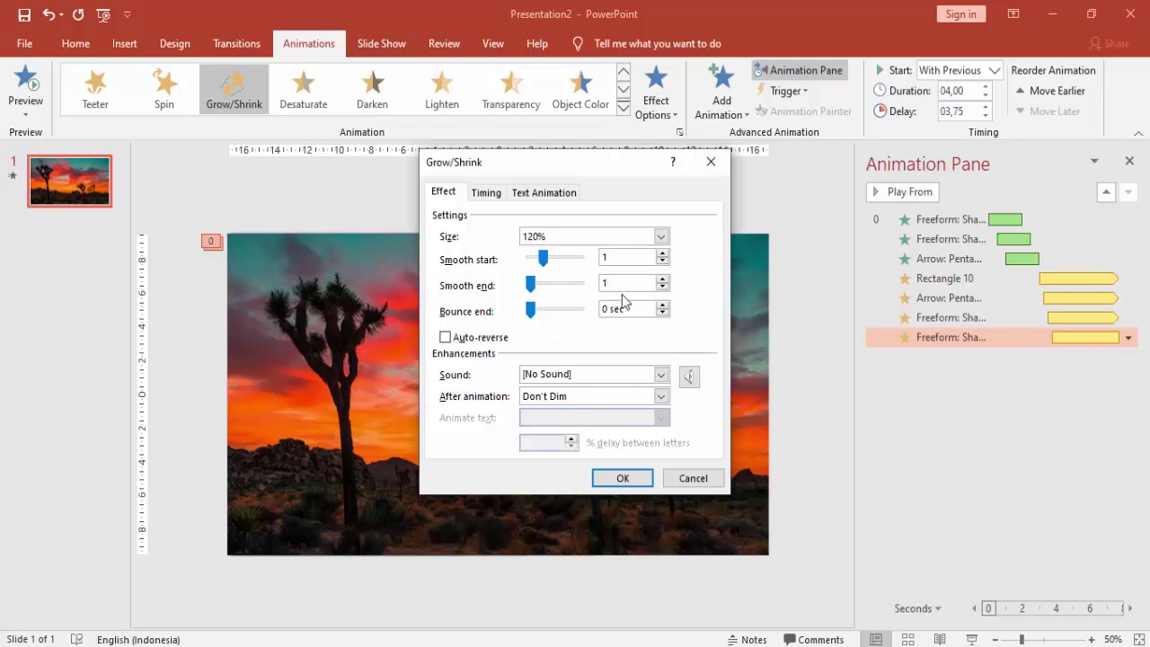
key(Tab)
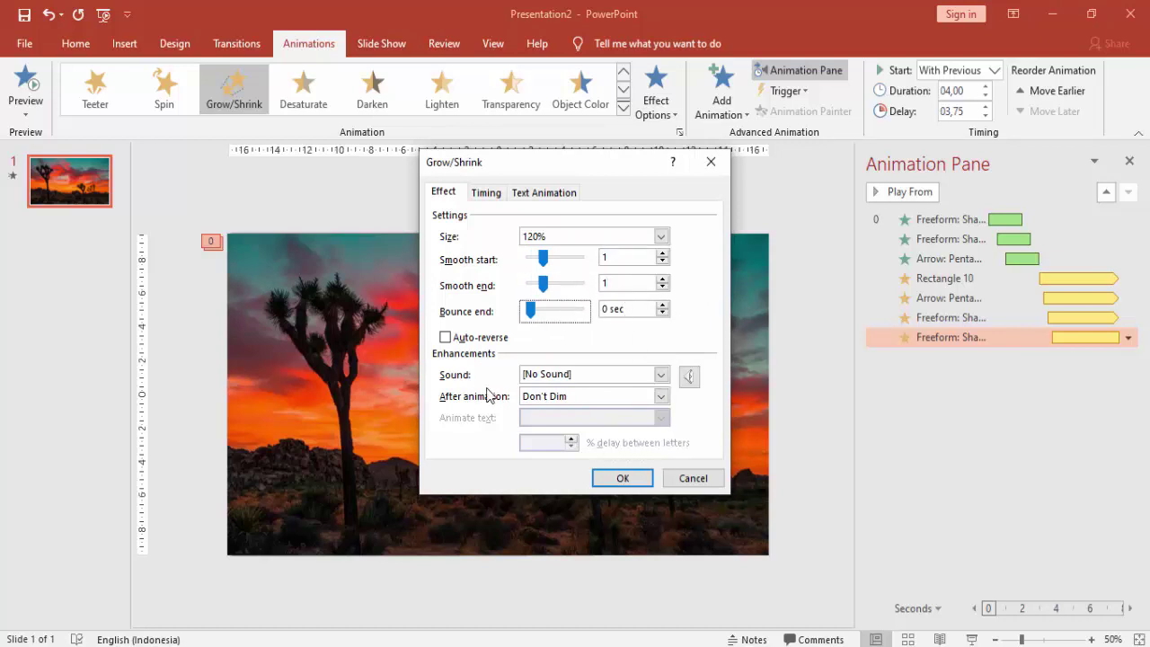
click(481, 339)
click(607, 476)
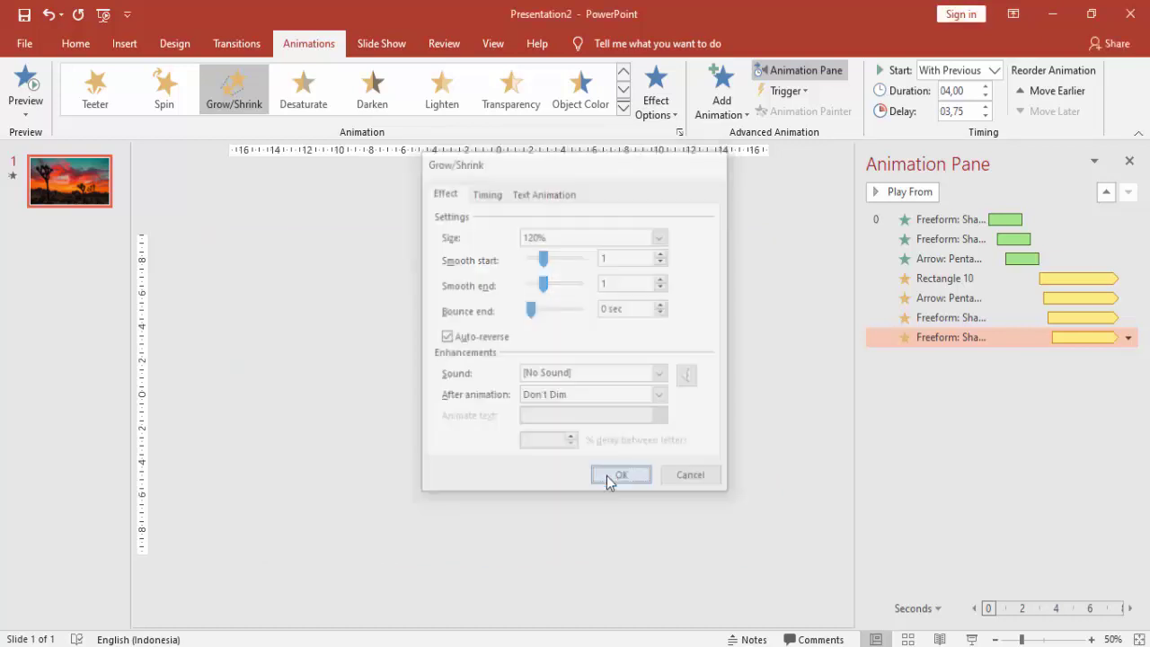
click(576, 340)
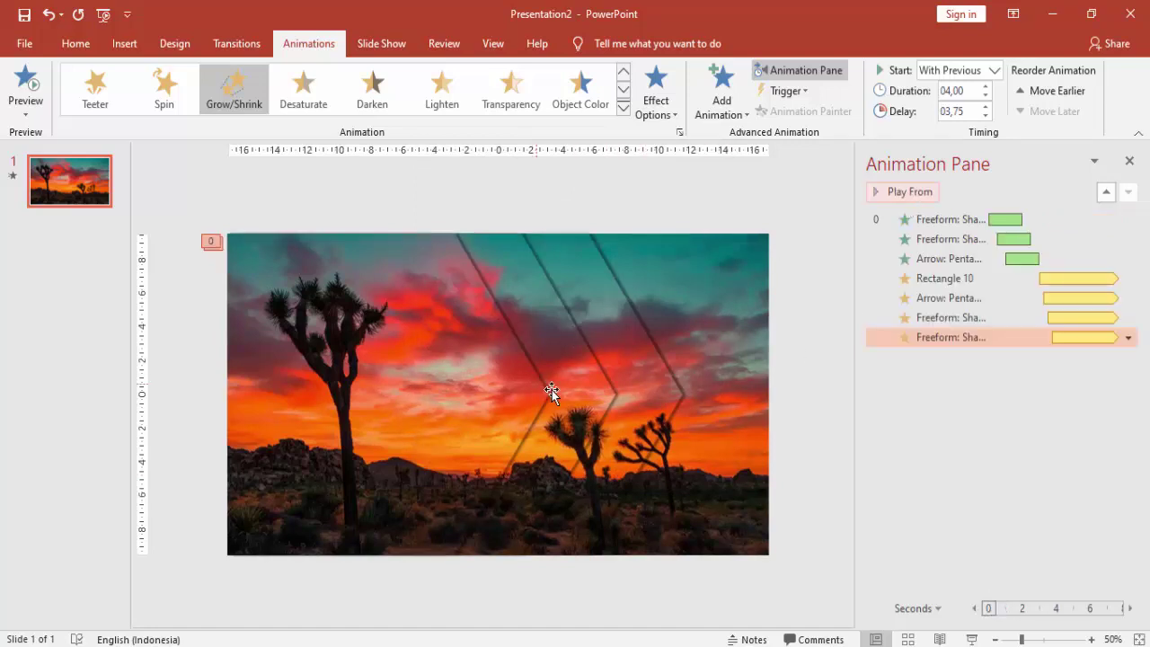
click(585, 390)
click(499, 394)
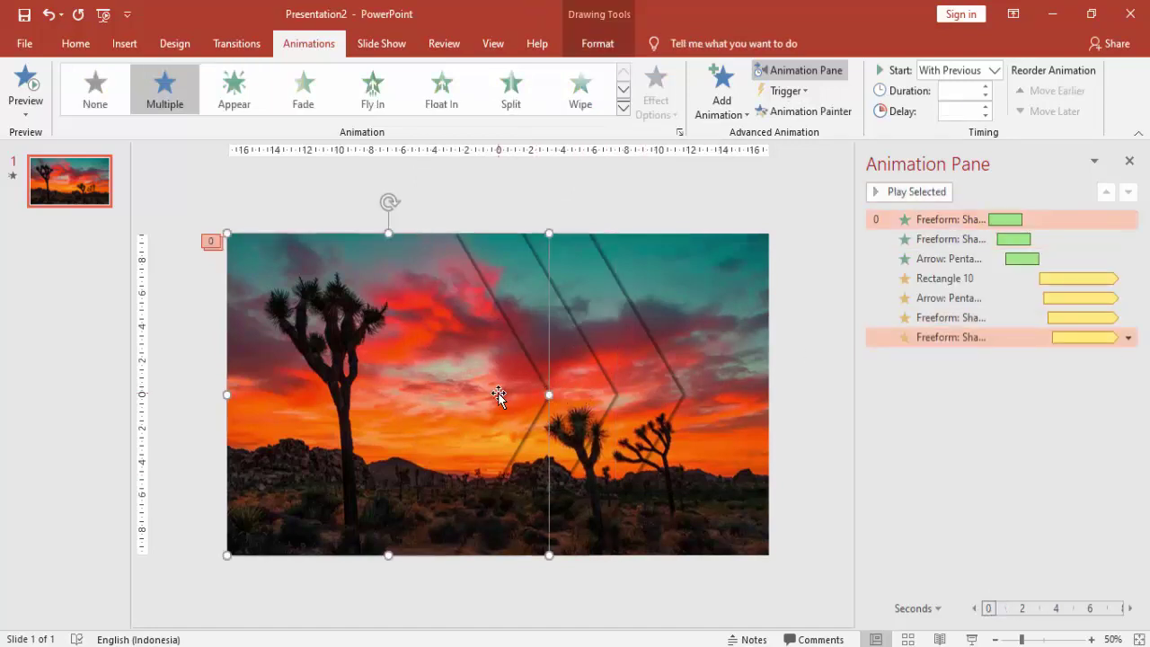
click(817, 379)
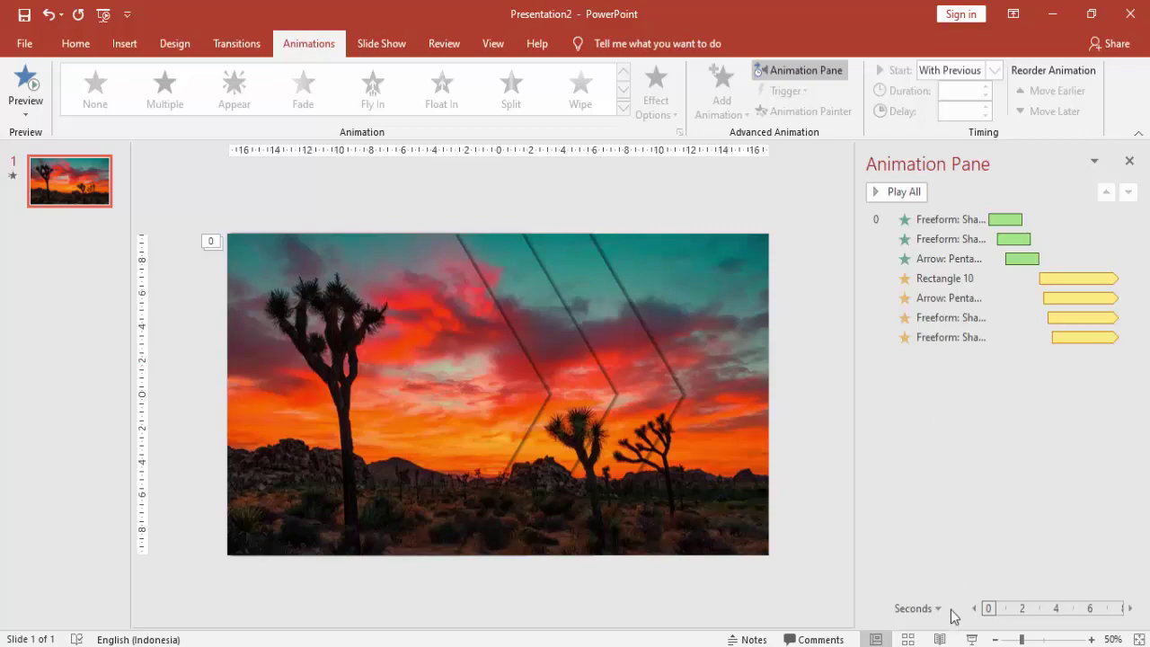
click(971, 639)
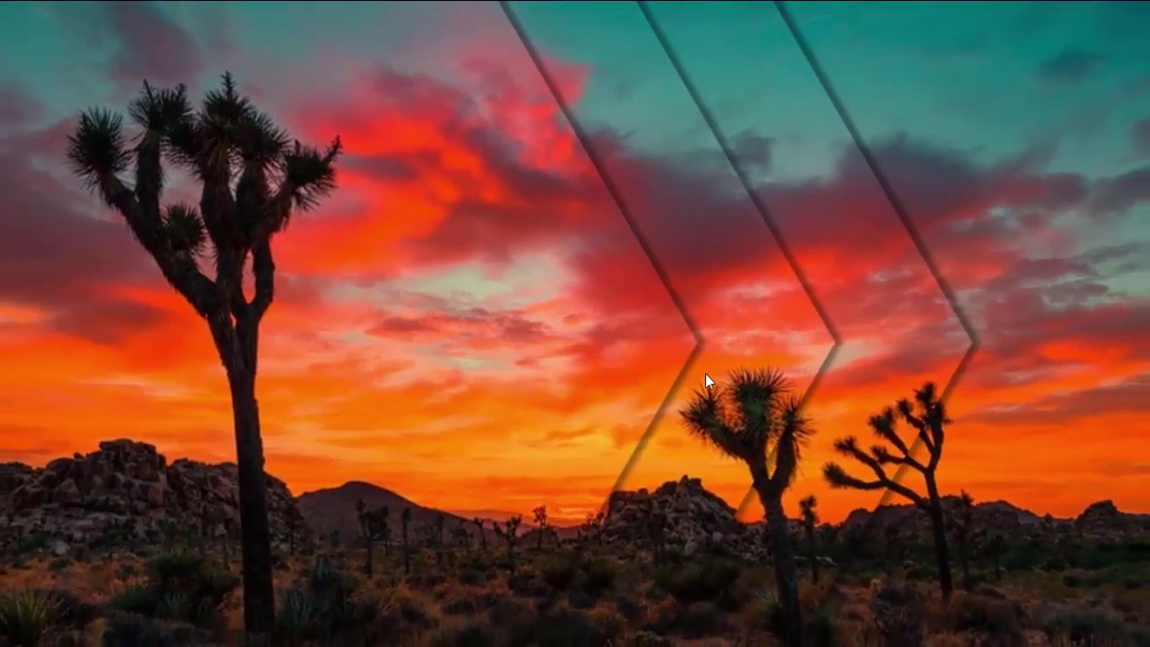
key(Escape)
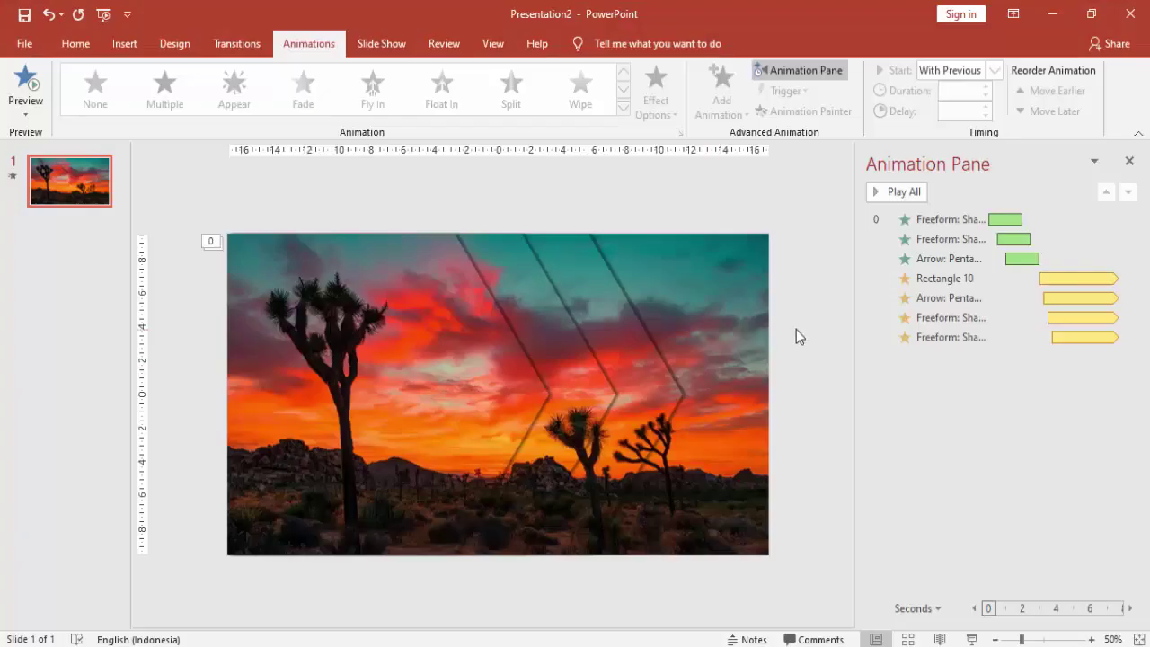
Insert a text box reading 'PRESENTASI KEREN' above the slide.
click(124, 43)
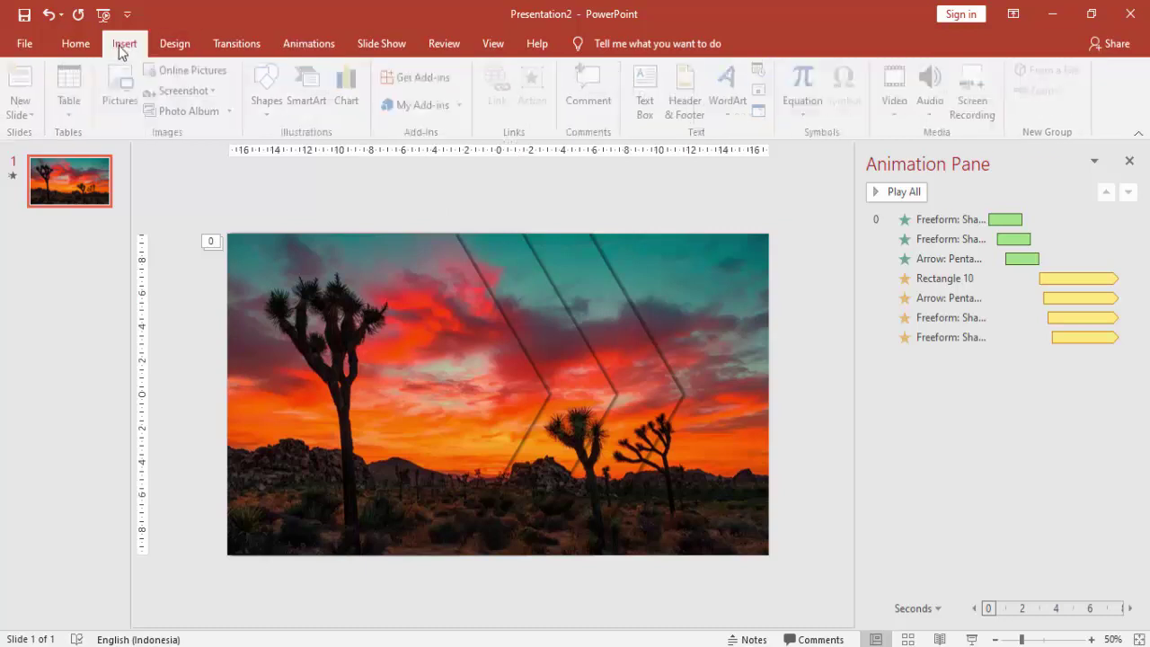
click(647, 90)
click(290, 203)
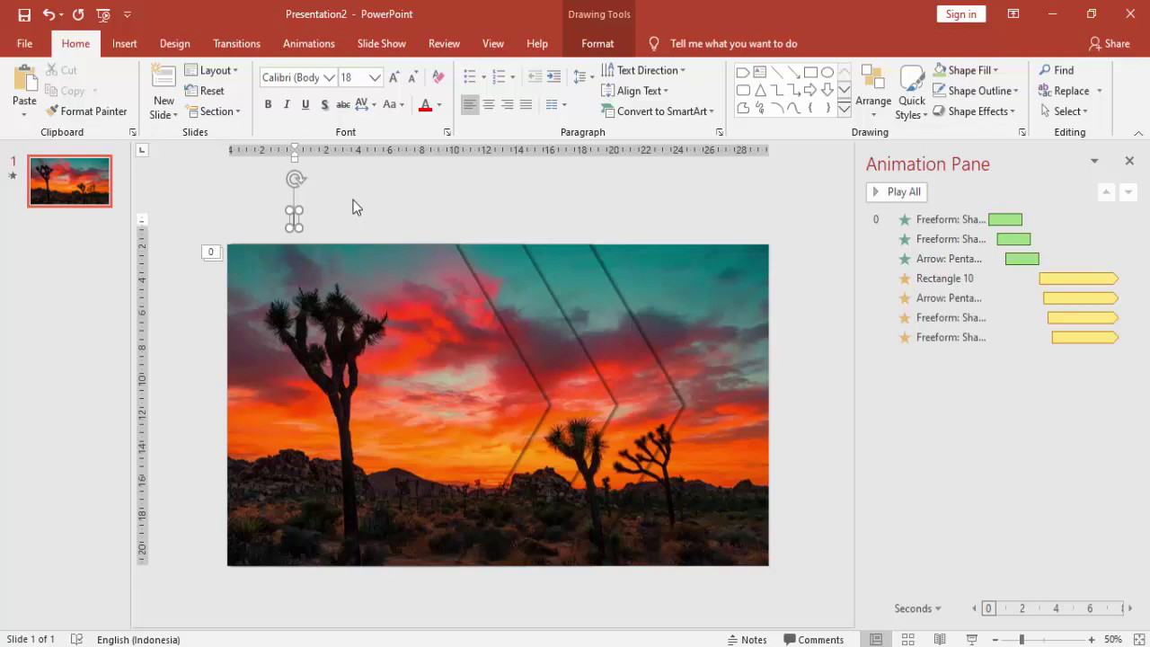
text(PRES)
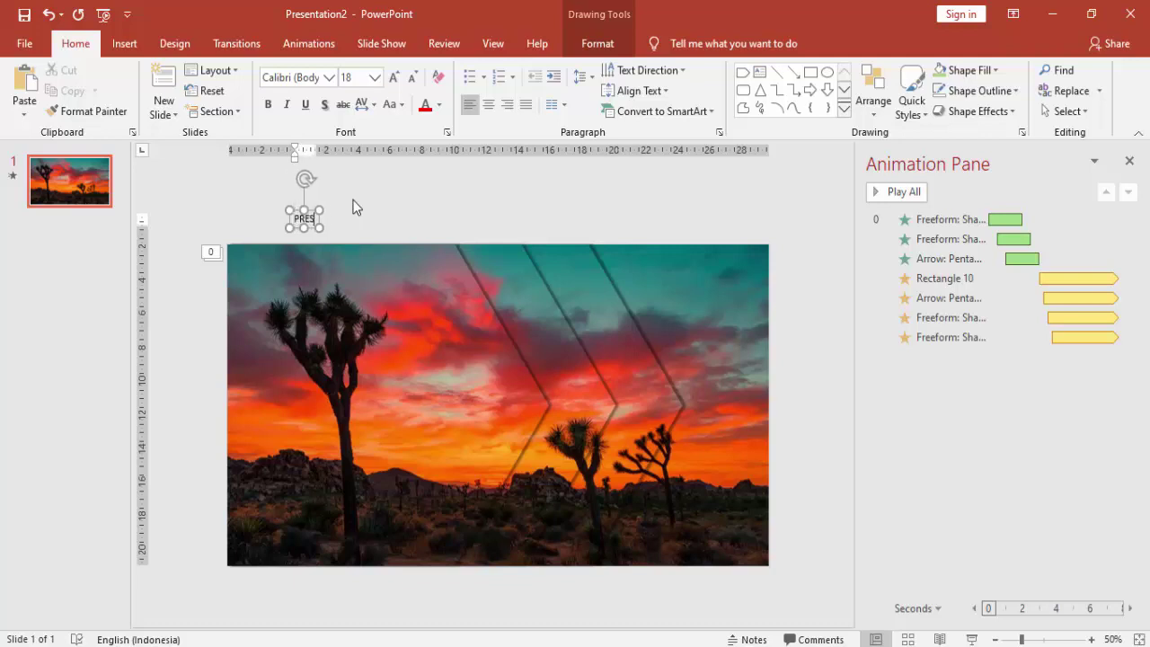
text(ENTASI KEREN)
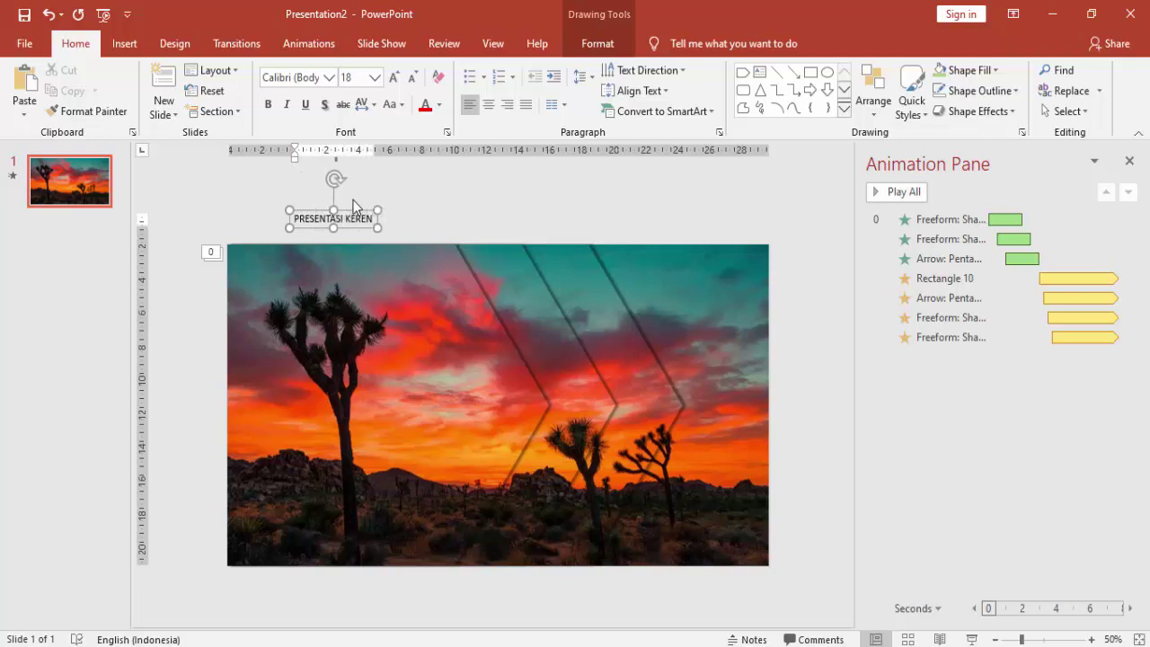
Style the title as white 28-pt League Spartan and move it onto the photo's upper left.
click(357, 208)
click(296, 77)
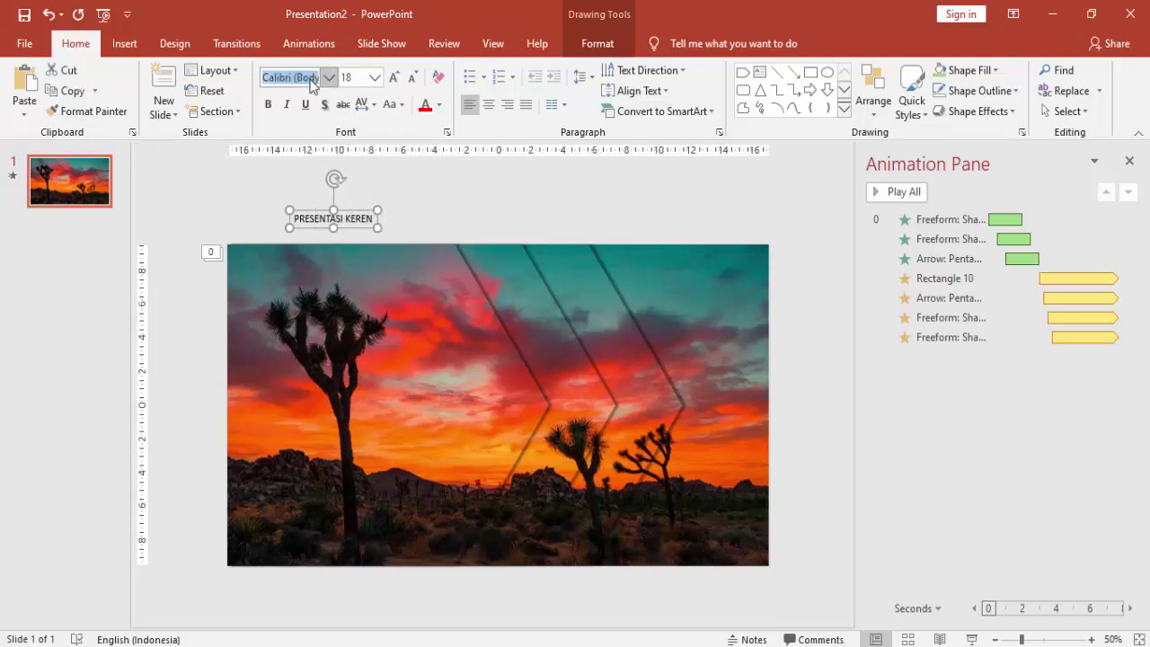
text(League)
key(Return)
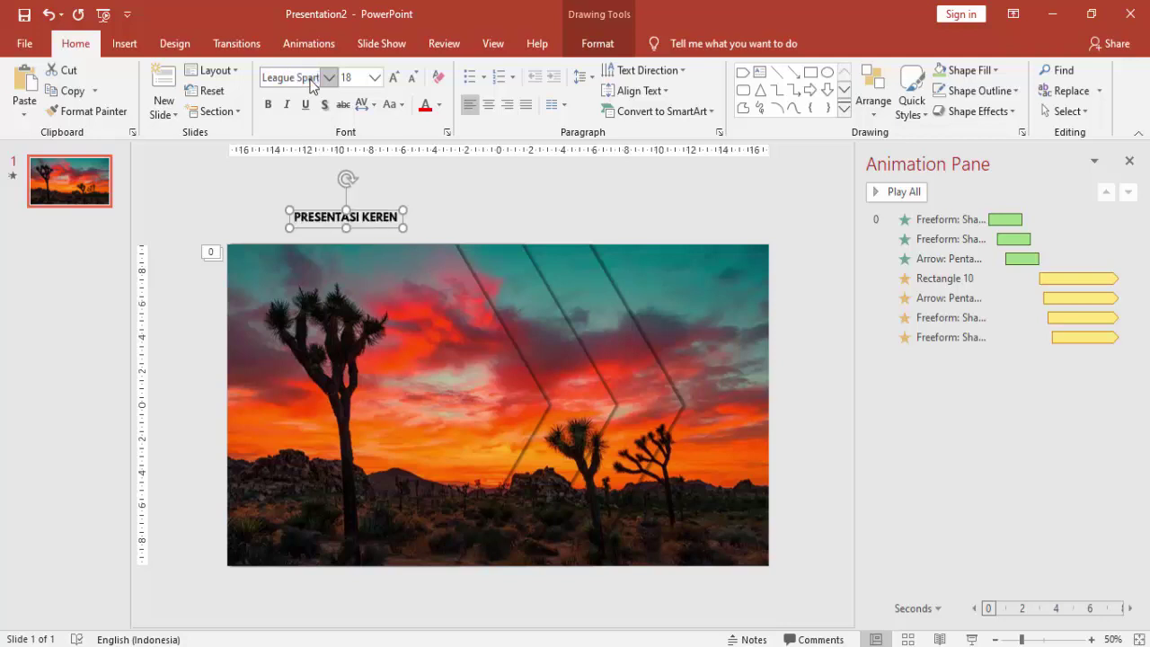
click(439, 105)
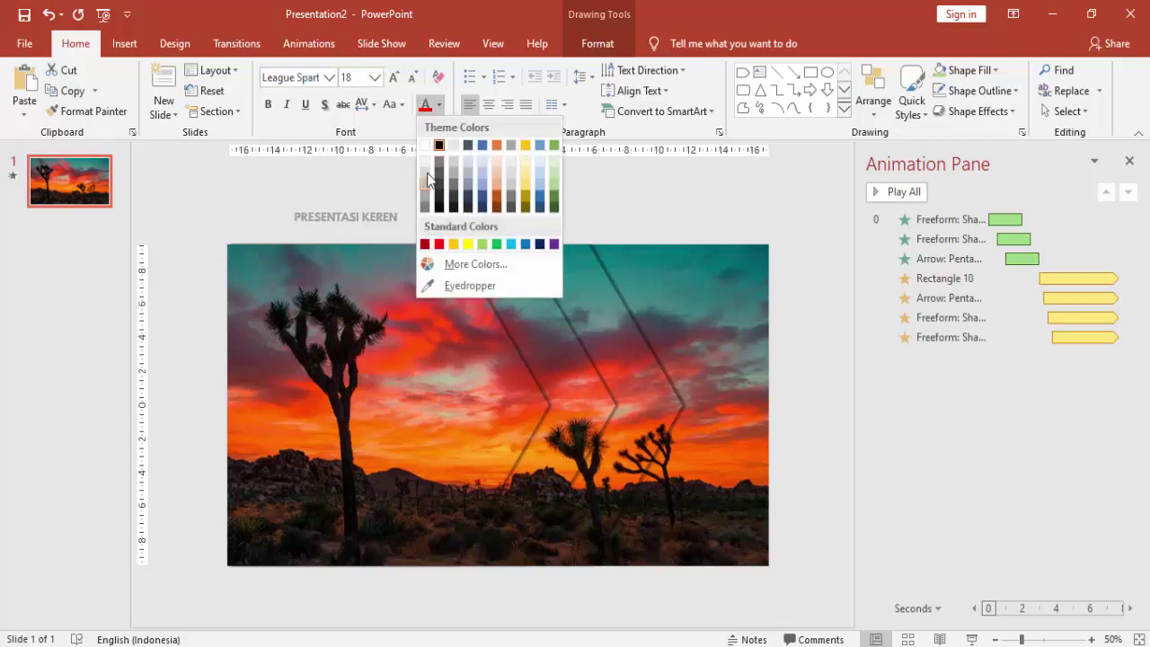
click(424, 147)
drag(376, 210, 385, 329)
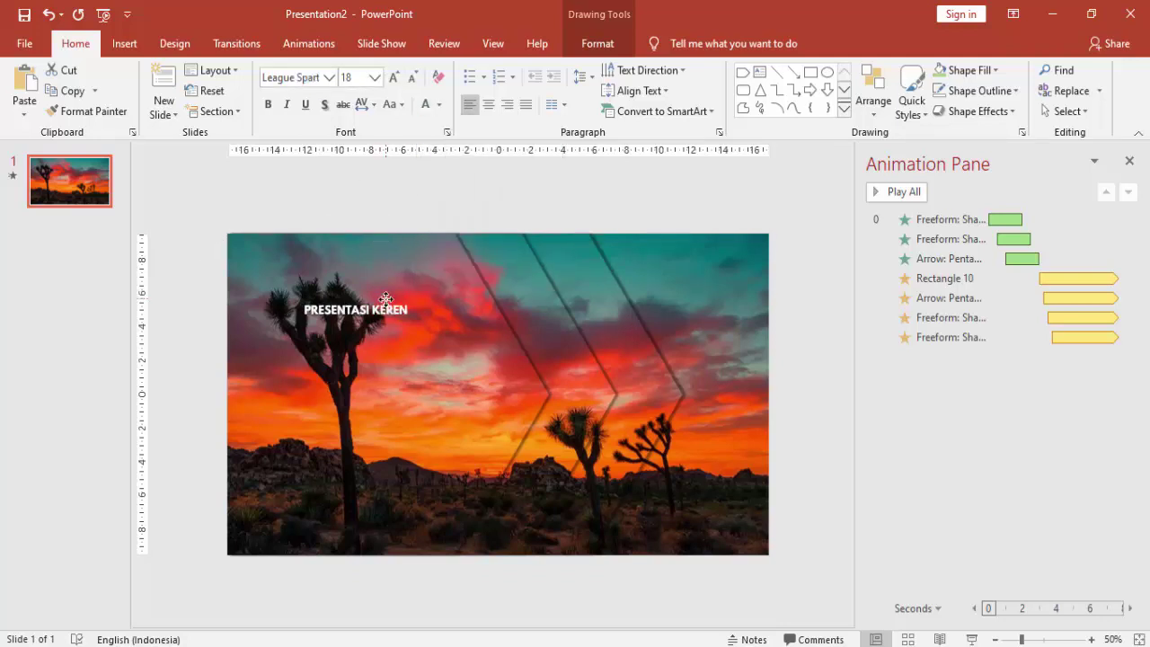
click(440, 105)
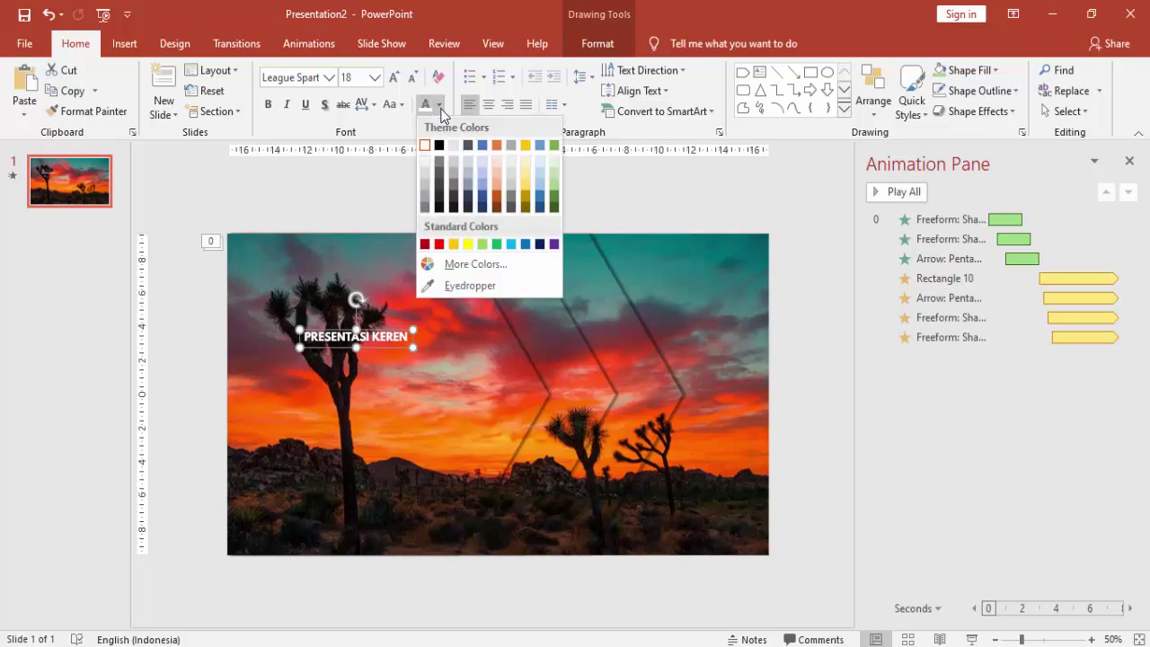
click(376, 79)
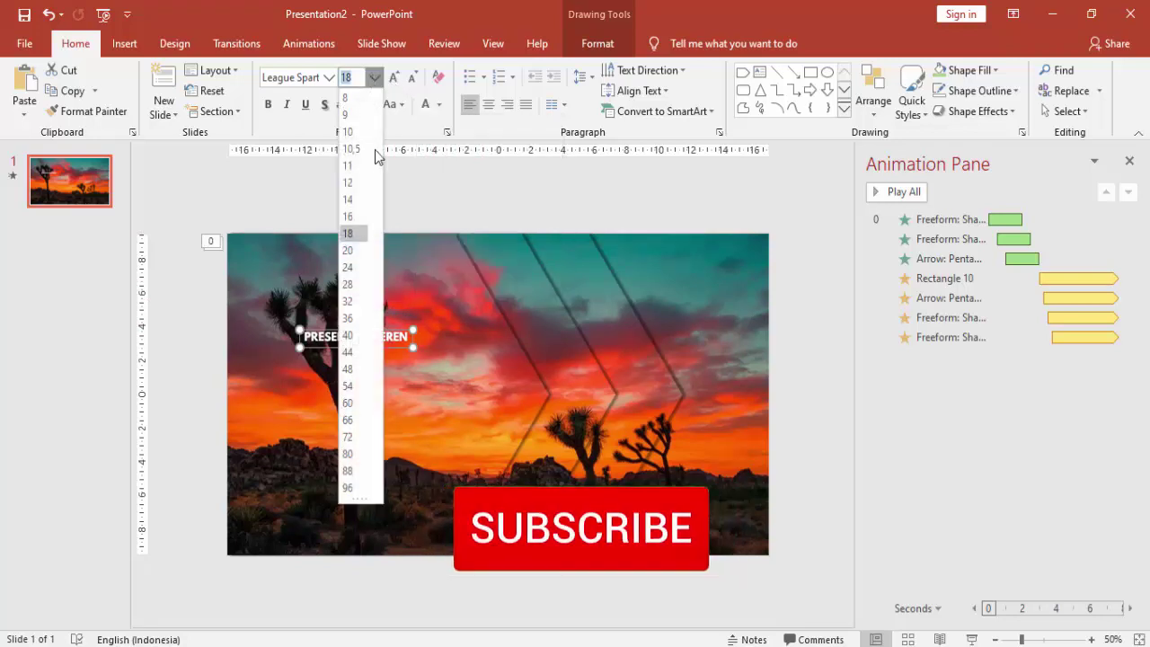
click(350, 285)
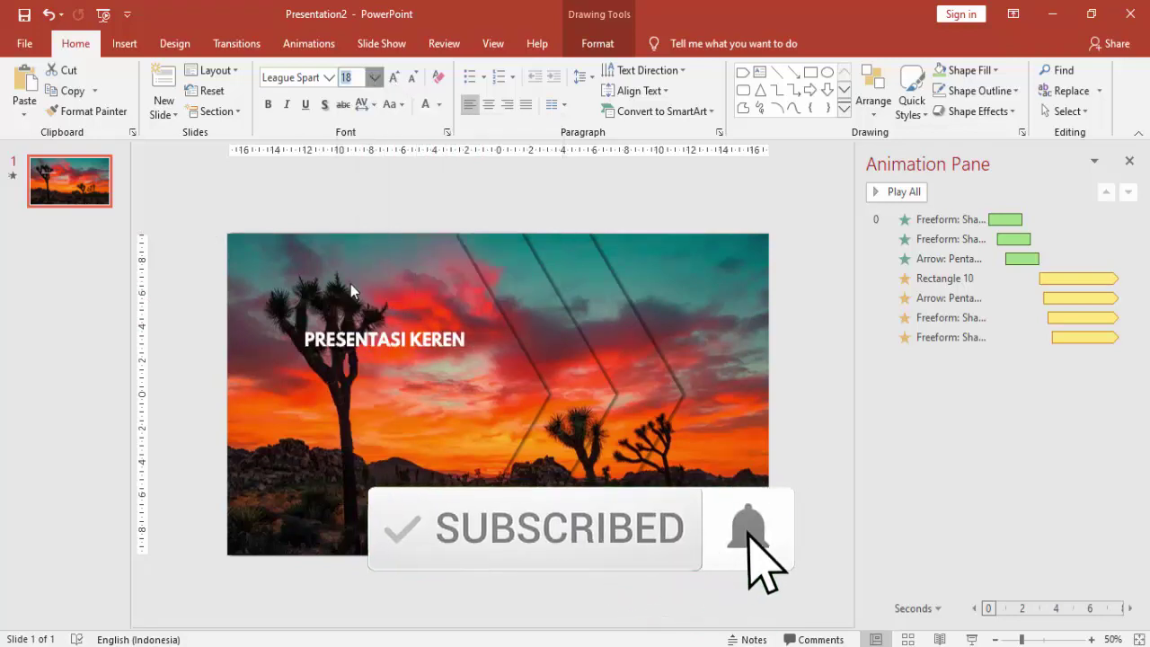
Duplicate the PRESENTASI KEREN box below itself and change the copy's text to 'EFEK PARALLAX'.
click(386, 333)
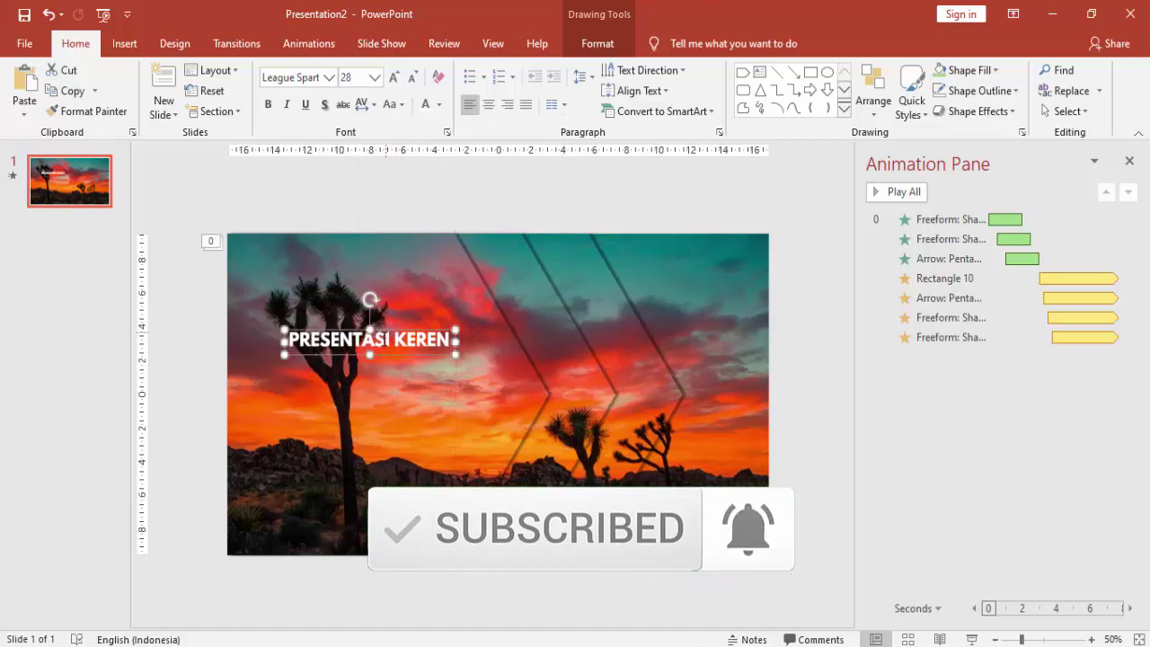
drag(396, 337, 389, 362)
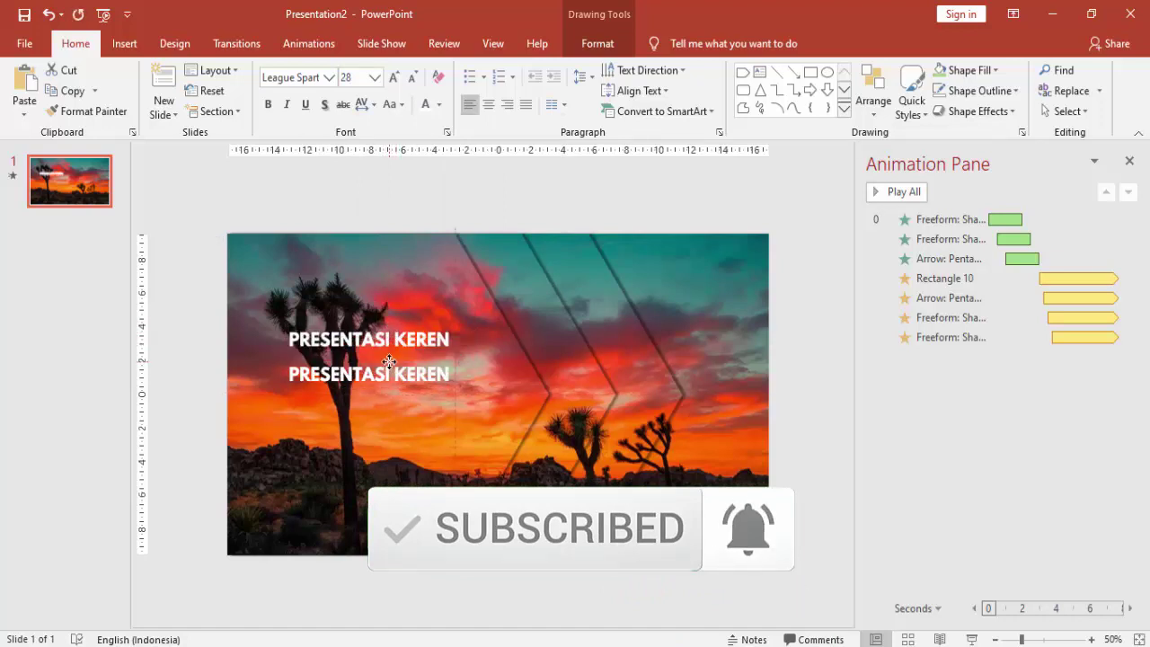
drag(290, 374, 437, 375)
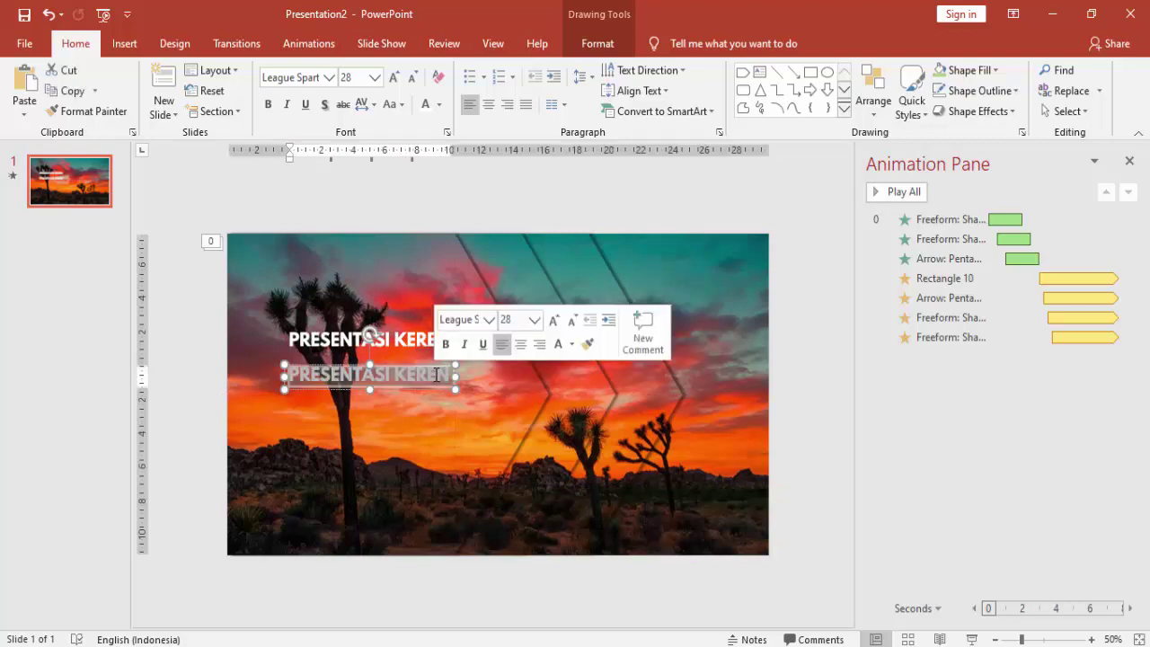
text(EFEK PA)
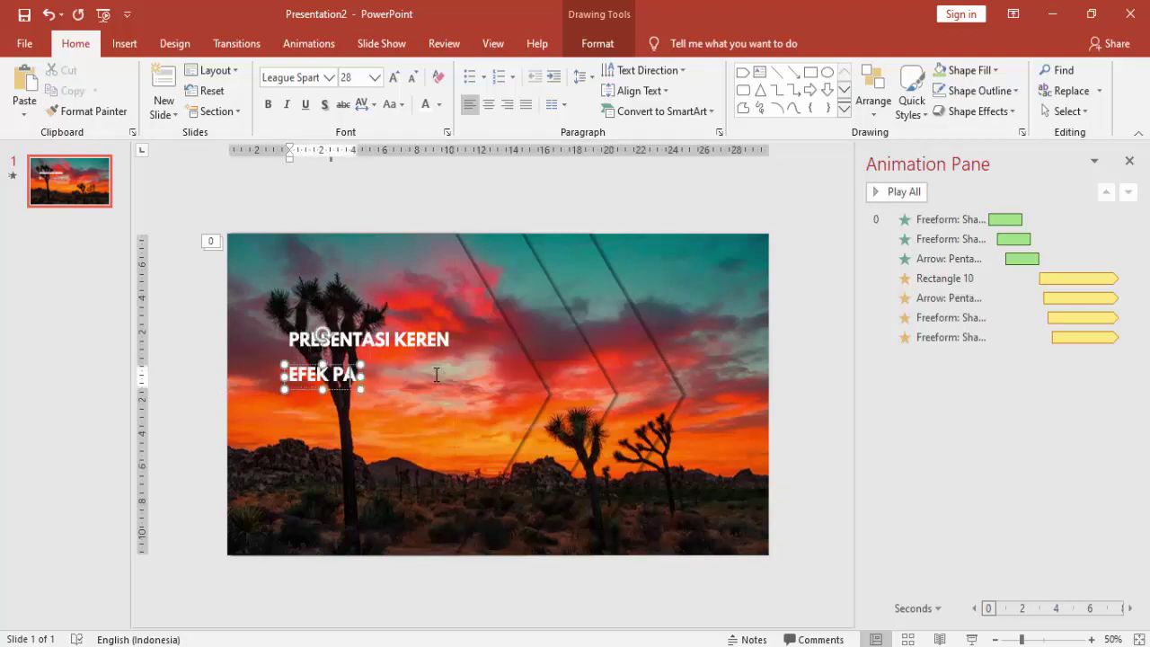
text(RALLAG)
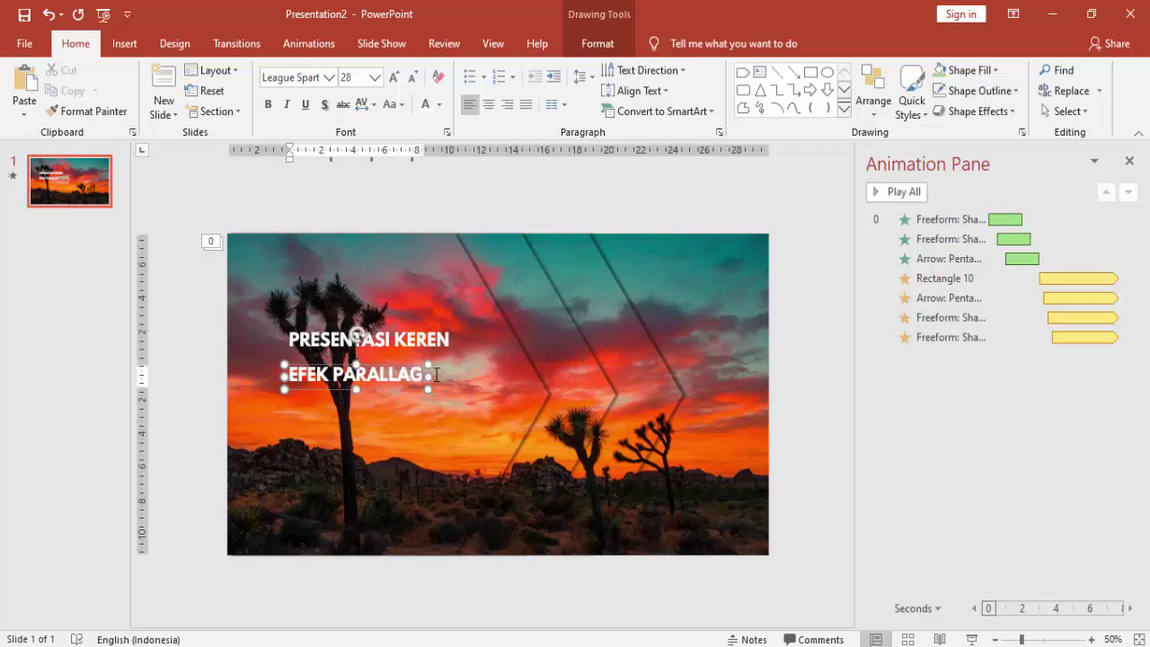
key(BackSpace)
text(X)
click(393, 369)
Enlarge EFEK PARALLAX to 60 pt and left-align it beneath PRESENTASI KEREN.
click(375, 77)
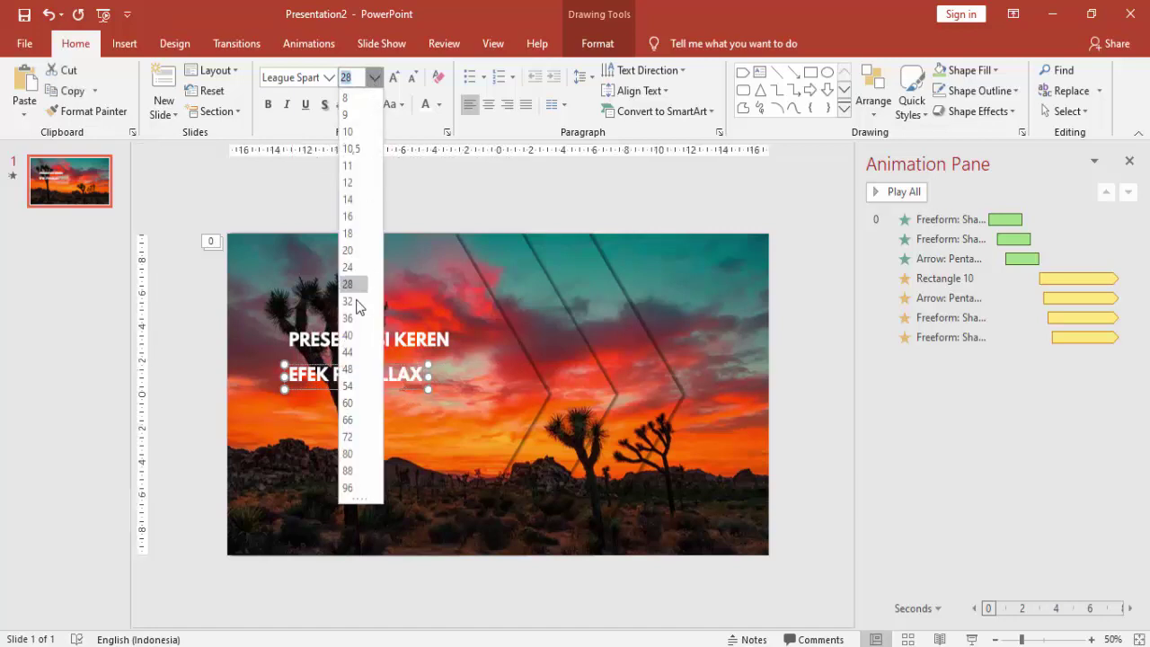
click(357, 407)
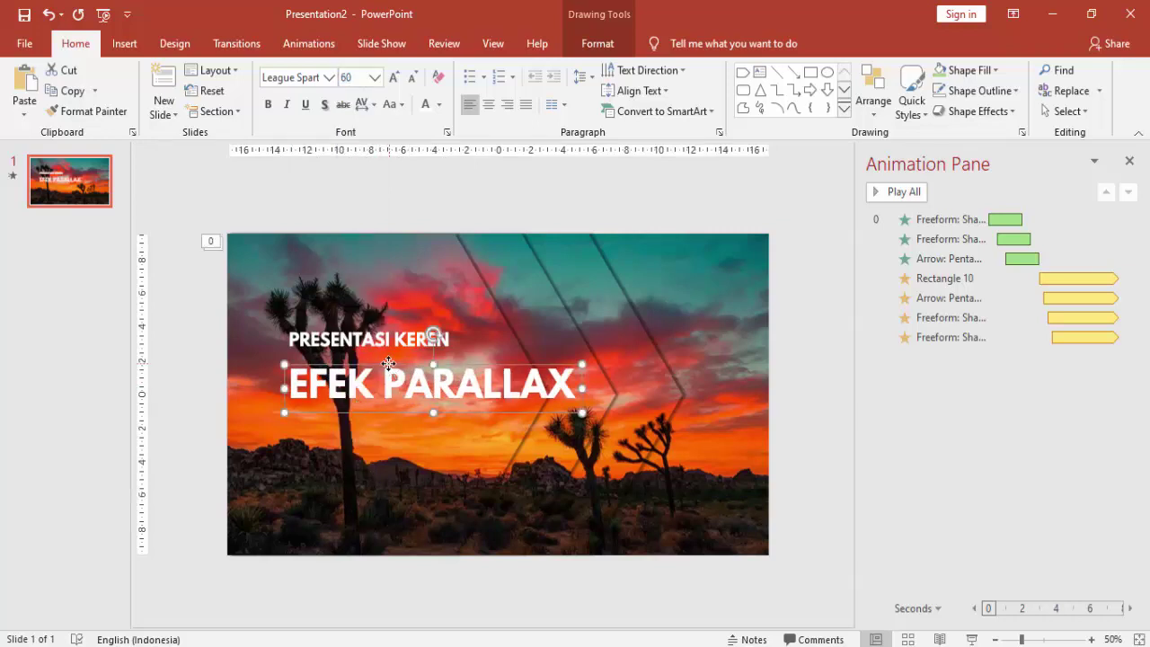
mouse_move(389, 363)
mouse_down()
mouse_move(346, 372)
mouse_move(290, 348)
mouse_up()
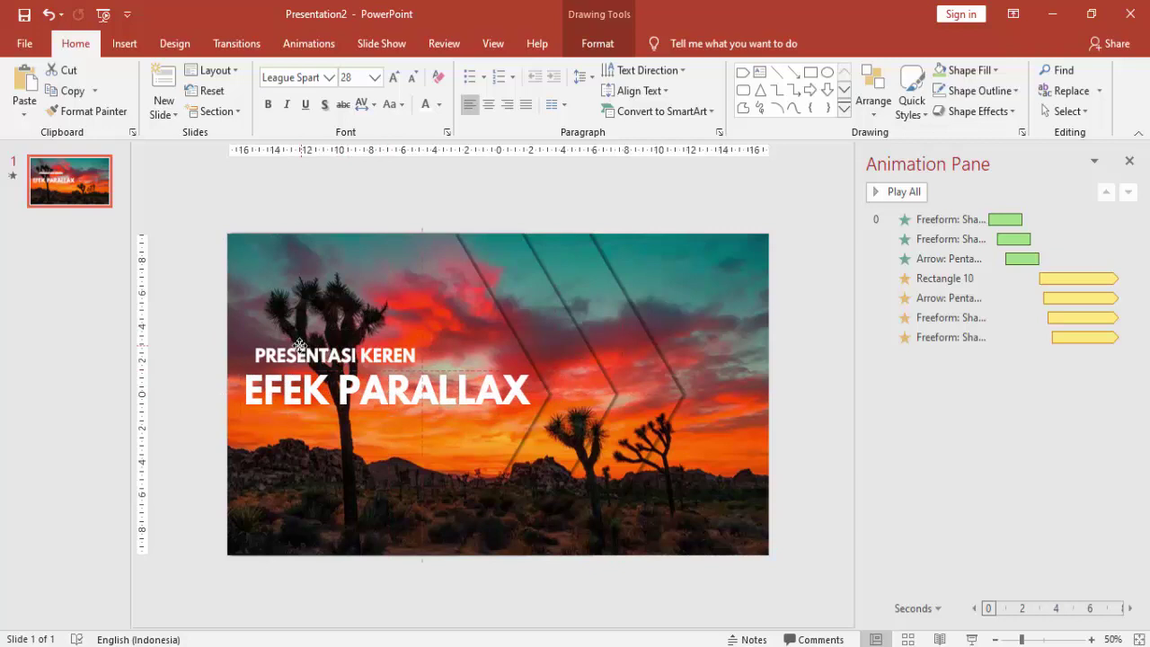
click(360, 196)
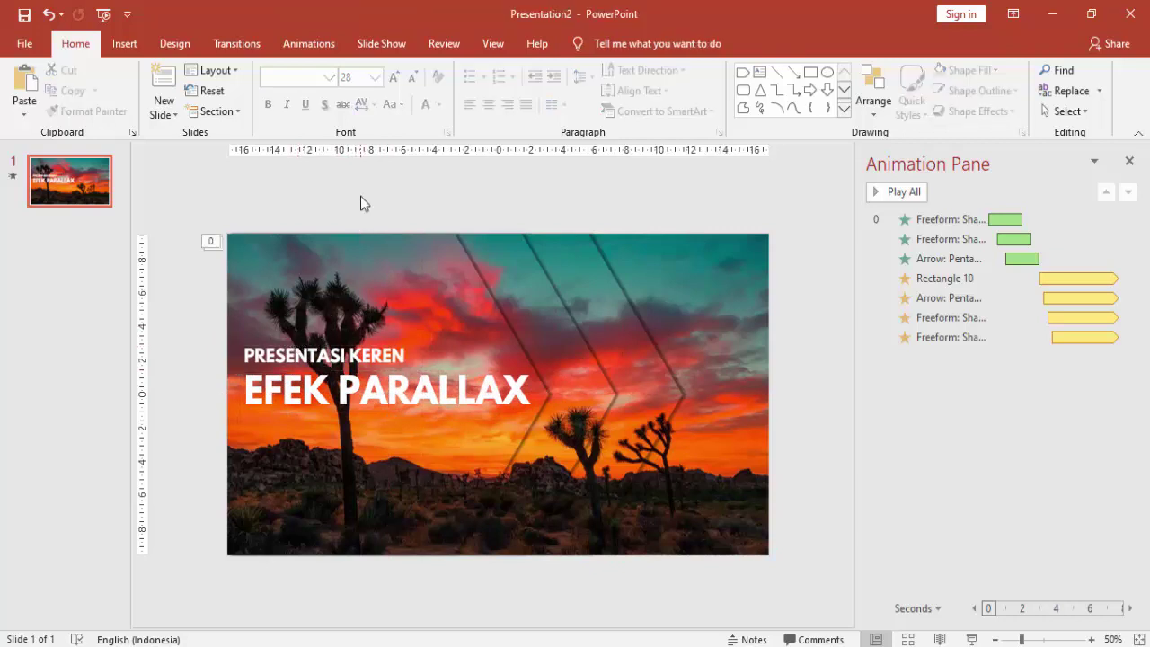
click(355, 355)
key(Escape)
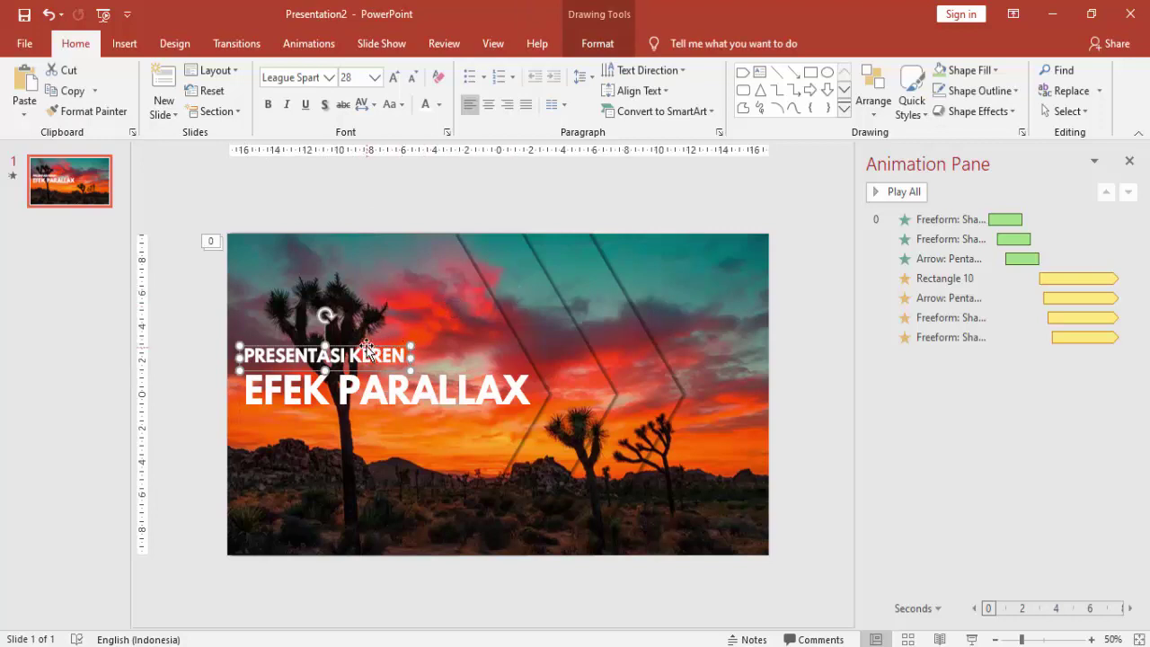
drag(367, 345, 406, 368)
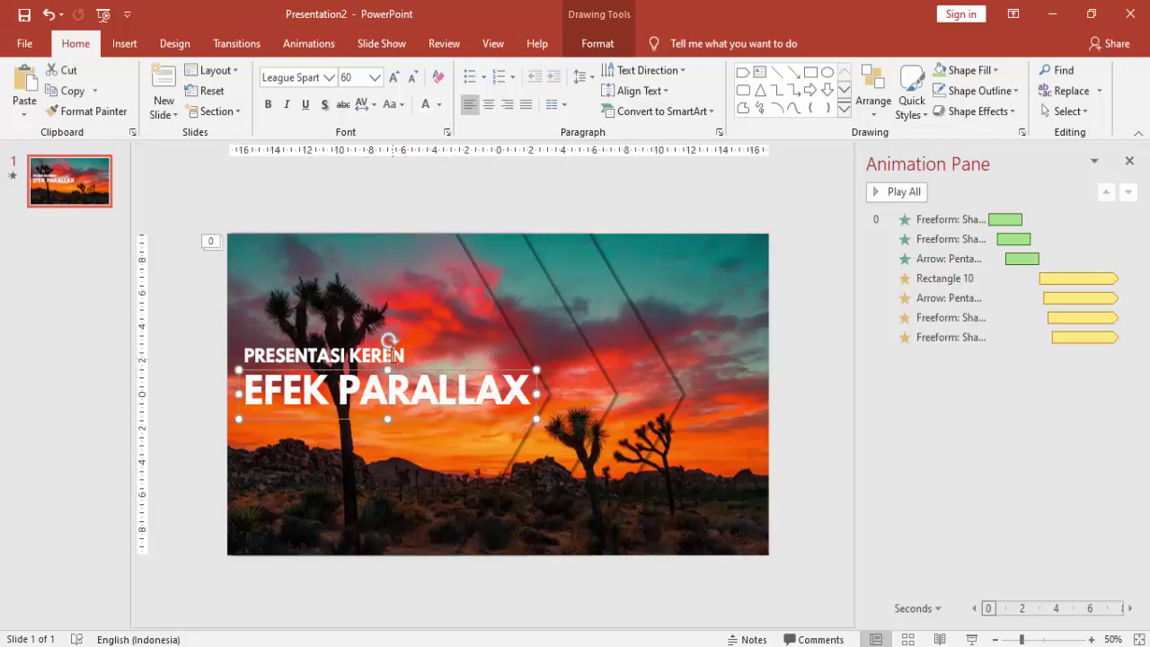
mouse_move(354, 340)
mouse_down()
mouse_move(366, 340)
mouse_move(353, 340)
mouse_up()
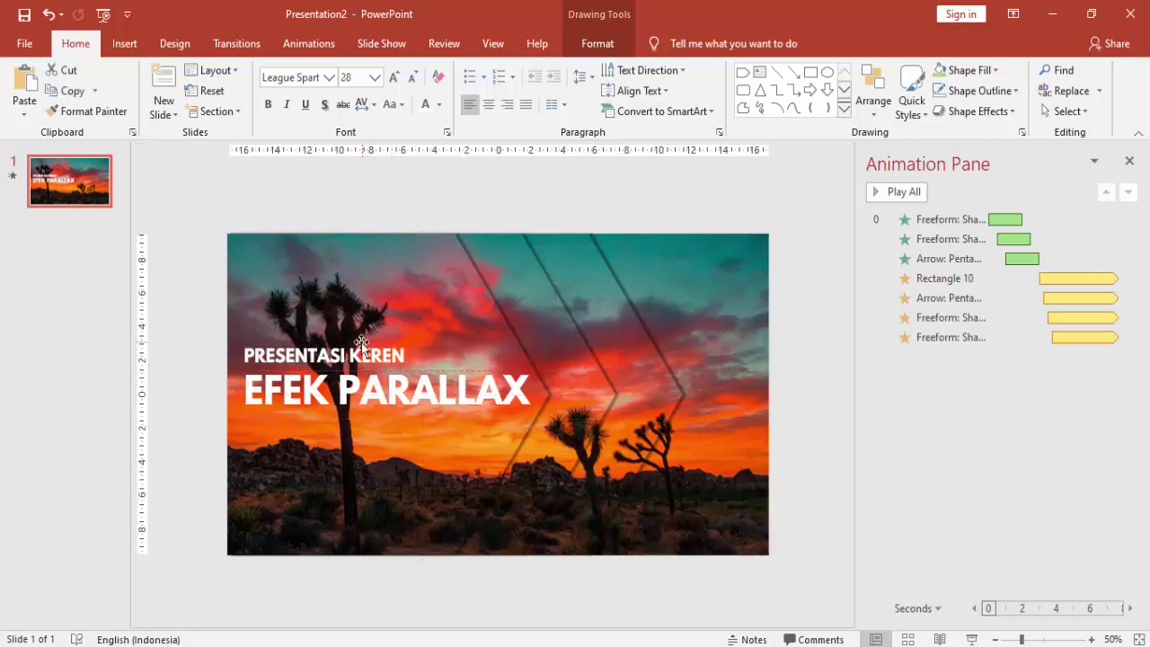
Give PRESENTASI KEREN a Fly In entrance coming from the left.
click(308, 43)
click(710, 104)
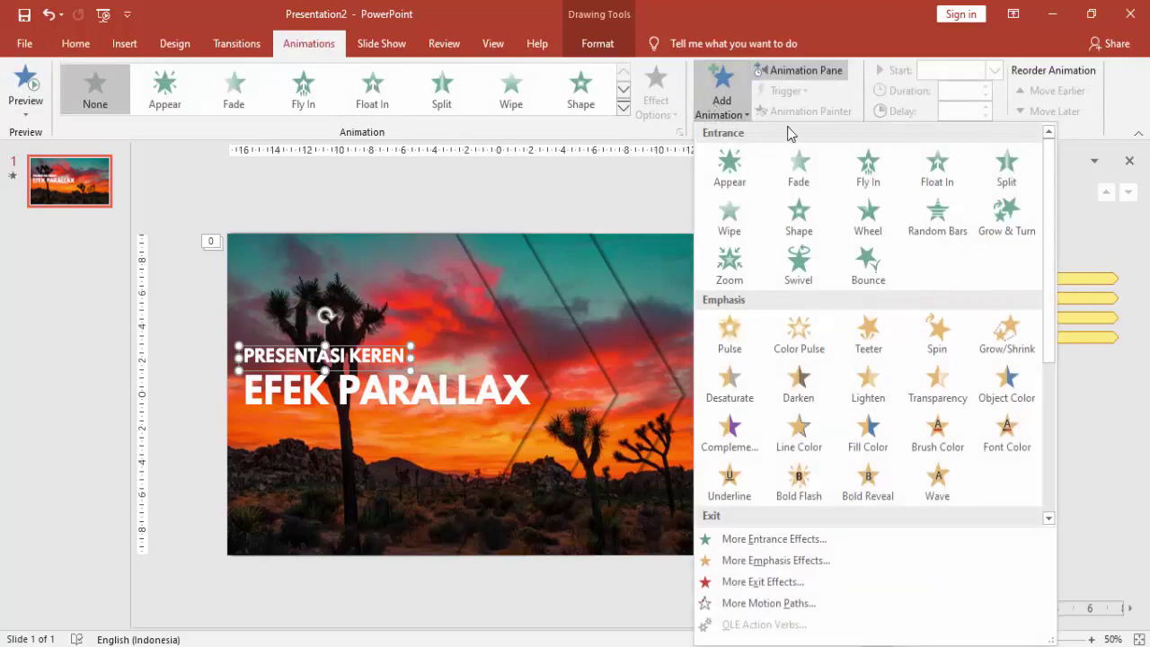
click(879, 178)
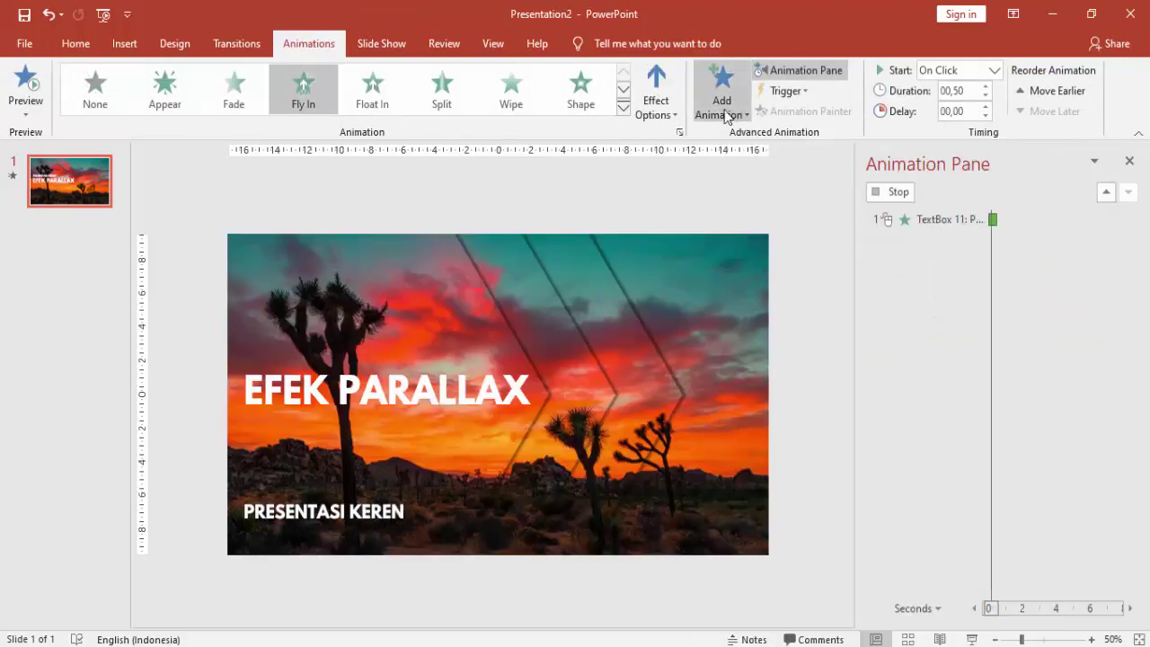
click(656, 100)
click(683, 357)
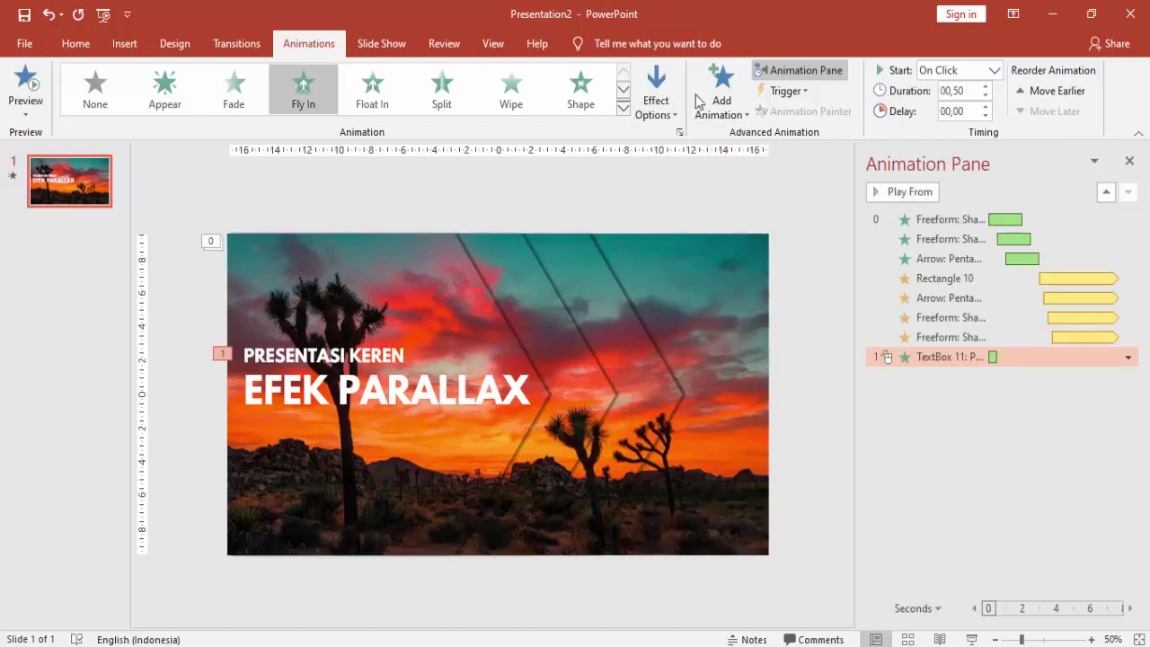
click(656, 100)
click(665, 240)
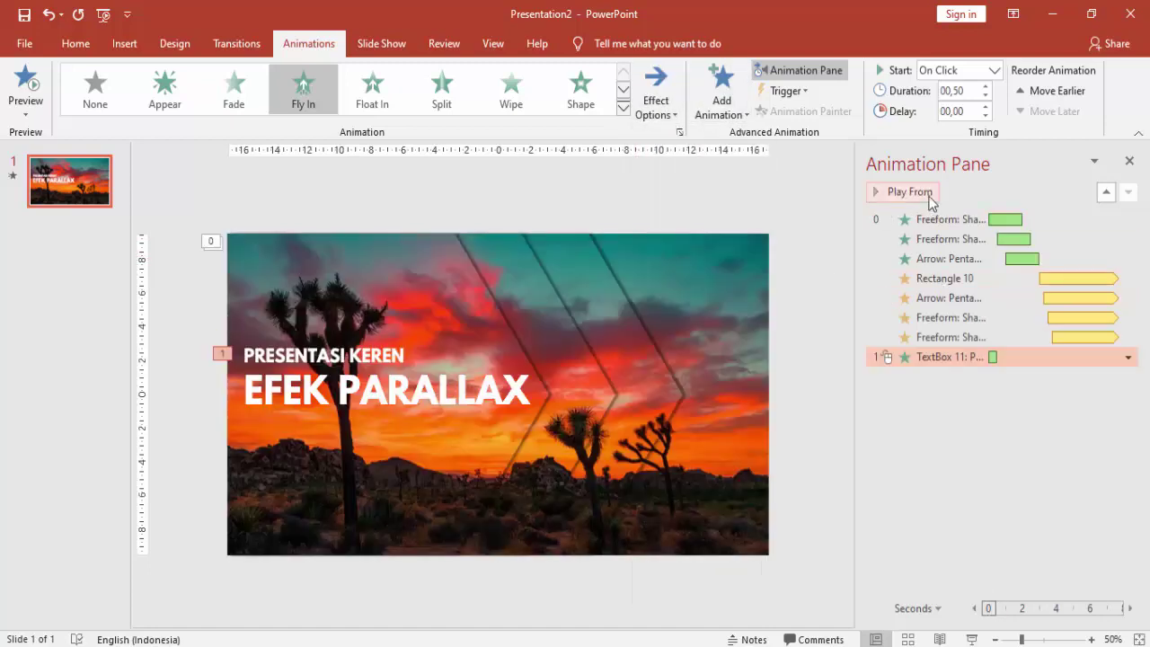
Start the PRESENTASI KEREN fly-in With Previous and review the other animations' timings.
click(994, 70)
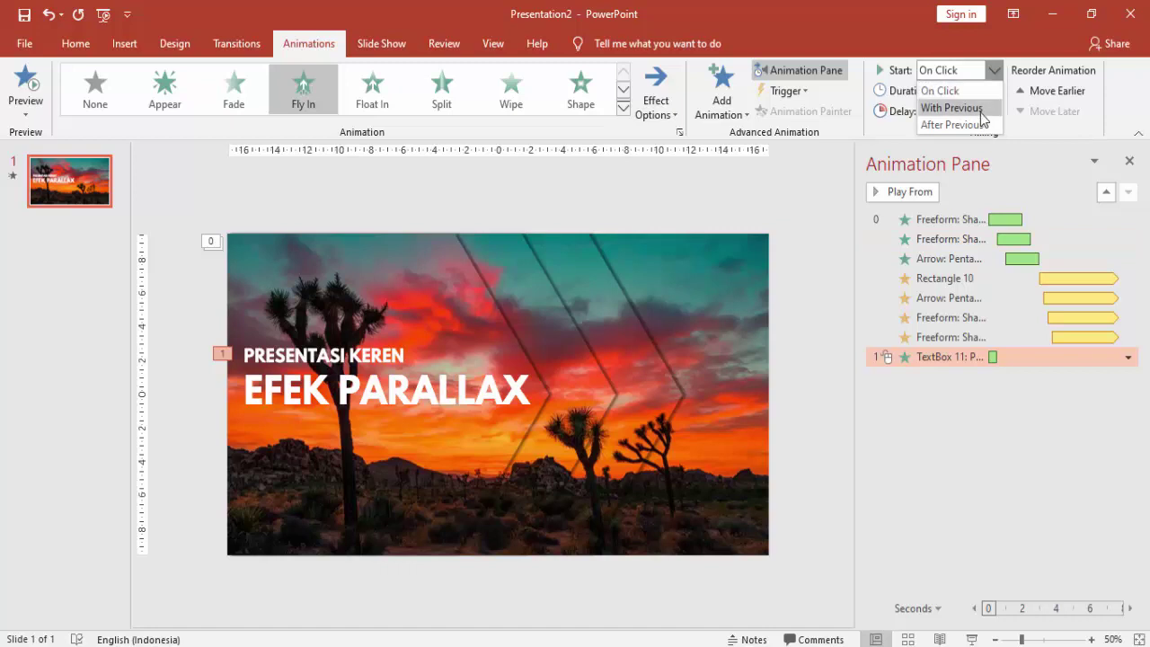
click(953, 108)
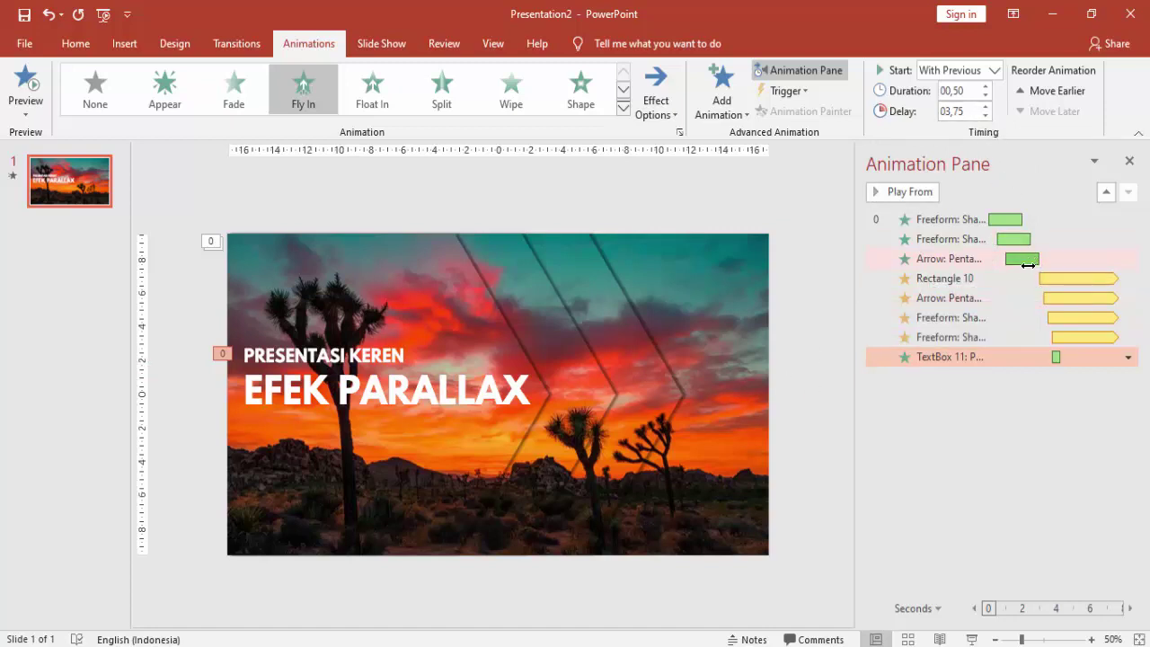
click(1030, 284)
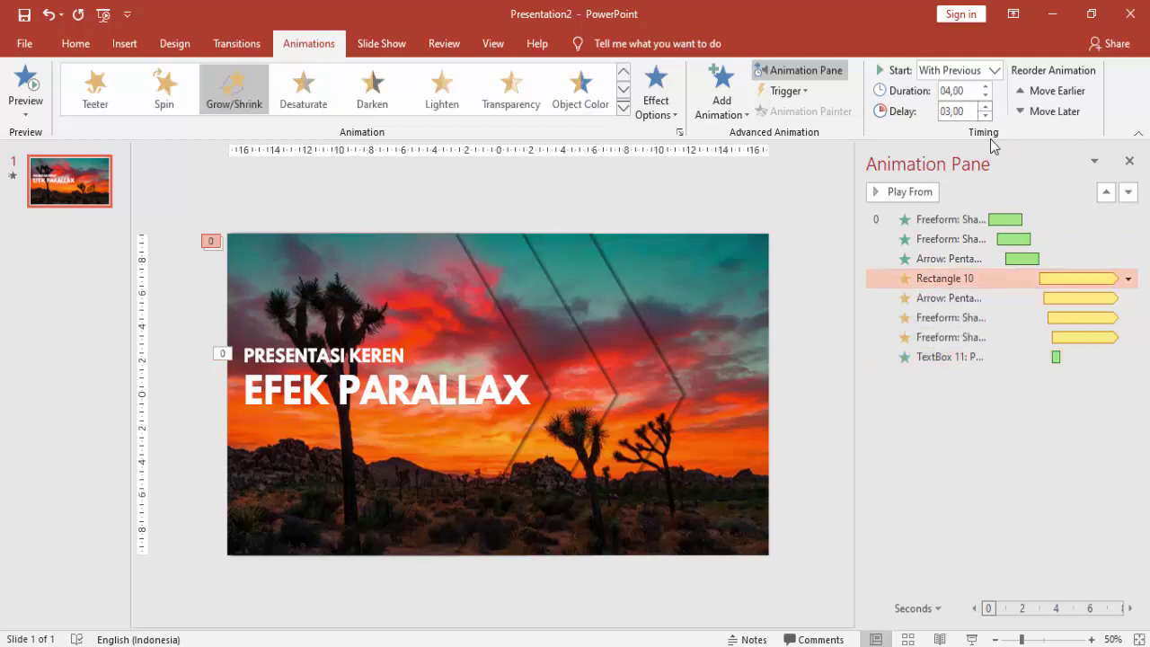
click(1016, 358)
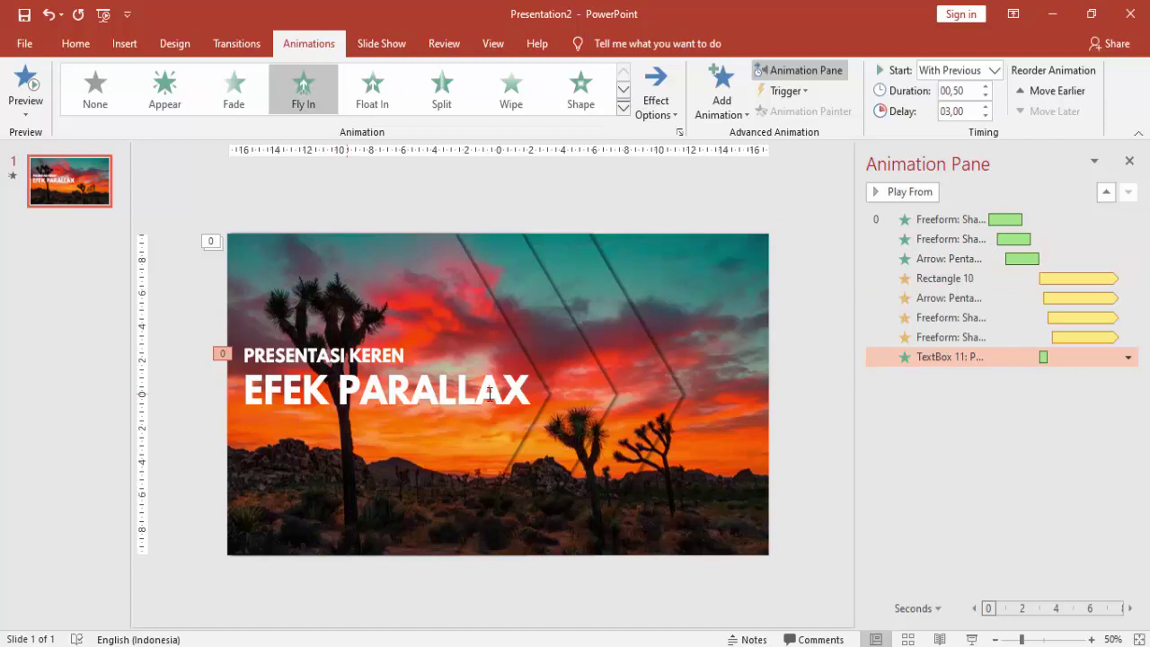
click(683, 395)
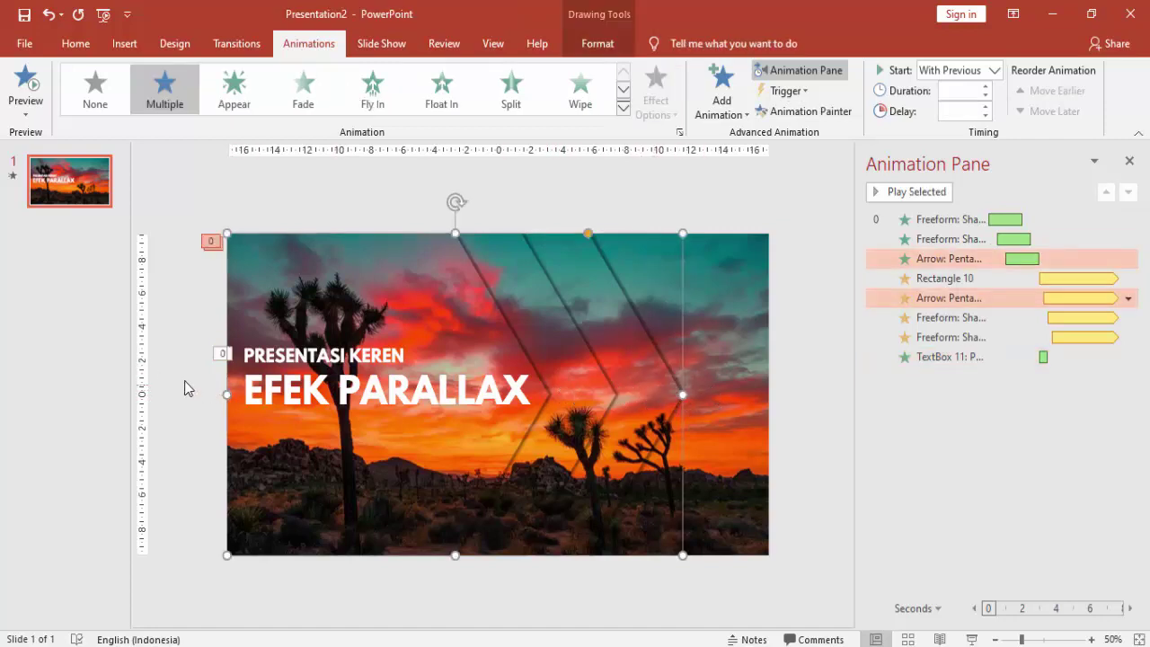
click(286, 356)
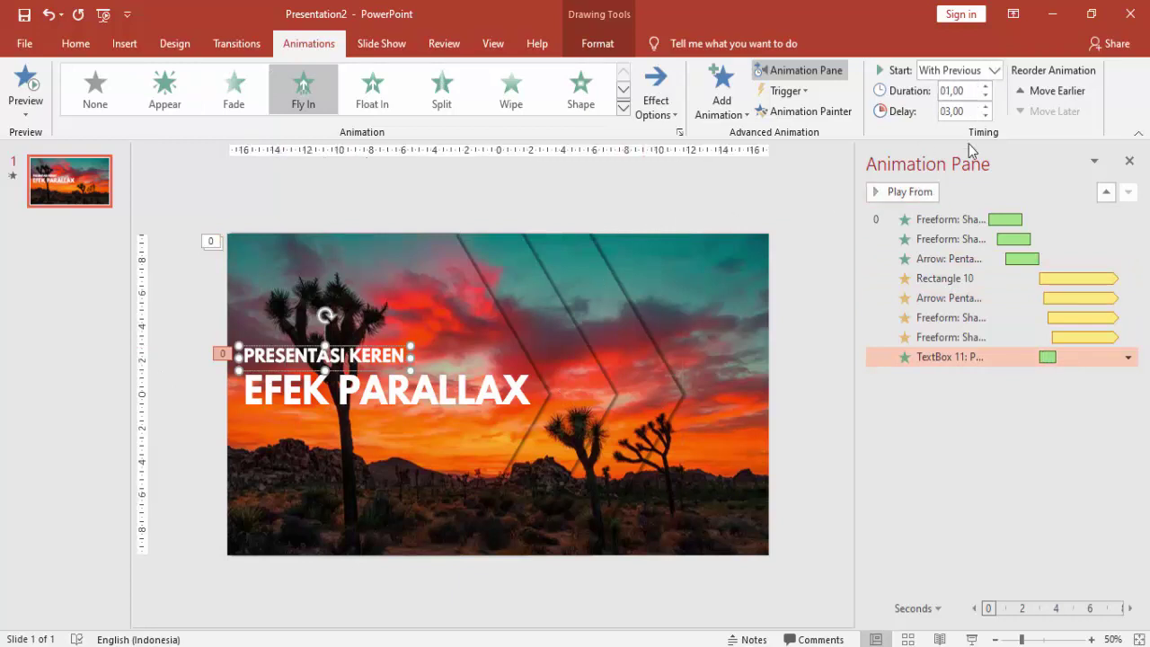
Make the PRESENTASI KEREN fly-in animate by word with a 0.53-second bounce end.
double_click(1052, 357)
click(446, 202)
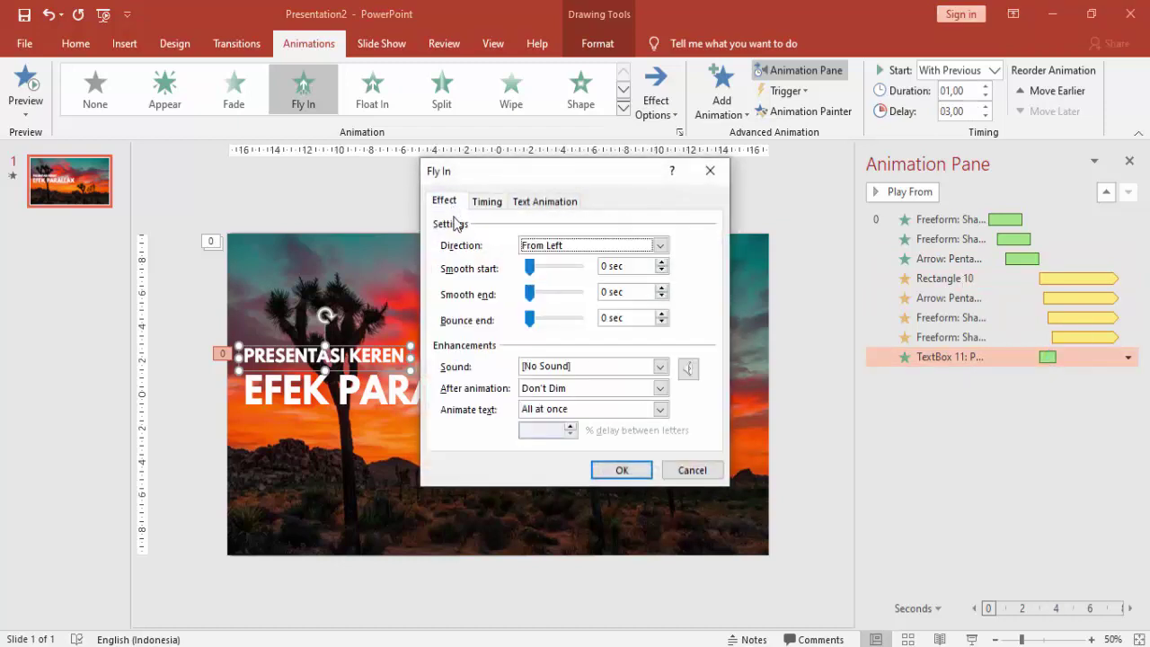
click(660, 410)
click(598, 437)
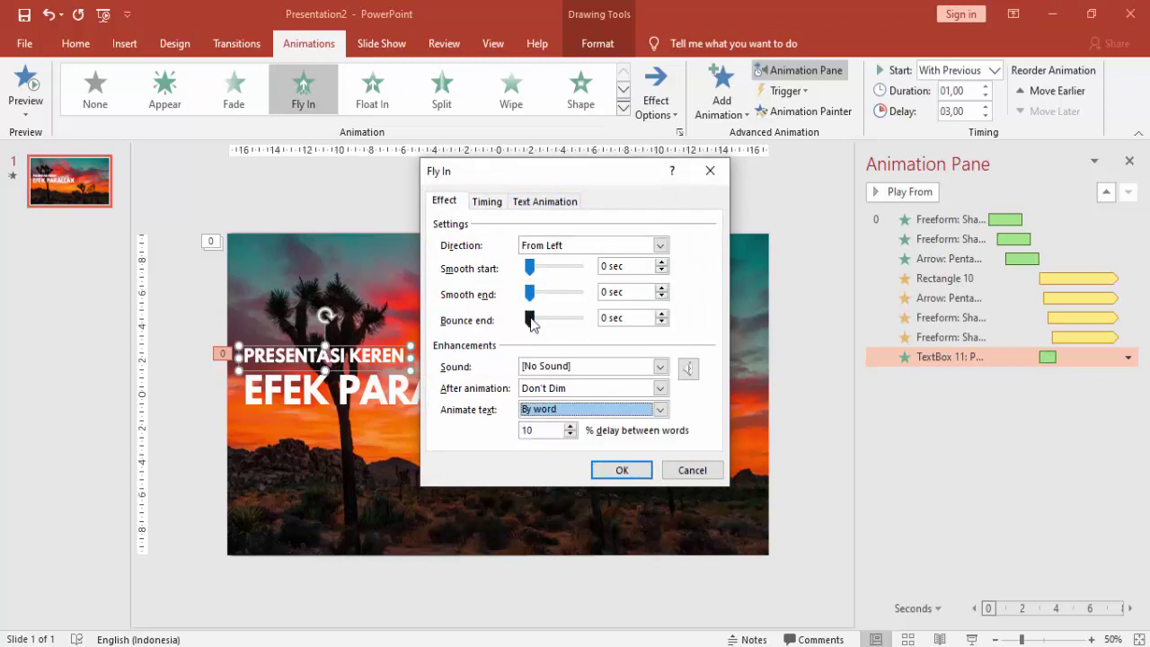
drag(530, 319, 556, 326)
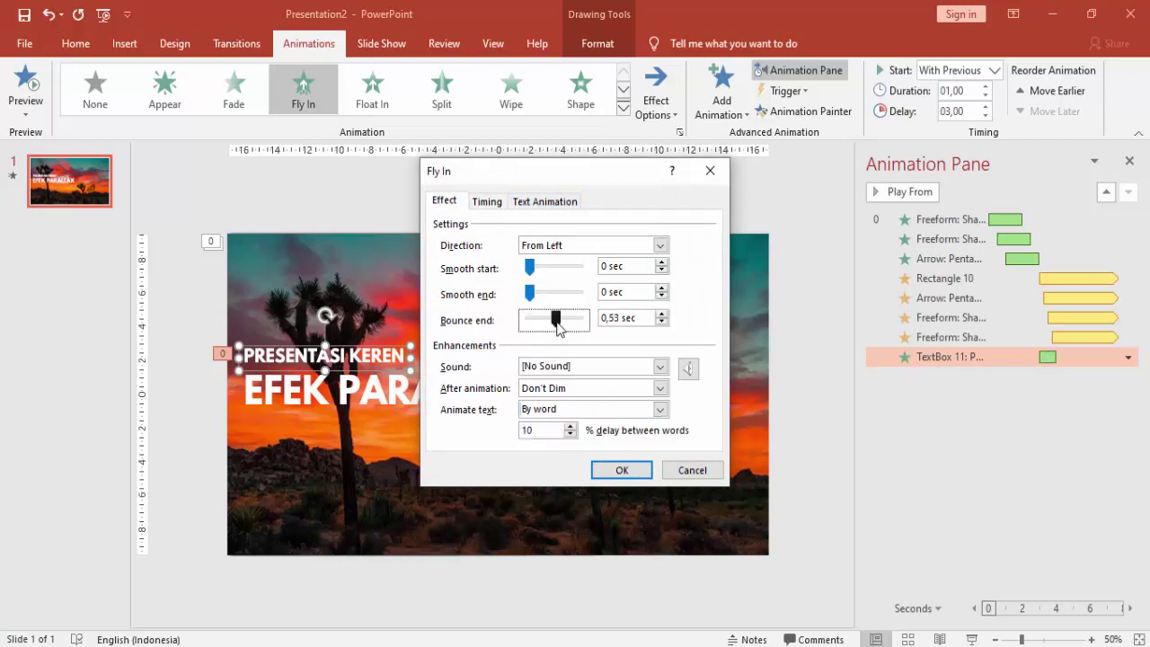
click(620, 470)
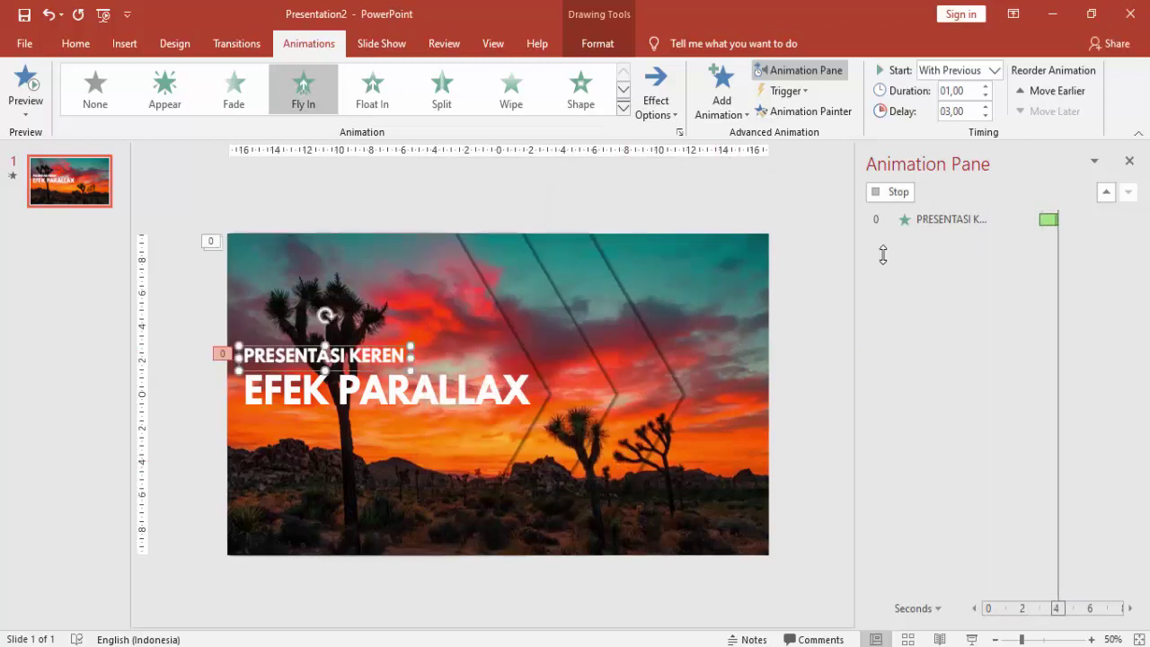
Set a 50% delay between words and preview the fly-in.
double_click(1047, 357)
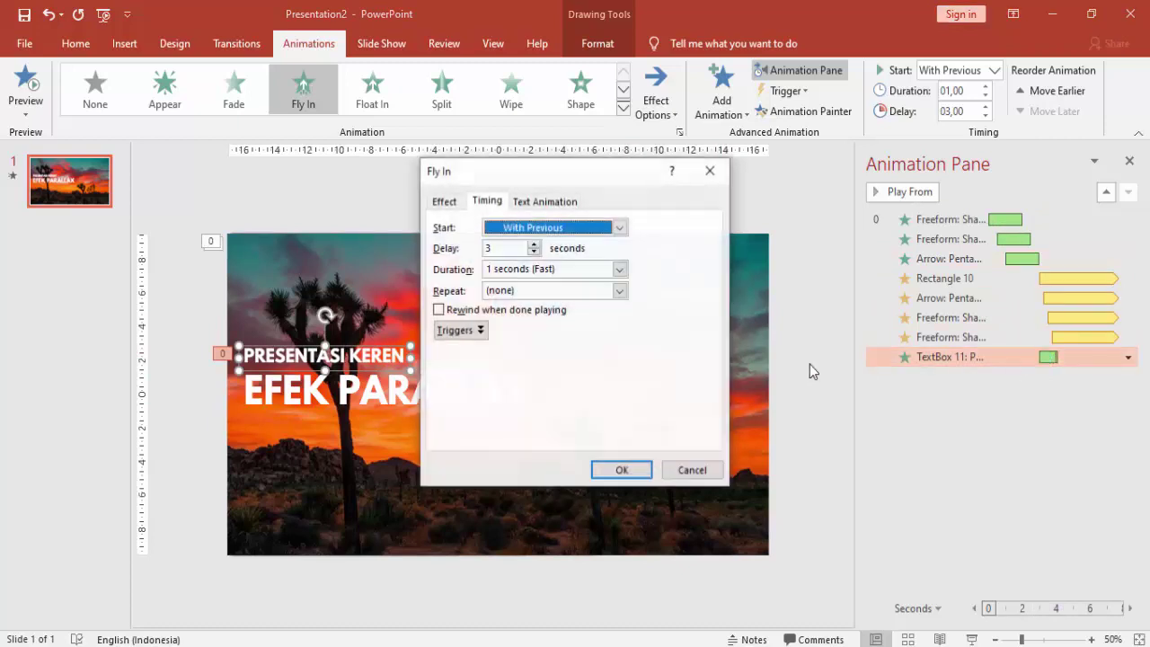
click(445, 200)
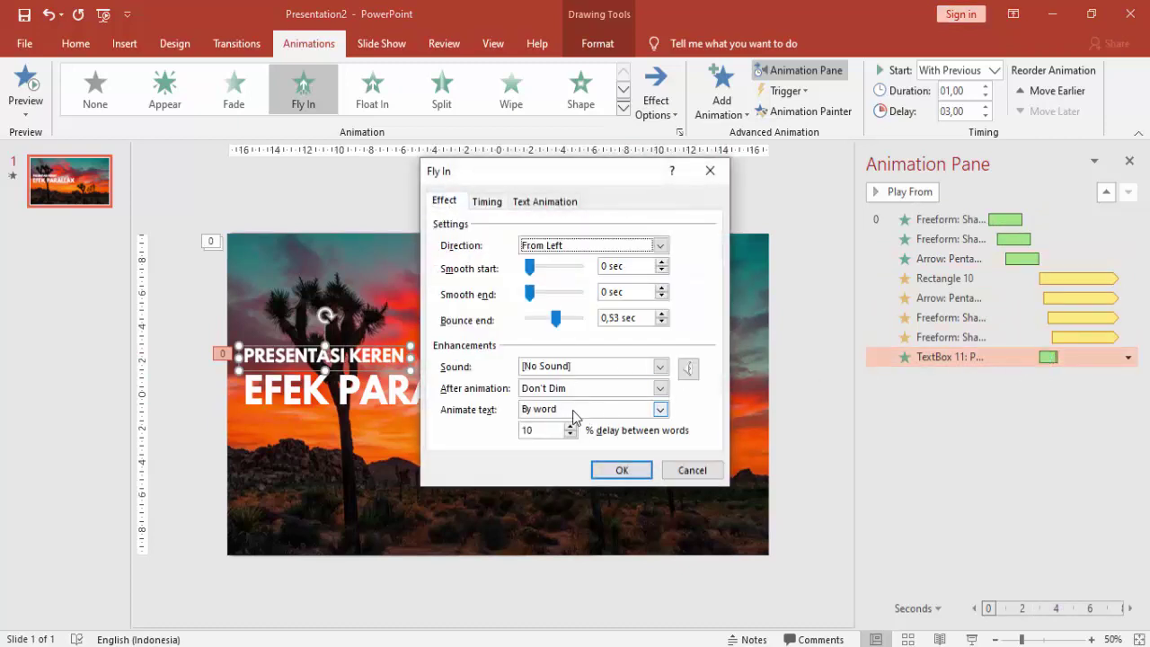
drag(534, 430, 503, 433)
text(50)
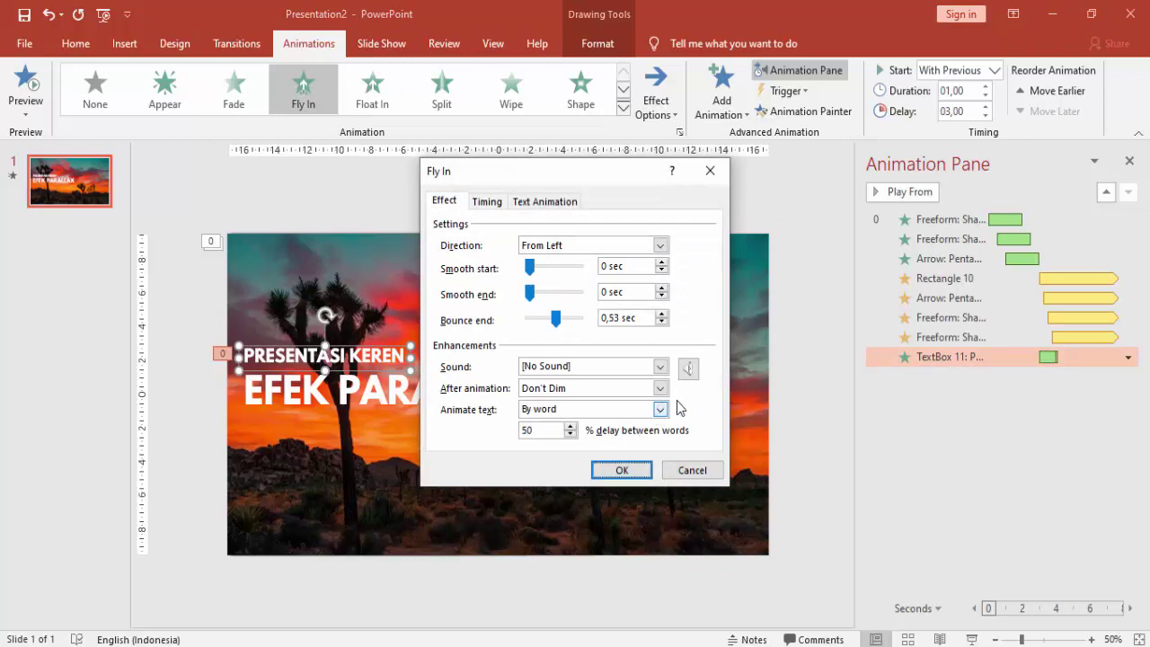
click(607, 471)
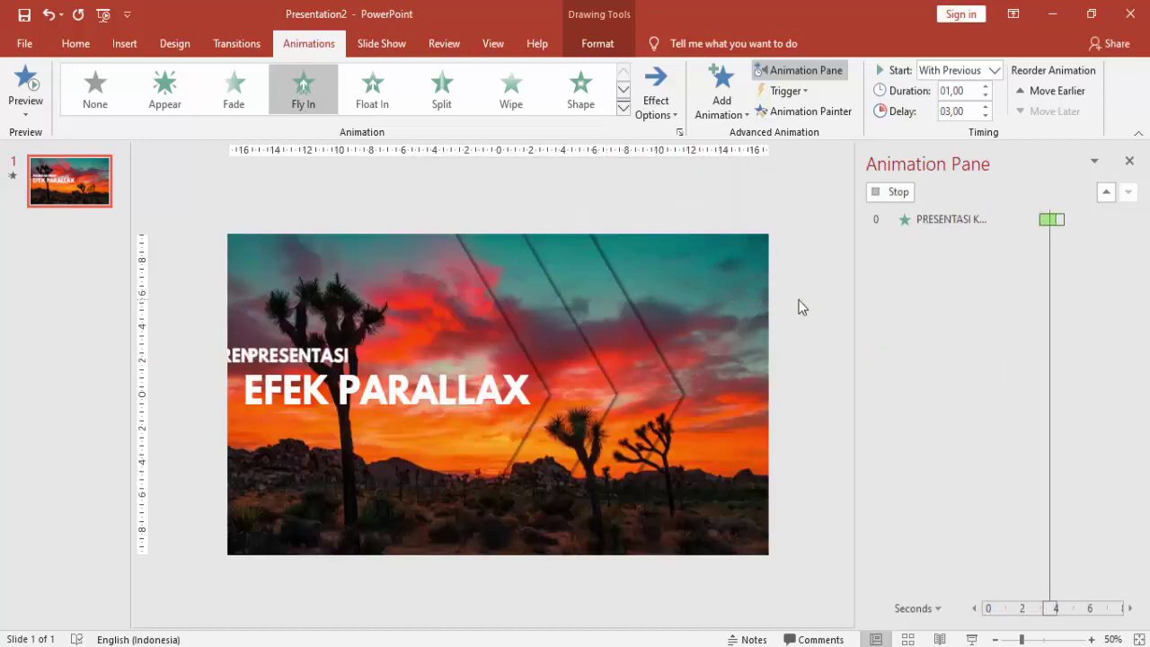
click(903, 196)
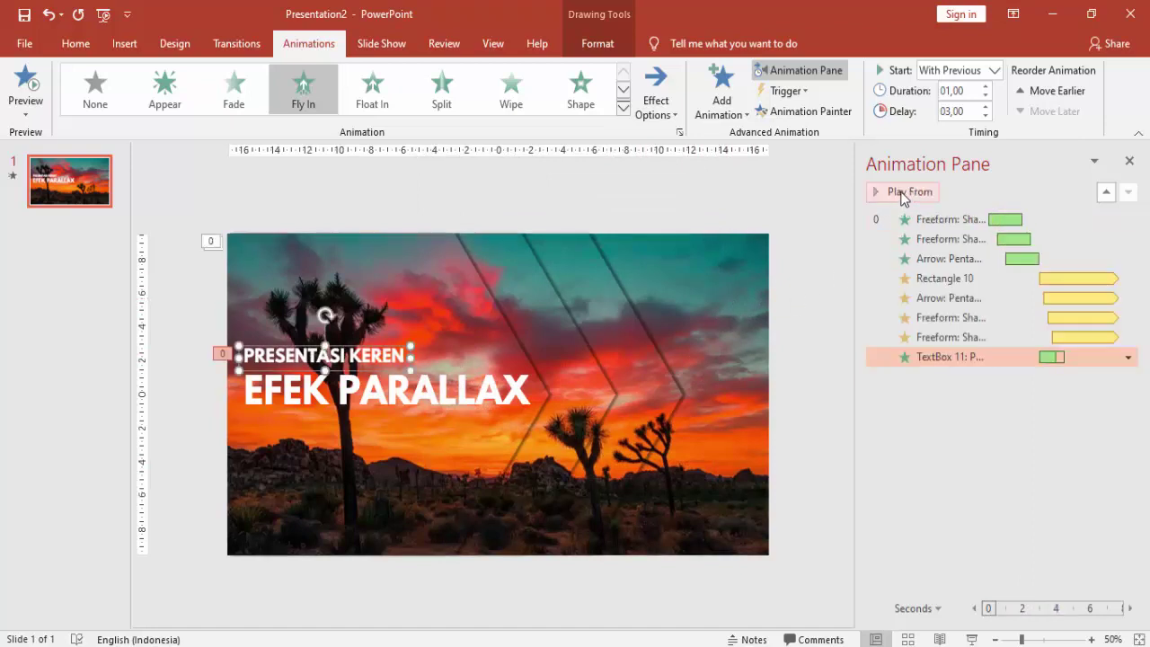
Give the EFEK PARALLAX title a Fly In entrance from the left.
click(499, 395)
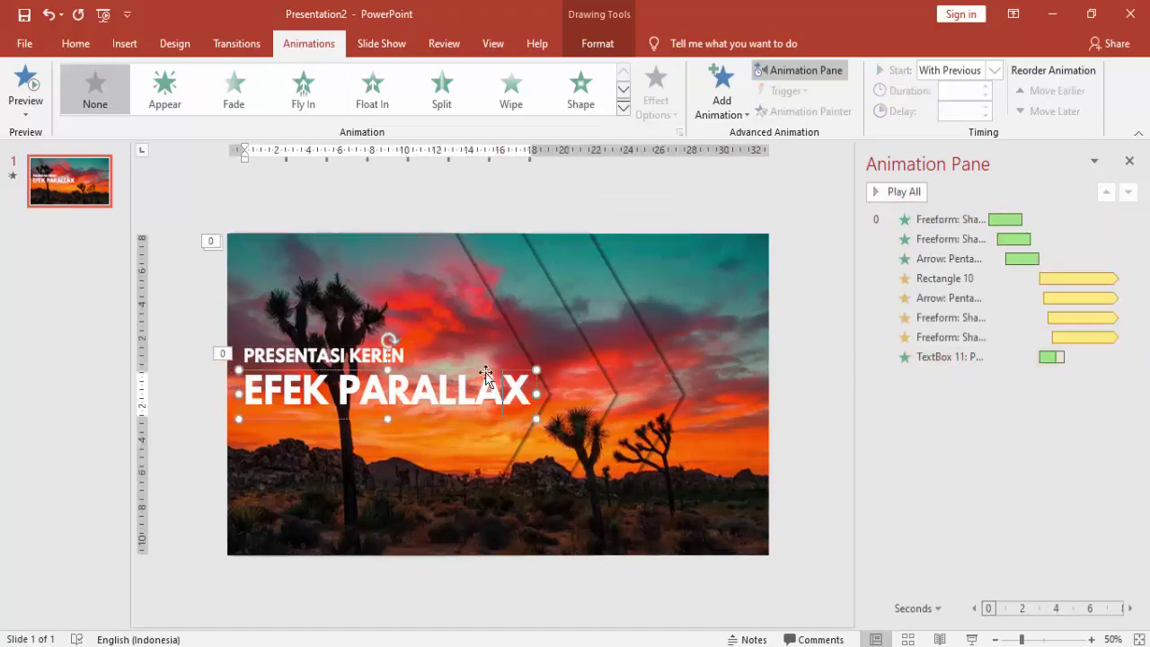
click(721, 90)
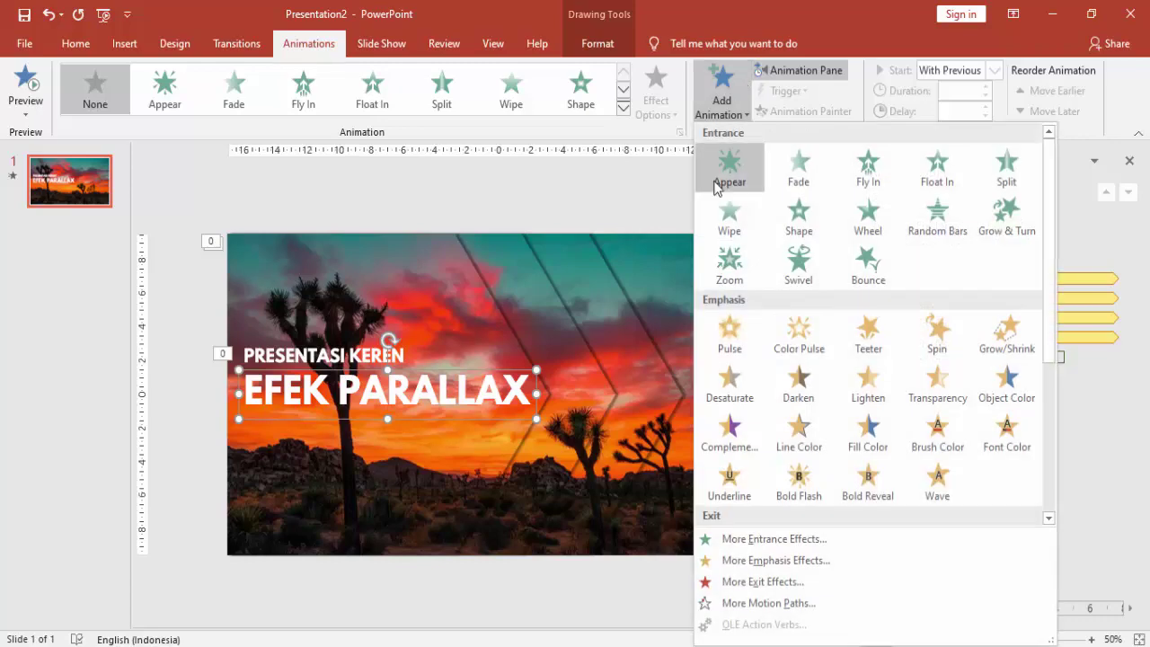
click(869, 176)
click(655, 100)
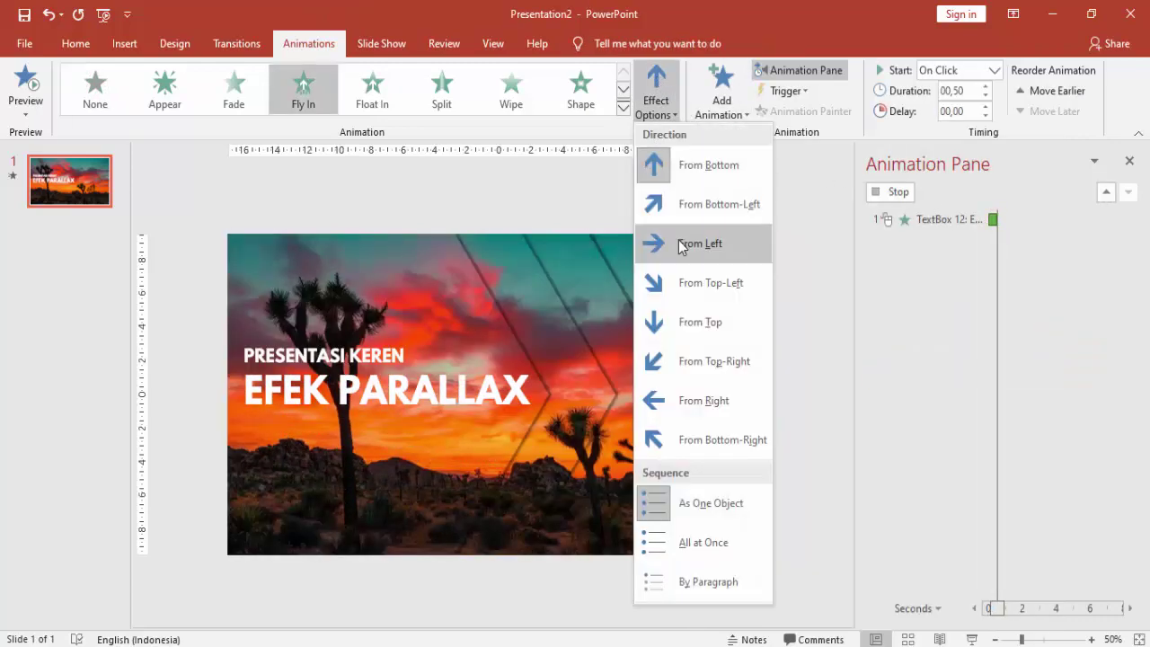
click(692, 244)
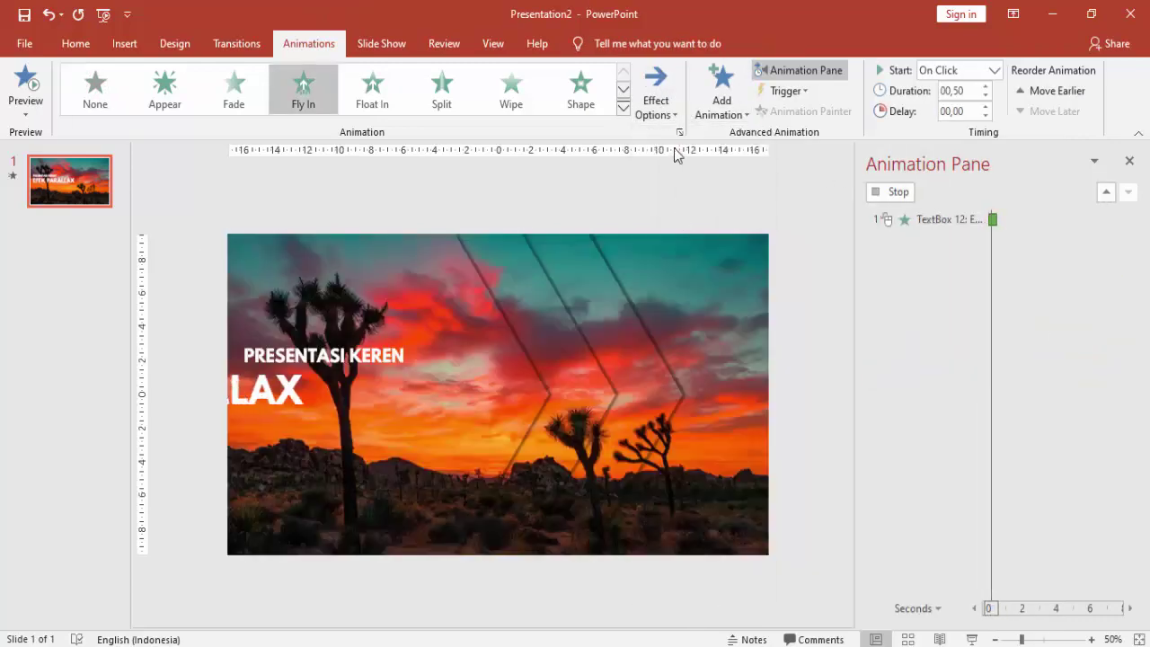
Start the title's fly-in With Previous, with a 4-second delay and 1-second duration.
click(994, 71)
click(983, 109)
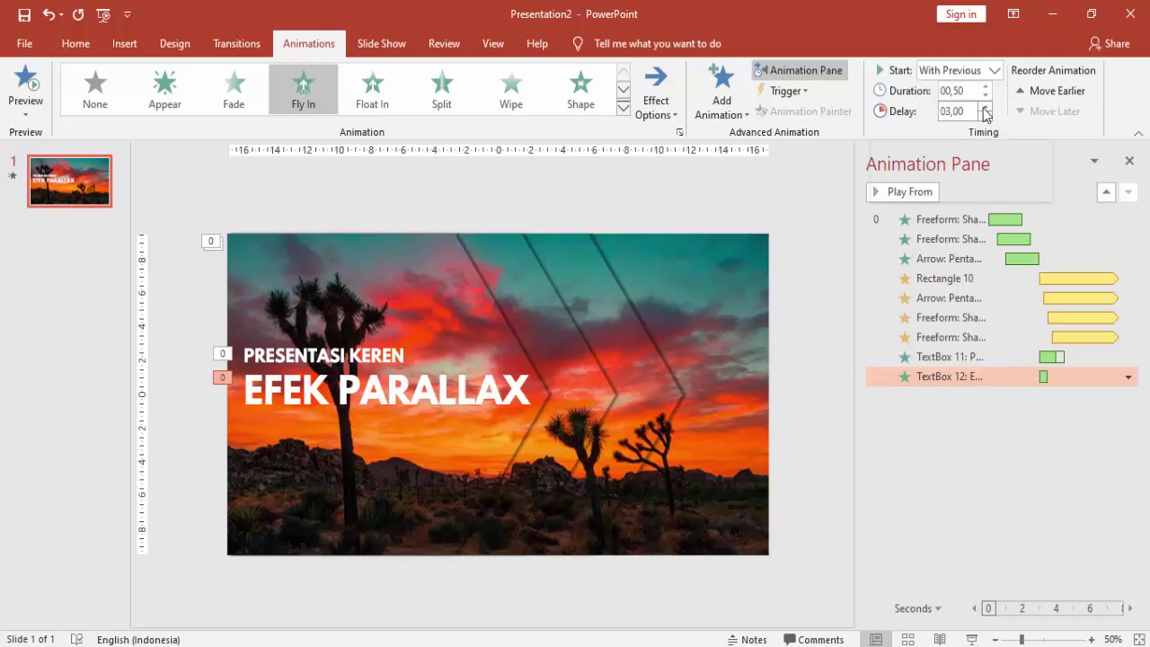
click(986, 107)
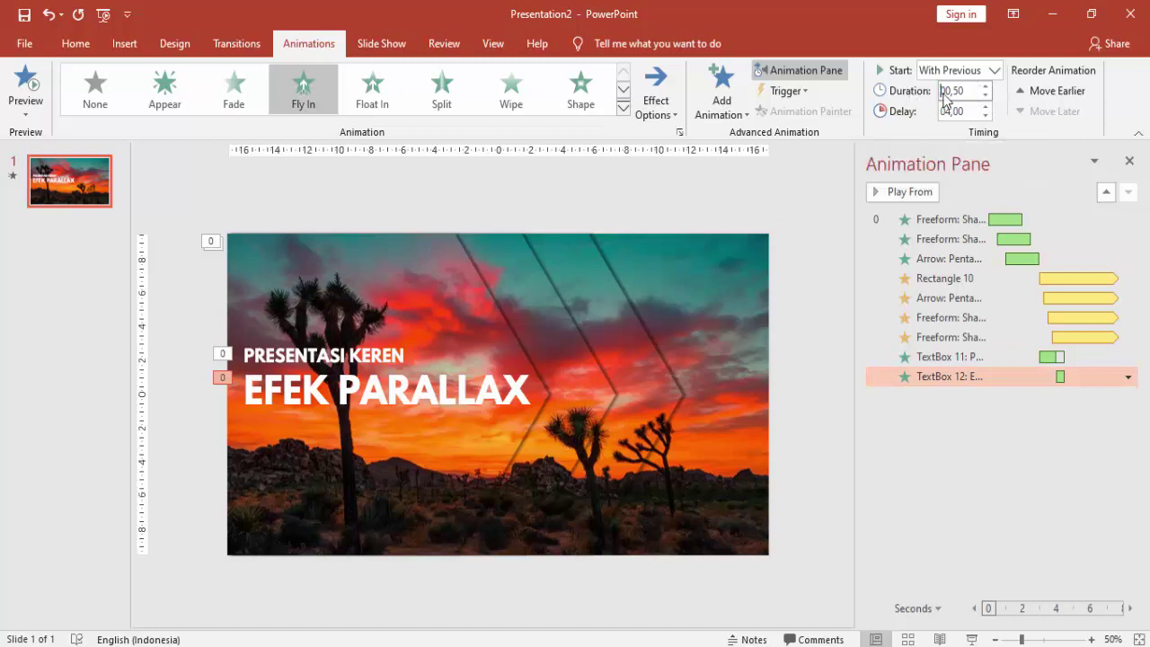
drag(942, 91, 979, 87)
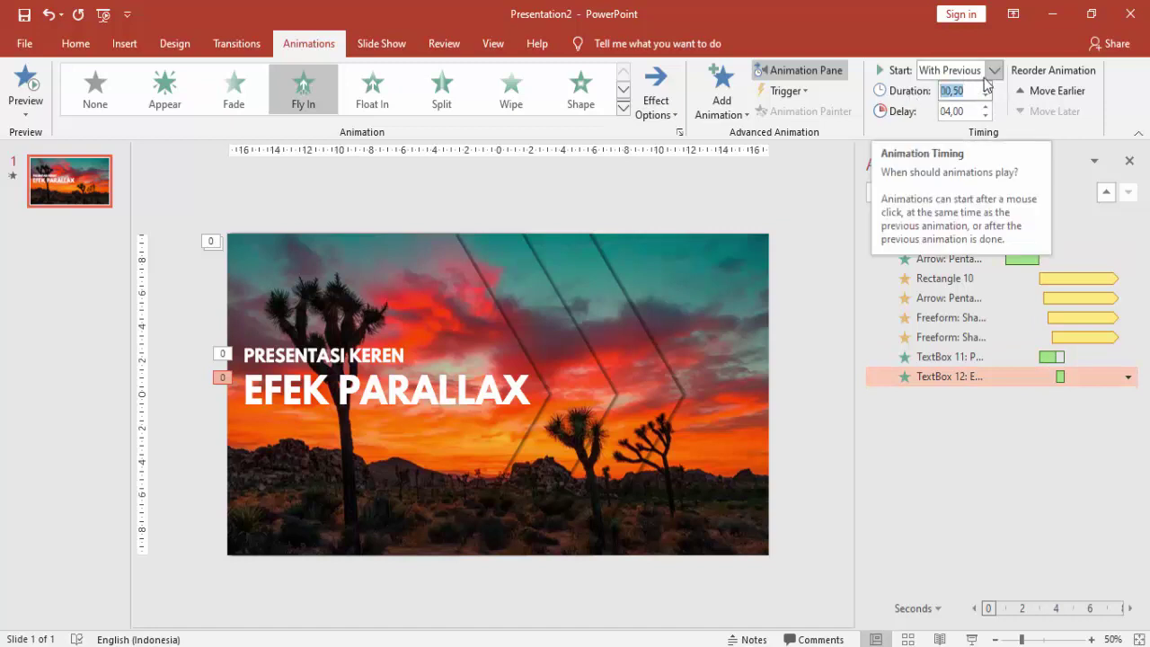
text(1)
key(Tab)
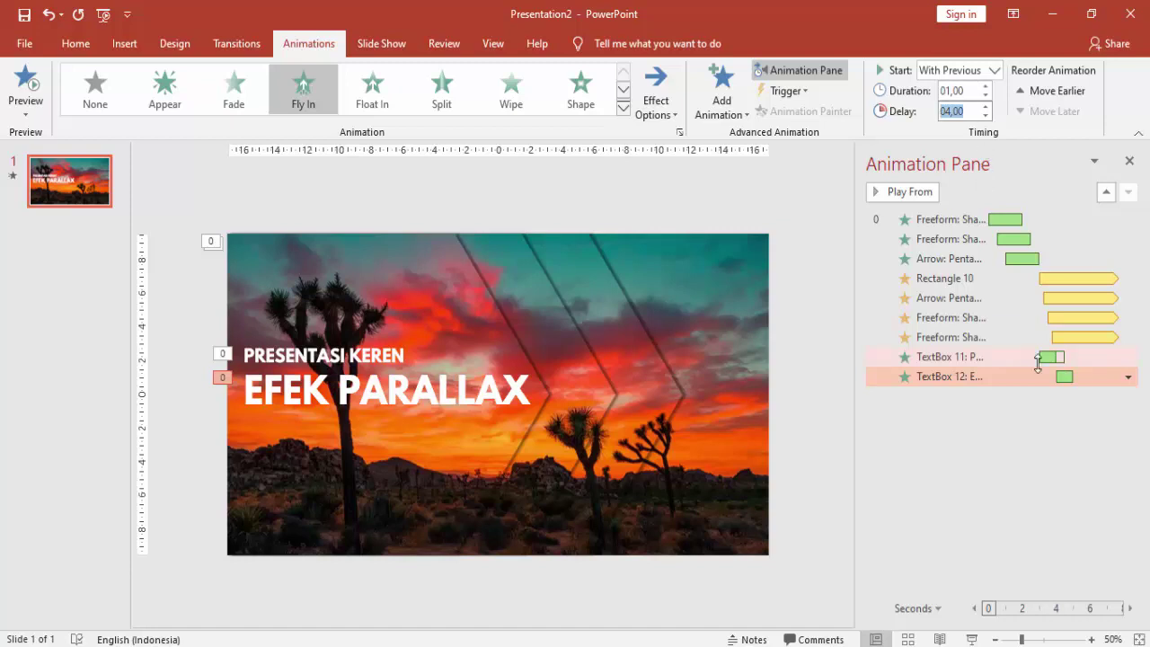
Add a bounce end of about 0.7 seconds to the EFEK PARALLAX fly-in.
click(1063, 378)
double_click(1063, 378)
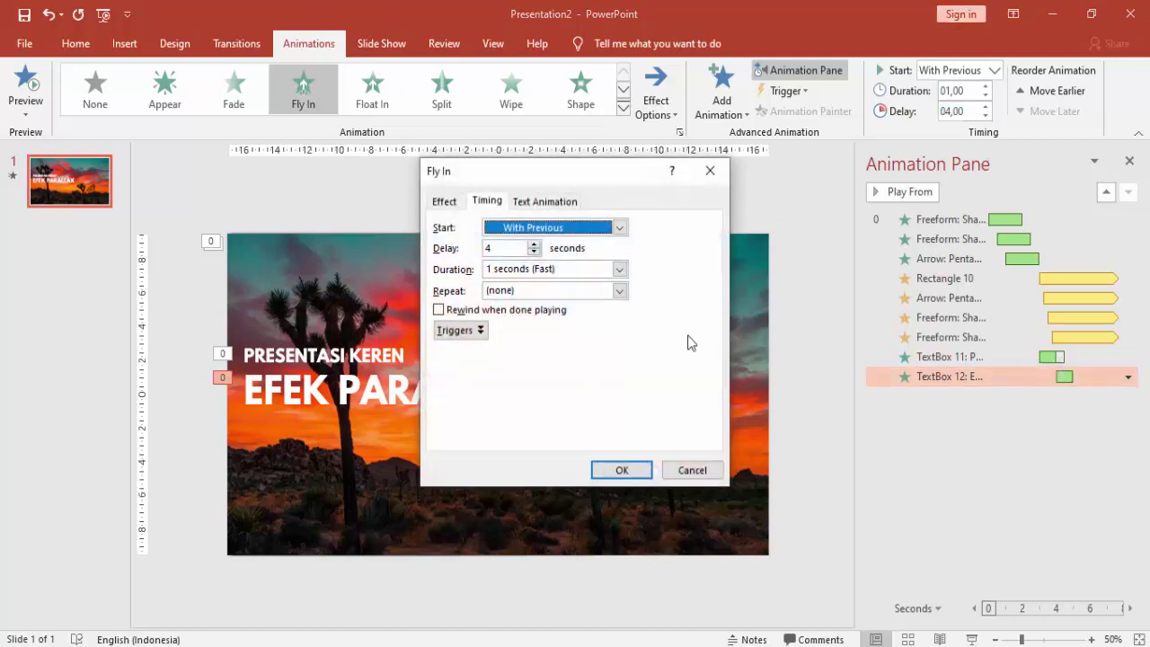
click(443, 203)
drag(530, 320, 560, 320)
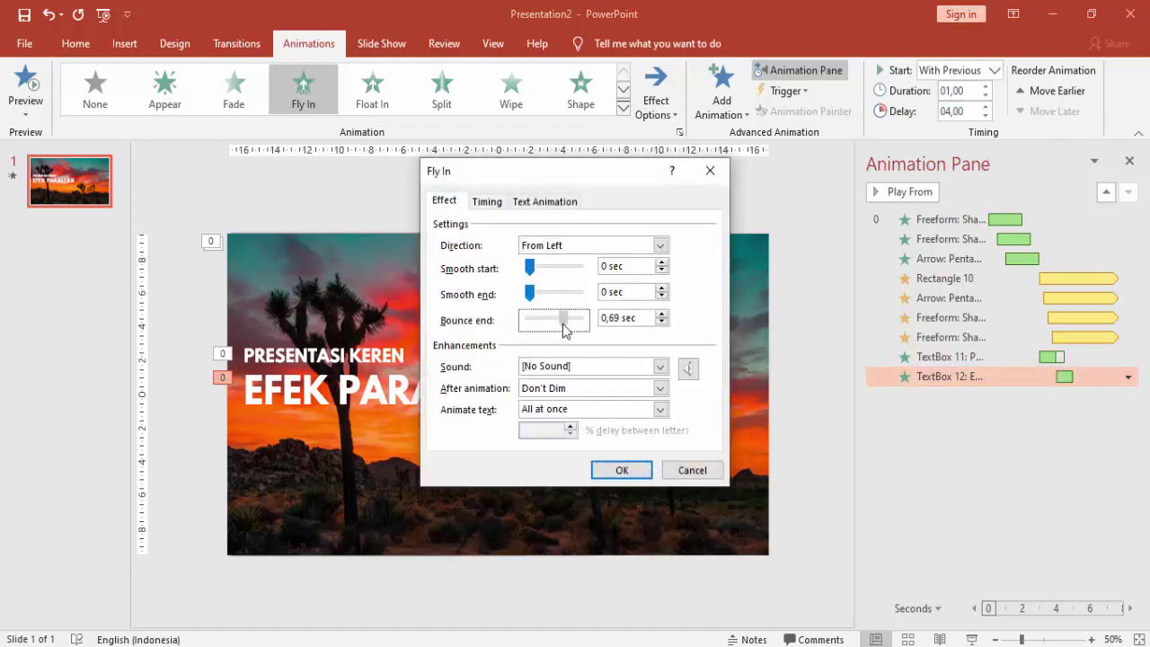
click(622, 470)
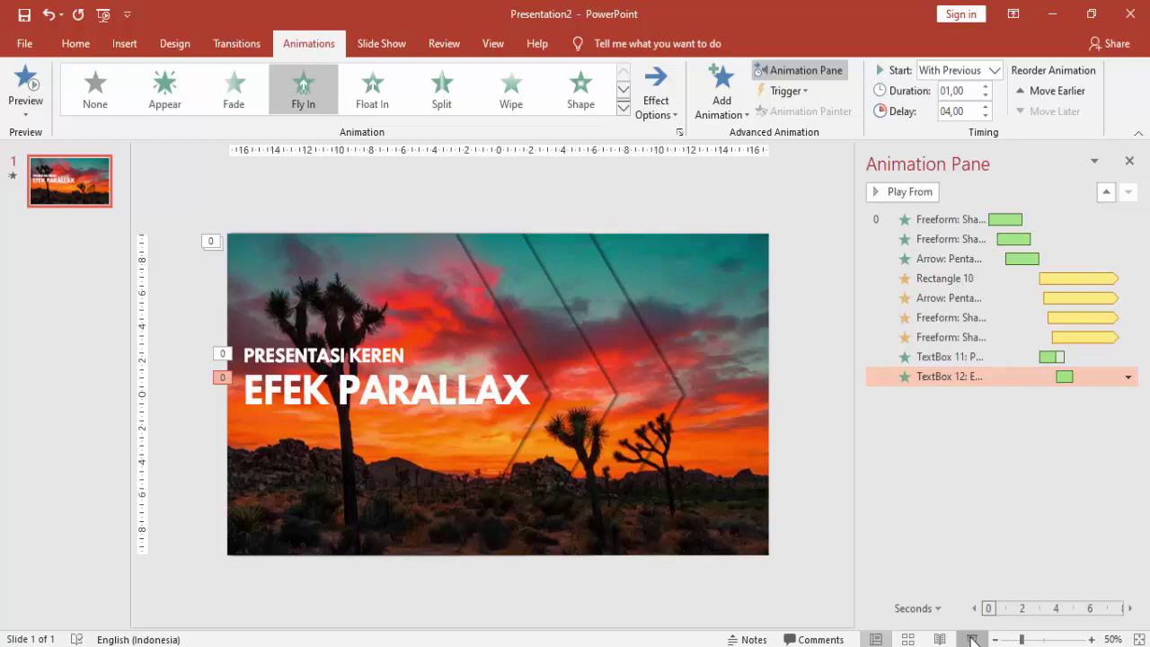
click(973, 640)
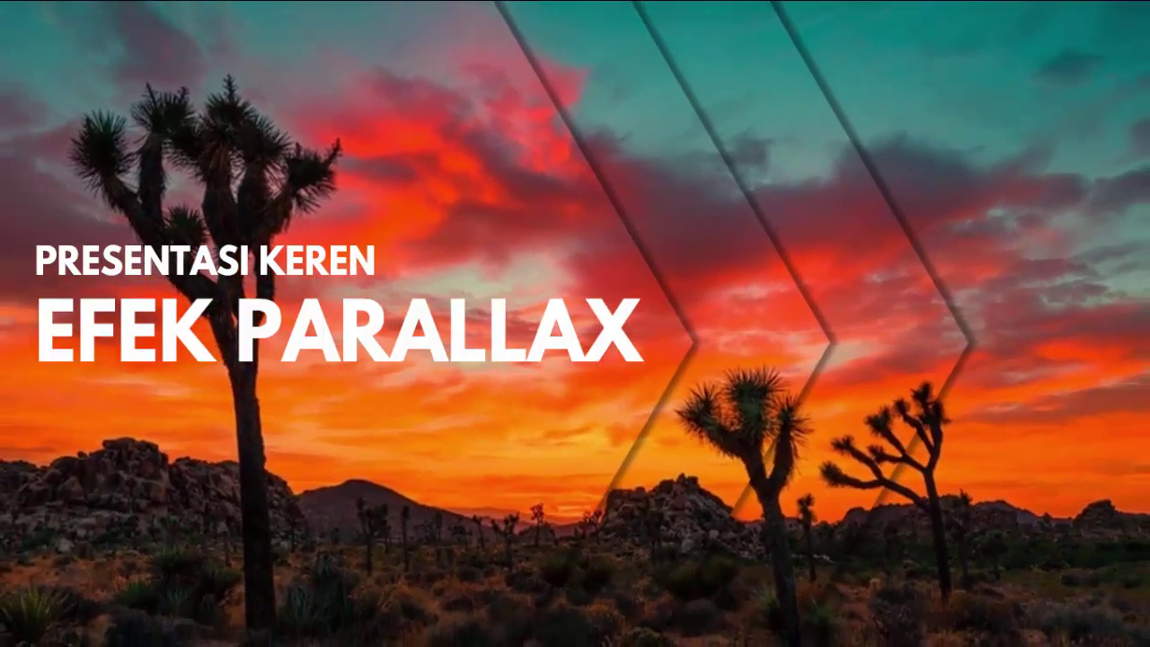
key(Escape)
Give the PRESENTASI KEREN text an Outer drop shadow preset through Format Shape's text effects.
click(285, 381)
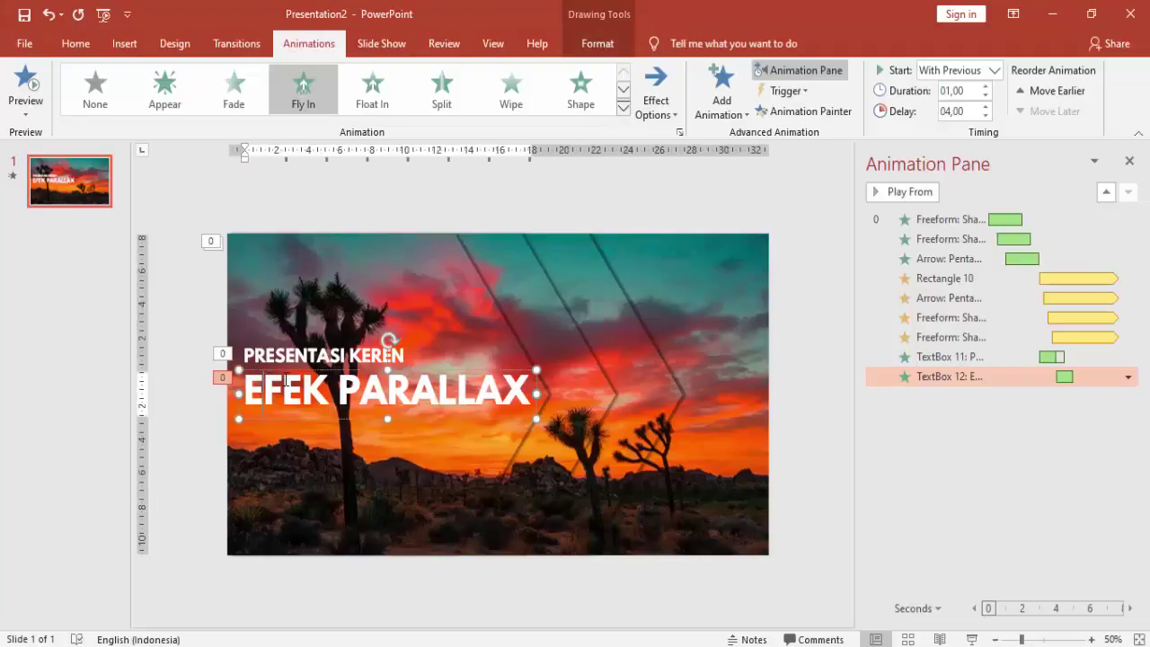
click(300, 371)
click(310, 355)
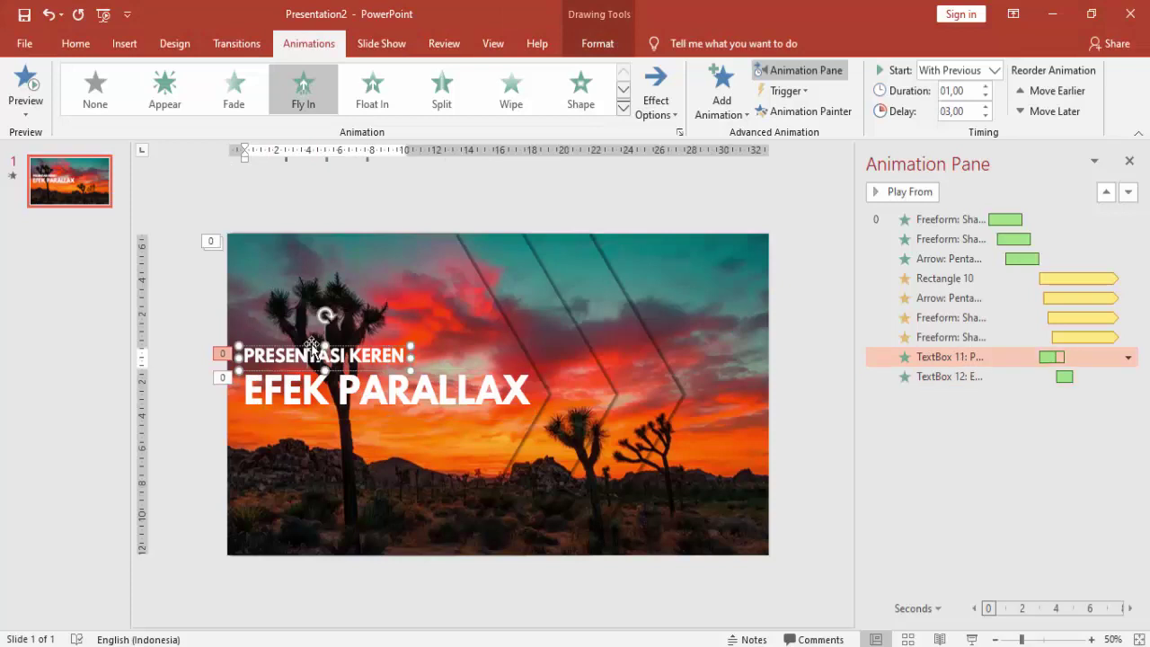
click(310, 346)
click(1130, 160)
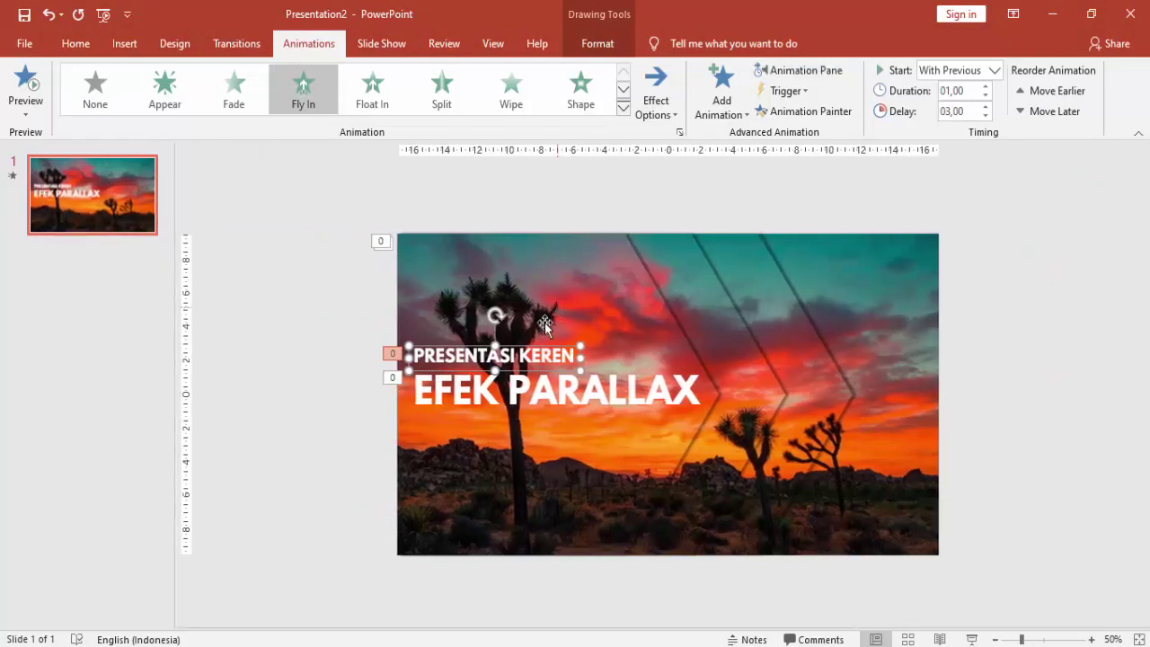
right_click(537, 355)
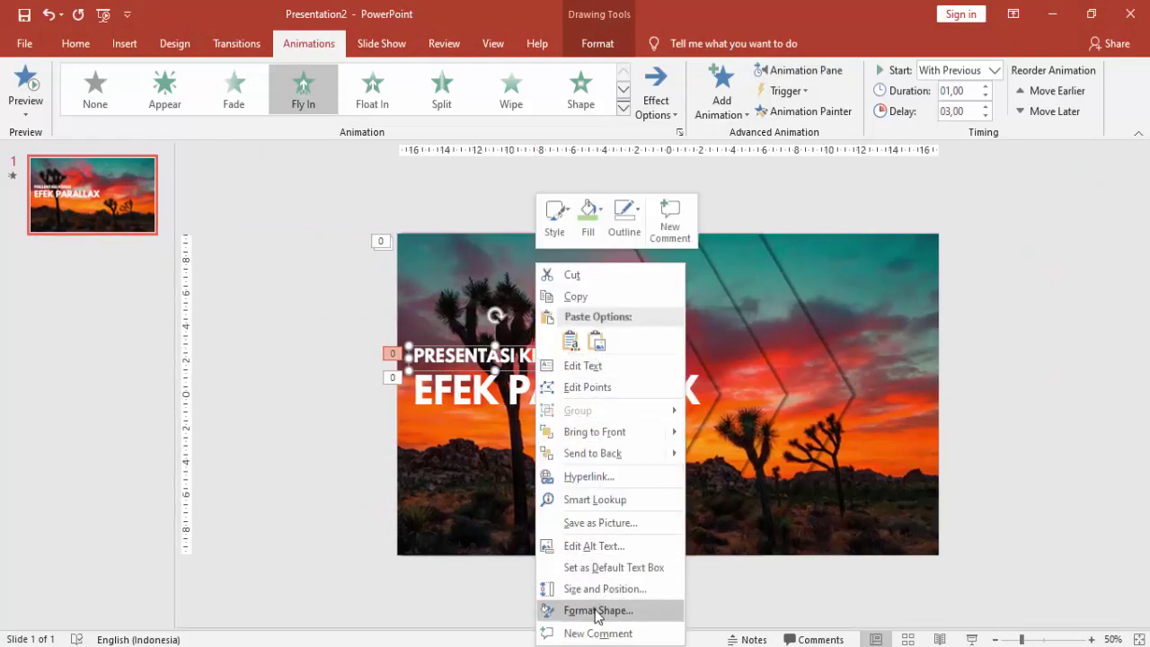
click(596, 611)
click(1029, 196)
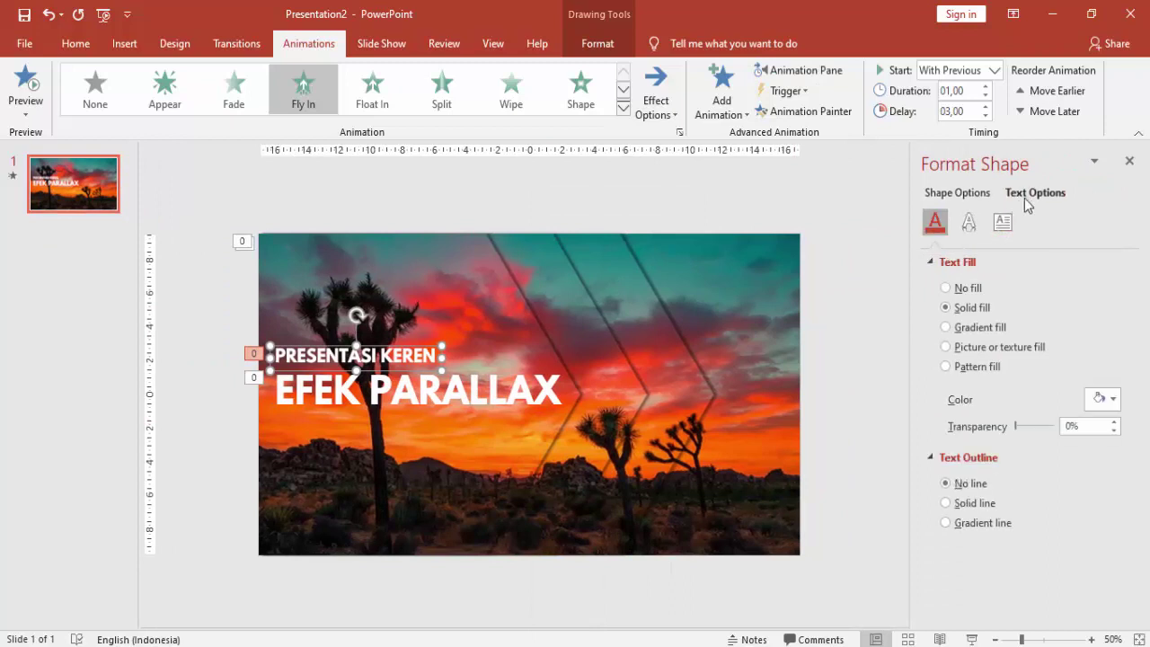
click(969, 221)
click(1103, 286)
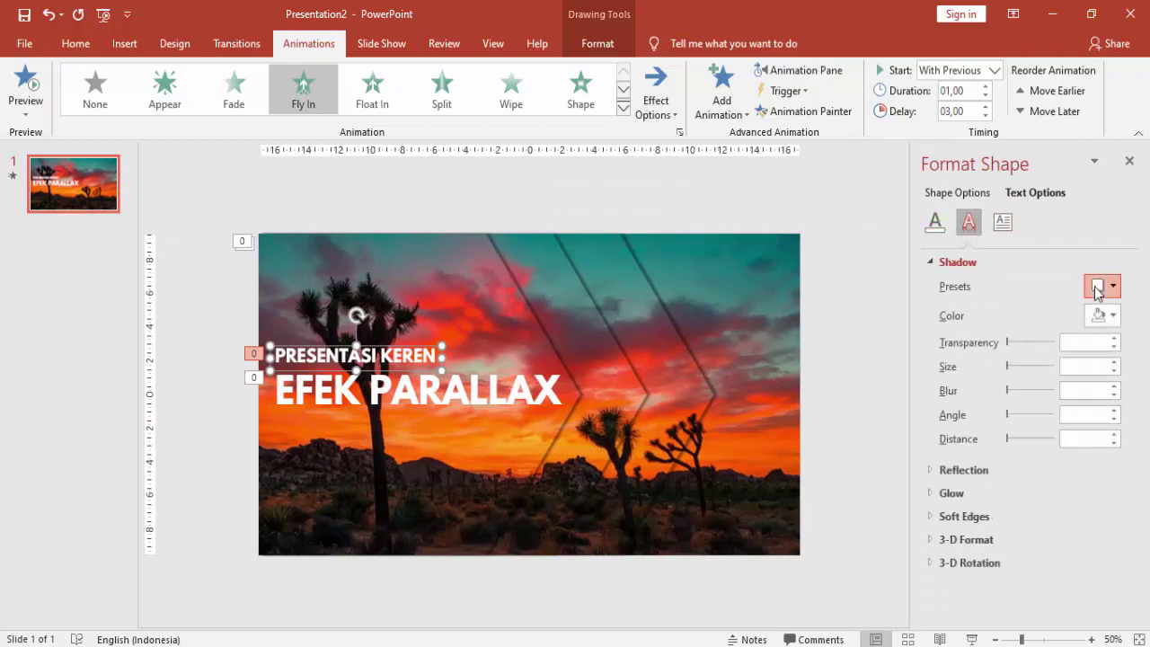
click(1061, 426)
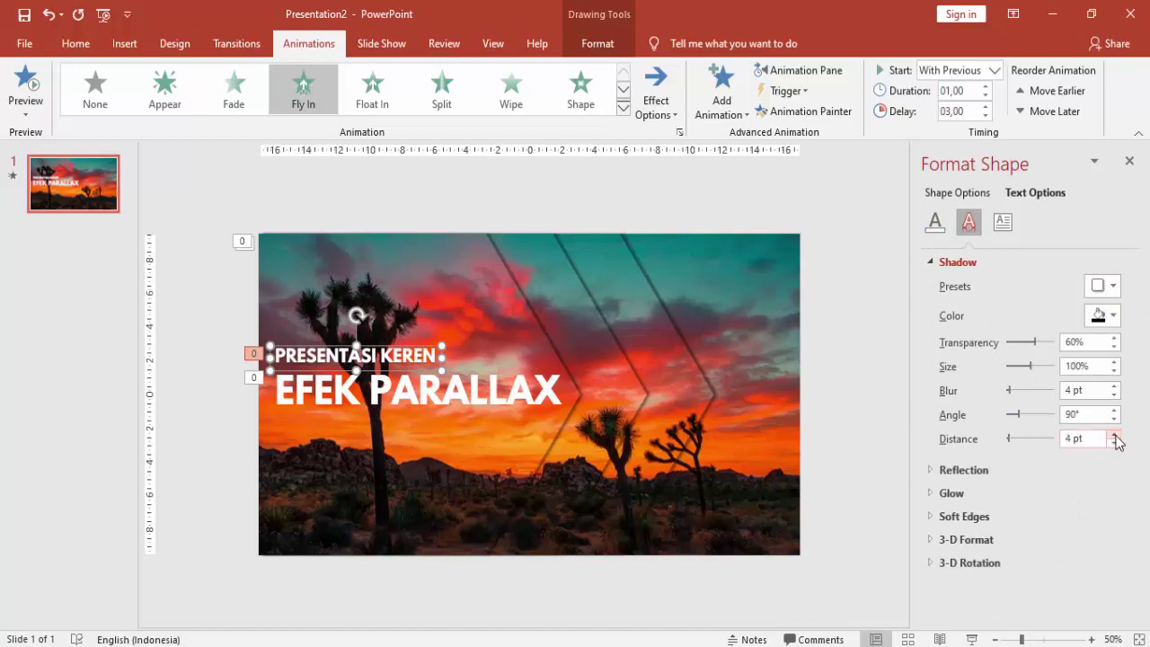
Apply the same Outer drop shadow to EFEK PARALLAX and increase its shadow distance slightly.
click(554, 385)
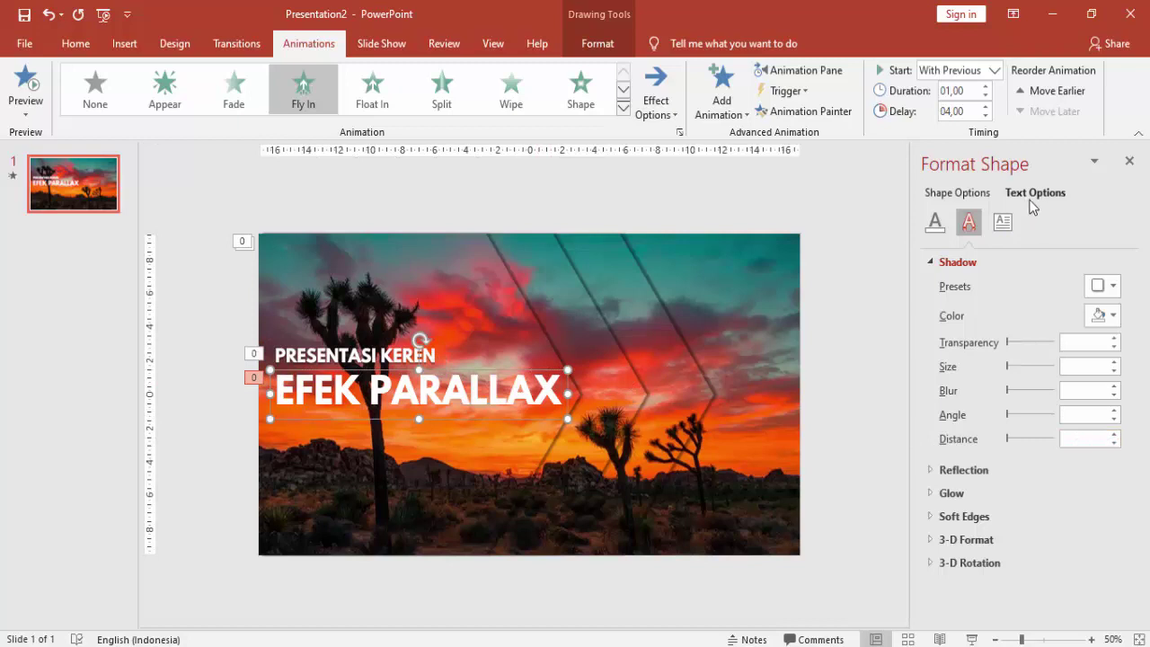
click(1103, 286)
click(1078, 427)
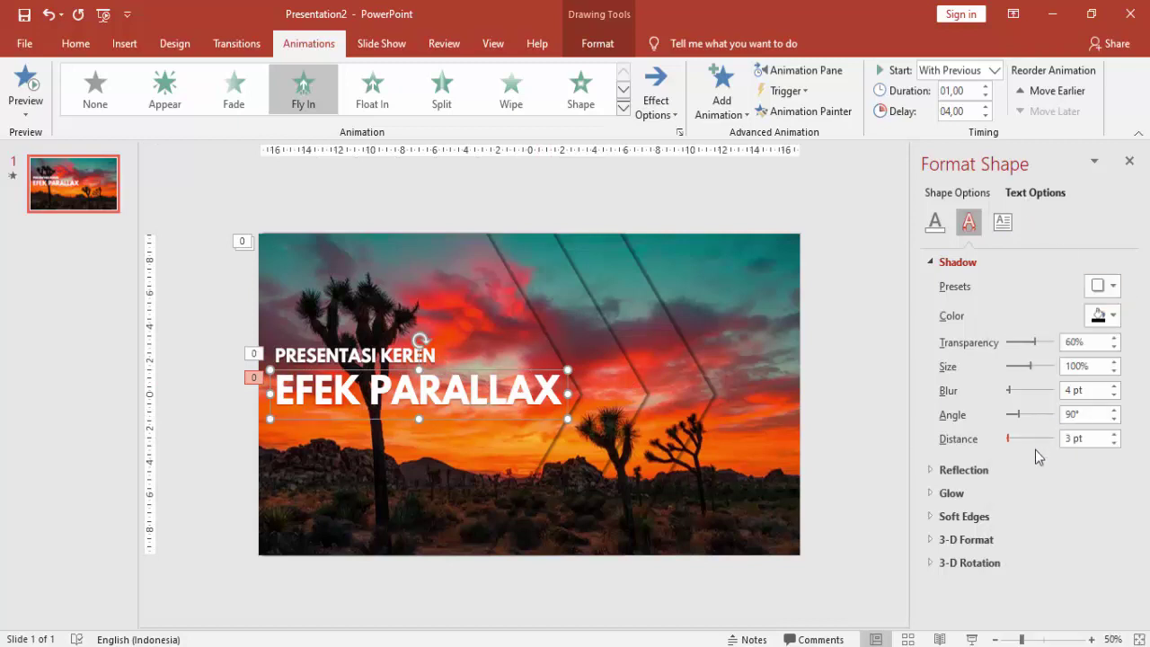
click(1112, 436)
Deselect the title, return to the Home tab, and zoom in and out to inspect the shadowed titles.
click(860, 353)
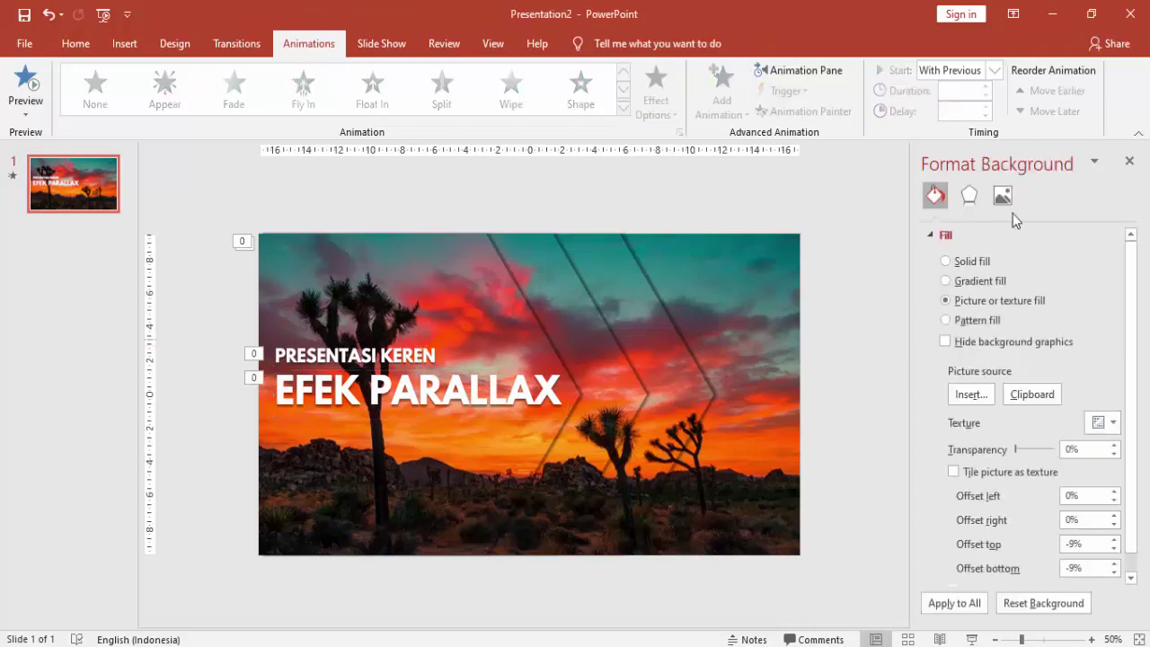
click(1129, 162)
scroll(481, 290, up, 3)
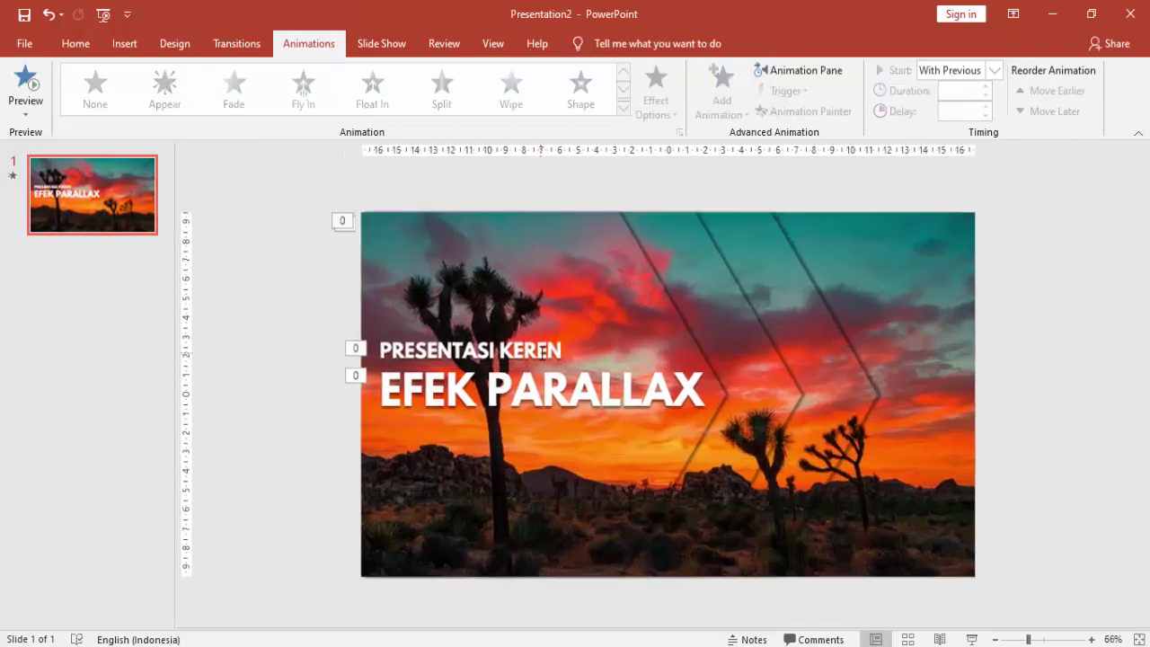
click(76, 43)
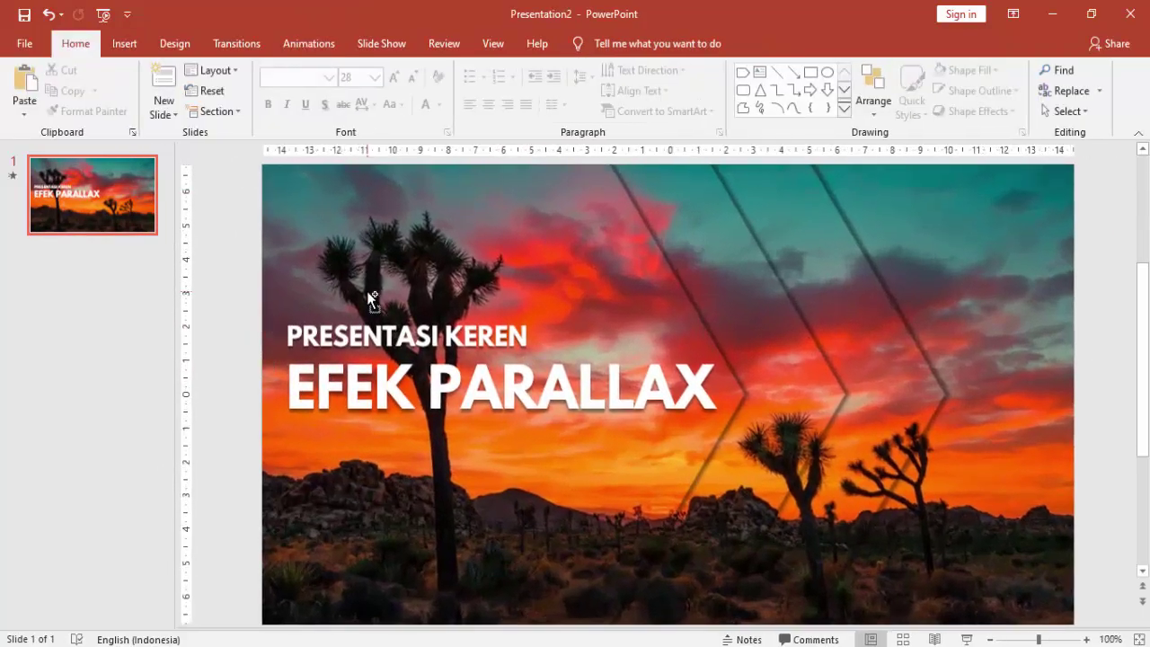
scroll(367, 291, up, 5)
scroll(391, 299, up, 4)
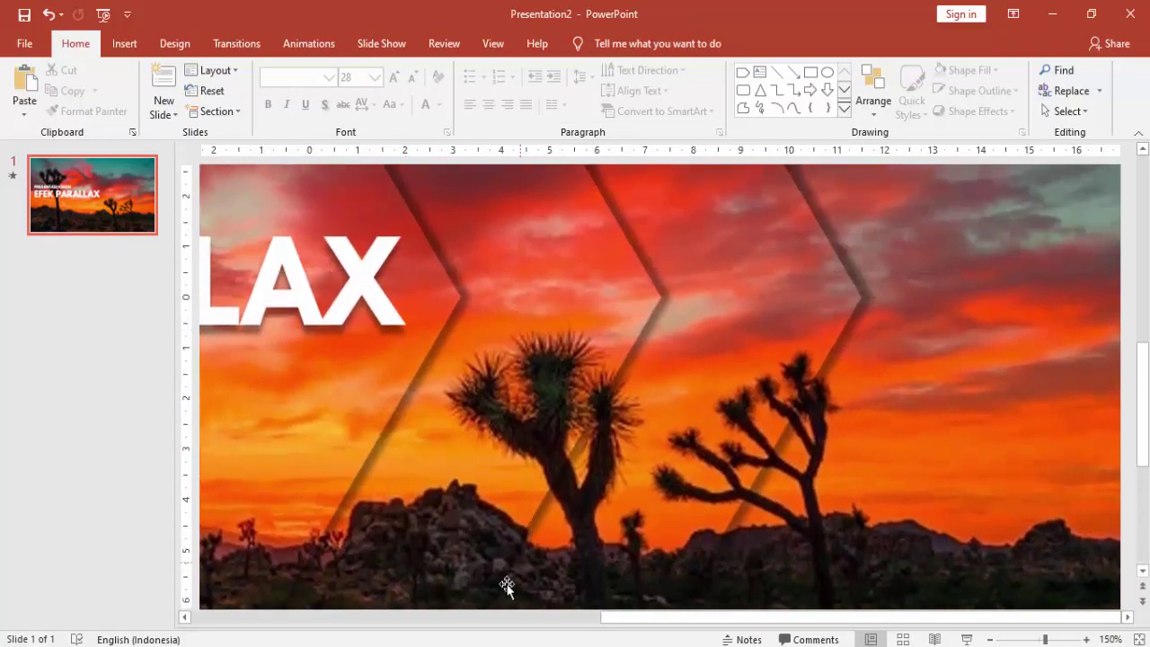
scroll(547, 405, left, 5)
scroll(546, 374, down, 4)
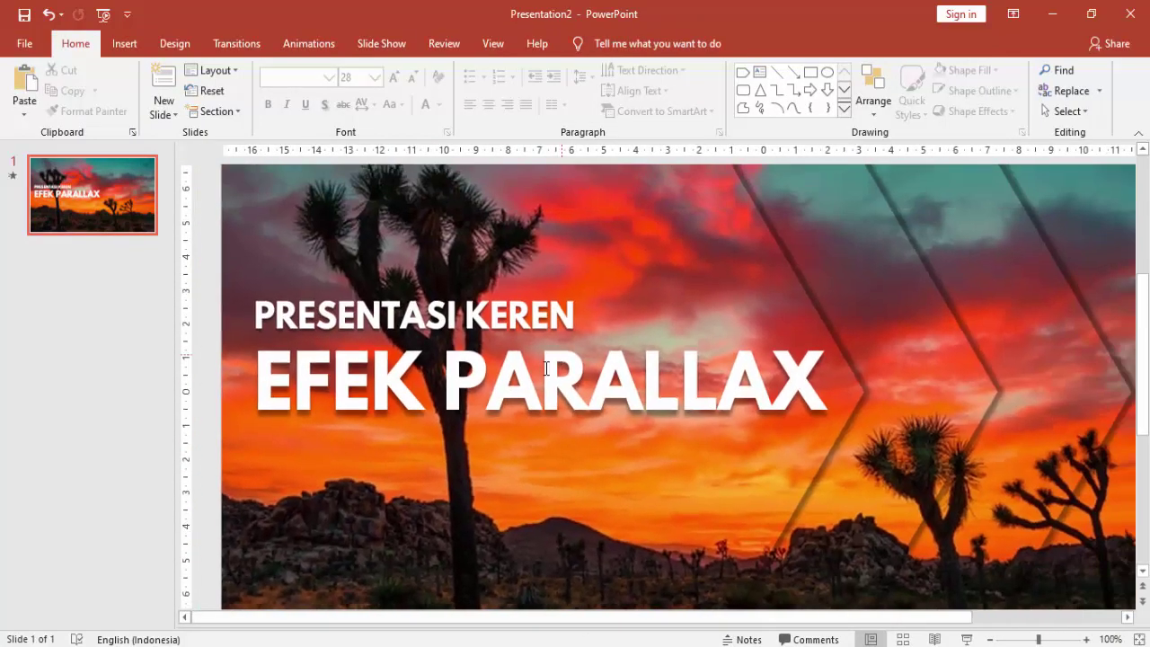
scroll(584, 394, down, 2)
scroll(932, 381, down, 1)
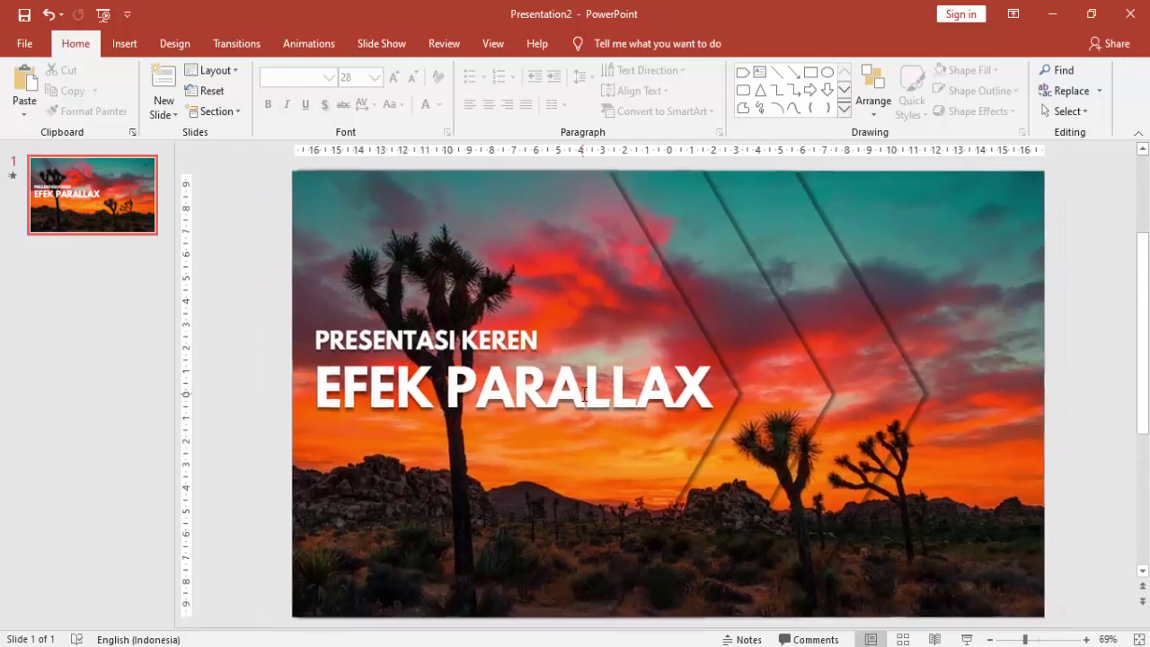
Run the slide show full screen from the current slide using the status bar button.
click(967, 639)
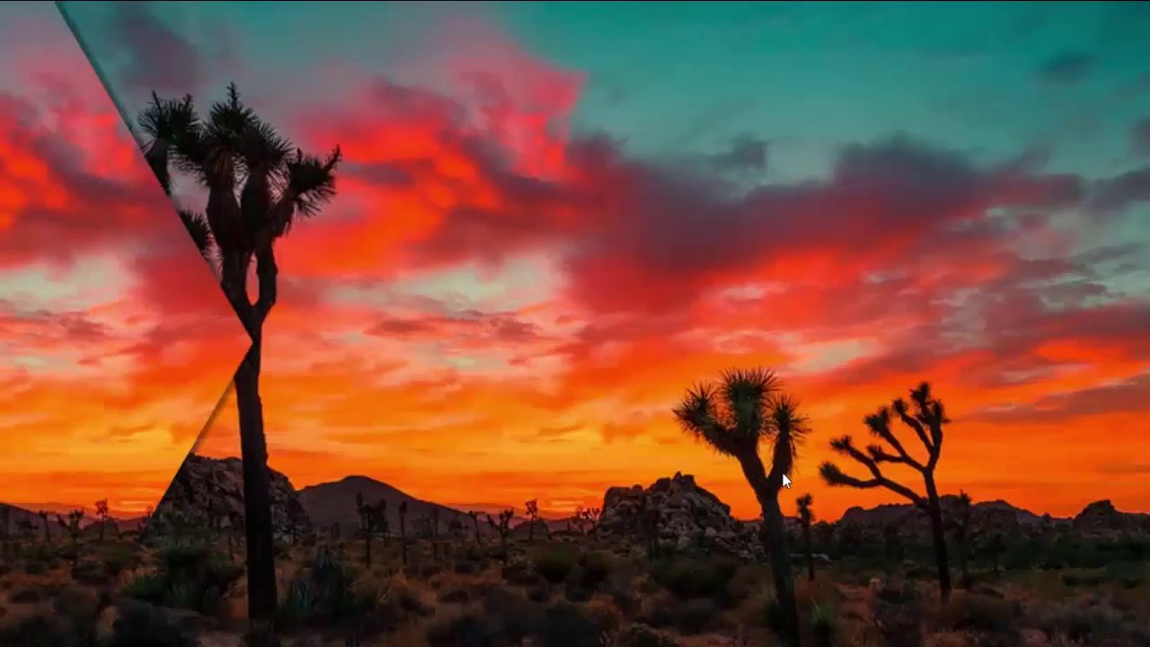